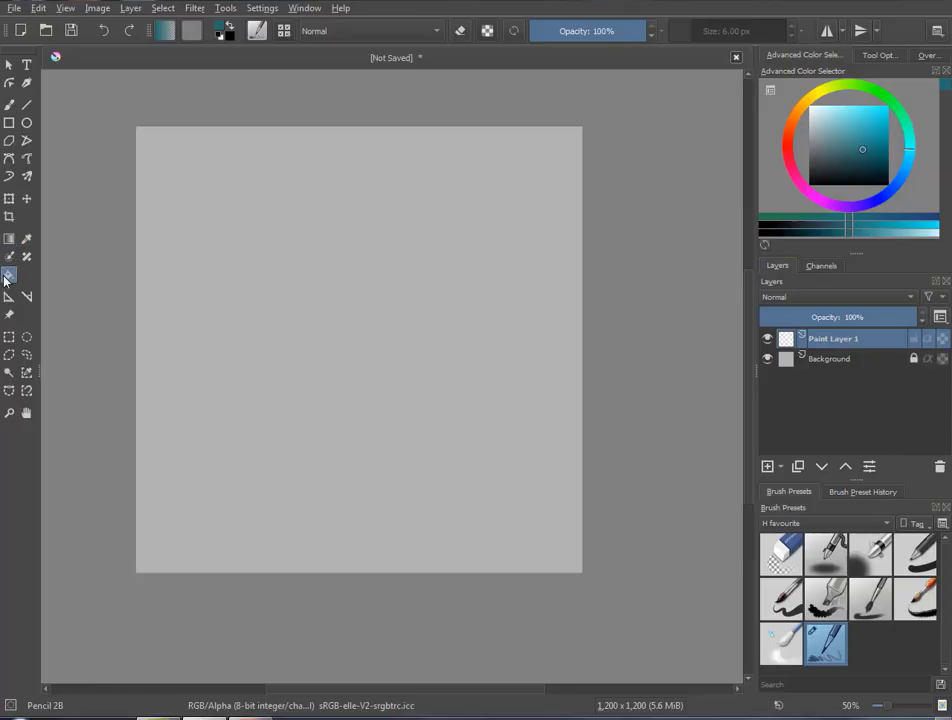
Flood-fill Paint Layer 1 with flat teal
{"action": "left_click", "coordinate": [340, 314]}
Shade the teal layer with a lighter top-left diagonal gradient and add empty Paint Layer 2
{"action": "key", "text": "l"}
{"action": "key", "text": "l"}
{"action": "key", "text": "l"}
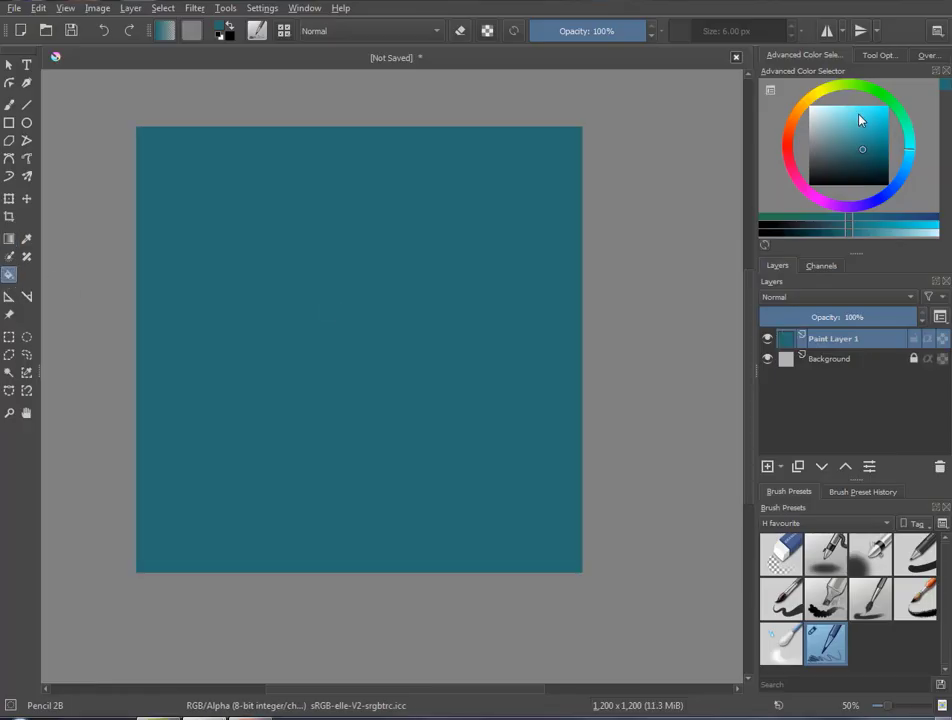
{"action": "key", "text": "g"}
{"action": "left_click_drag", "start_coordinate": [79, 91], "coordinate": [372, 334]}
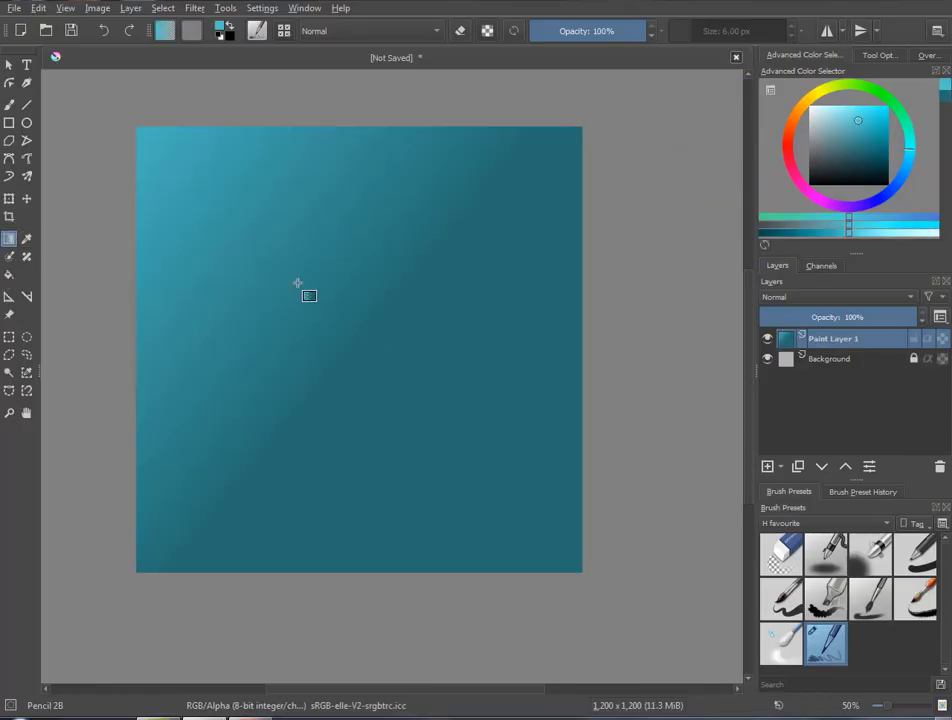
{"action": "key", "text": "ctrl+z"}
{"action": "left_click_drag", "start_coordinate": [89, 91], "coordinate": [283, 266]}
{"action": "key", "text": "ctrl+z"}
{"action": "left_click_drag", "start_coordinate": [860, 123], "coordinate": [860, 134]}
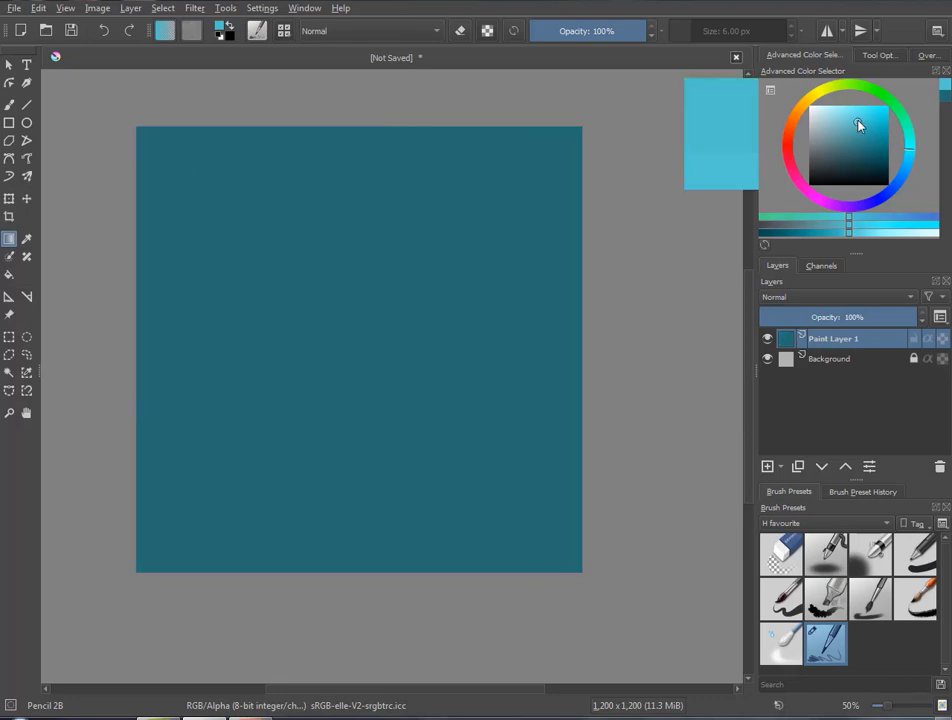
{"action": "mouse_move", "coordinate": [66, 80]}
{"action": "left_mouse_down"}
{"action": "mouse_move", "coordinate": [287, 233]}
{"action": "mouse_move", "coordinate": [395, 385]}
{"action": "left_mouse_up"}
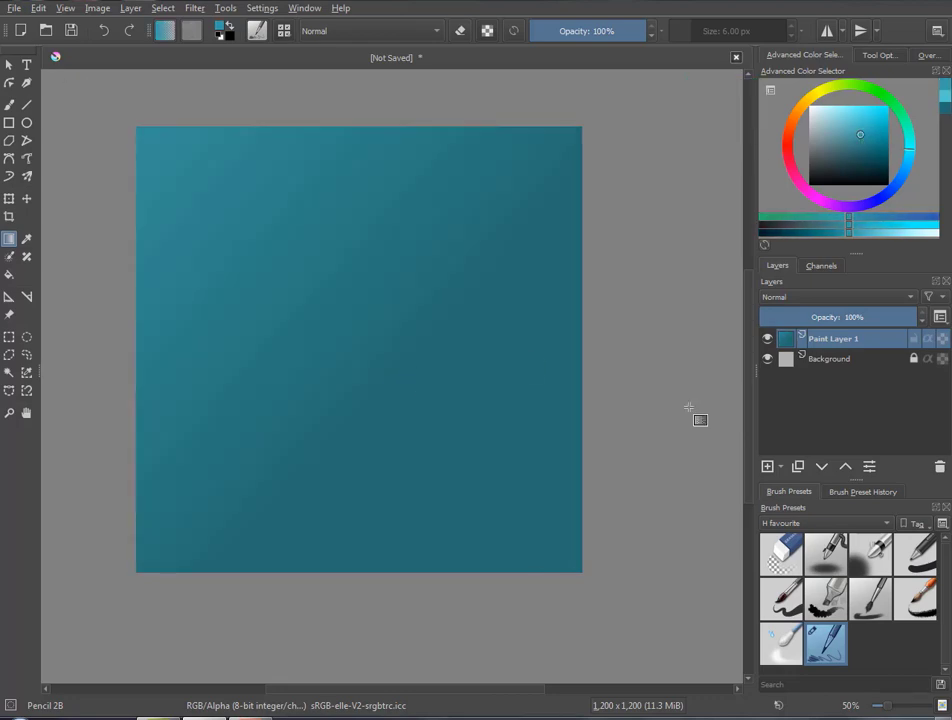
{"action": "left_click", "coordinate": [767, 466]}
{"action": "scroll", "coordinate": [357, 354], "scroll_direction": "up", "scroll_amount": 1}
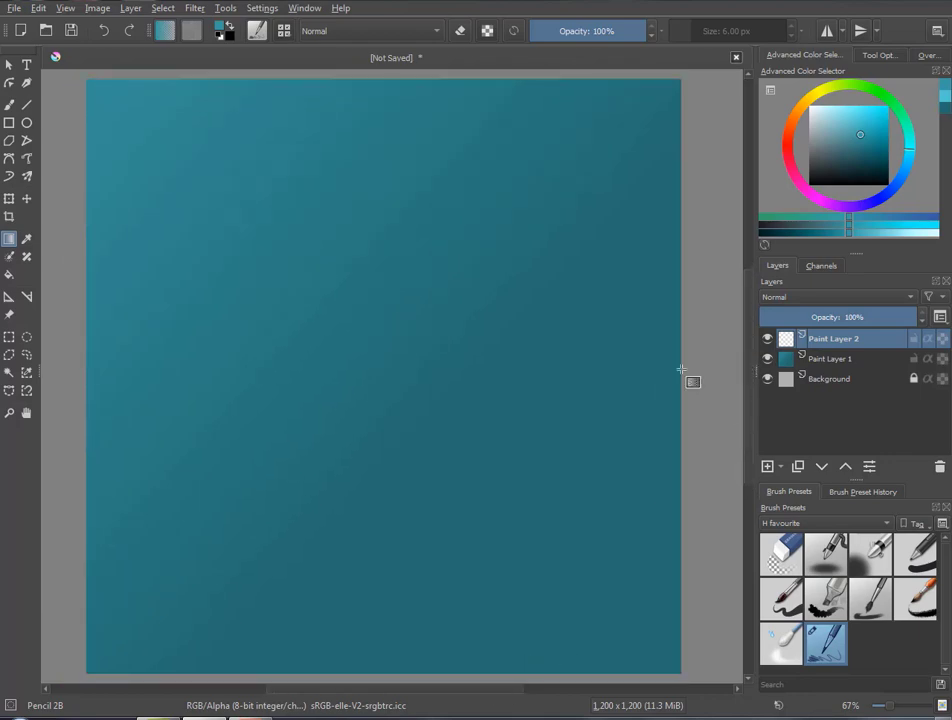
Set up a dark-red Airbrush pressure brush at about 22 px and hide Paint Layer 1
{"action": "left_click", "coordinate": [9, 104]}
{"action": "left_click", "coordinate": [826, 553]}
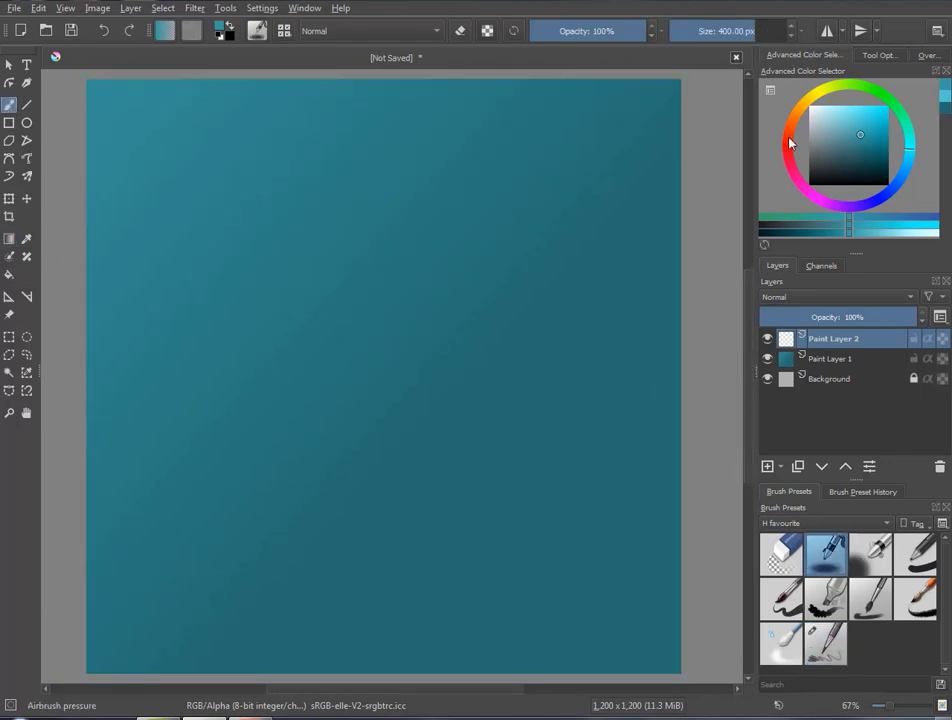
{"action": "left_click", "coordinate": [789, 140]}
{"action": "left_click", "coordinate": [862, 160]}
{"action": "left_click_drag", "start_coordinate": [669, 31], "coordinate": [703, 33]}
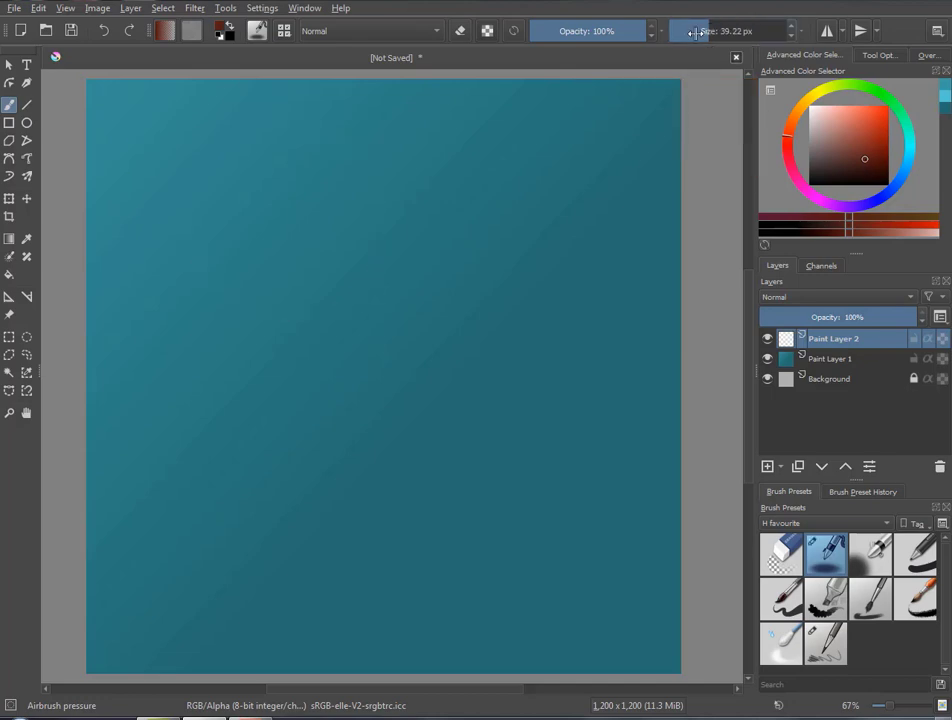
{"action": "left_click", "coordinate": [767, 358]}
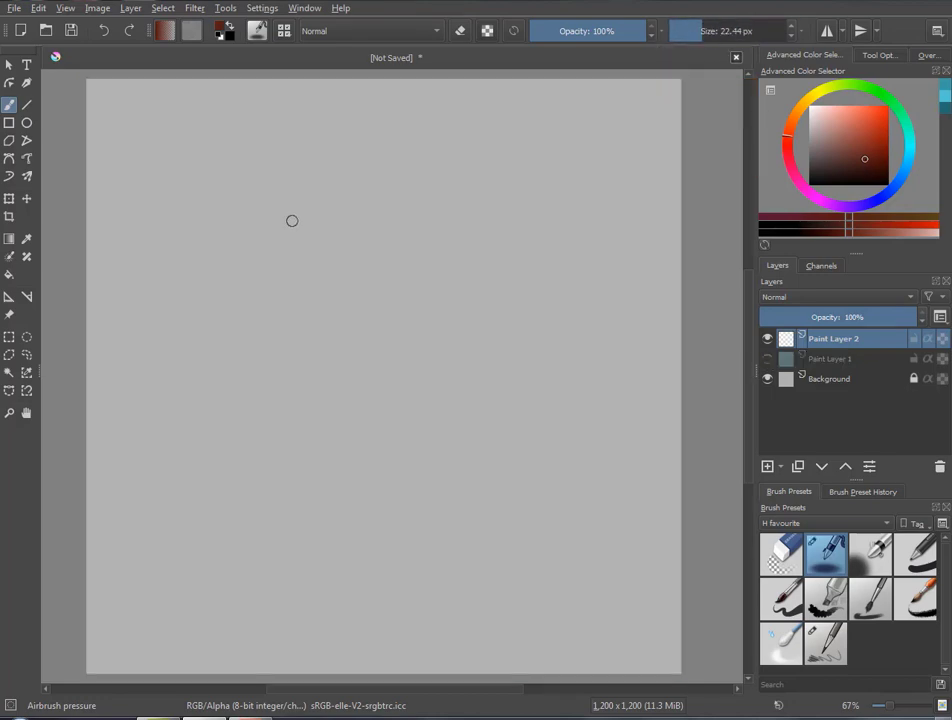
Sketch the slanted mortarboard box and the figure's body and leg lines
{"action": "left_click_drag", "start_coordinate": [319, 219], "coordinate": [370, 181]}
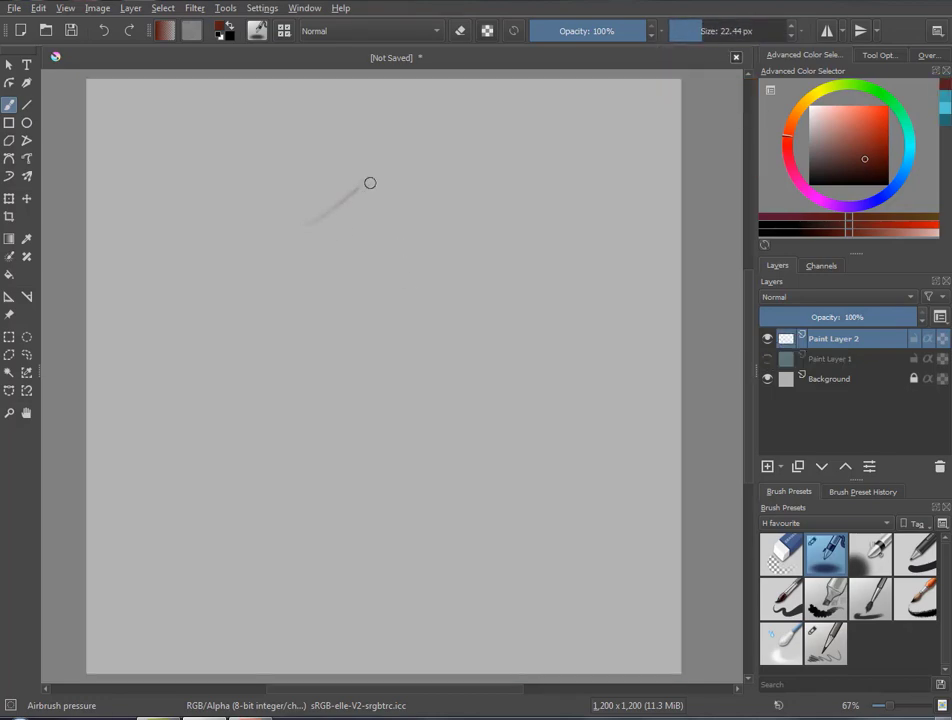
{"action": "mouse_move", "coordinate": [310, 226]}
{"action": "left_mouse_down"}
{"action": "mouse_move", "coordinate": [400, 270]}
{"action": "mouse_move", "coordinate": [446, 230]}
{"action": "left_mouse_up"}
{"action": "left_click_drag", "start_coordinate": [374, 174], "coordinate": [503, 245]}
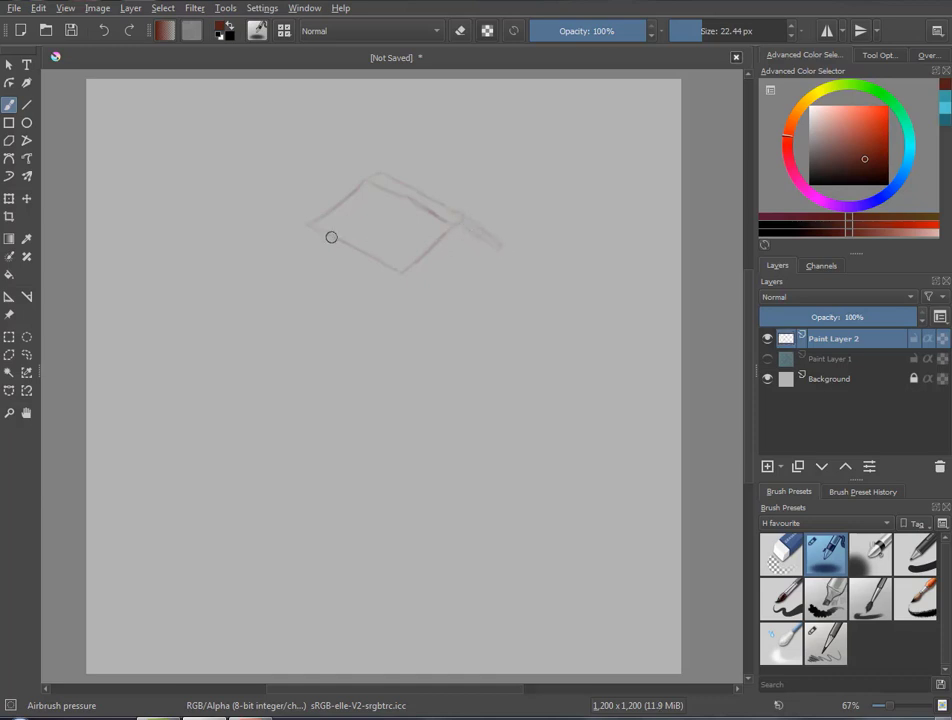
{"action": "left_click_drag", "start_coordinate": [326, 237], "coordinate": [278, 462]}
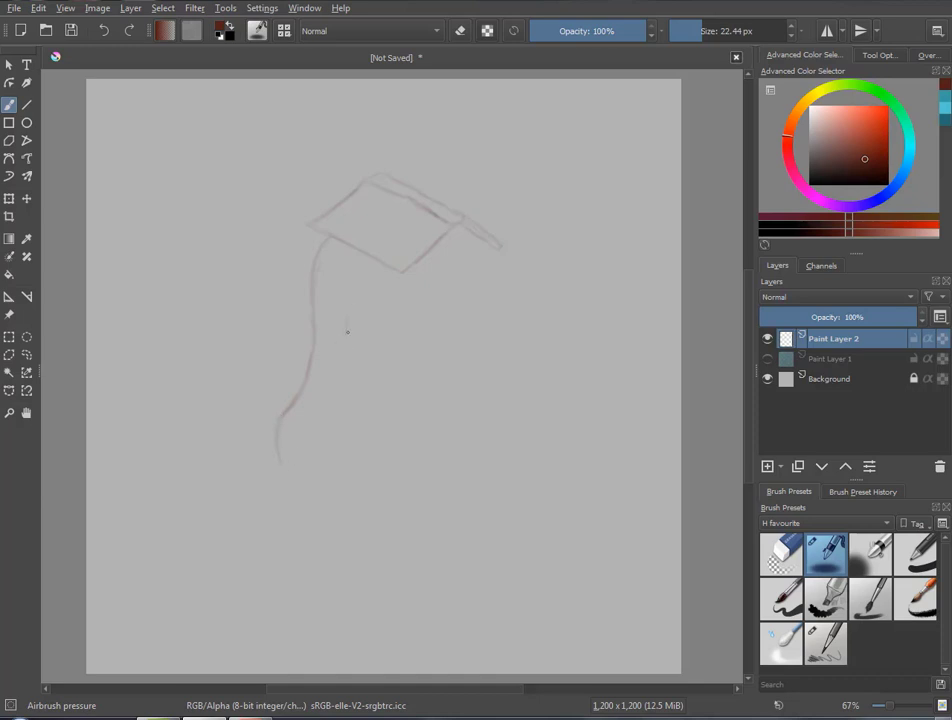
{"action": "left_click_drag", "start_coordinate": [346, 320], "coordinate": [293, 458]}
{"action": "mouse_move", "coordinate": [343, 350]}
{"action": "left_mouse_down"}
{"action": "mouse_move", "coordinate": [375, 357]}
{"action": "mouse_move", "coordinate": [389, 472]}
{"action": "left_mouse_up"}
{"action": "left_click_drag", "start_coordinate": [403, 277], "coordinate": [416, 402]}
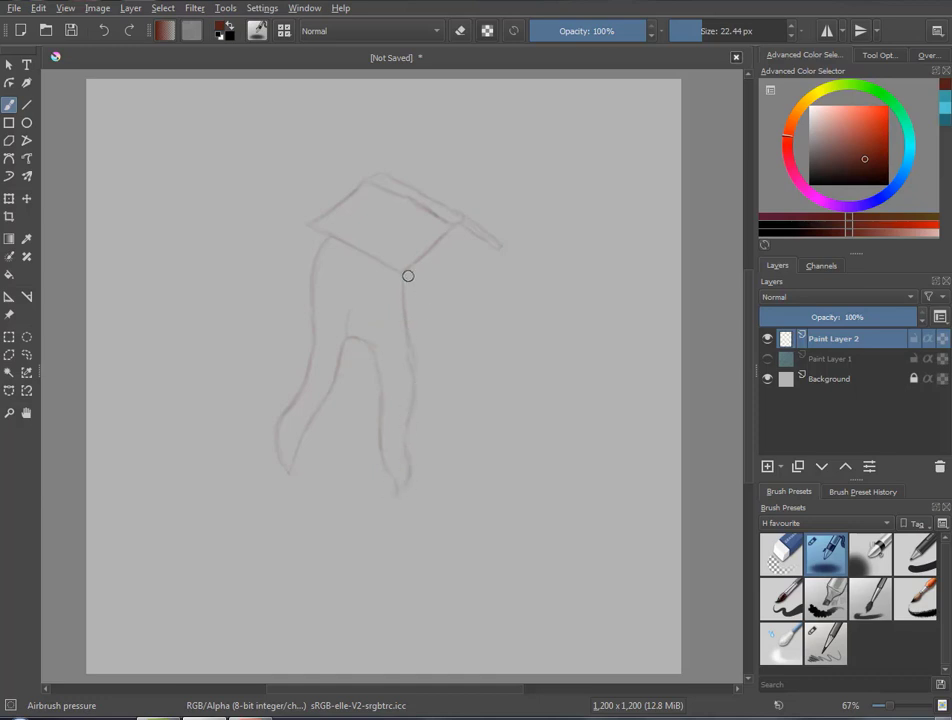
{"action": "left_click_drag", "start_coordinate": [368, 257], "coordinate": [412, 349]}
Move the mortarboard sketch slightly down and left, then clear the selection
{"action": "key", "text": "ctrl+r"}
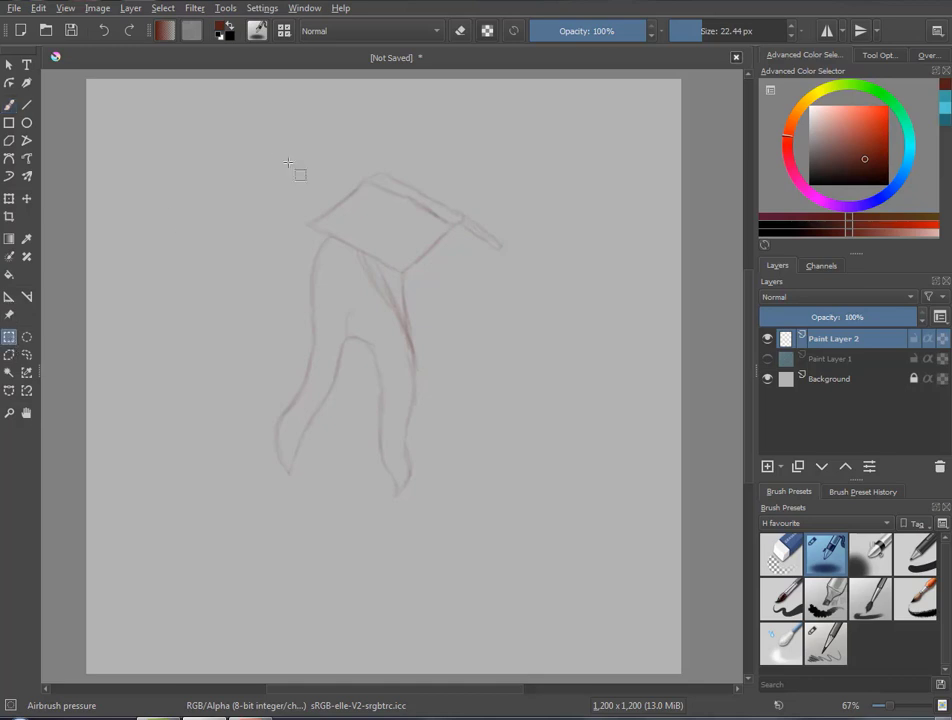
{"action": "left_click_drag", "start_coordinate": [270, 148], "coordinate": [518, 273]}
{"action": "key", "text": "ctrl+t"}
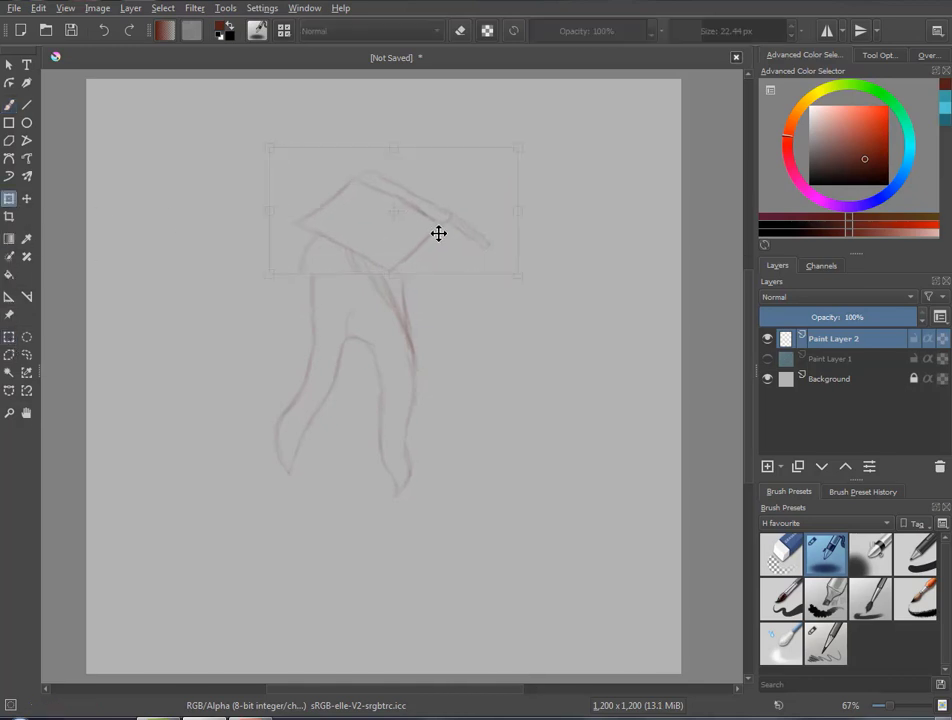
{"action": "left_click_drag", "start_coordinate": [438, 233], "coordinate": [410, 264]}
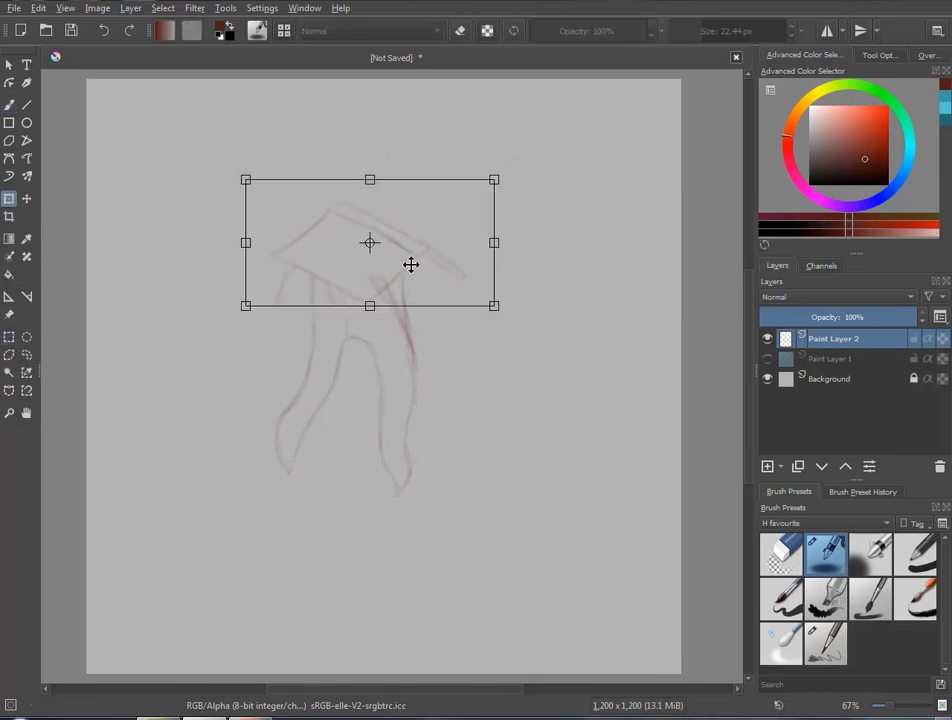
{"action": "key", "text": "Return"}
{"action": "left_click", "coordinate": [163, 8]}
{"action": "left_click", "coordinate": [190, 40]}
Erase the stray inner line along the right leg with the Eraser preset
{"action": "left_click", "coordinate": [770, 555]}
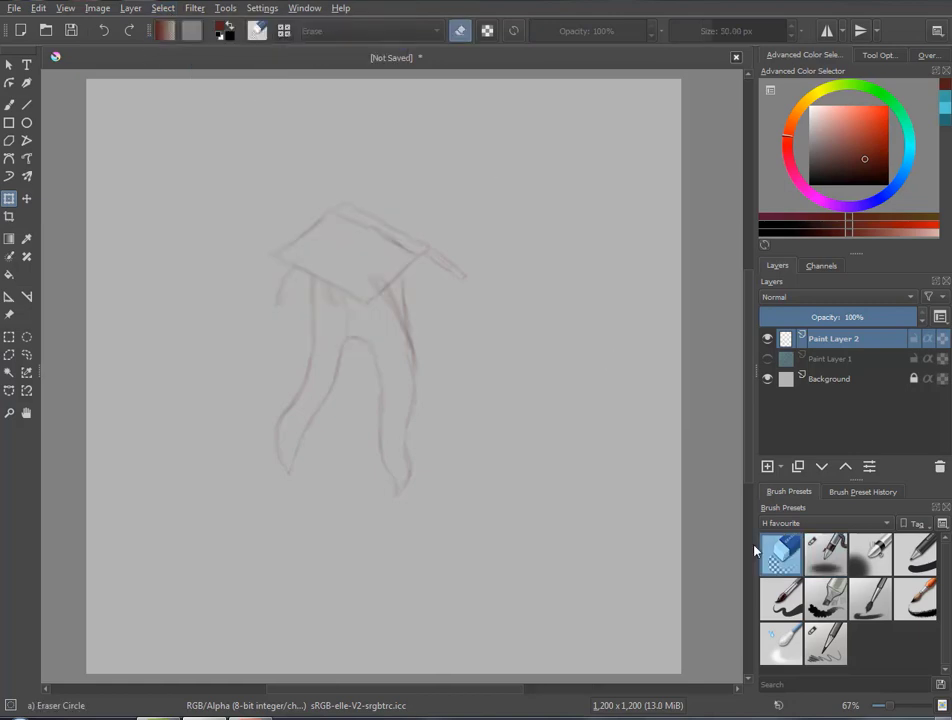
{"action": "left_click", "coordinate": [9, 104]}
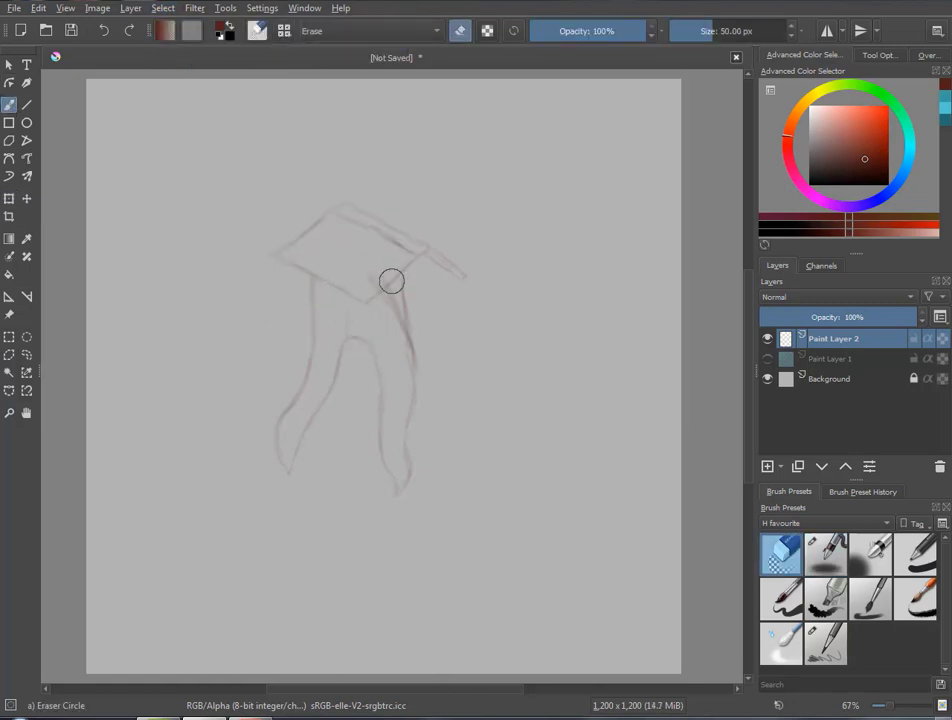
{"action": "left_click_drag", "start_coordinate": [382, 297], "coordinate": [395, 317]}
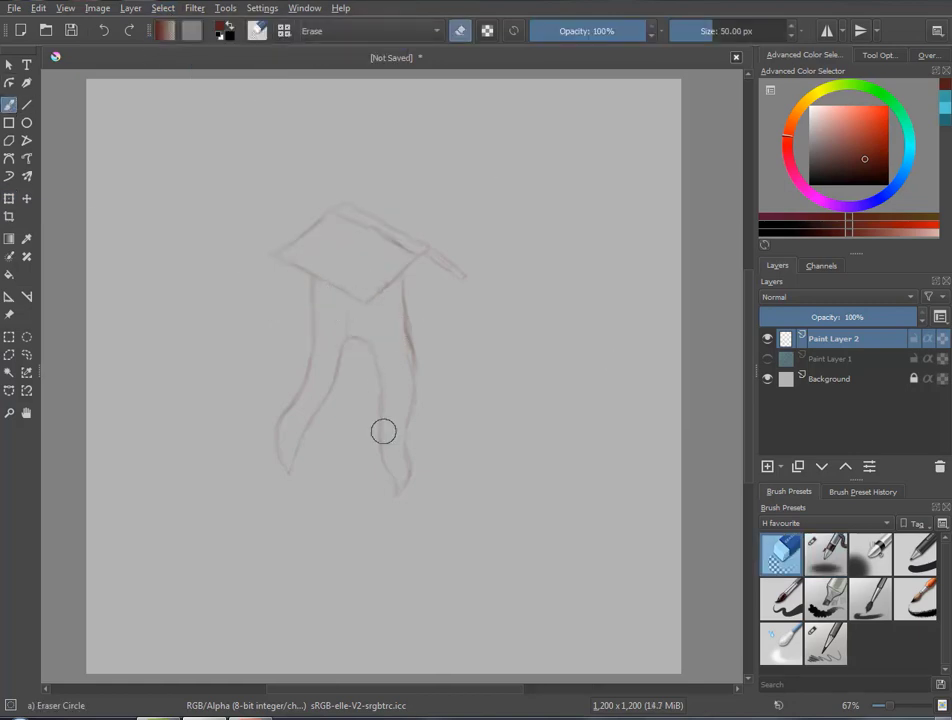
{"action": "left_click", "coordinate": [870, 553]}
Sketch the tassel, gown folds and a leg with Airbrush Soft at about 7.85 px
{"action": "left_click", "coordinate": [701, 30]}
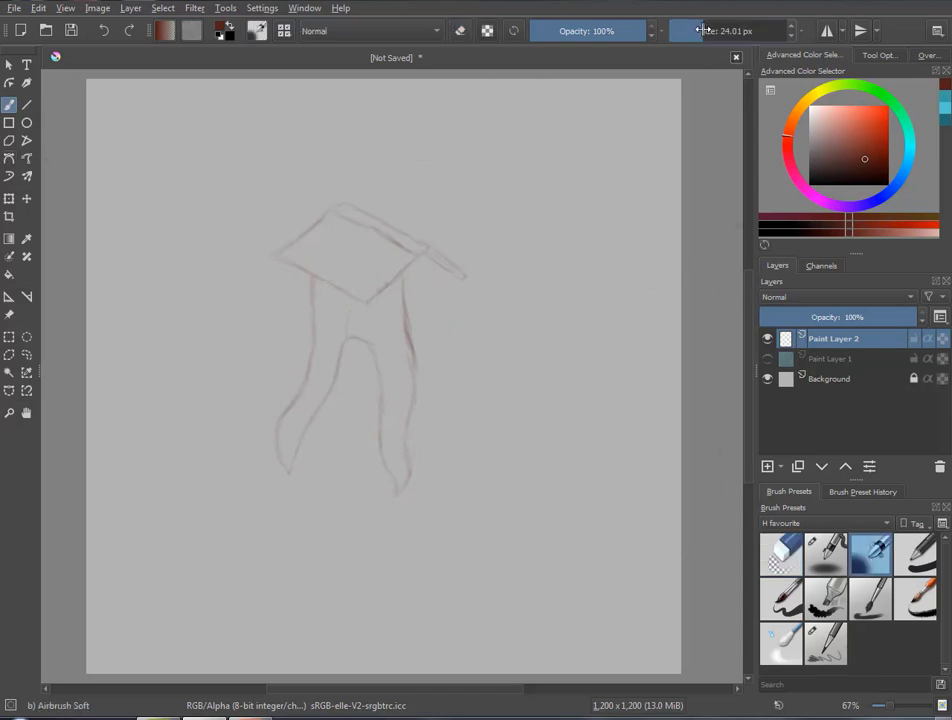
{"action": "left_click_drag", "start_coordinate": [701, 30], "coordinate": [692, 30]}
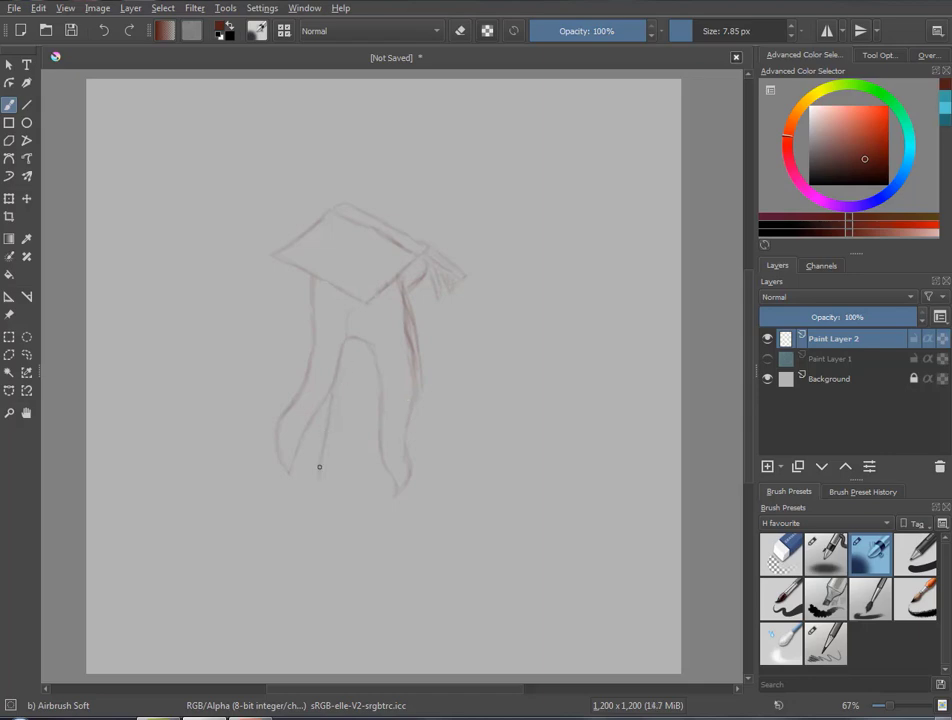
{"action": "left_click_drag", "start_coordinate": [319, 466], "coordinate": [330, 500]}
{"action": "left_click_drag", "start_coordinate": [359, 532], "coordinate": [361, 581]}
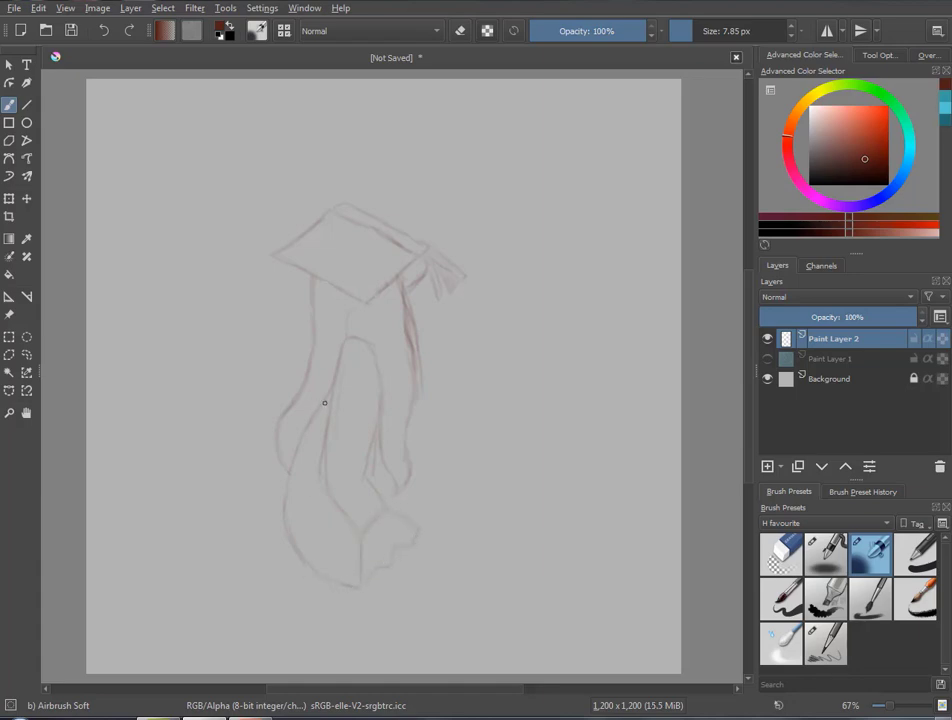
{"action": "left_click_drag", "start_coordinate": [308, 501], "coordinate": [302, 515]}
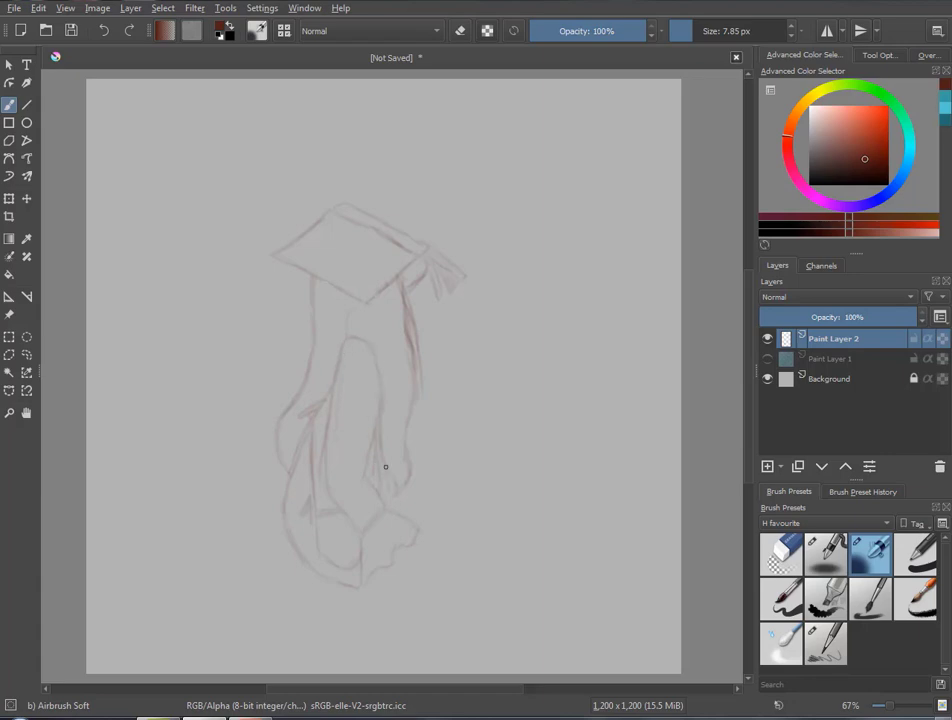
{"action": "left_click_drag", "start_coordinate": [385, 466], "coordinate": [387, 505]}
{"action": "left_click_drag", "start_coordinate": [355, 629], "coordinate": [363, 665]}
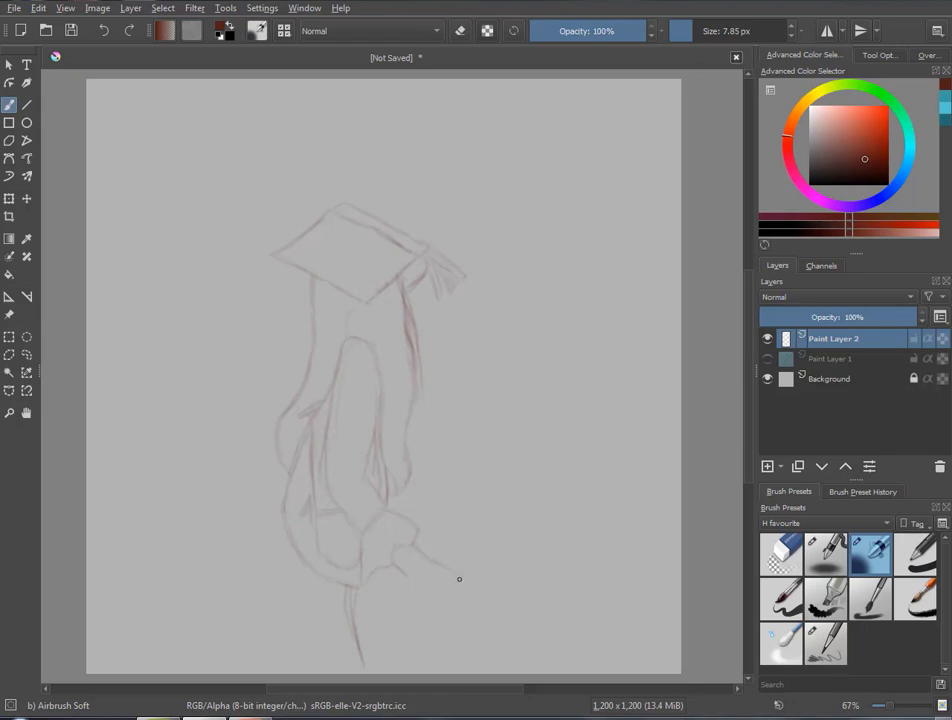
{"action": "scroll", "coordinate": [437, 568], "scroll_direction": "up", "scroll_amount": 2}
{"action": "scroll", "coordinate": [574, 457], "scroll_direction": "down", "scroll_amount": 5}
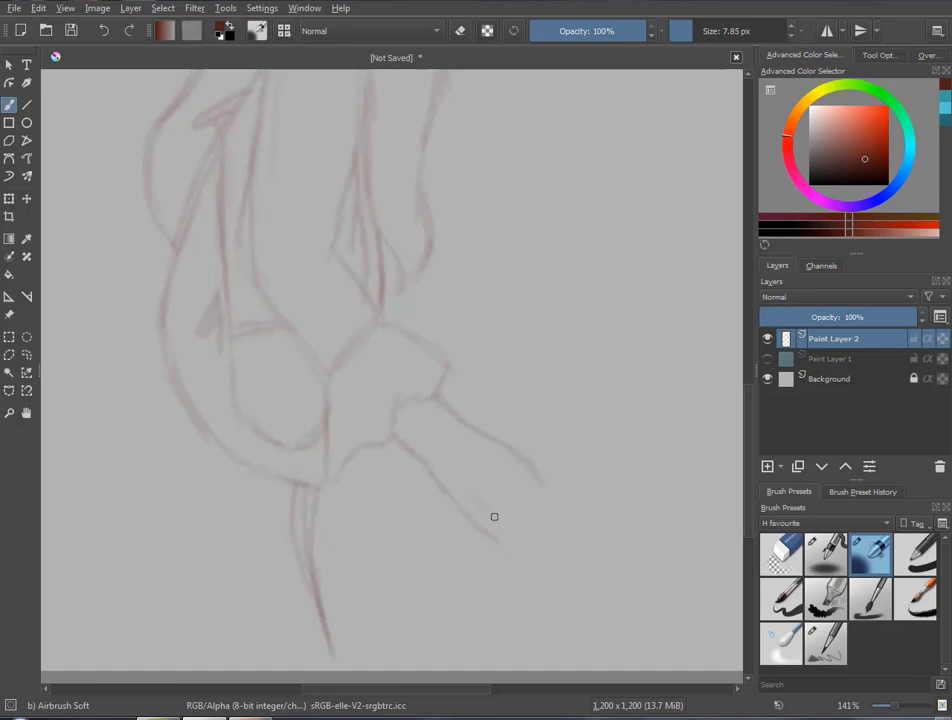
Sketch the outstretched hand and extend the figure's back edge downward
{"action": "mouse_move", "coordinate": [474, 495]}
{"action": "left_mouse_down"}
{"action": "mouse_move", "coordinate": [501, 535]}
{"action": "mouse_move", "coordinate": [522, 519]}
{"action": "mouse_move", "coordinate": [535, 530]}
{"action": "mouse_move", "coordinate": [512, 540]}
{"action": "mouse_move", "coordinate": [540, 491]}
{"action": "left_mouse_up"}
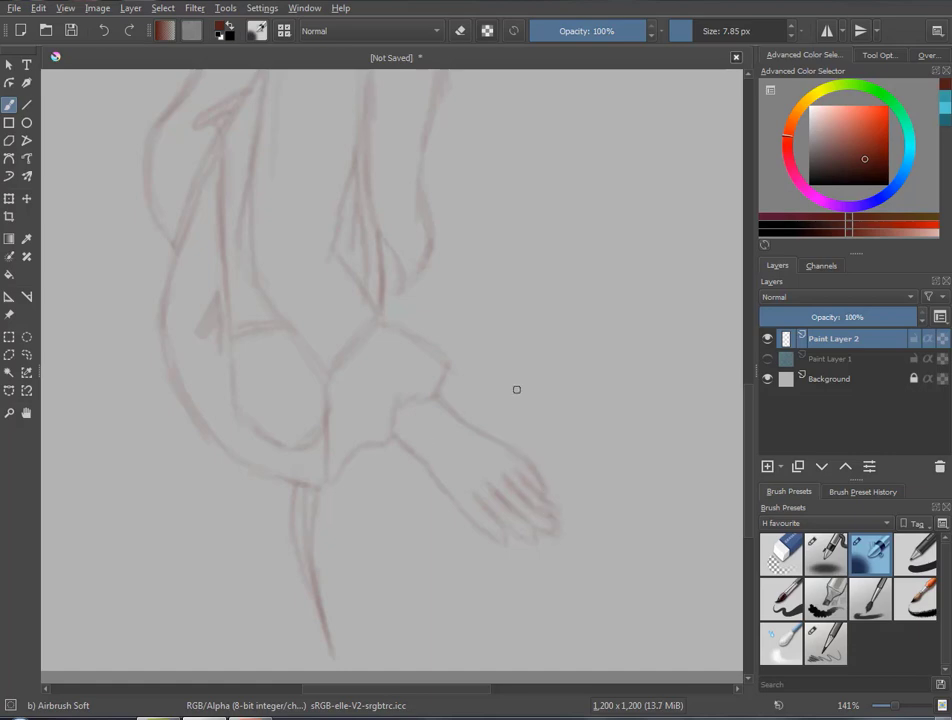
{"action": "key", "text": "1"}
{"action": "key", "text": "minus"}
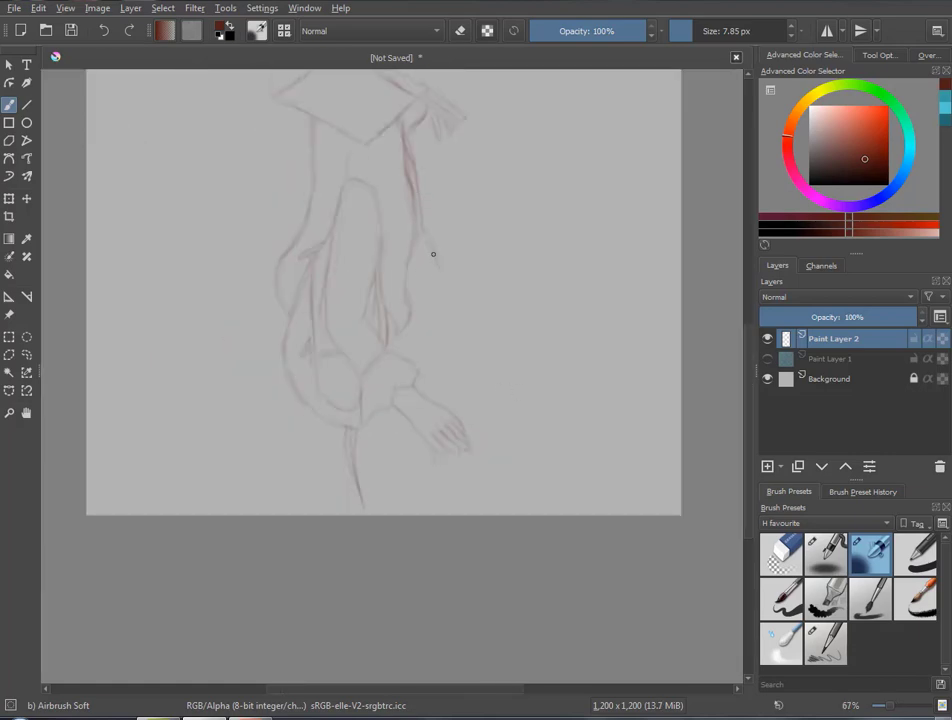
{"action": "left_click_drag", "start_coordinate": [433, 254], "coordinate": [434, 341]}
{"action": "scroll", "coordinate": [446, 410], "scroll_direction": "up", "scroll_amount": 3}
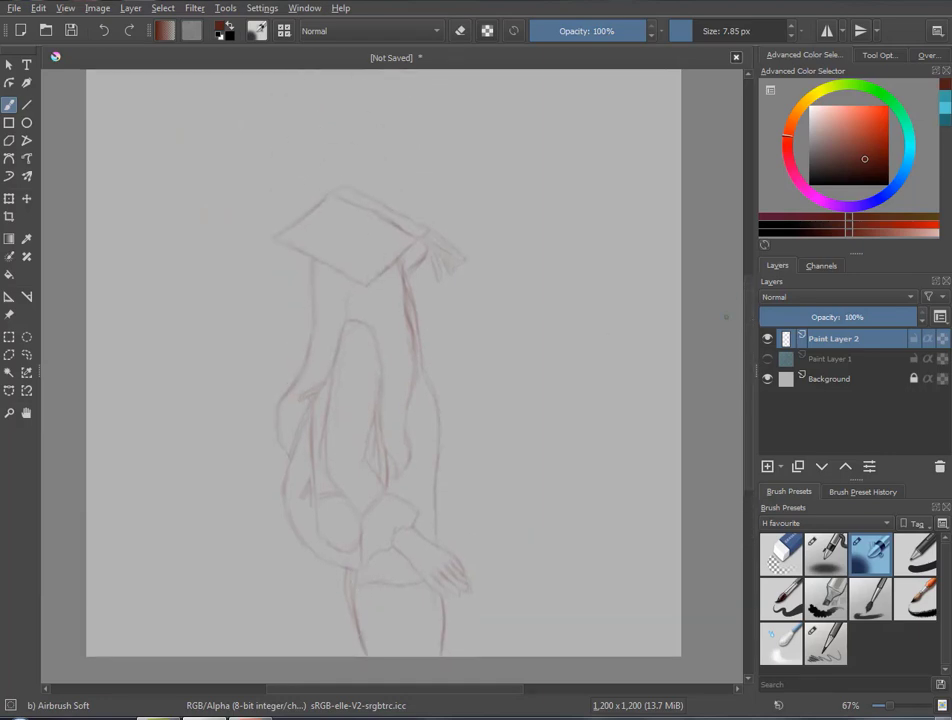
{"action": "left_click_drag", "start_coordinate": [446, 411], "coordinate": [438, 476]}
Lower the mortarboard sketch slightly on the head and clear the selection
{"action": "left_click", "coordinate": [8, 336]}
{"action": "left_click_drag", "start_coordinate": [191, 149], "coordinate": [510, 309]}
{"action": "key", "text": "ctrl+t"}
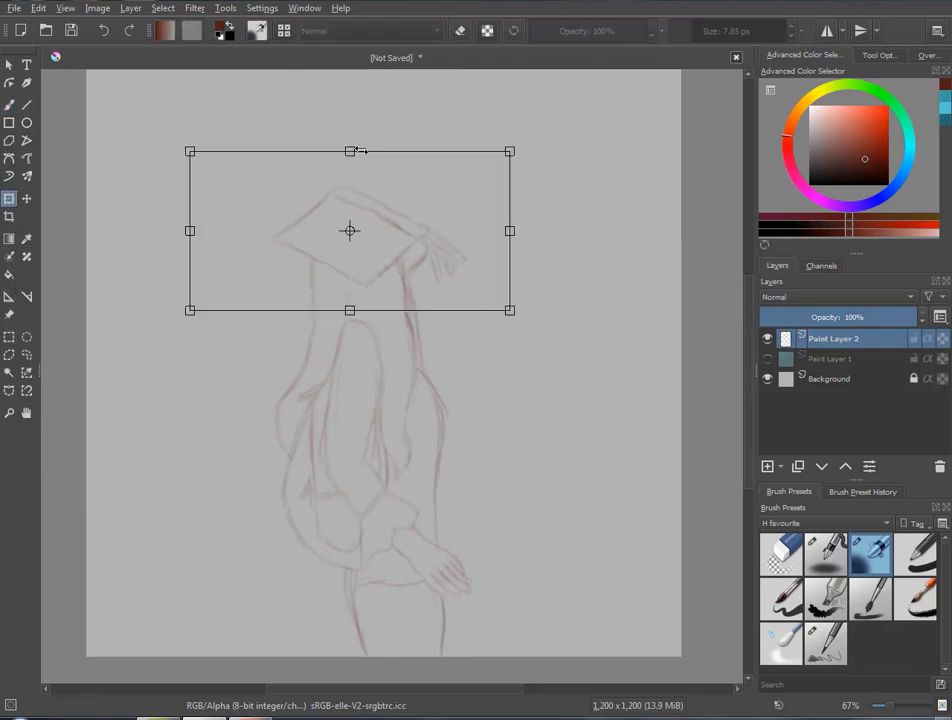
{"action": "left_click_drag", "start_coordinate": [368, 202], "coordinate": [369, 224]}
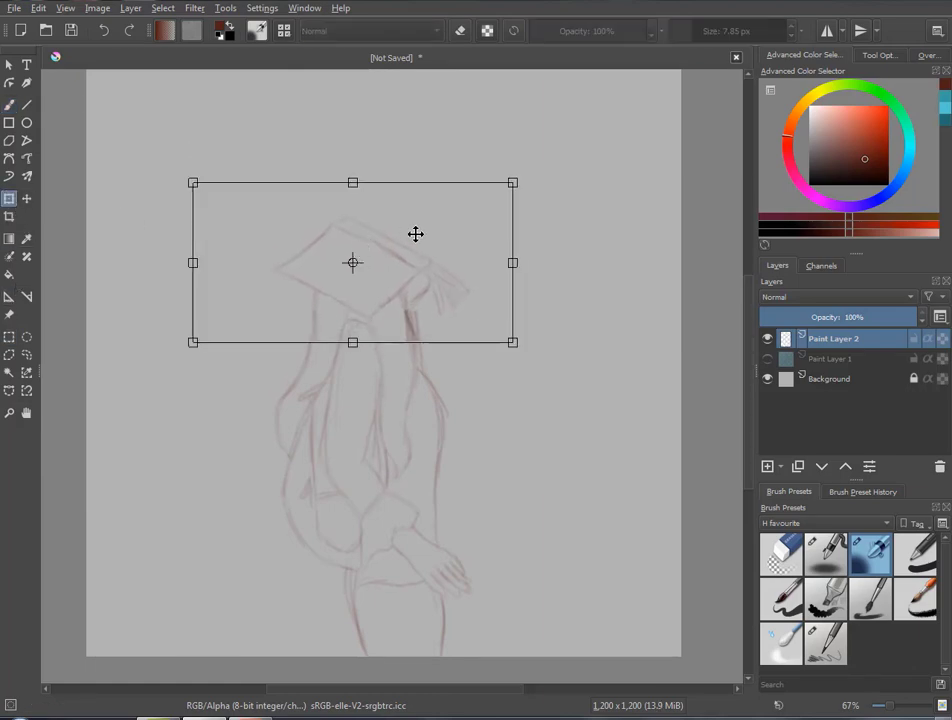
{"action": "key", "text": "Return"}
{"action": "left_click", "coordinate": [163, 8]}
{"action": "left_click", "coordinate": [200, 46]}
Switch back to the brush and add empty Paint Layer 3 above the sketch
{"action": "key", "text": "e"}
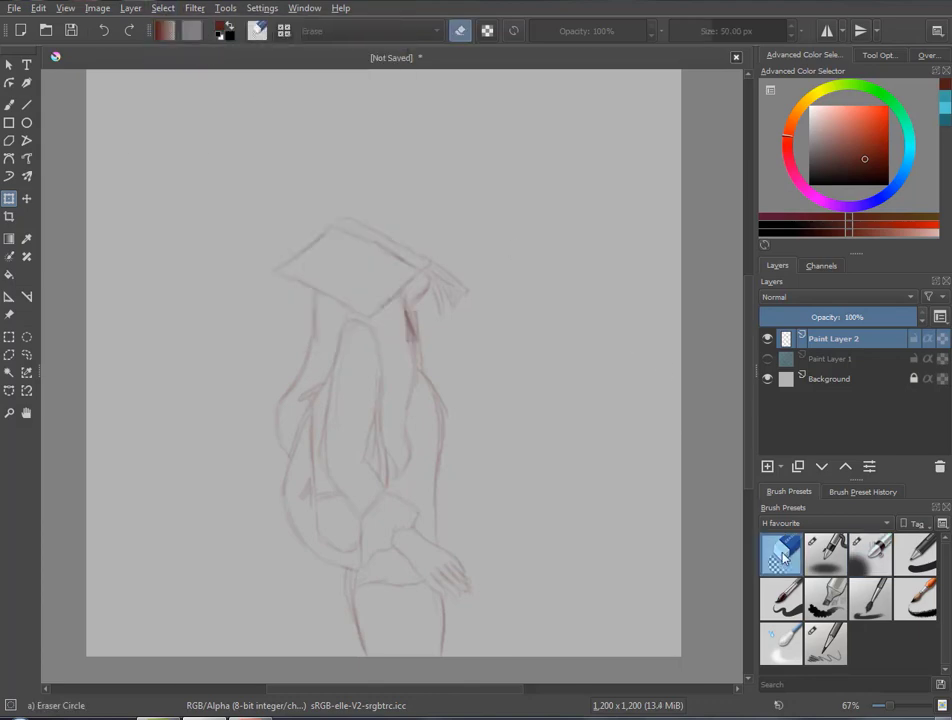
{"action": "key", "text": "b"}
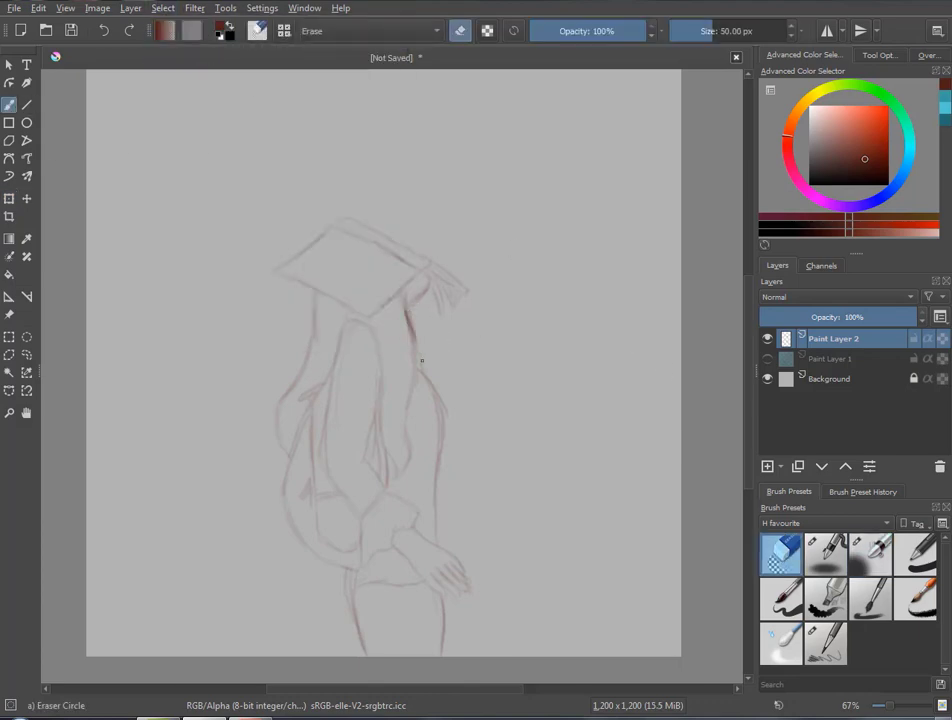
{"action": "left_click", "coordinate": [767, 358]}
{"action": "left_click", "coordinate": [767, 465]}
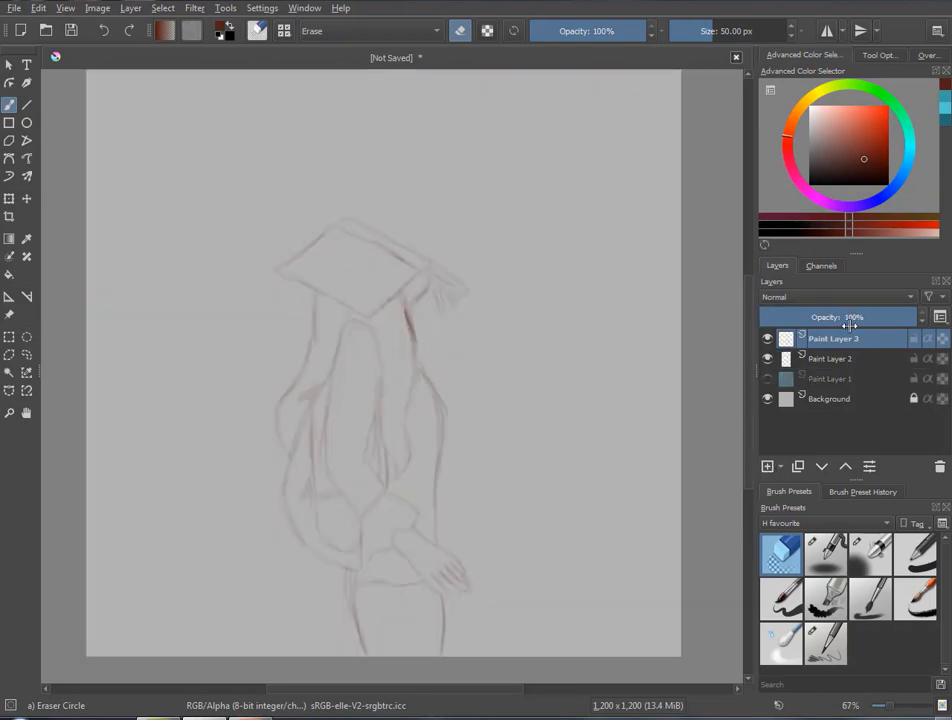
Ink the mortarboard edges in dark red with Airbrush pressure at 100% zoom
{"action": "left_click", "coordinate": [866, 167]}
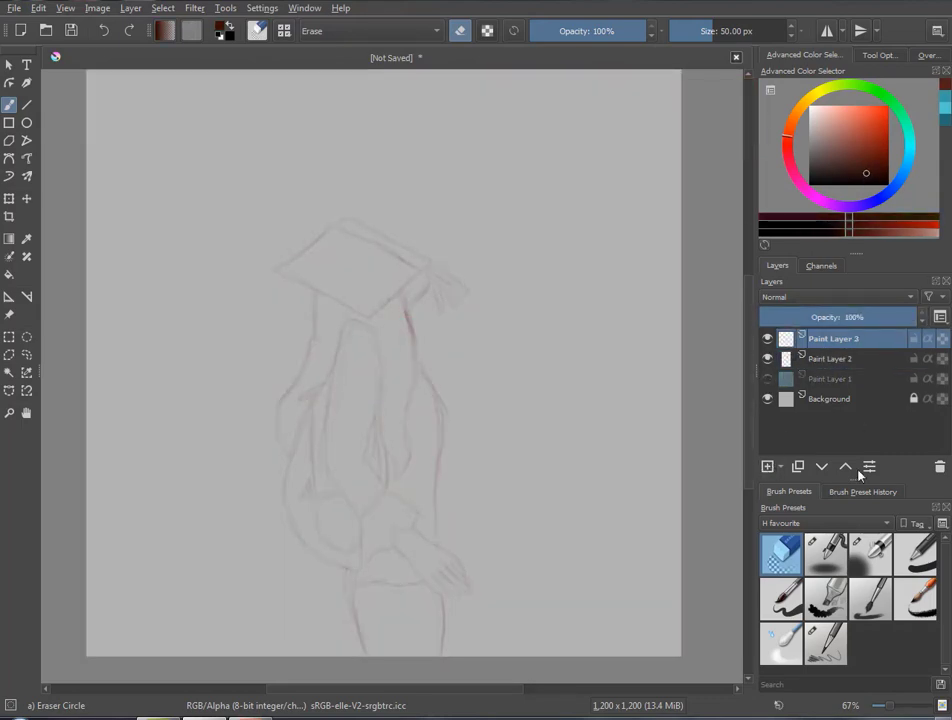
{"action": "left_click", "coordinate": [826, 553]}
{"action": "key", "text": "1"}
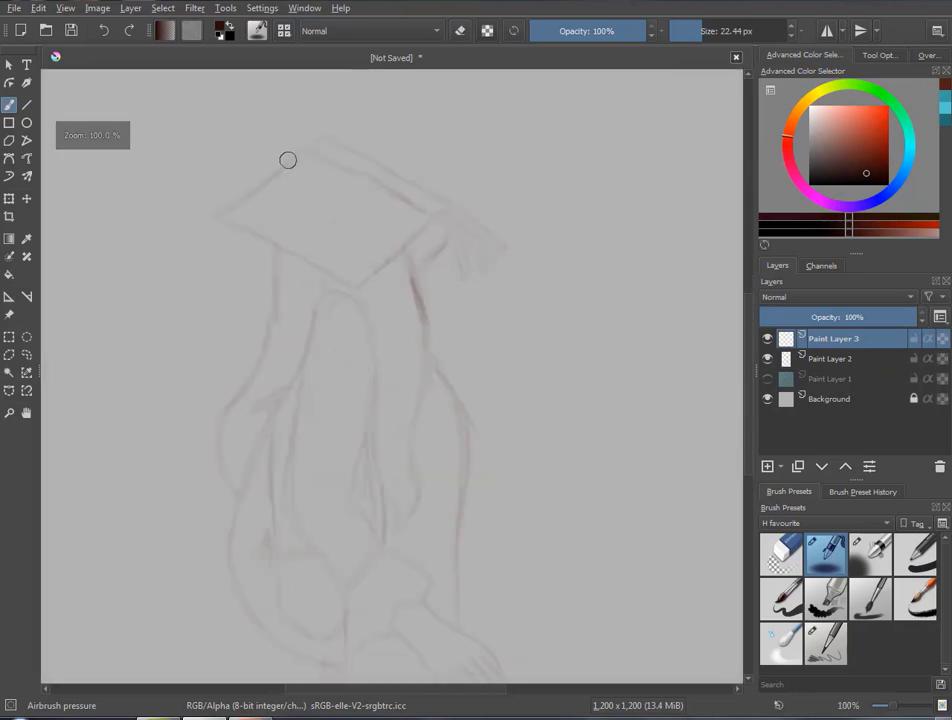
{"action": "left_click_drag", "start_coordinate": [215, 214], "coordinate": [248, 192]}
{"action": "key", "text": "ctrl+z"}
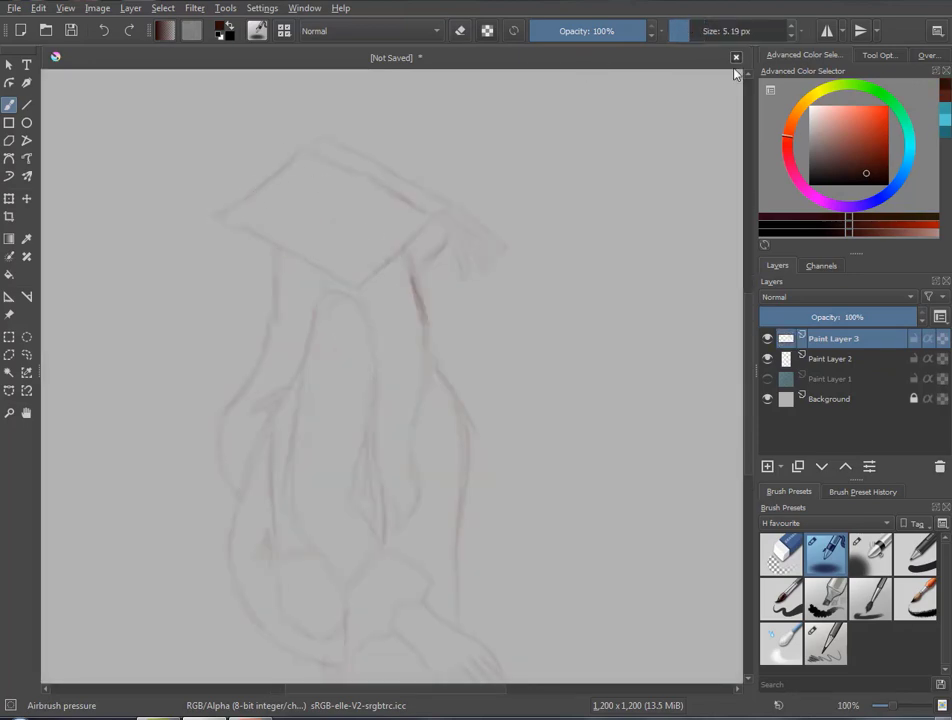
{"action": "left_click", "coordinate": [788, 596]}
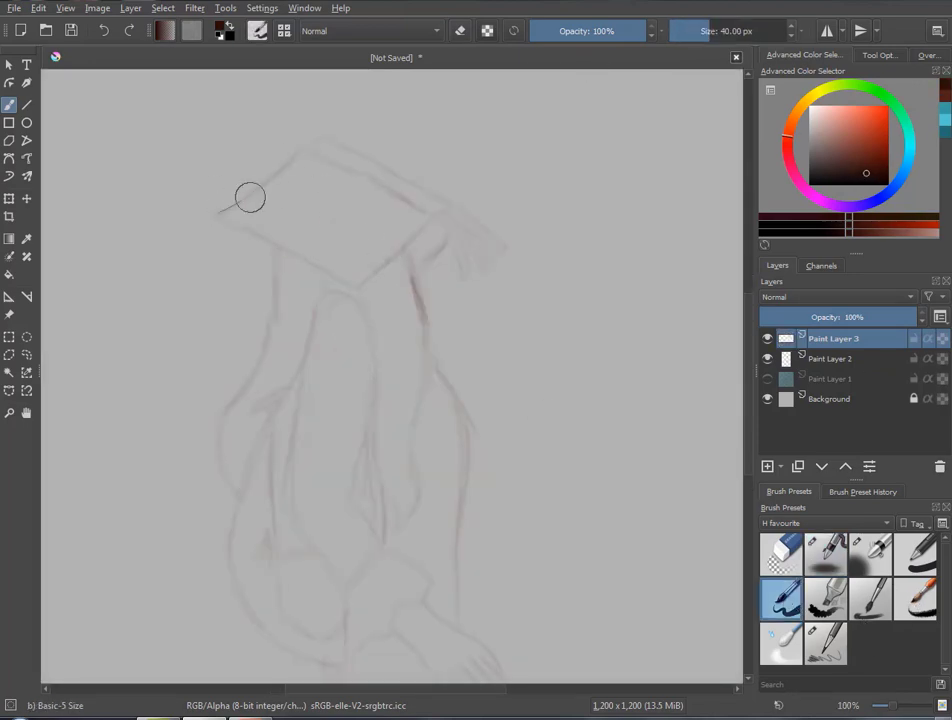
{"action": "left_click_drag", "start_coordinate": [218, 213], "coordinate": [242, 201]}
{"action": "left_click", "coordinate": [837, 561]}
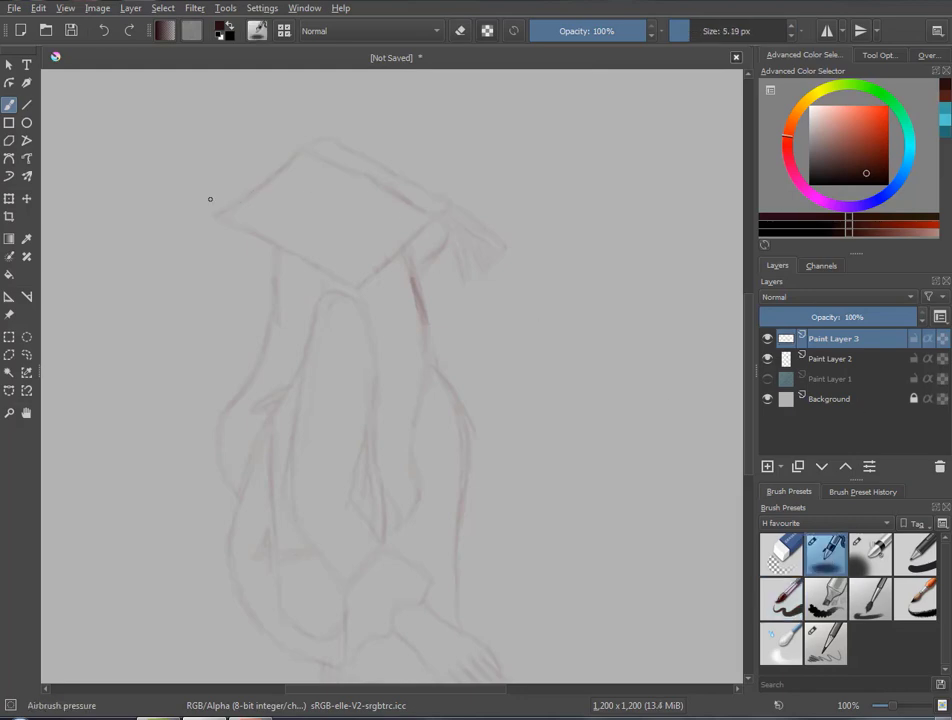
{"action": "left_click_drag", "start_coordinate": [250, 193], "coordinate": [279, 171]}
{"action": "mouse_move", "coordinate": [358, 286]}
{"action": "left_mouse_down"}
{"action": "mouse_move", "coordinate": [420, 240]}
{"action": "mouse_move", "coordinate": [340, 262]}
{"action": "mouse_move", "coordinate": [294, 394]}
{"action": "left_mouse_up"}
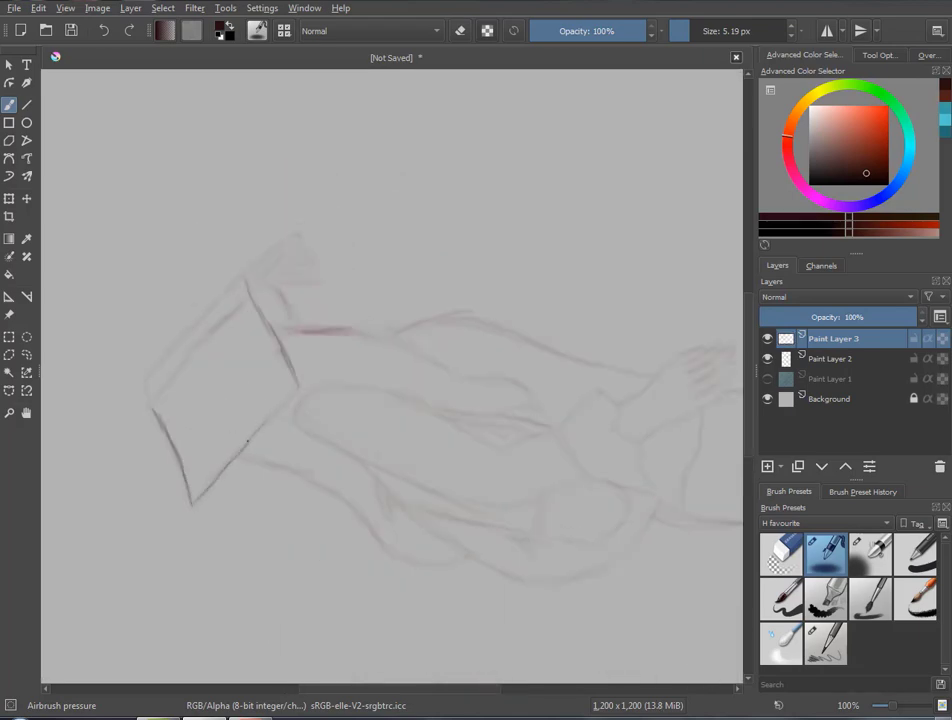
{"action": "left_click_drag", "start_coordinate": [295, 389], "coordinate": [259, 427]}
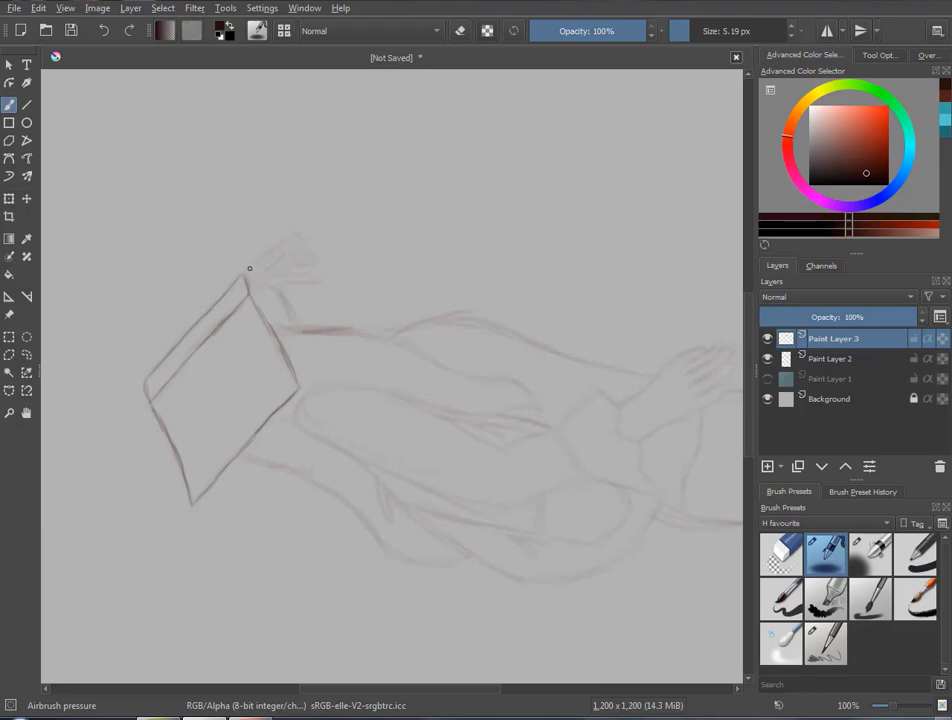
{"action": "left_click_drag", "start_coordinate": [246, 270], "coordinate": [297, 231]}
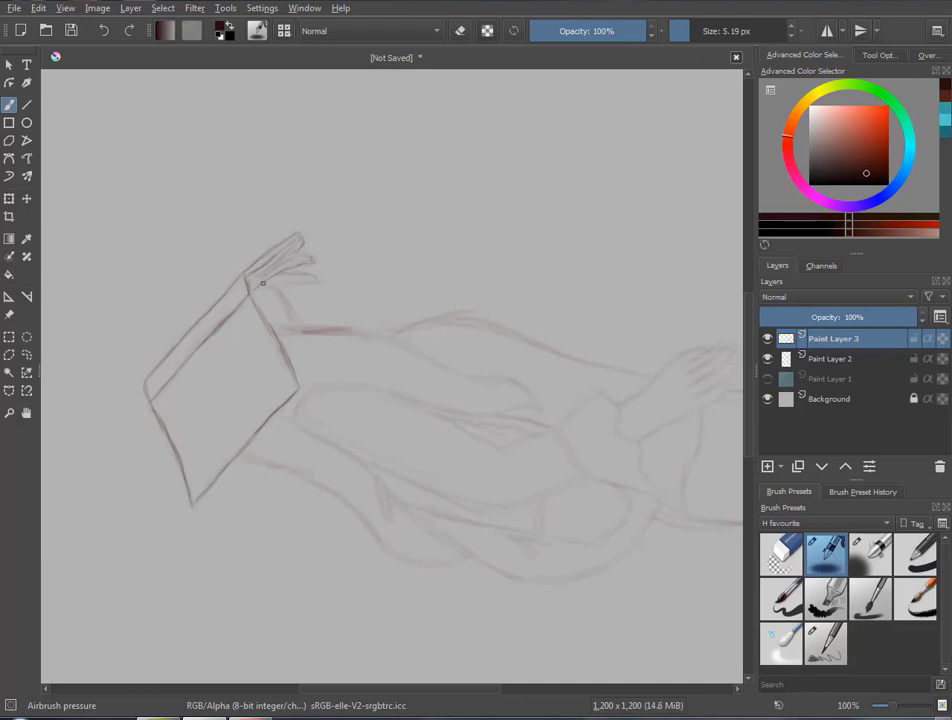
Trace the hair, the figure's left side and the inner leg on a rotated view
{"action": "key", "text": "ctrl+]"}
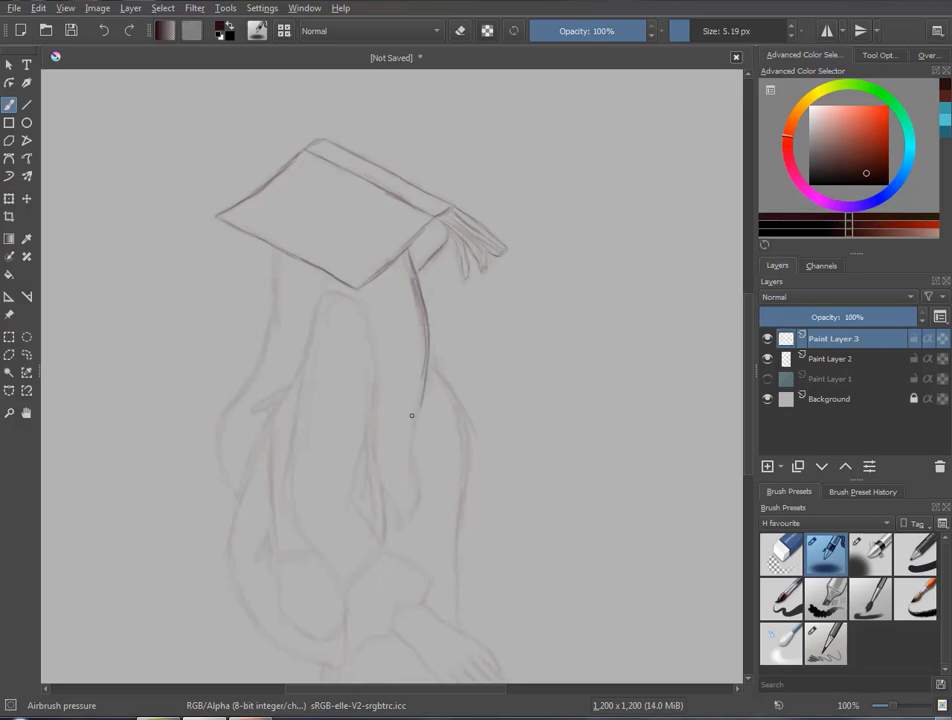
{"action": "left_click_drag", "start_coordinate": [412, 243], "coordinate": [410, 520]}
{"action": "left_click_drag", "start_coordinate": [358, 297], "coordinate": [392, 508]}
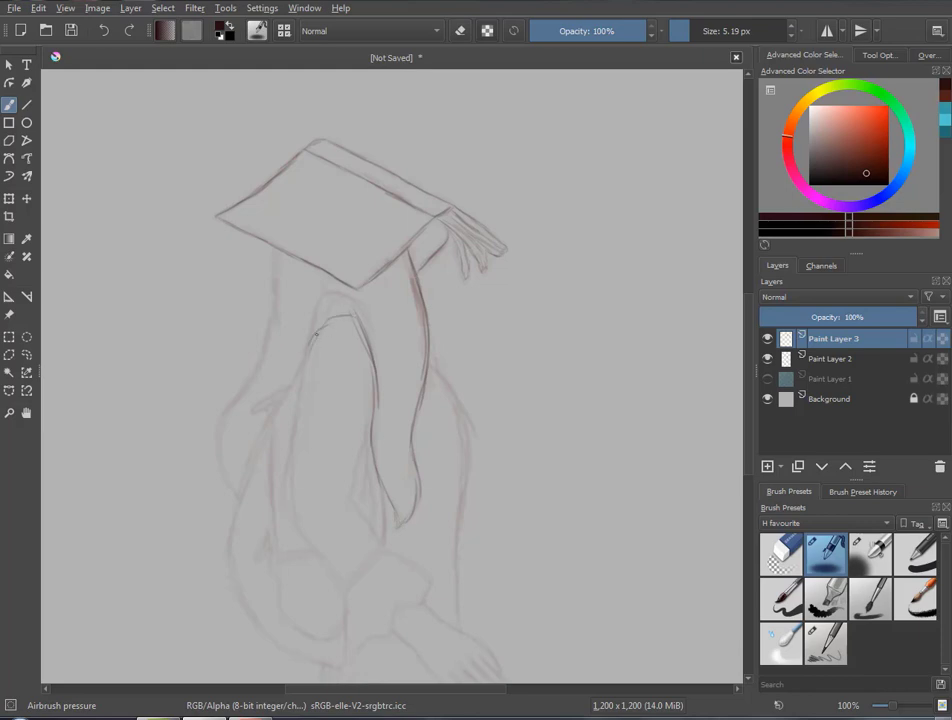
{"action": "left_click_drag", "start_coordinate": [275, 250], "coordinate": [226, 493]}
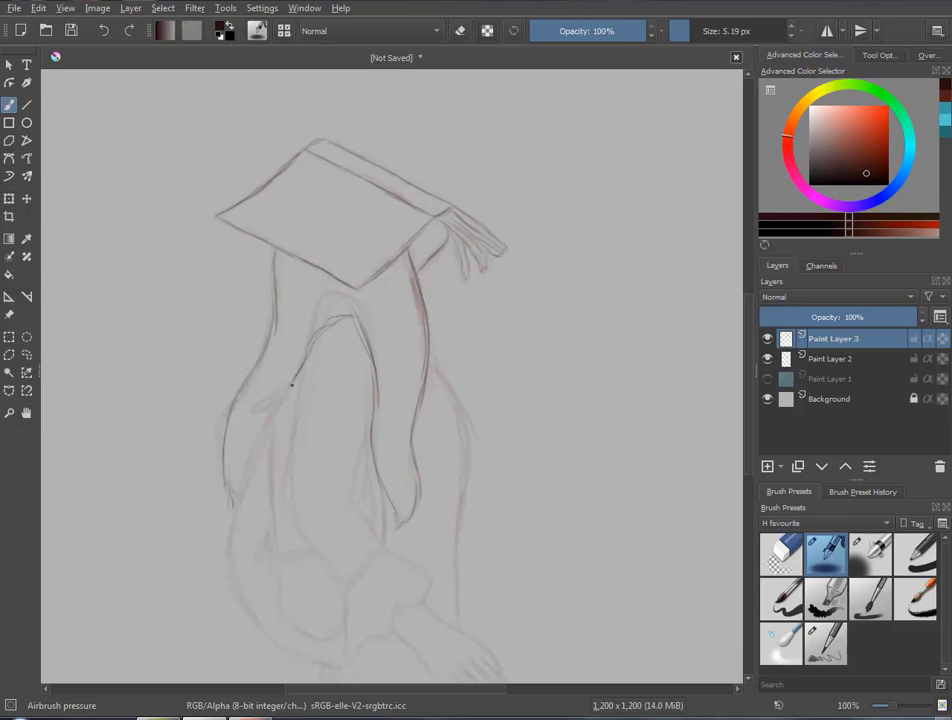
{"action": "left_click_drag", "start_coordinate": [290, 387], "coordinate": [260, 628]}
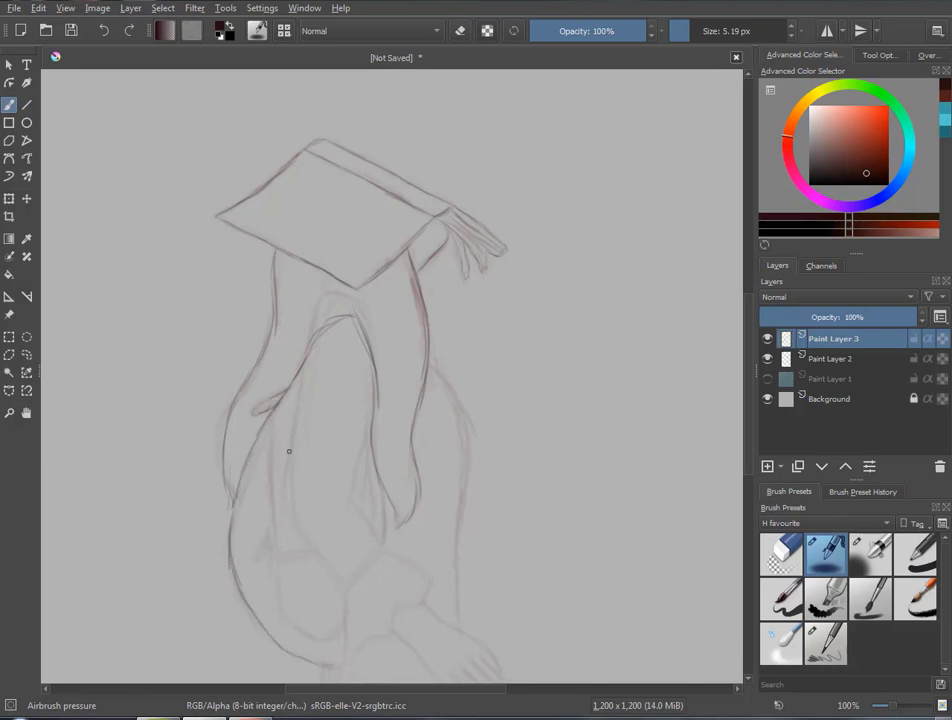
{"action": "scroll", "coordinate": [289, 451], "scroll_direction": "down", "scroll_amount": 3}
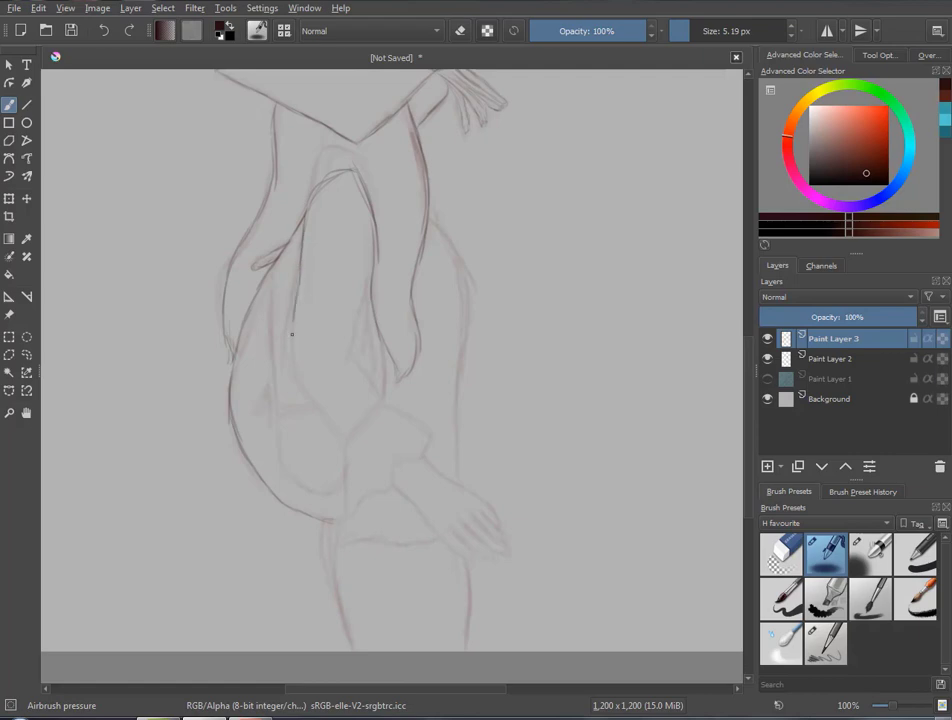
{"action": "left_click_drag", "start_coordinate": [372, 222], "coordinate": [362, 352]}
Fade Paint Layer 2 to 46% opacity and trace the left and right leg contours
{"action": "left_click", "coordinate": [842, 361]}
{"action": "left_click_drag", "start_coordinate": [775, 317], "coordinate": [810, 316]}
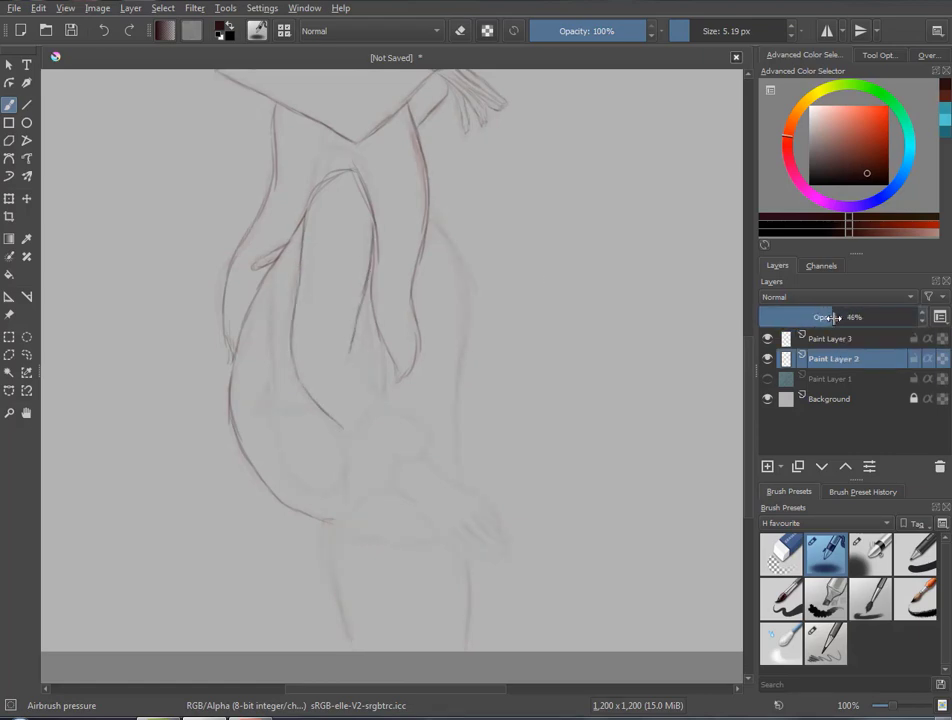
{"action": "left_click", "coordinate": [833, 339]}
{"action": "left_click_drag", "start_coordinate": [349, 353], "coordinate": [379, 397]}
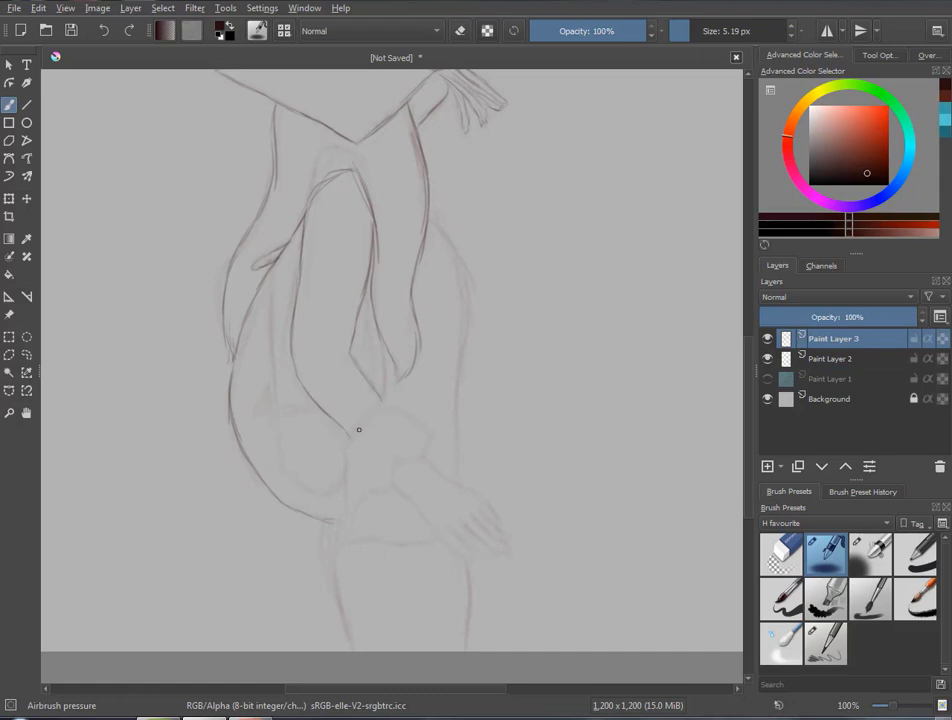
{"action": "left_click_drag", "start_coordinate": [348, 437], "coordinate": [342, 512]}
{"action": "left_click_drag", "start_coordinate": [251, 384], "coordinate": [264, 481]}
{"action": "left_click", "coordinate": [493, 553], "text": "ctrl"}
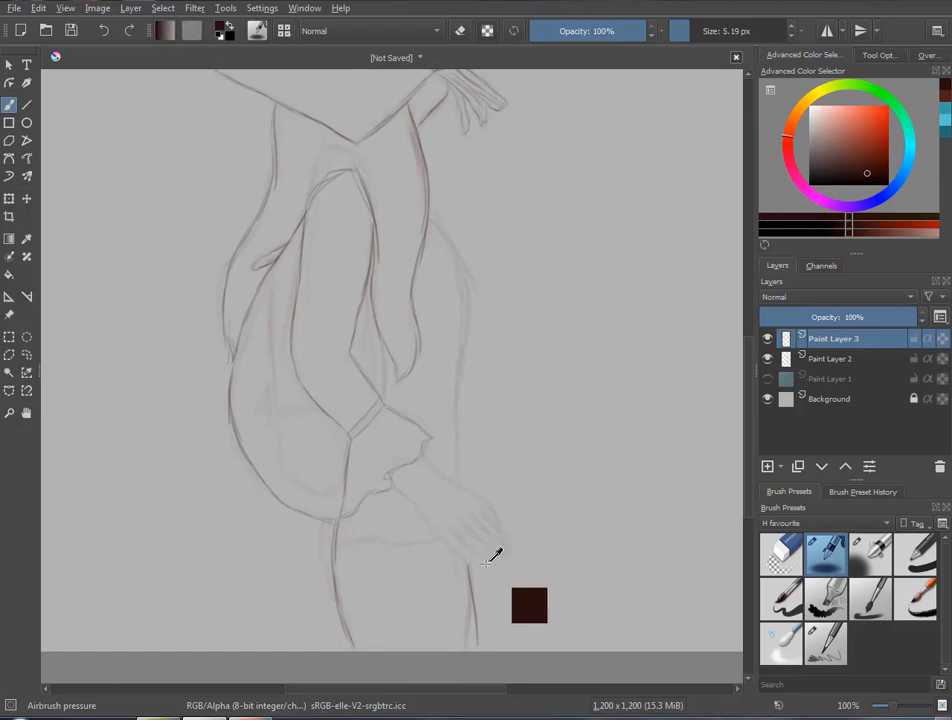
{"action": "left_click_drag", "start_coordinate": [470, 580], "coordinate": [470, 560]}
{"action": "left_click_drag", "start_coordinate": [456, 275], "coordinate": [461, 485]}
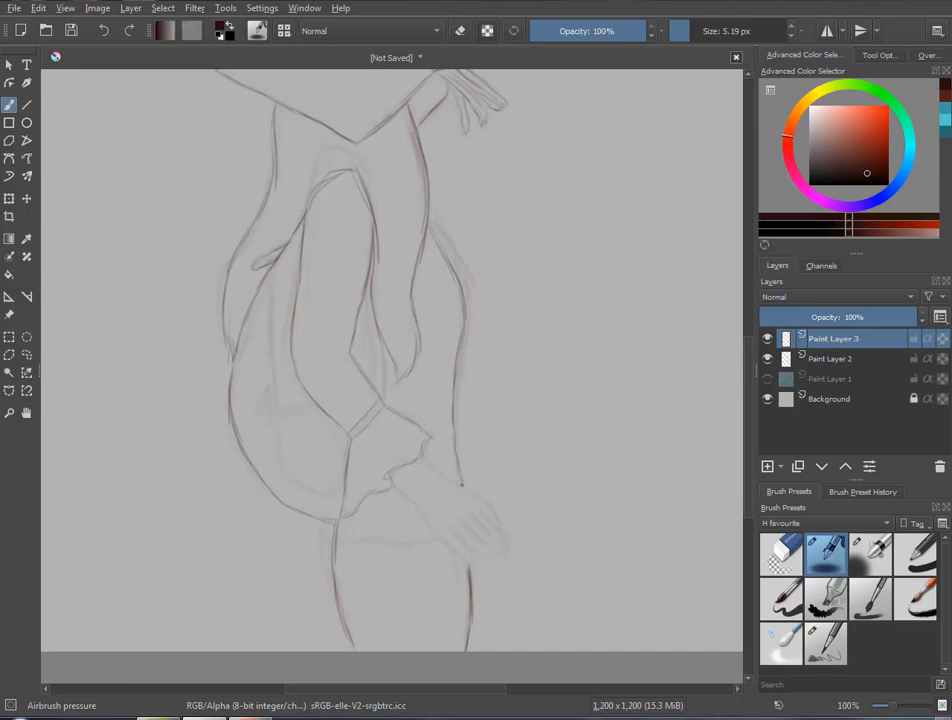
{"action": "key", "text": "4"}
{"action": "key", "text": "4"}
{"action": "key", "text": "4"}
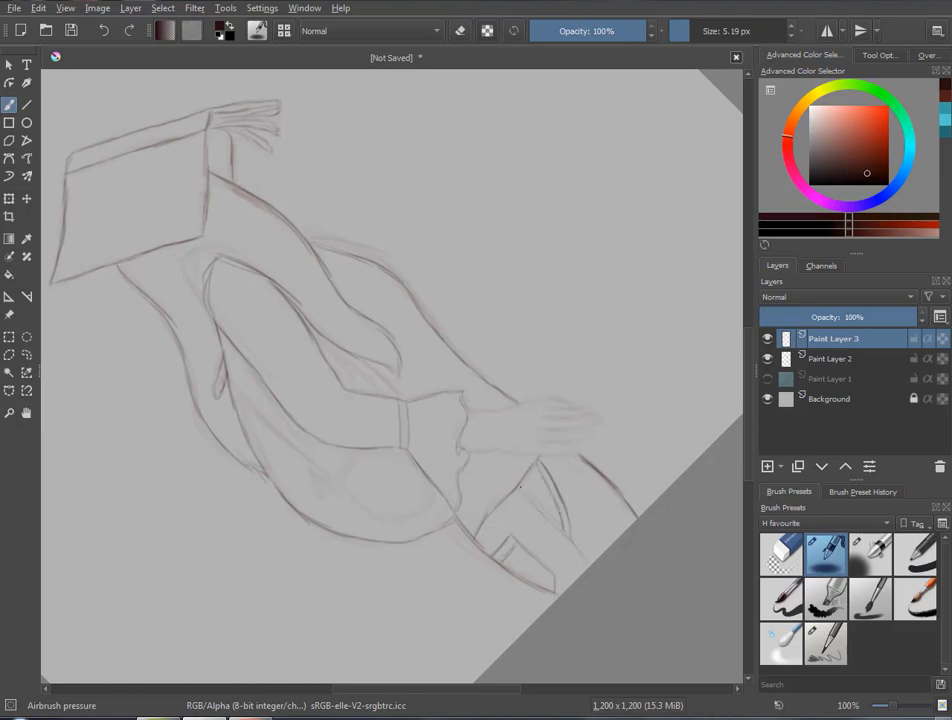
{"action": "key", "text": "5"}
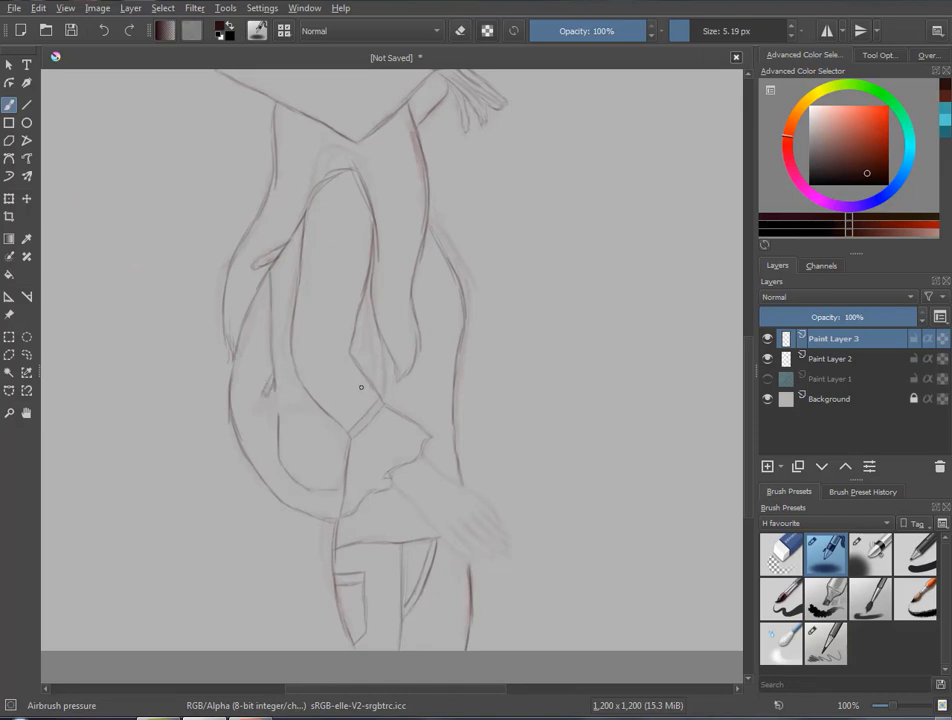
{"action": "key", "text": "4"}
{"action": "key", "text": "4"}
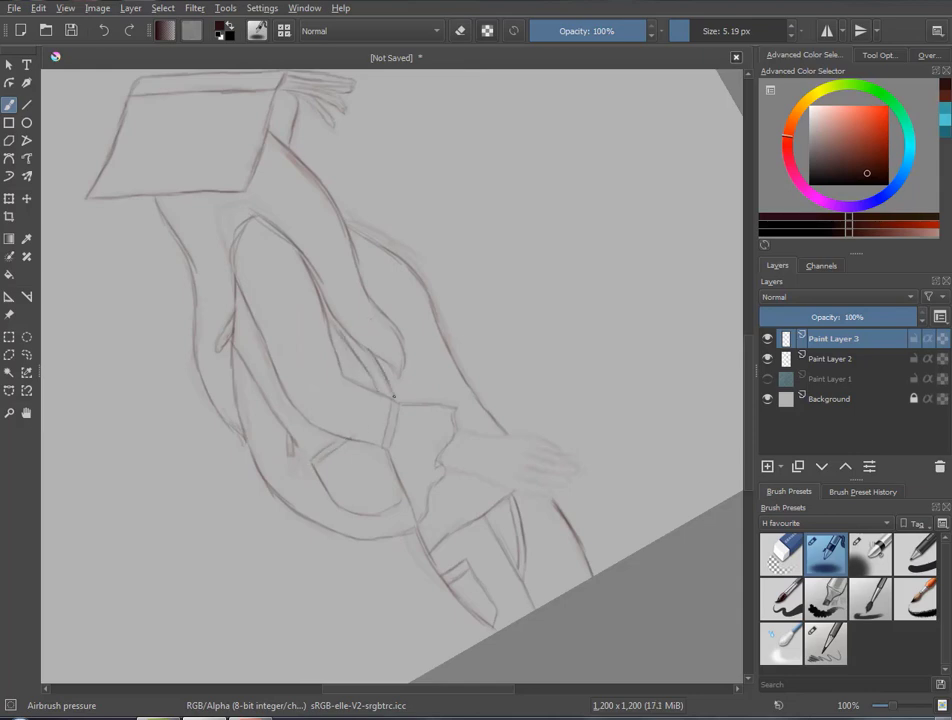
{"action": "scroll", "coordinate": [494, 440], "scroll_direction": "up", "scroll_amount": 3}
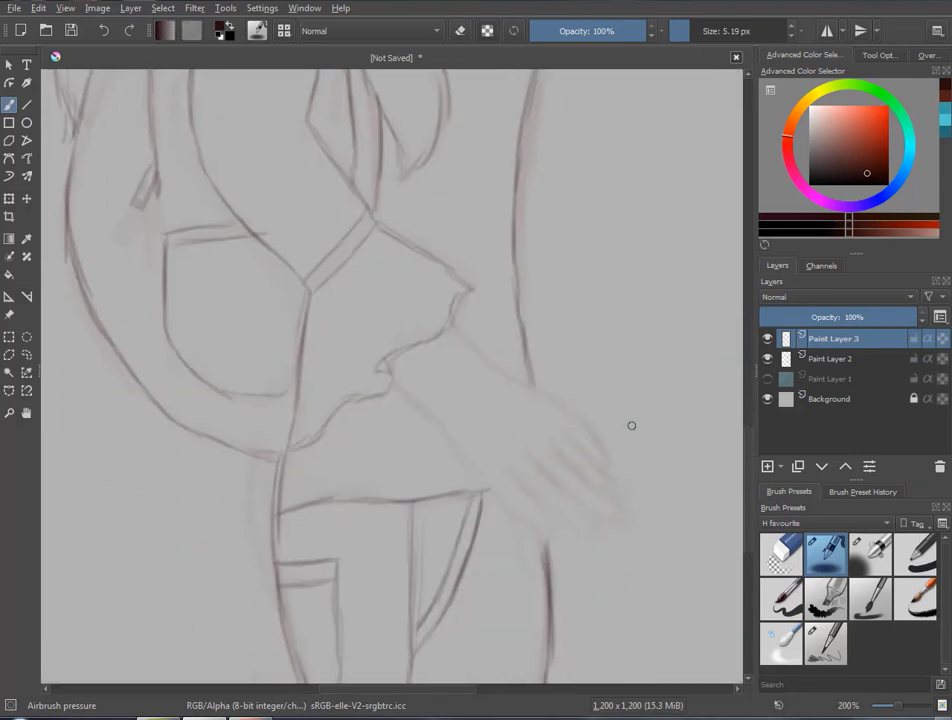
Draw the hand's finger lines on the gown and erase stray strokes around them
{"action": "key", "text": "6"}
{"action": "left_click_drag", "start_coordinate": [387, 388], "coordinate": [390, 472]}
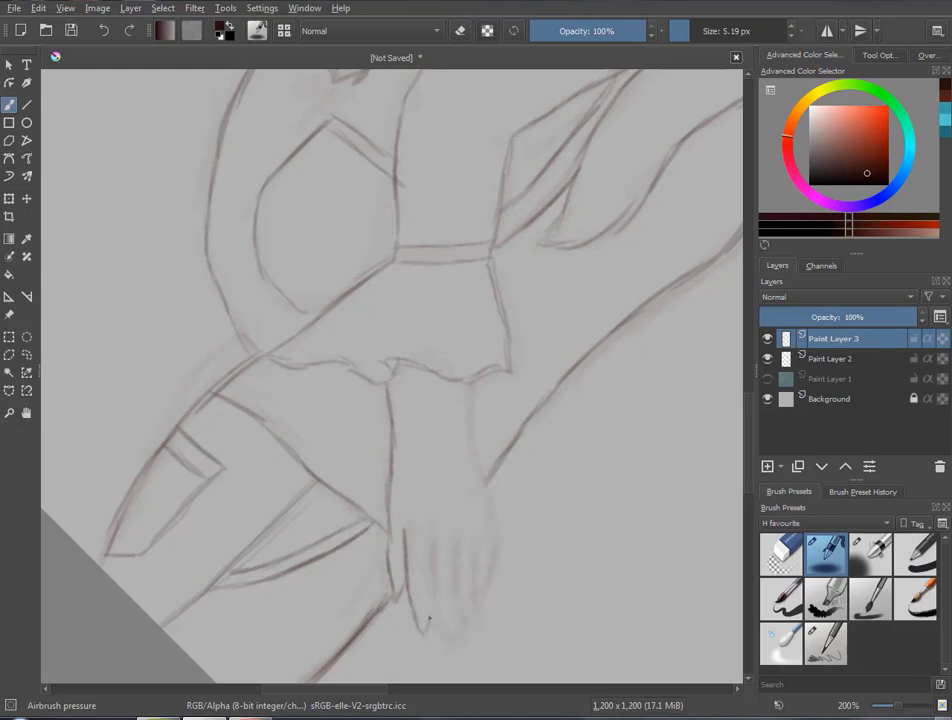
{"action": "left_click_drag", "start_coordinate": [430, 620], "coordinate": [431, 537]}
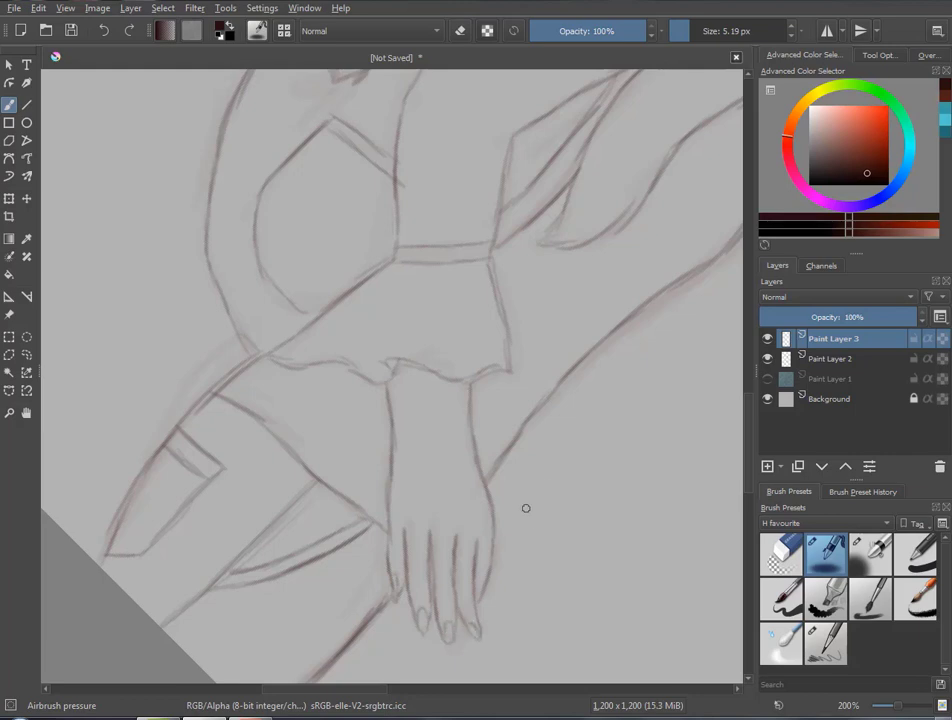
{"action": "key", "text": "5"}
{"action": "key", "text": "e"}
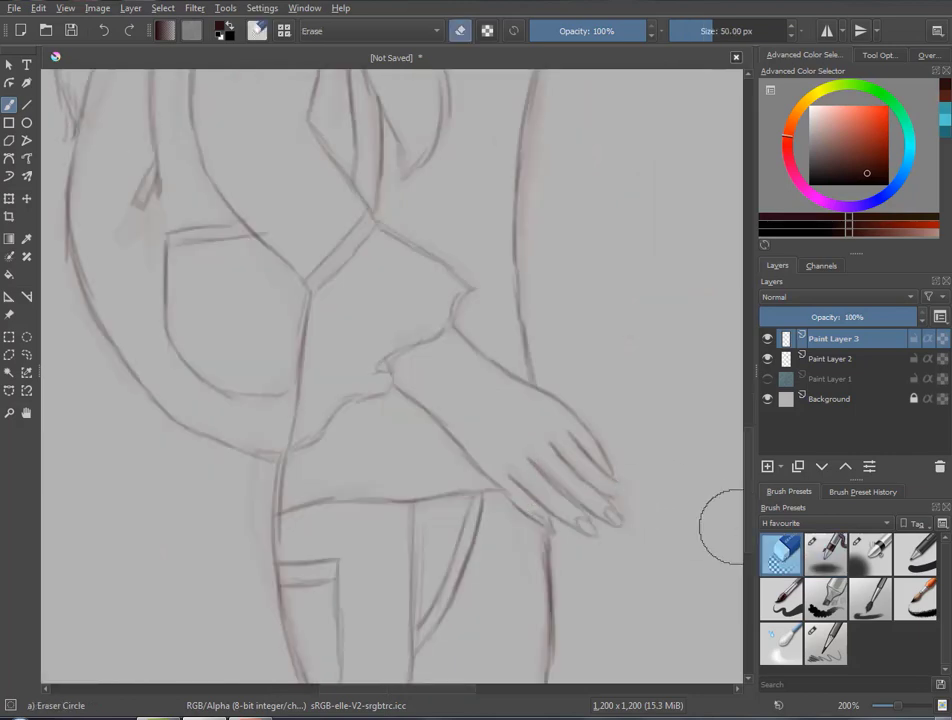
{"action": "key", "text": "slash"}
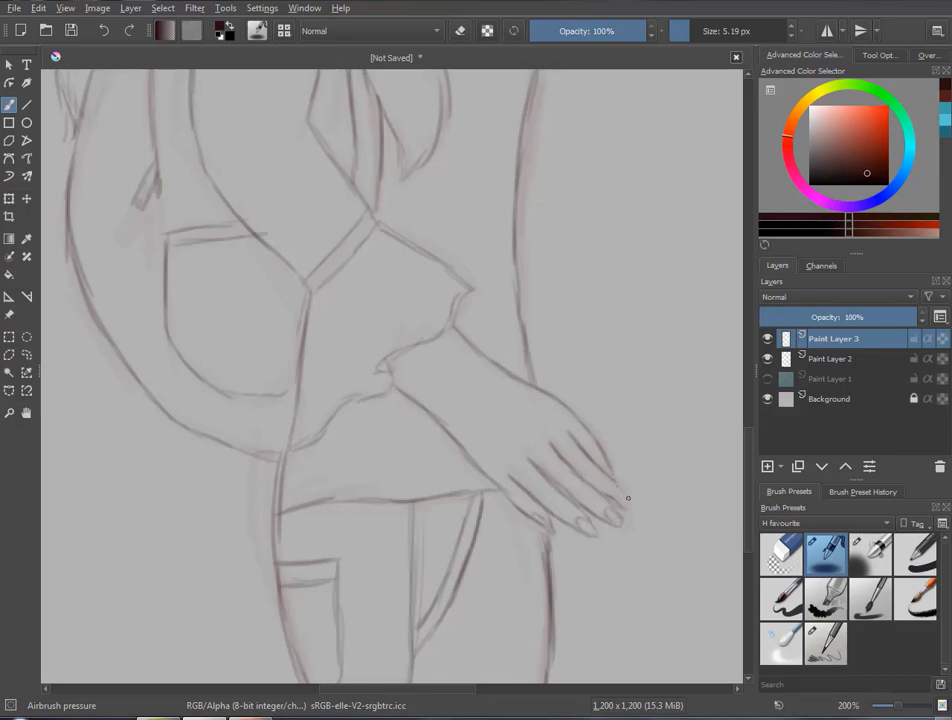
{"action": "key", "text": "slash"}
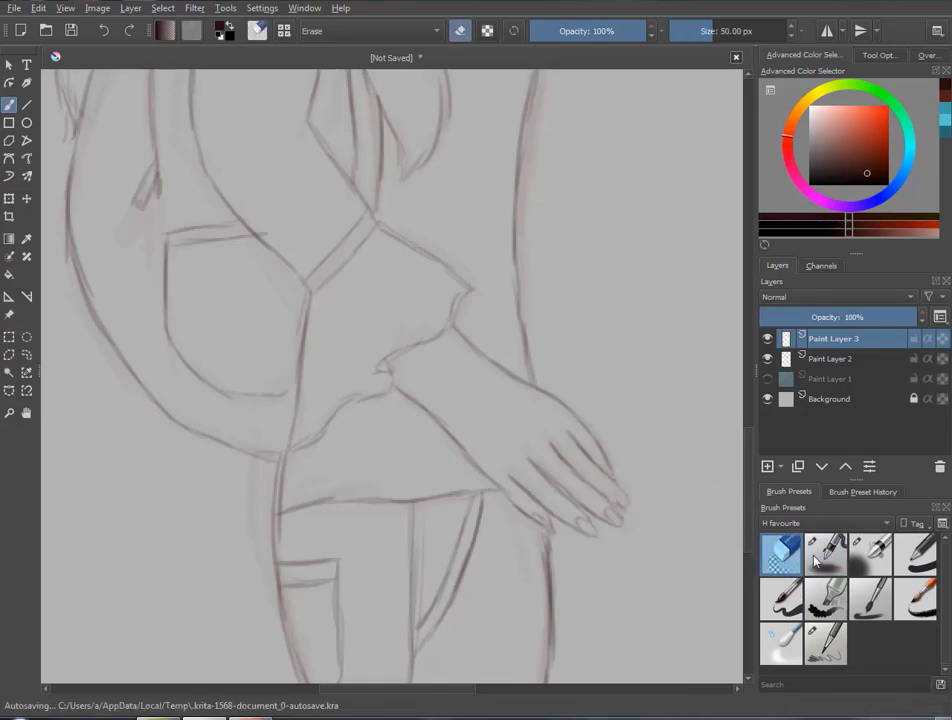
{"action": "key", "text": "slash"}
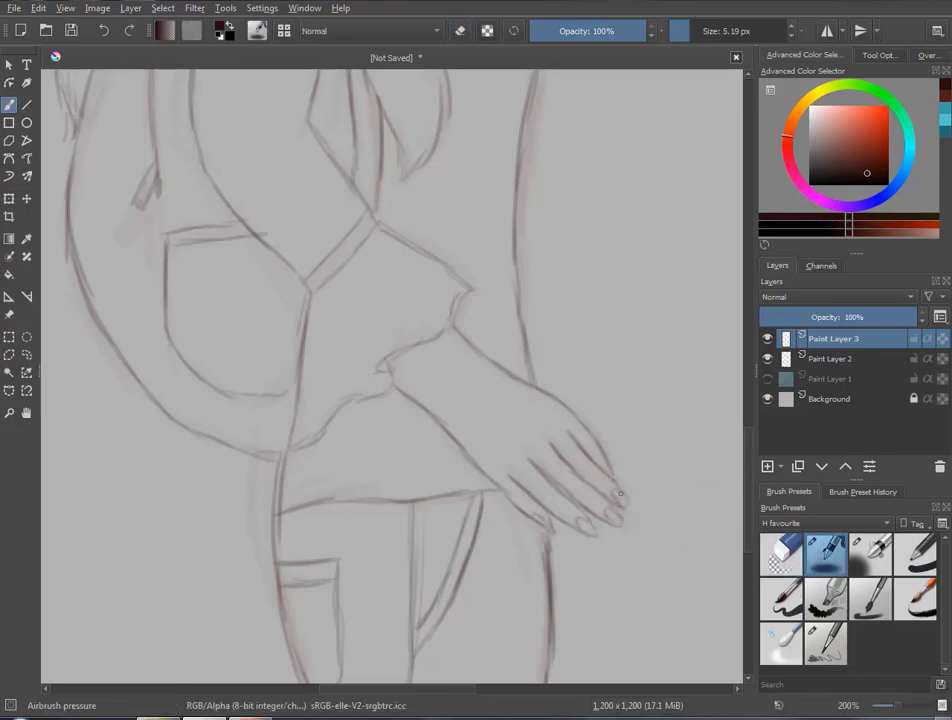
{"action": "key", "text": "minus"}
{"action": "key", "text": "minus"}
{"action": "key", "text": "minus"}
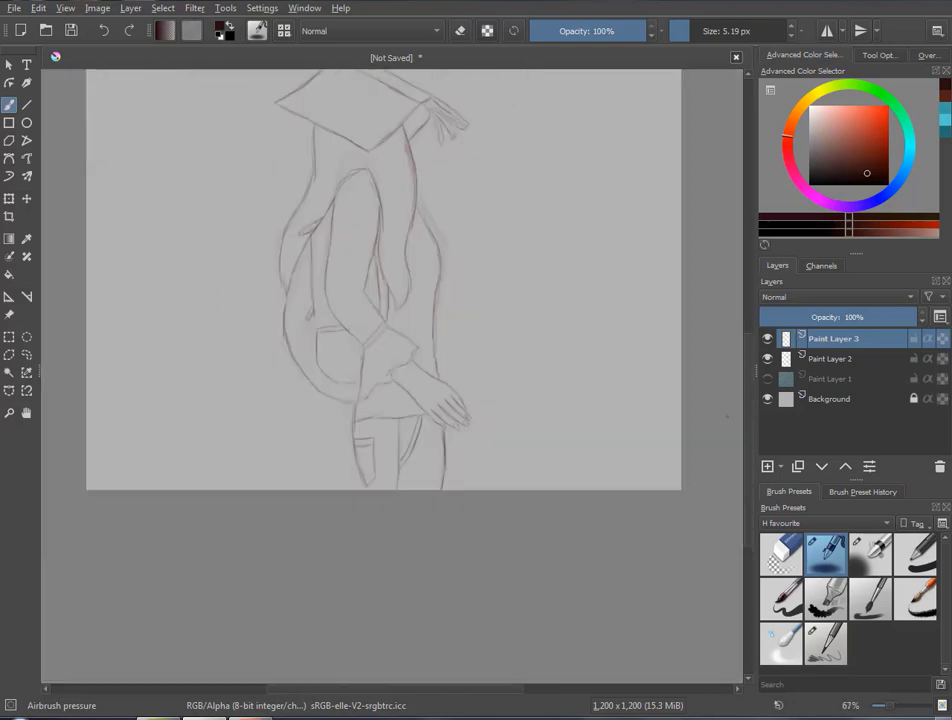
Hide Paint Layer 2, delete the teal Paint Layer 1 and add a new background layer
{"action": "left_click", "coordinate": [767, 358]}
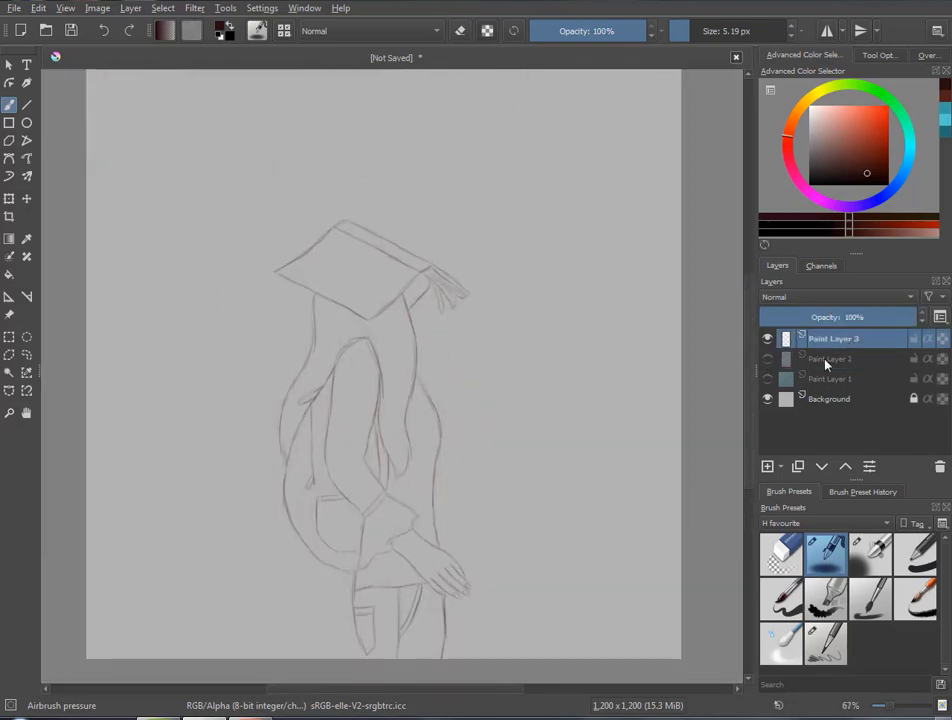
{"action": "left_click", "coordinate": [767, 378]}
{"action": "scroll", "coordinate": [749, 348], "scroll_direction": "up", "scroll_amount": 2}
{"action": "scroll", "coordinate": [749, 348], "scroll_direction": "down", "scroll_amount": 2}
{"action": "left_click", "coordinate": [834, 379]}
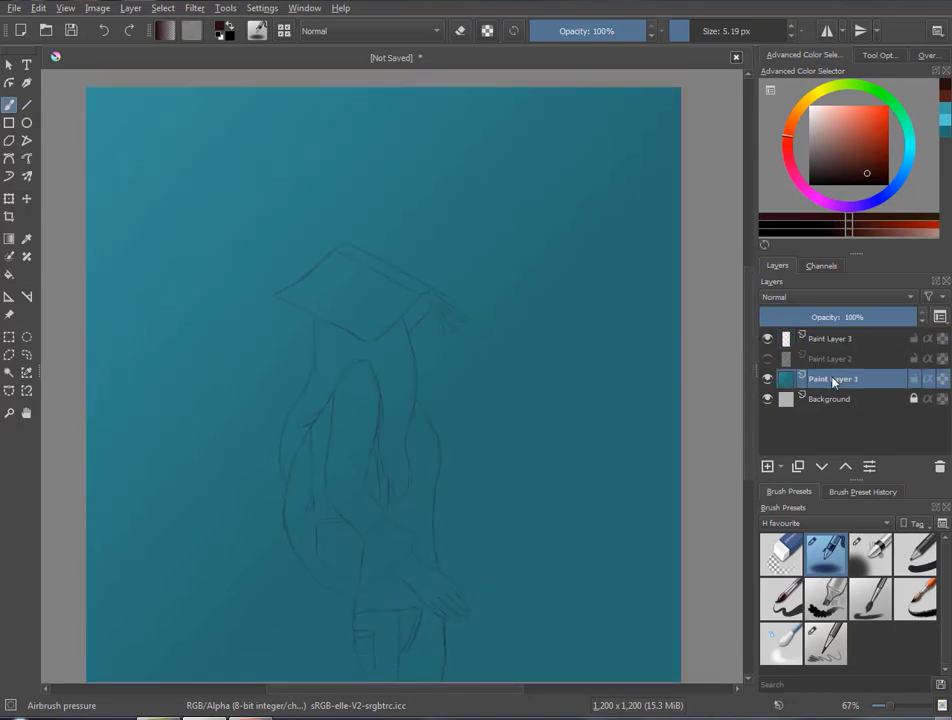
{"action": "left_click", "coordinate": [939, 466]}
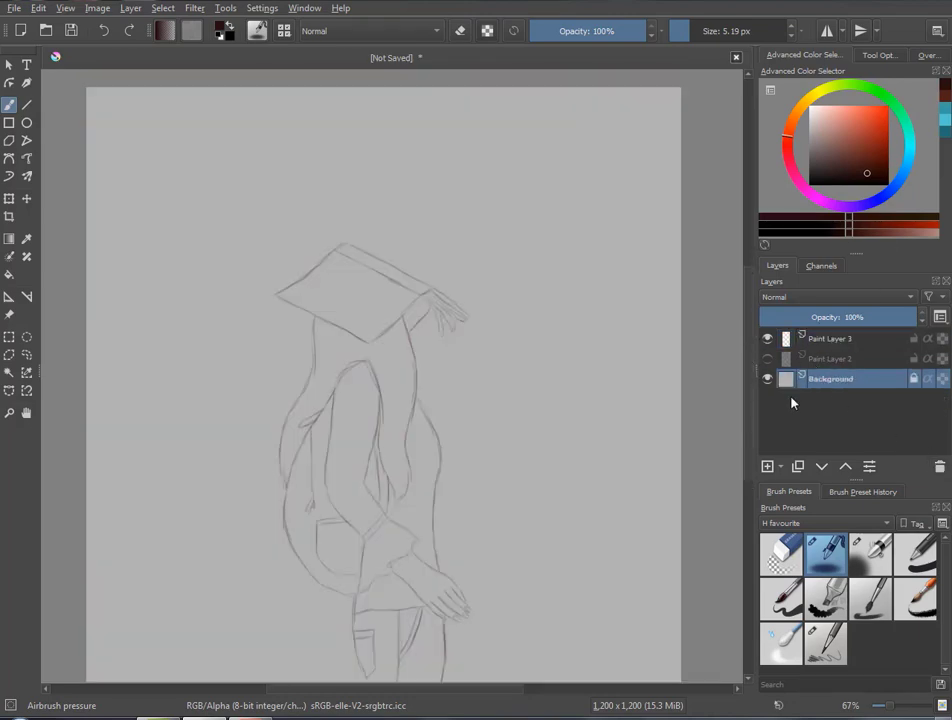
{"action": "left_click", "coordinate": [767, 466]}
Fill the new background layer with orange
{"action": "left_click", "coordinate": [9, 274]}
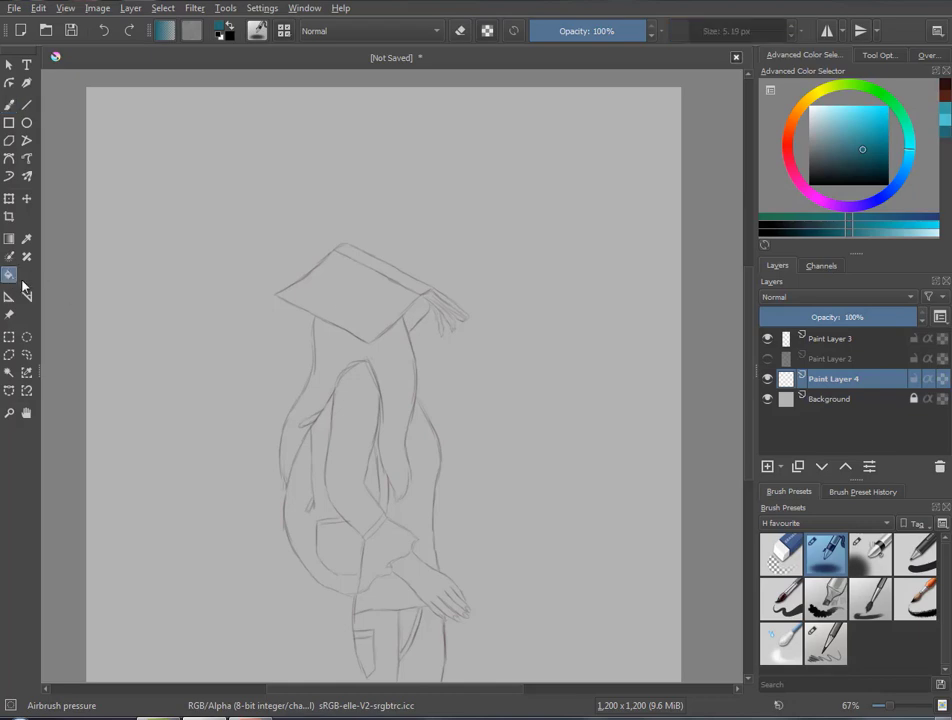
{"action": "left_click", "coordinate": [255, 253]}
{"action": "key", "text": "ctrl+z"}
{"action": "left_click", "coordinate": [805, 110]}
{"action": "left_click", "coordinate": [860, 150]}
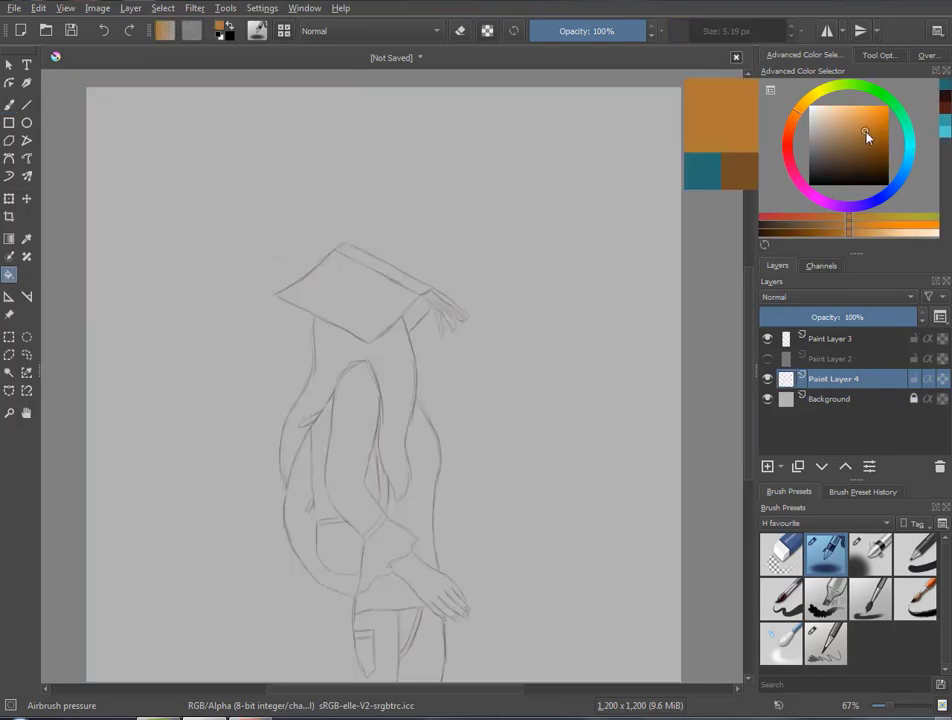
{"action": "left_click_drag", "start_coordinate": [860, 150], "coordinate": [863, 110]}
{"action": "left_click", "coordinate": [514, 273]}
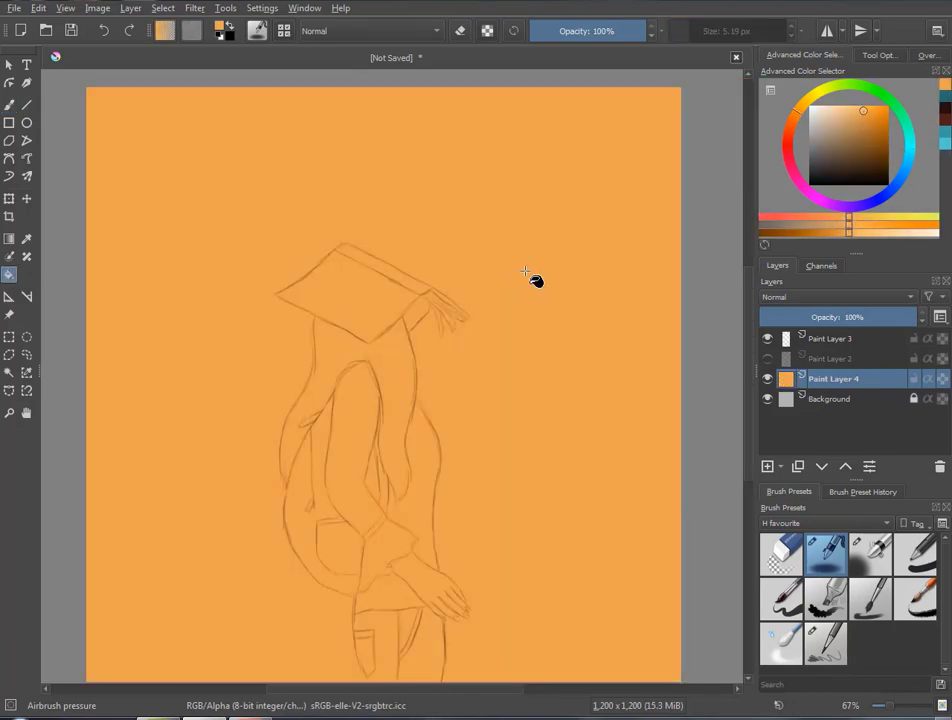
{"action": "key", "text": "k"}
{"action": "left_click", "coordinate": [494, 283]}
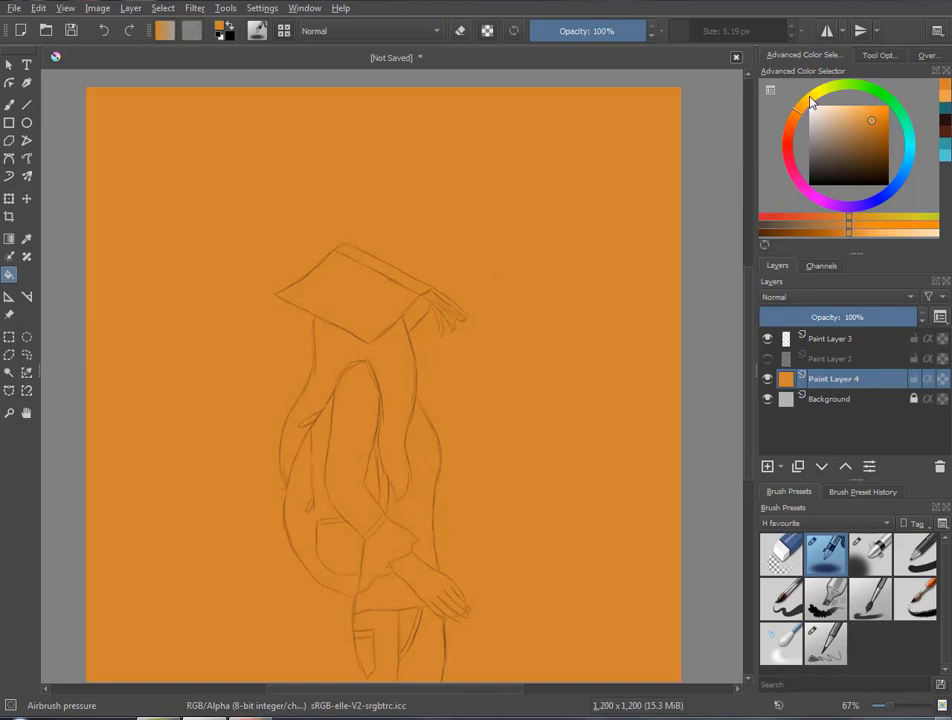
Lay a pale-yellow-to-orange diagonal gradient lightening toward the top-left corner
{"action": "left_click", "coordinate": [812, 103]}
{"action": "left_click", "coordinate": [840, 106]}
{"action": "key", "text": "g"}
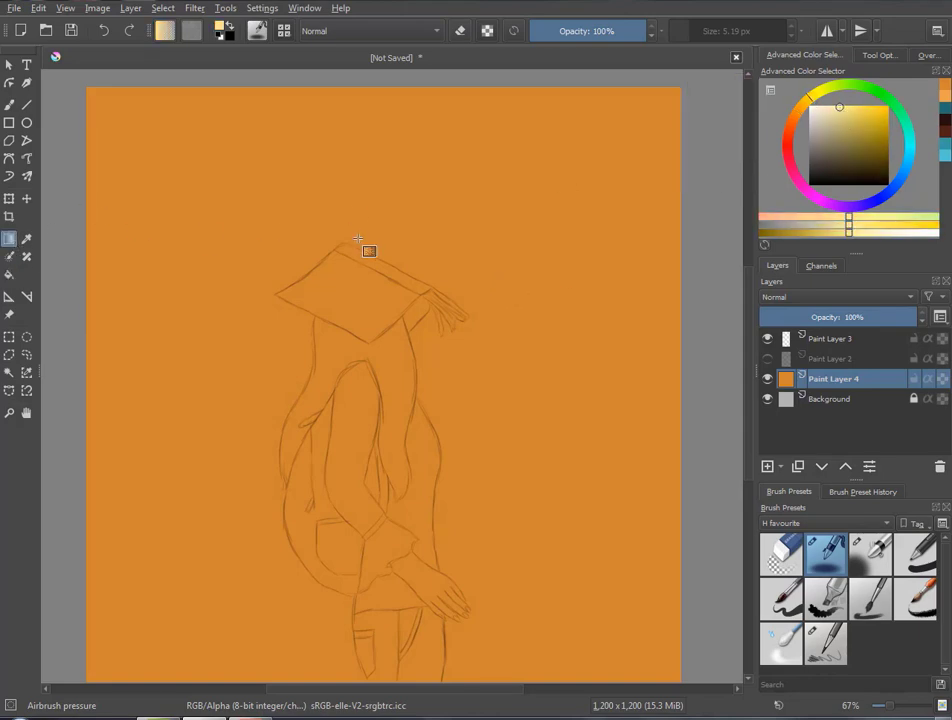
{"action": "key", "text": "minus"}
{"action": "left_click_drag", "start_coordinate": [121, 132], "coordinate": [388, 346]}
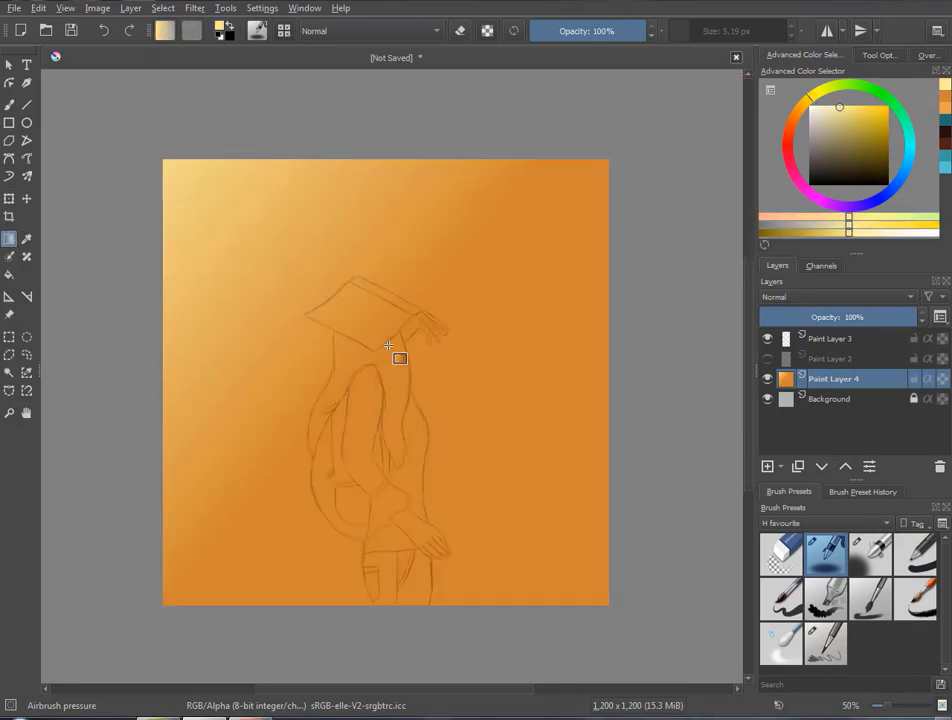
{"action": "left_click", "coordinate": [830, 338]}
{"action": "key", "text": "ctrl+t"}
Enlarge the line-work sketch and shift it left
{"action": "left_click_drag", "start_coordinate": [449, 272], "coordinate": [522, 188]}
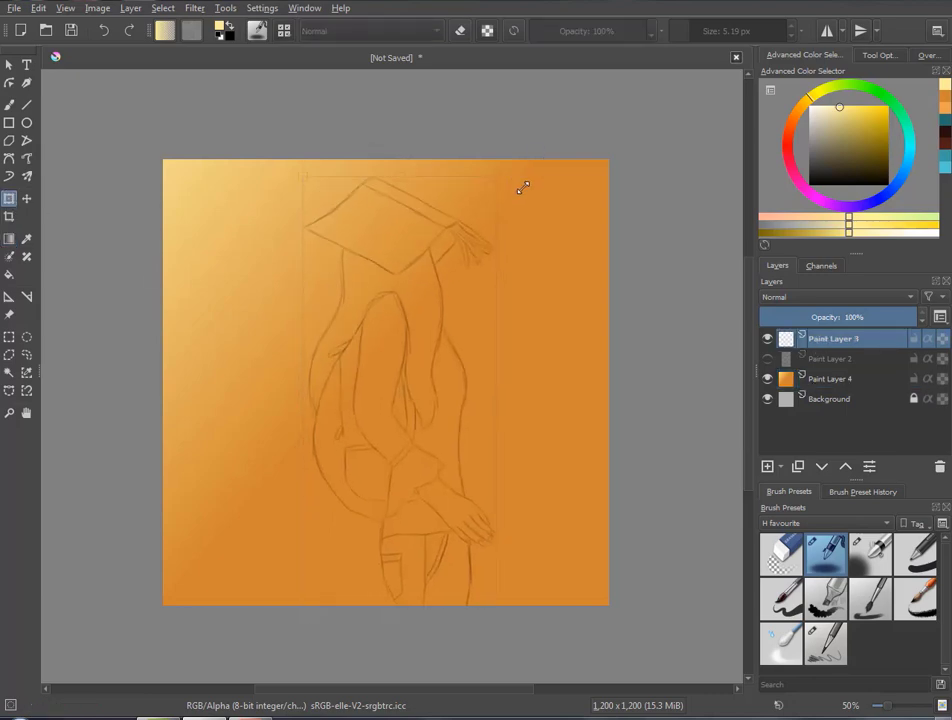
{"action": "mouse_move", "coordinate": [436, 316]}
{"action": "left_mouse_down"}
{"action": "mouse_move", "coordinate": [376, 323]}
{"action": "mouse_move", "coordinate": [399, 316]}
{"action": "left_mouse_up"}
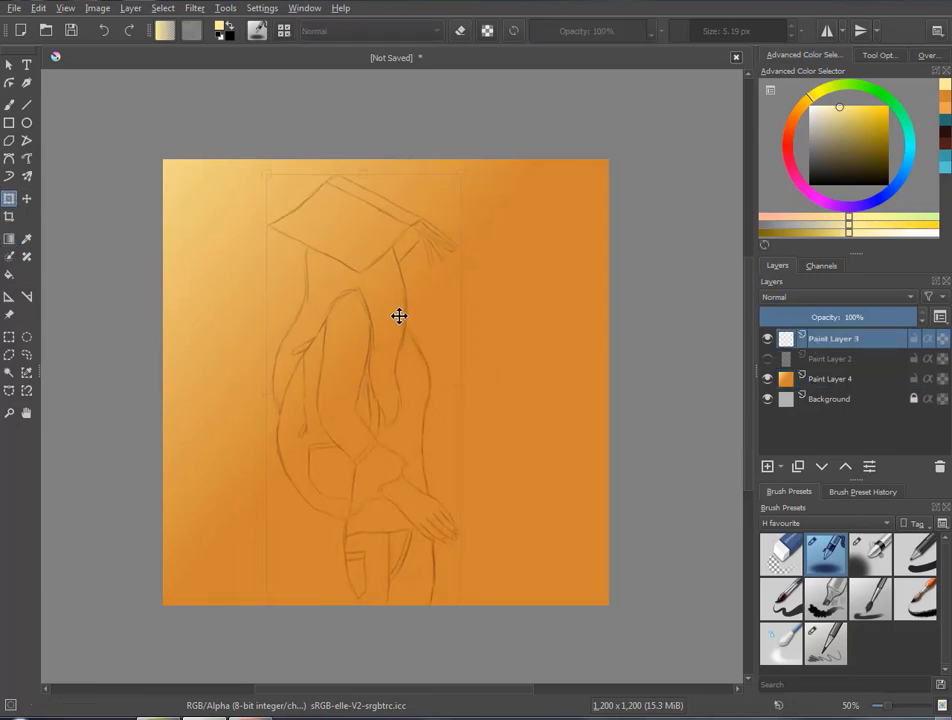
{"action": "left_click_drag", "start_coordinate": [463, 170], "coordinate": [468, 160]}
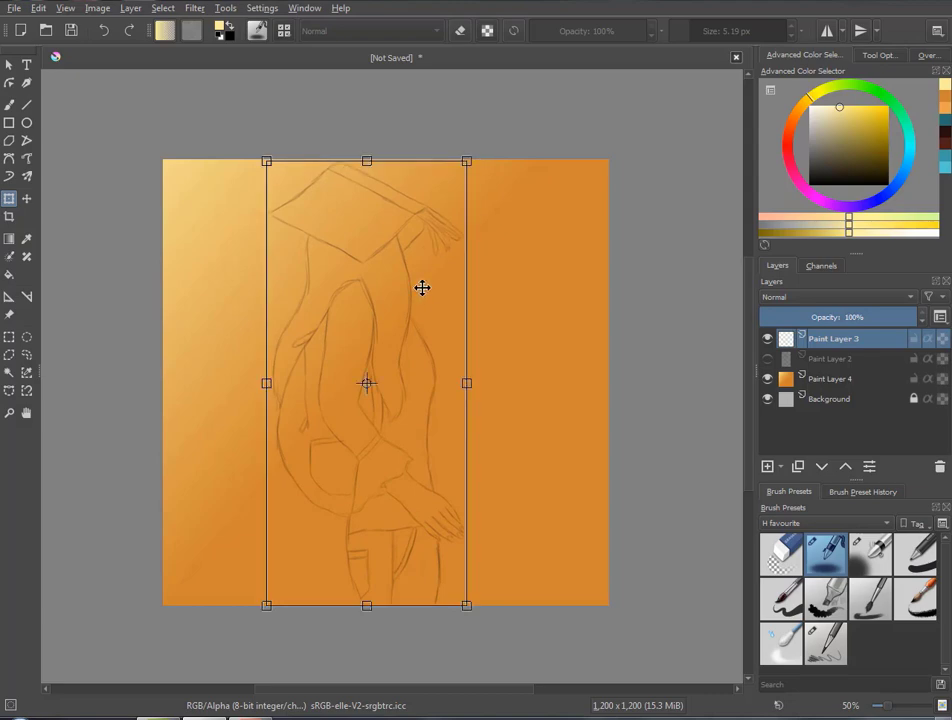
{"action": "key", "text": "Return"}
Crop both sides of the image to a 920 × 1200 portrait
{"action": "key", "text": "c"}
{"action": "left_click", "coordinate": [206, 325]}
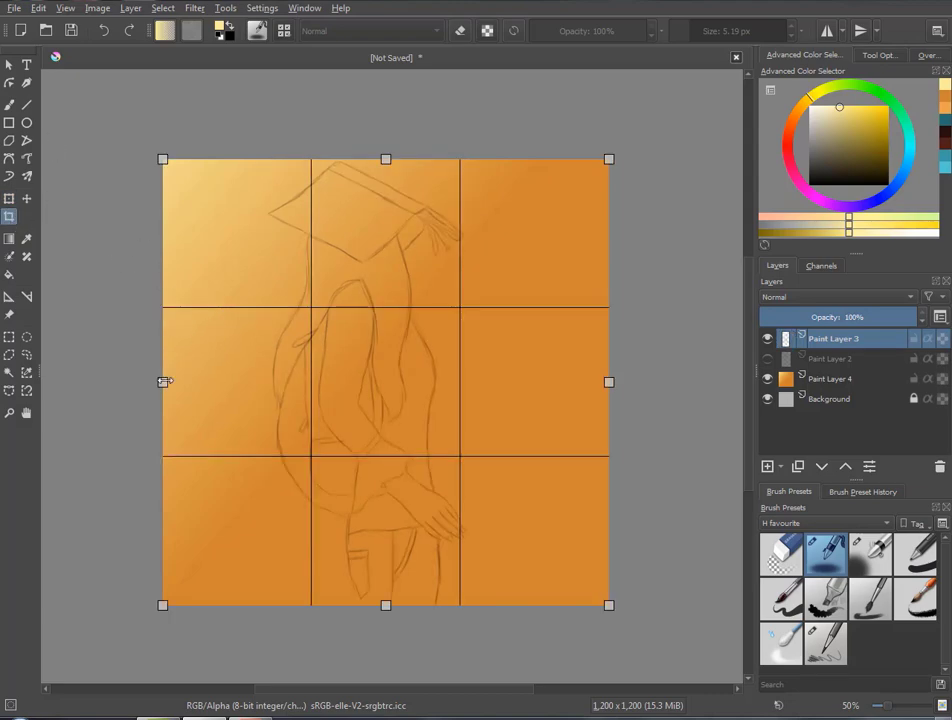
{"action": "left_click_drag", "start_coordinate": [163, 382], "coordinate": [205, 382]}
{"action": "left_click_drag", "start_coordinate": [609, 382], "coordinate": [548, 382]}
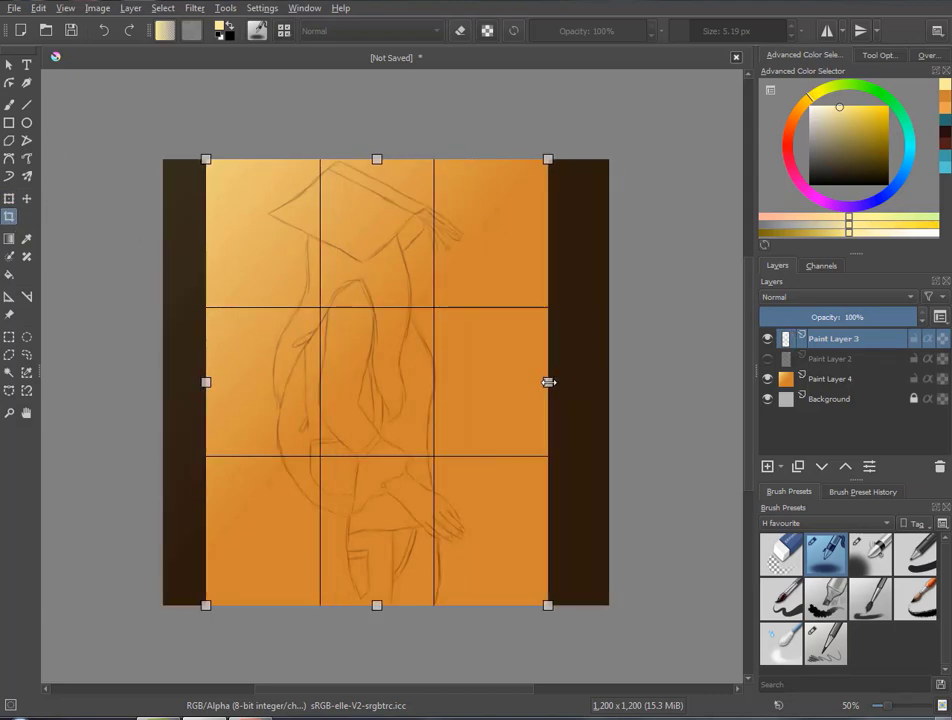
{"action": "key", "text": "Return"}
{"action": "scroll", "coordinate": [482, 376], "scroll_direction": "up", "scroll_amount": 2}
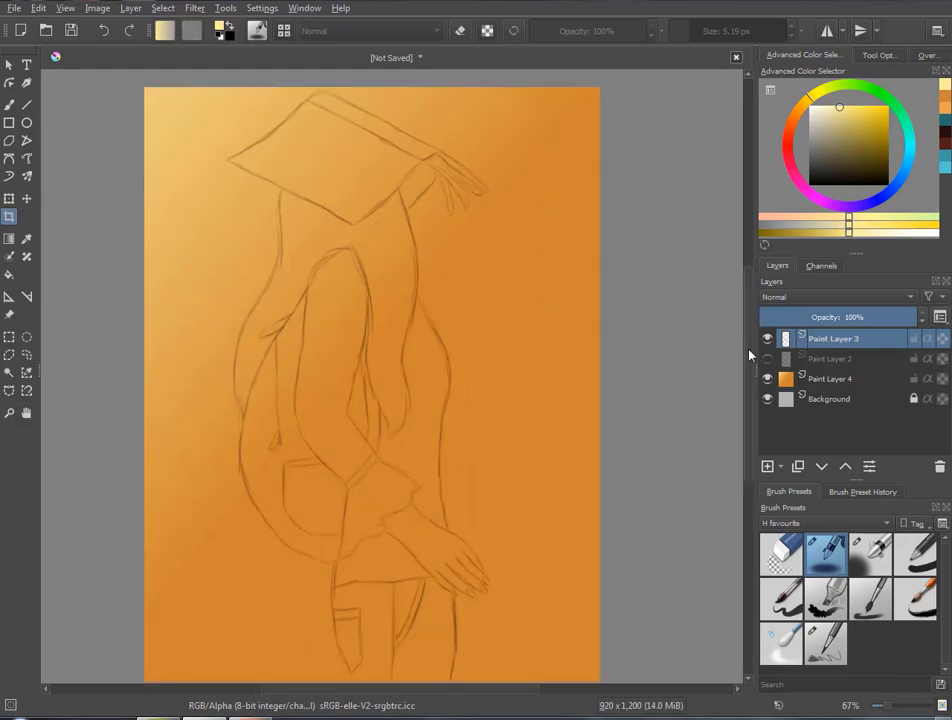
{"action": "left_click", "coordinate": [8, 105]}
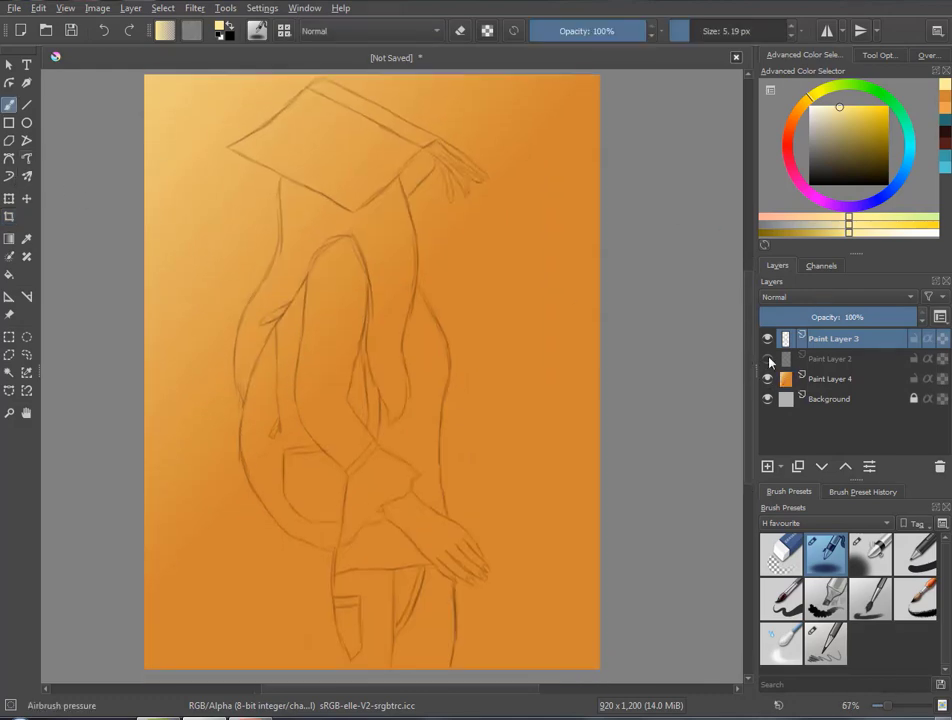
Delete the hidden Paint Layer 2, add a new layer, and name the layers outline and colour
{"action": "left_click", "coordinate": [830, 358]}
{"action": "left_click", "coordinate": [939, 466]}
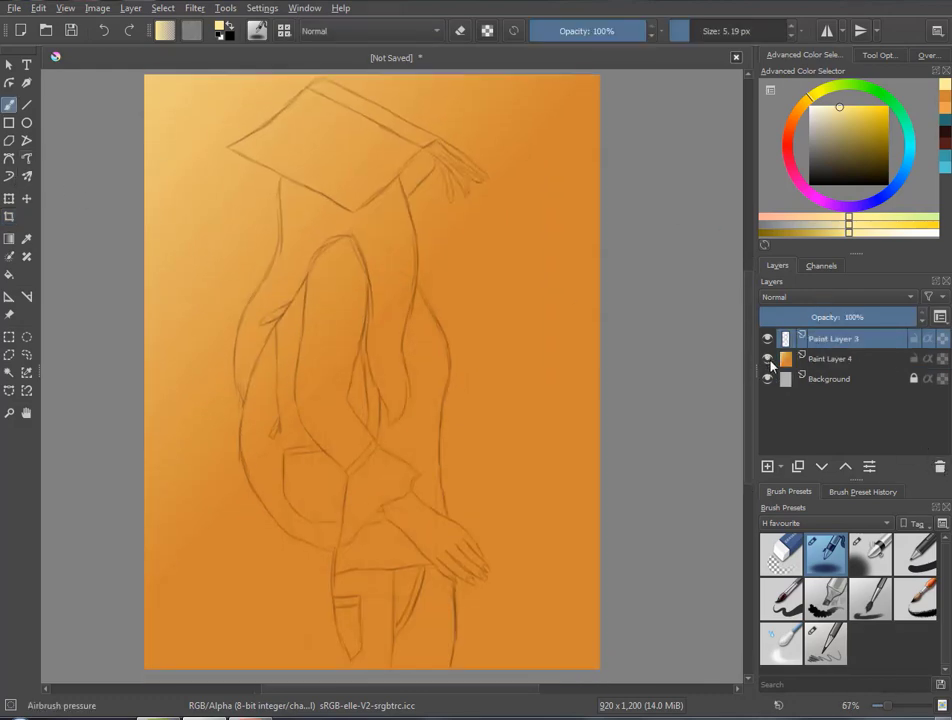
{"action": "left_click", "coordinate": [768, 466]}
{"action": "double_click", "coordinate": [843, 359]}
{"action": "type", "text": "outlin"}
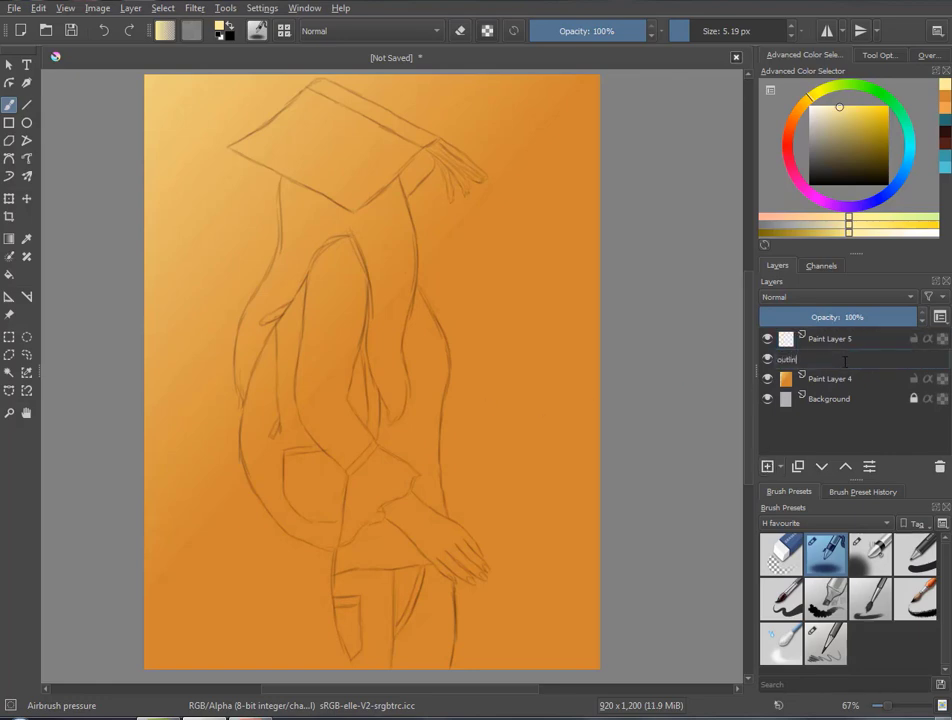
{"action": "type", "text": "e"}
{"action": "key", "text": "Return"}
{"action": "double_click", "coordinate": [819, 340]}
{"action": "type", "text": "colour"}
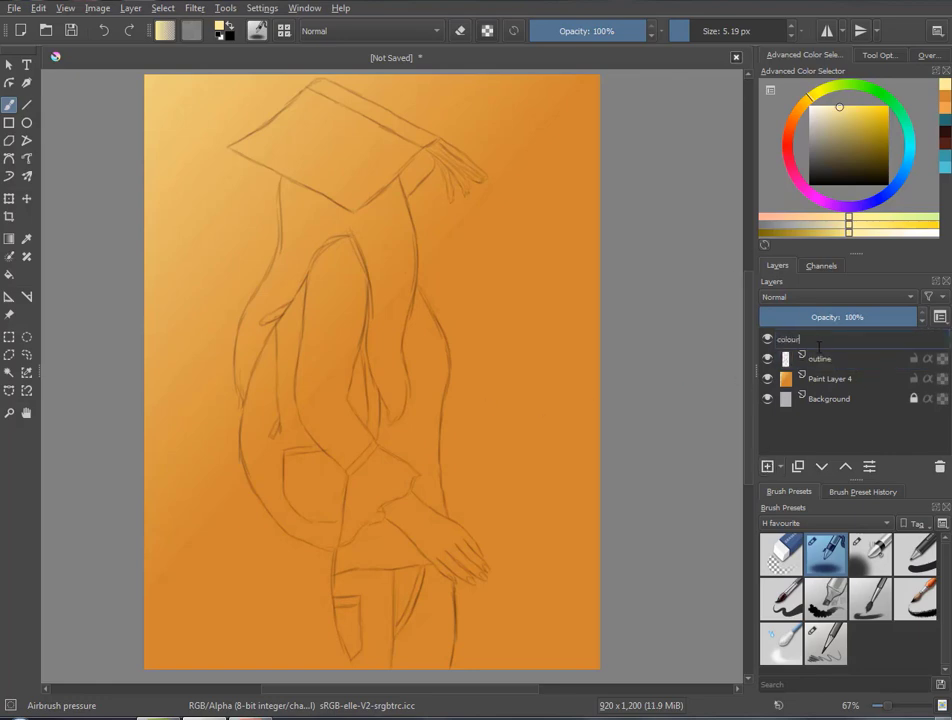
{"action": "key", "text": "Return"}
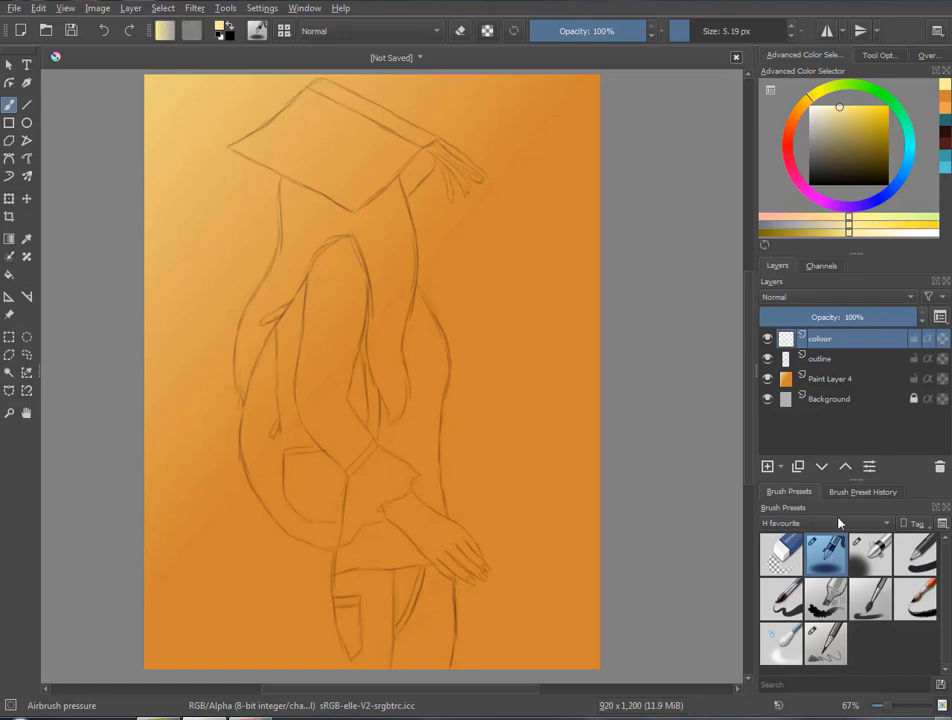
Select the Ink brush 25 preset and add it to the H favourite brush tag
{"action": "left_click", "coordinate": [840, 522]}
{"action": "left_click", "coordinate": [814, 550]}
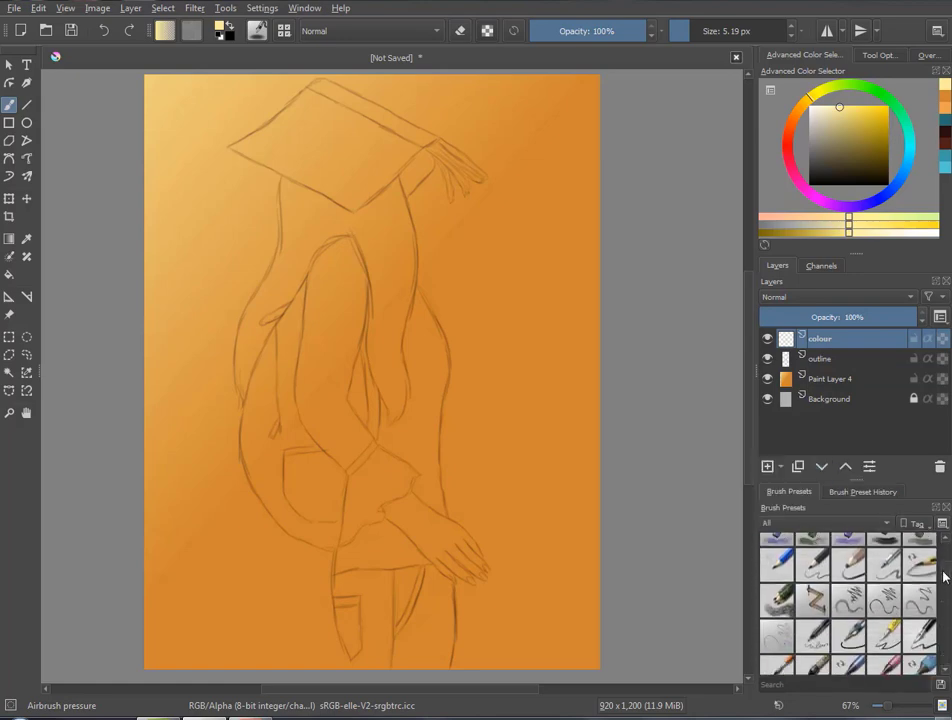
{"action": "left_click_drag", "start_coordinate": [943, 577], "coordinate": [940, 598]}
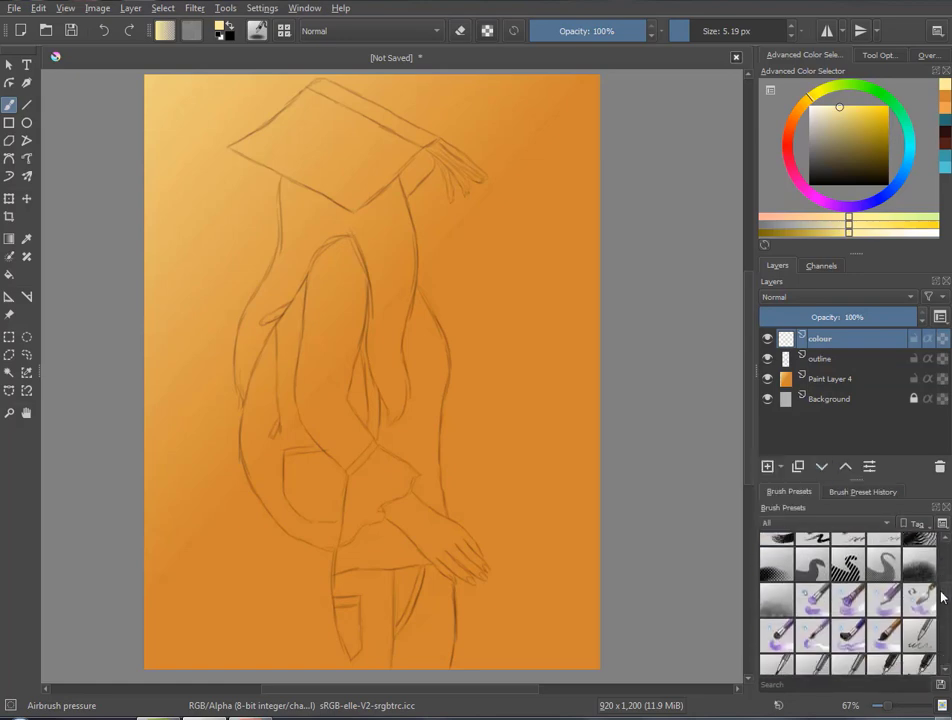
{"action": "scroll", "coordinate": [940, 598], "scroll_direction": "down", "scroll_amount": 2}
{"action": "left_click", "coordinate": [778, 592]}
{"action": "right_click", "coordinate": [785, 596]}
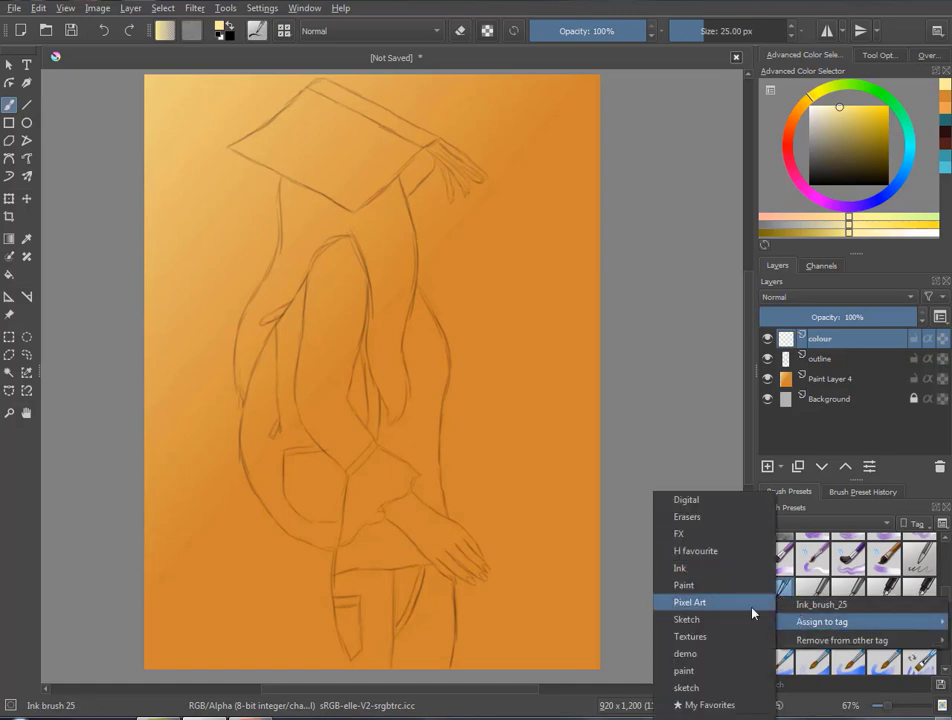
{"action": "left_click", "coordinate": [695, 551]}
{"action": "left_click", "coordinate": [826, 522]}
{"action": "left_click", "coordinate": [780, 577]}
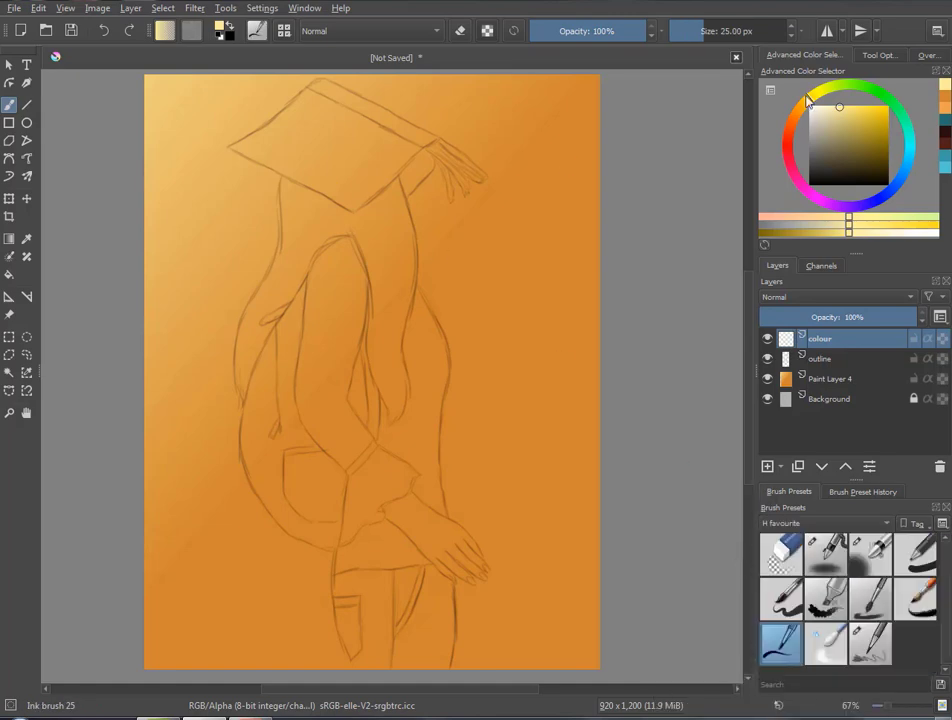
Pick a dark red-brown and set the colour layer's blend mode back to Normal
{"action": "left_click_drag", "start_coordinate": [808, 100], "coordinate": [793, 123]}
{"action": "left_click_drag", "start_coordinate": [858, 140], "coordinate": [866, 158]}
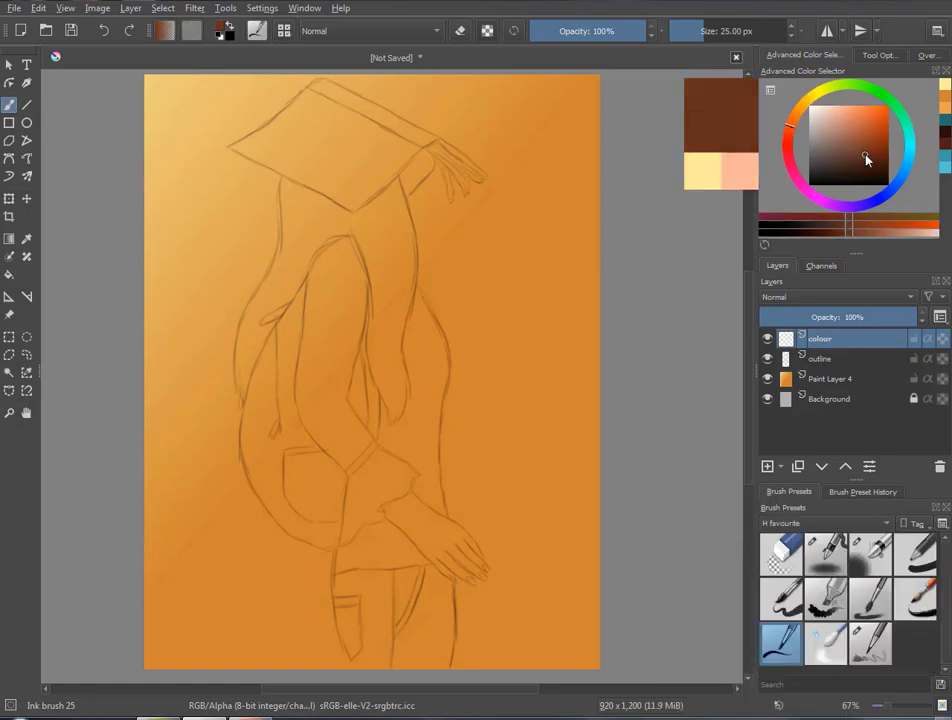
{"action": "left_click", "coordinate": [800, 297]}
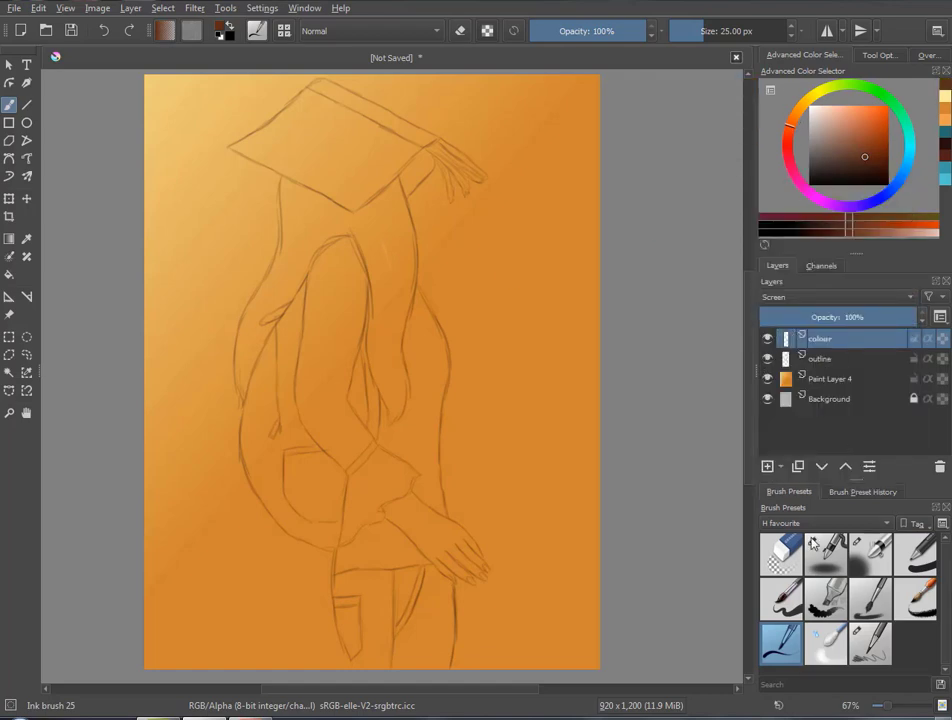
{"action": "left_click_drag", "start_coordinate": [378, 220], "coordinate": [392, 290]}
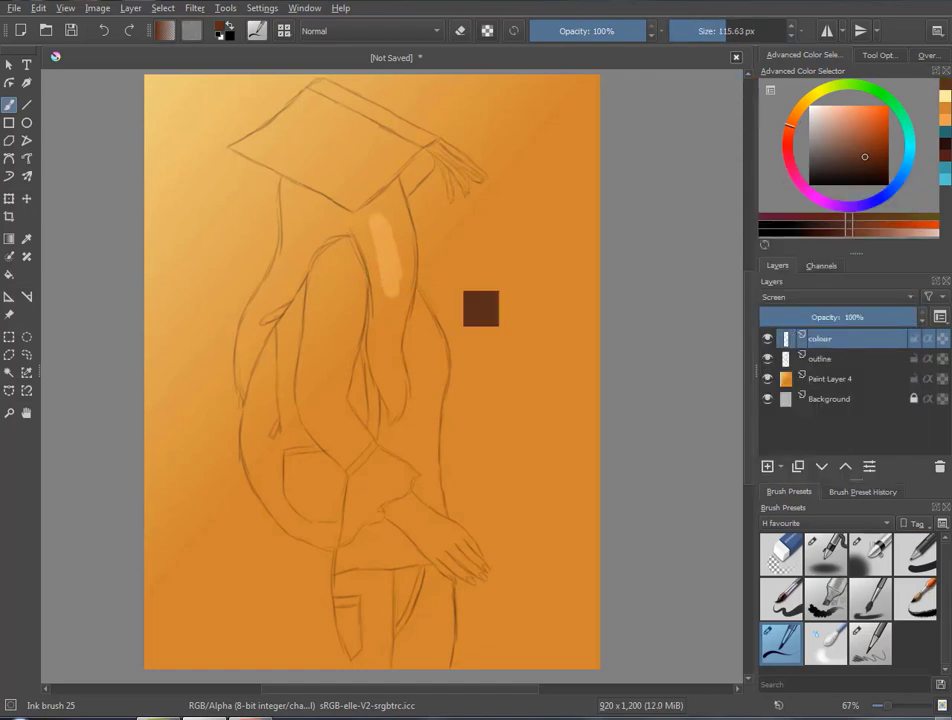
{"action": "key", "text": "ctrl+z"}
{"action": "left_click", "coordinate": [871, 172]}
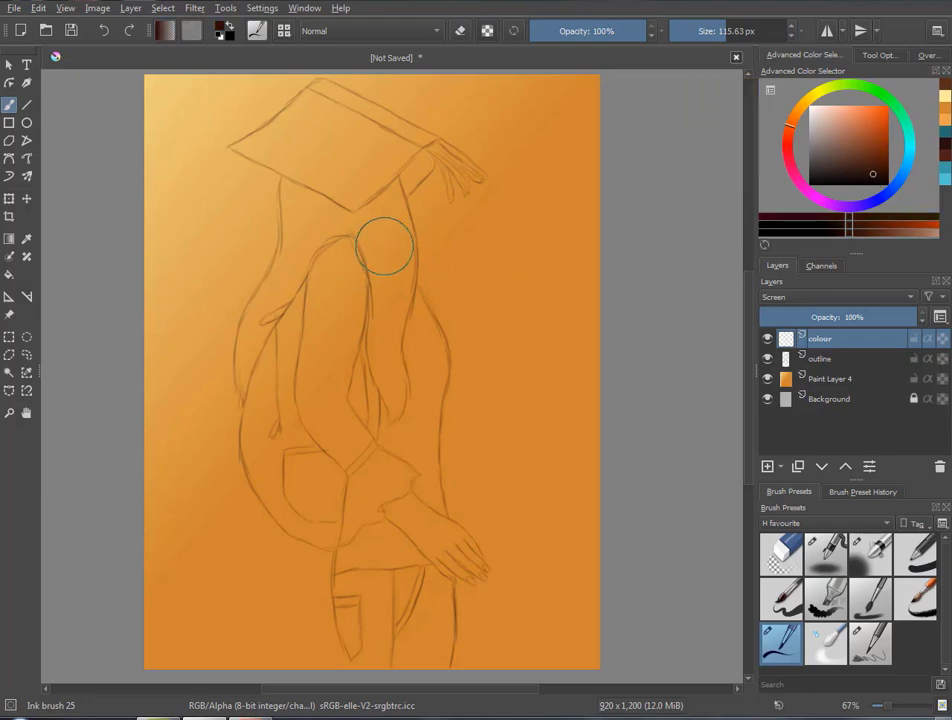
{"action": "scroll", "coordinate": [795, 298], "scroll_direction": "up", "scroll_amount": 3}
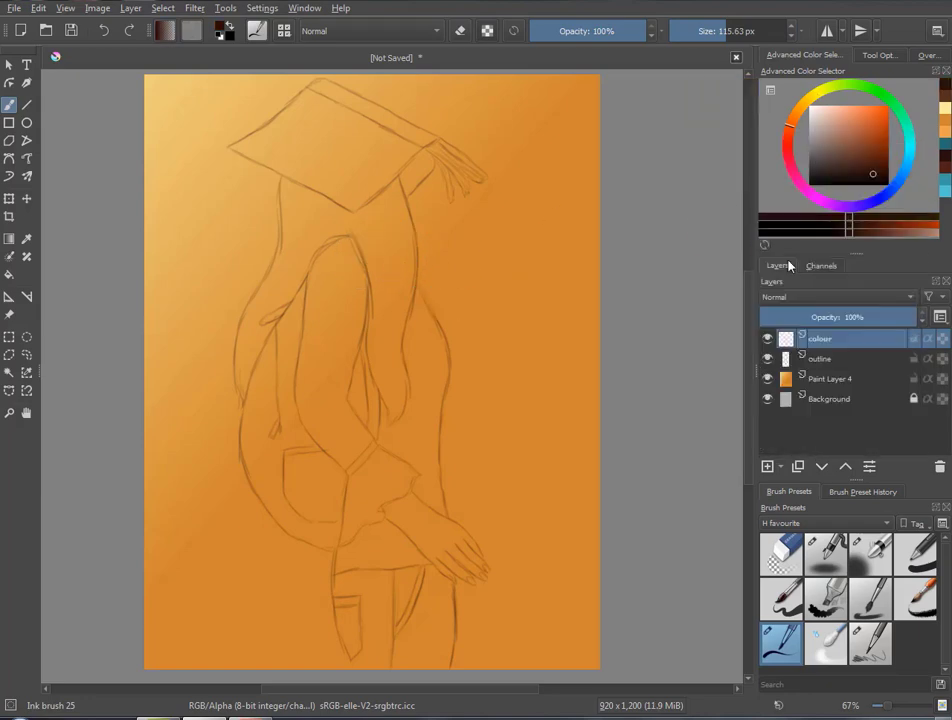
{"action": "left_click", "coordinate": [866, 155]}
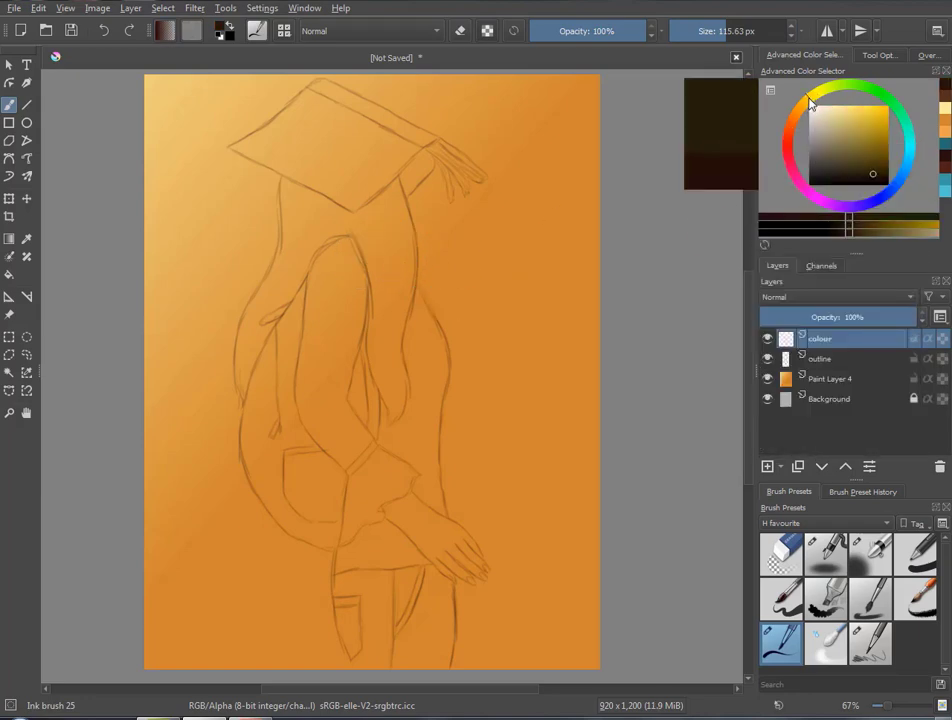
{"action": "left_click", "coordinate": [866, 168]}
Move the colour layer beneath the outline layer and begin filling the hair dark brown
{"action": "left_click_drag", "start_coordinate": [387, 228], "coordinate": [379, 255]}
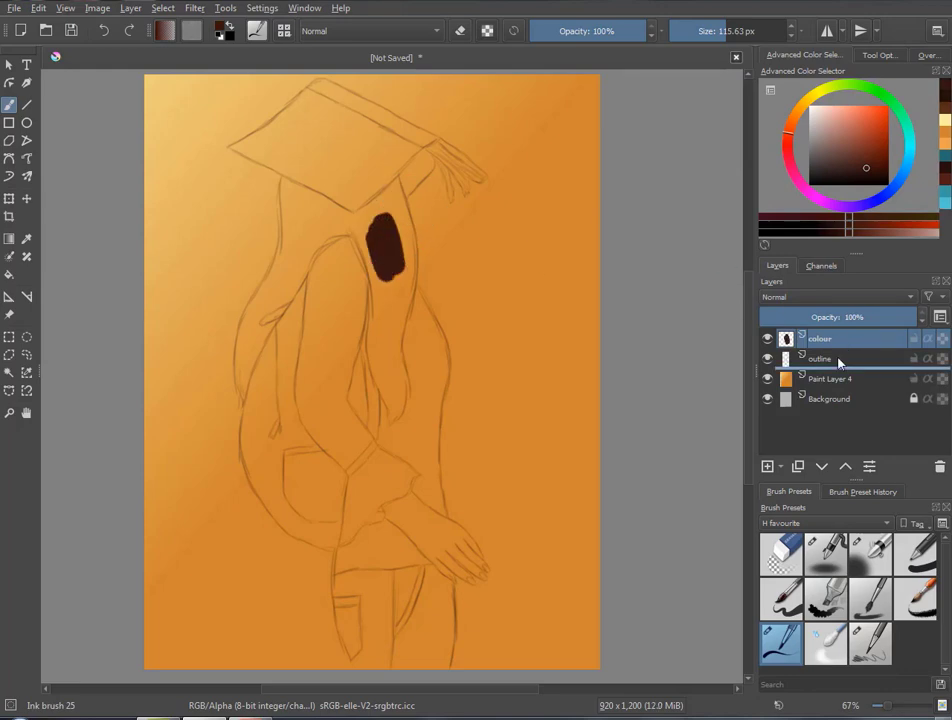
{"action": "left_click_drag", "start_coordinate": [820, 338], "coordinate": [860, 366]}
{"action": "mouse_move", "coordinate": [374, 206]}
{"action": "left_mouse_down"}
{"action": "mouse_move", "coordinate": [399, 284]}
{"action": "mouse_move", "coordinate": [387, 372]}
{"action": "left_mouse_up"}
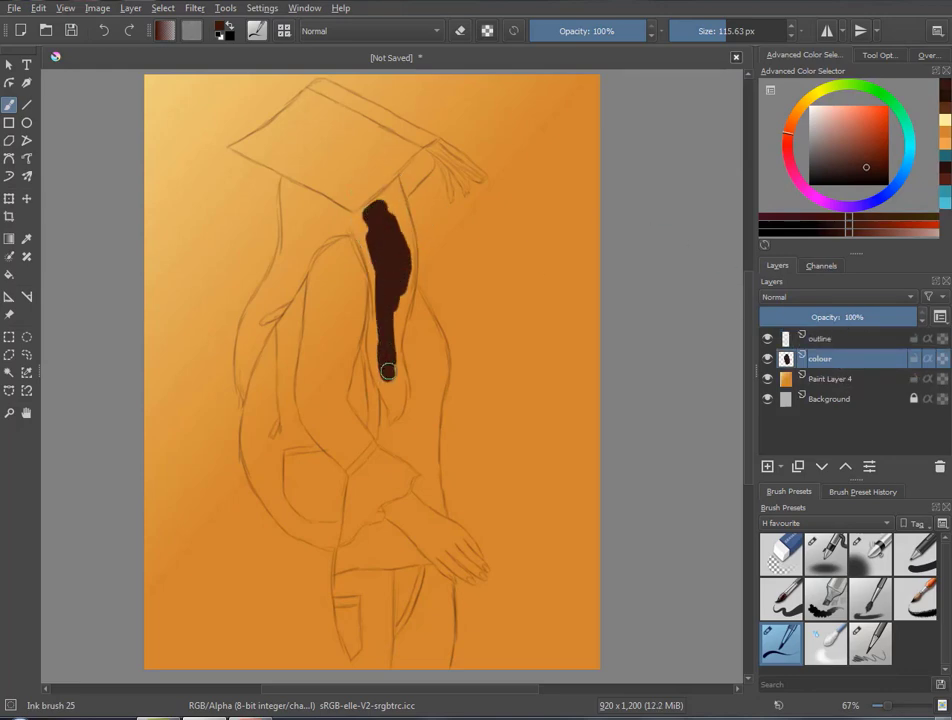
{"action": "mouse_move", "coordinate": [376, 220]}
{"action": "left_mouse_down"}
{"action": "mouse_move", "coordinate": [292, 255]}
{"action": "mouse_move", "coordinate": [247, 350]}
{"action": "left_mouse_up"}
{"action": "scroll", "coordinate": [378, 251], "scroll_direction": "up", "scroll_amount": 1}
{"action": "scroll", "coordinate": [360, 190], "scroll_direction": "up", "scroll_amount": 1}
{"action": "mouse_move", "coordinate": [360, 190]}
{"action": "left_mouse_down"}
{"action": "mouse_move", "coordinate": [357, 223]}
{"action": "mouse_move", "coordinate": [340, 116]}
{"action": "left_mouse_up"}
{"action": "mouse_move", "coordinate": [361, 240]}
{"action": "left_mouse_down"}
{"action": "mouse_move", "coordinate": [349, 321]}
{"action": "mouse_move", "coordinate": [383, 419]}
{"action": "mouse_move", "coordinate": [395, 385]}
{"action": "mouse_move", "coordinate": [411, 403]}
{"action": "mouse_move", "coordinate": [406, 444]}
{"action": "mouse_move", "coordinate": [385, 438]}
{"action": "mouse_move", "coordinate": [415, 402]}
{"action": "mouse_move", "coordinate": [397, 296]}
{"action": "mouse_move", "coordinate": [408, 322]}
{"action": "left_mouse_up"}
Fill the right hair lock, the crown and the parting gap in dark brown
{"action": "scroll", "coordinate": [382, 244], "scroll_direction": "up", "scroll_amount": 3}
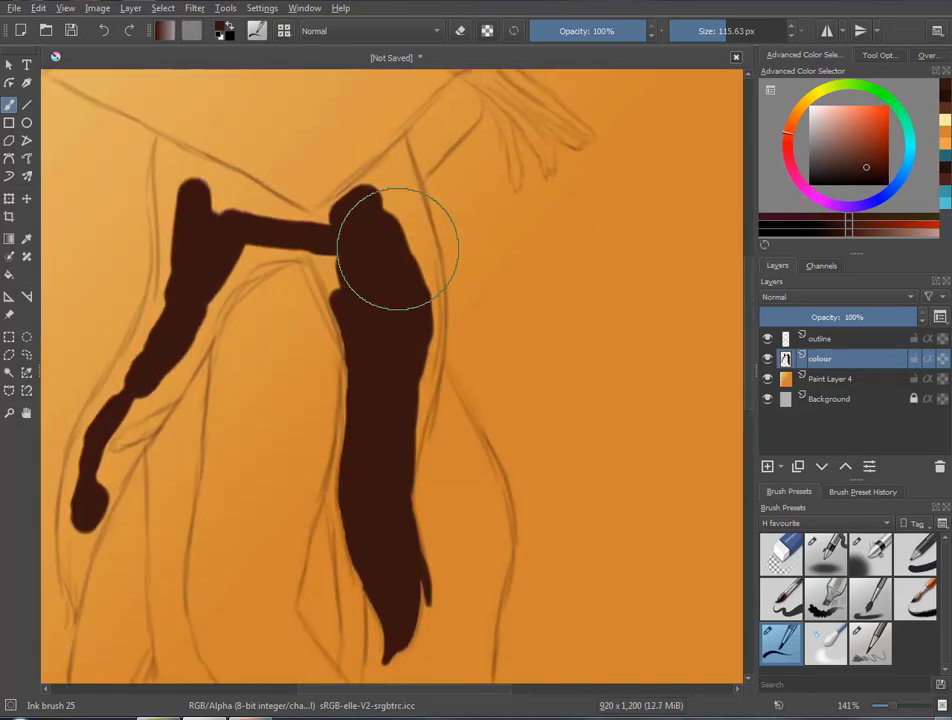
{"action": "left_click_drag", "start_coordinate": [434, 297], "coordinate": [409, 417]}
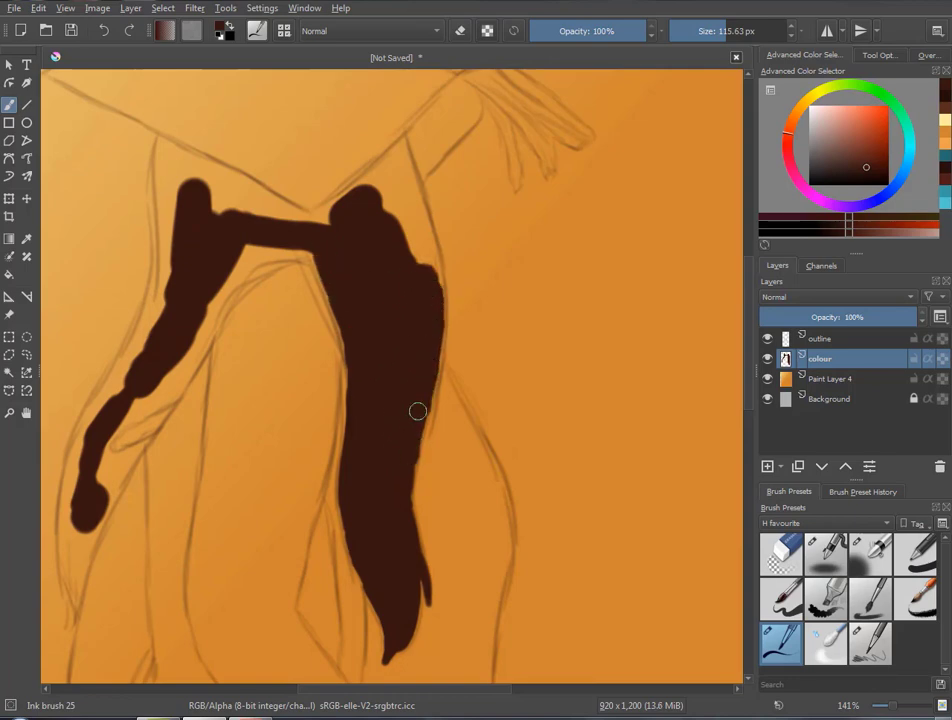
{"action": "mouse_move", "coordinate": [322, 214]}
{"action": "left_mouse_down"}
{"action": "mouse_move", "coordinate": [378, 182]}
{"action": "mouse_move", "coordinate": [391, 161]}
{"action": "mouse_move", "coordinate": [410, 195]}
{"action": "mouse_move", "coordinate": [400, 157]}
{"action": "mouse_move", "coordinate": [395, 202]}
{"action": "mouse_move", "coordinate": [430, 272]}
{"action": "left_mouse_up"}
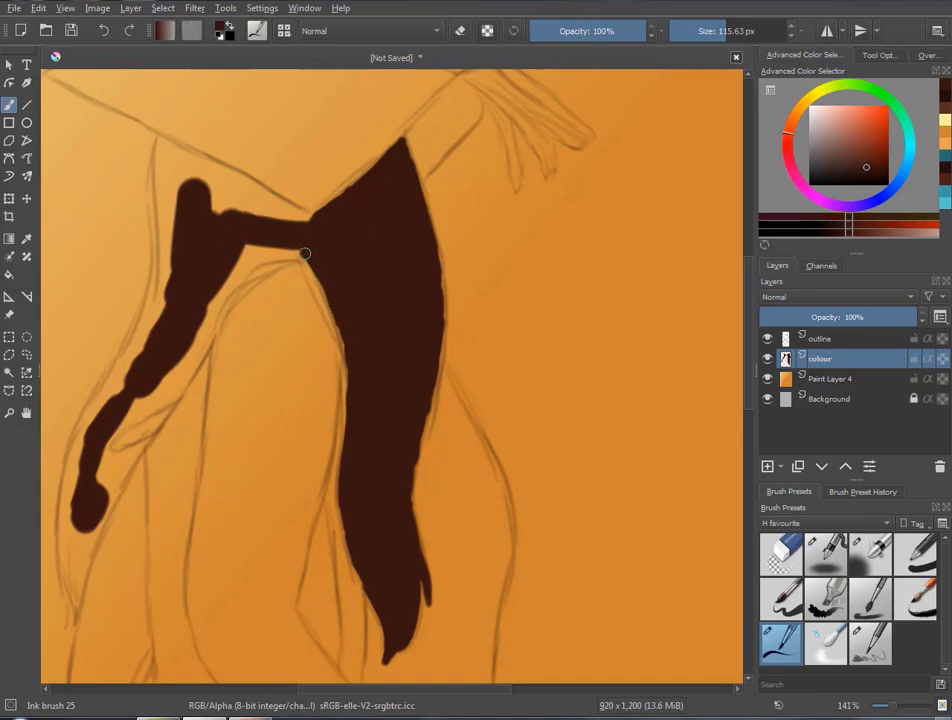
{"action": "mouse_move", "coordinate": [305, 254]}
{"action": "left_mouse_down"}
{"action": "mouse_move", "coordinate": [286, 252]}
{"action": "mouse_move", "coordinate": [255, 287]}
{"action": "mouse_move", "coordinate": [237, 263]}
{"action": "left_mouse_up"}
{"action": "mouse_move", "coordinate": [185, 190]}
{"action": "left_mouse_down"}
{"action": "mouse_move", "coordinate": [176, 202]}
{"action": "mouse_move", "coordinate": [166, 196]}
{"action": "mouse_move", "coordinate": [167, 217]}
{"action": "mouse_move", "coordinate": [162, 149]}
{"action": "mouse_move", "coordinate": [200, 193]}
{"action": "mouse_move", "coordinate": [191, 164]}
{"action": "mouse_move", "coordinate": [223, 177]}
{"action": "mouse_move", "coordinate": [178, 153]}
{"action": "mouse_move", "coordinate": [270, 219]}
{"action": "mouse_move", "coordinate": [281, 210]}
{"action": "mouse_move", "coordinate": [276, 234]}
{"action": "mouse_move", "coordinate": [559, 219]}
{"action": "mouse_move", "coordinate": [751, 345]}
{"action": "left_mouse_up"}
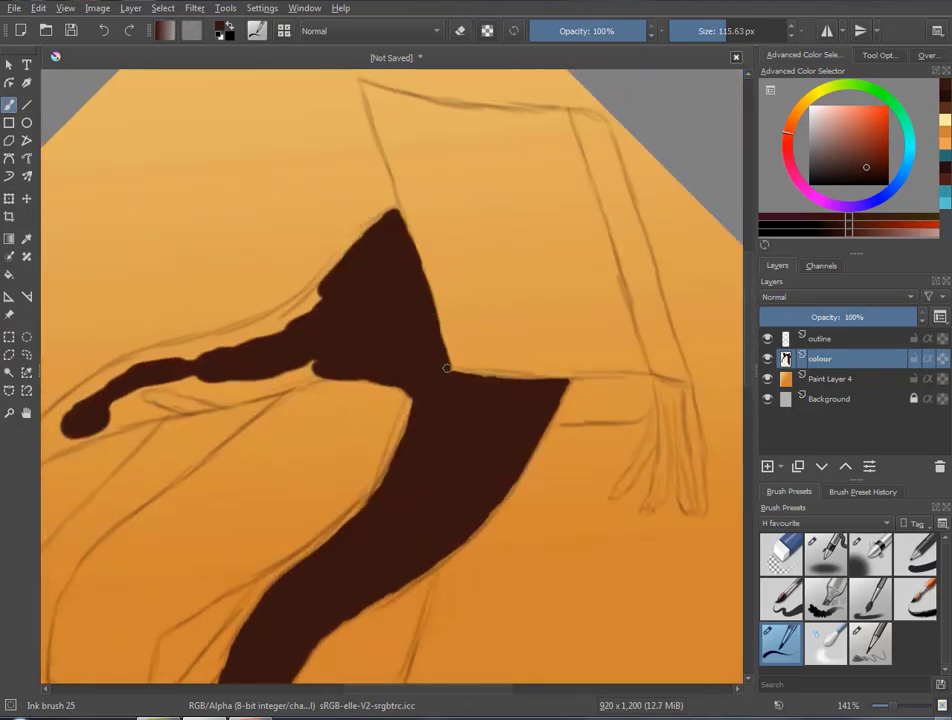
Thicken and smooth the left hair strand down to the shoulder
{"action": "mouse_move", "coordinate": [340, 286]}
{"action": "left_mouse_down"}
{"action": "mouse_move", "coordinate": [480, 290]}
{"action": "mouse_move", "coordinate": [222, 427]}
{"action": "mouse_move", "coordinate": [177, 467]}
{"action": "mouse_move", "coordinate": [196, 434]}
{"action": "mouse_move", "coordinate": [254, 391]}
{"action": "left_mouse_up"}
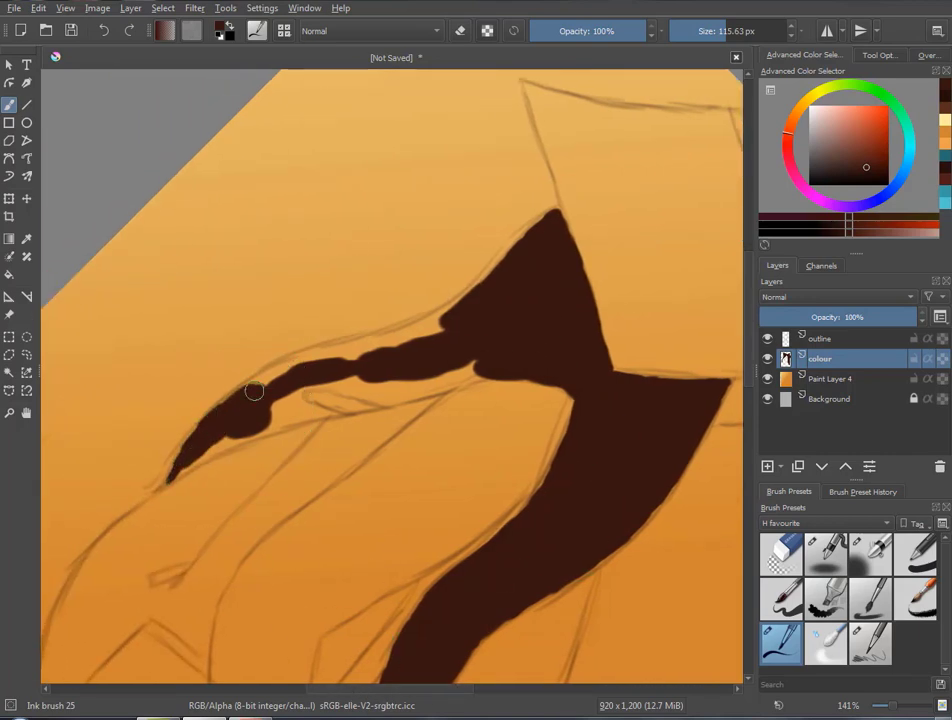
{"action": "left_click_drag", "start_coordinate": [204, 426], "coordinate": [237, 432]}
{"action": "mouse_move", "coordinate": [268, 383]}
{"action": "left_mouse_down"}
{"action": "mouse_move", "coordinate": [306, 363]}
{"action": "mouse_move", "coordinate": [434, 336]}
{"action": "mouse_move", "coordinate": [436, 323]}
{"action": "mouse_move", "coordinate": [420, 328]}
{"action": "left_mouse_up"}
{"action": "key", "text": "4"}
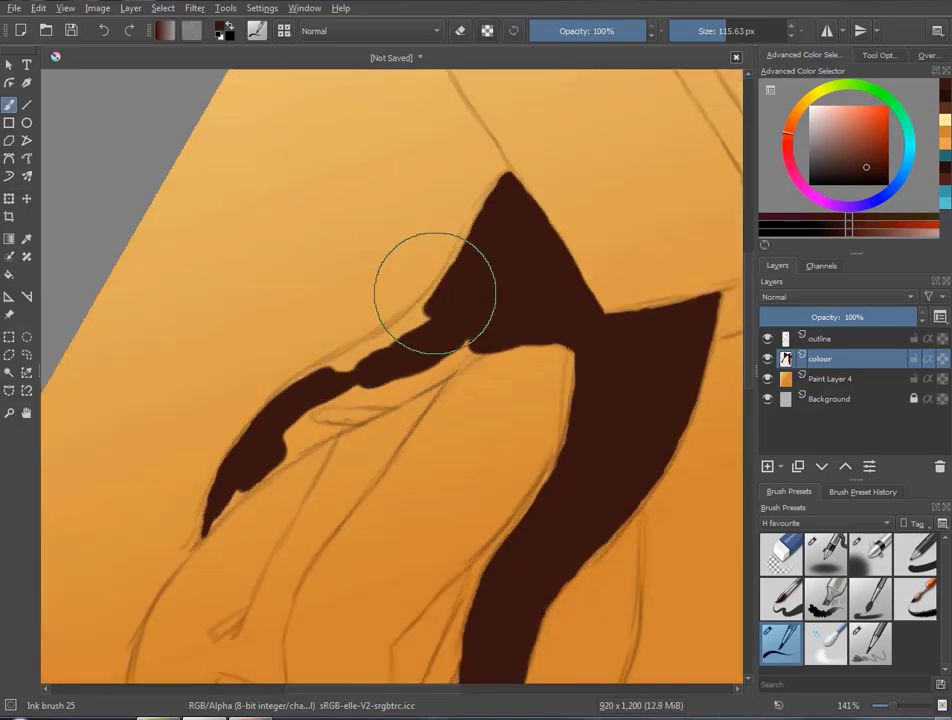
{"action": "key", "text": "4"}
{"action": "mouse_move", "coordinate": [507, 311]}
{"action": "left_mouse_down"}
{"action": "mouse_move", "coordinate": [436, 345]}
{"action": "mouse_move", "coordinate": [410, 384]}
{"action": "mouse_move", "coordinate": [353, 391]}
{"action": "mouse_move", "coordinate": [391, 397]}
{"action": "mouse_move", "coordinate": [355, 400]}
{"action": "mouse_move", "coordinate": [309, 427]}
{"action": "mouse_move", "coordinate": [324, 446]}
{"action": "mouse_move", "coordinate": [276, 569]}
{"action": "mouse_move", "coordinate": [270, 532]}
{"action": "left_mouse_up"}
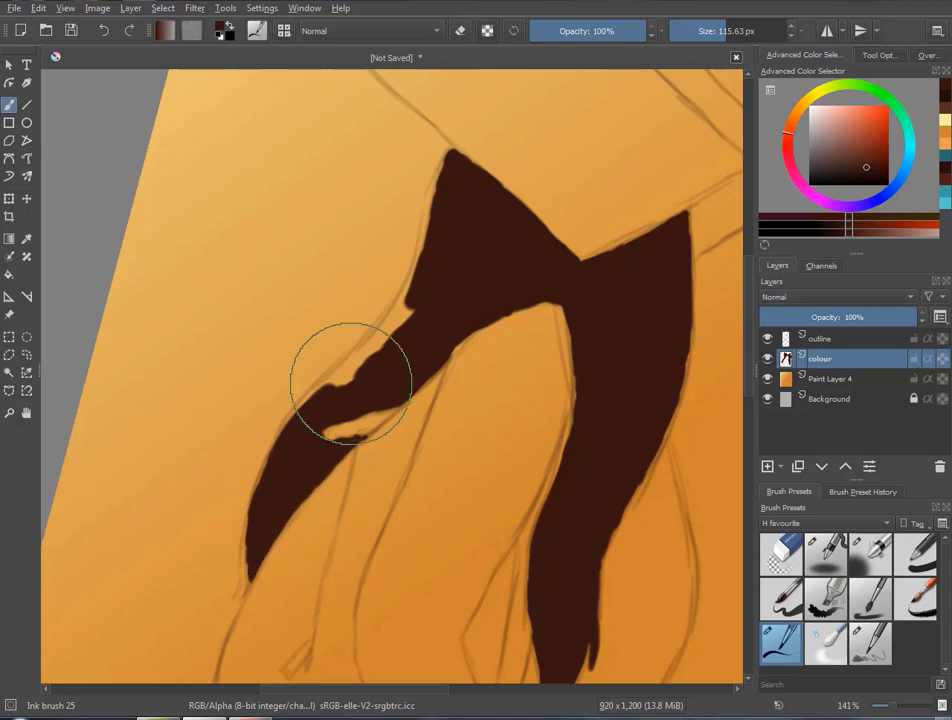
{"action": "mouse_move", "coordinate": [340, 382]}
{"action": "left_mouse_down"}
{"action": "mouse_move", "coordinate": [414, 307]}
{"action": "mouse_move", "coordinate": [340, 382]}
{"action": "left_mouse_up"}
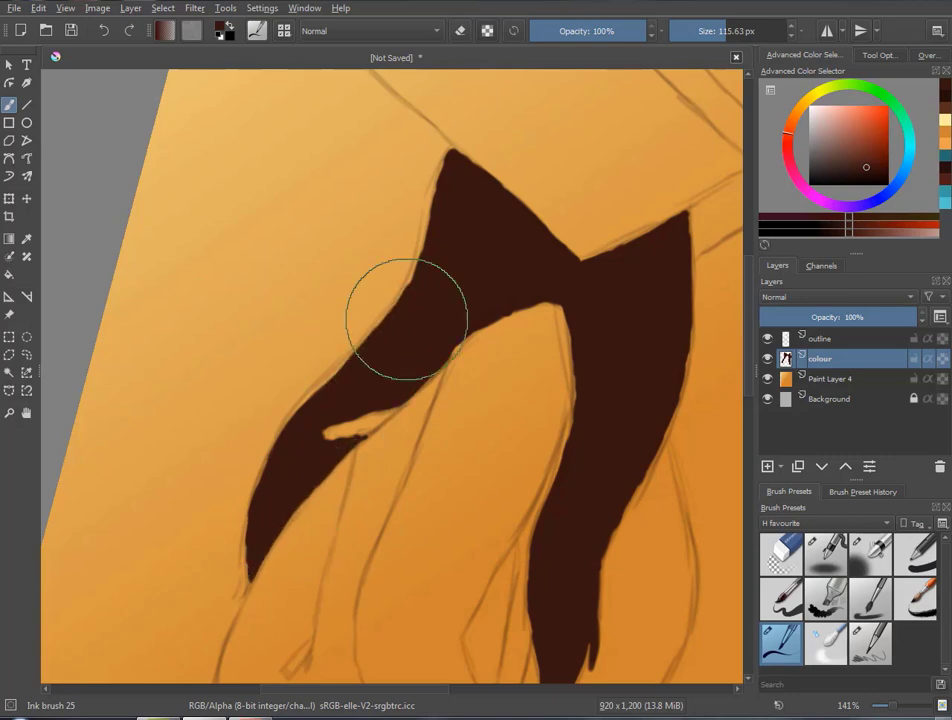
{"action": "key", "text": "minus"}
{"action": "key", "text": "minus"}
{"action": "key", "text": "minus"}
{"action": "key", "text": "plus"}
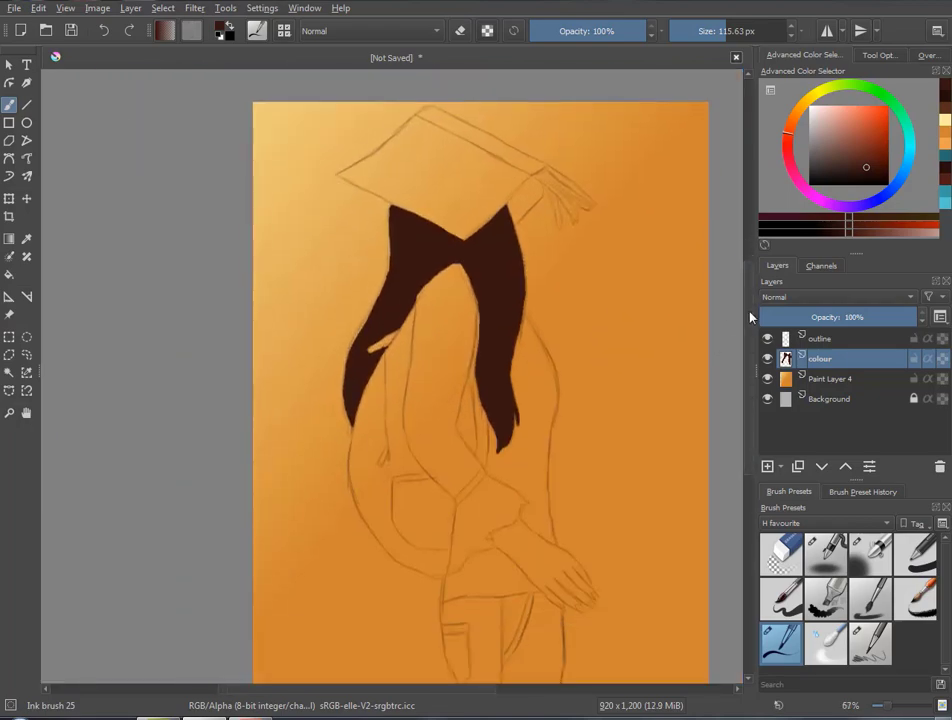
Pick red-orange, undo a stray blob on the hair layer, and add a new paint layer
{"action": "left_click_drag", "start_coordinate": [869, 160], "coordinate": [872, 135]}
{"action": "key", "text": "plus"}
{"action": "key", "text": "plus"}
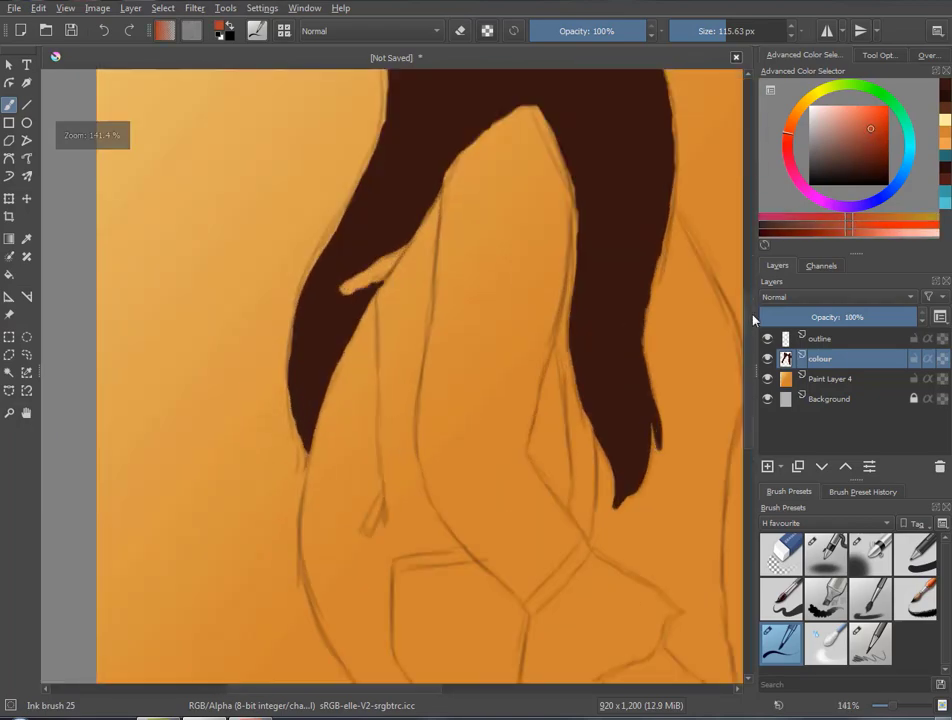
{"action": "scroll", "coordinate": [556, 384], "scroll_direction": "up", "scroll_amount": 5}
{"action": "left_click_drag", "start_coordinate": [300, 690], "coordinate": [335, 690]}
{"action": "mouse_move", "coordinate": [387, 312]}
{"action": "left_mouse_down"}
{"action": "mouse_move", "coordinate": [291, 310]}
{"action": "mouse_move", "coordinate": [292, 248]}
{"action": "left_mouse_up"}
{"action": "key", "text": "ctrl+z"}
{"action": "key", "text": "Insert"}
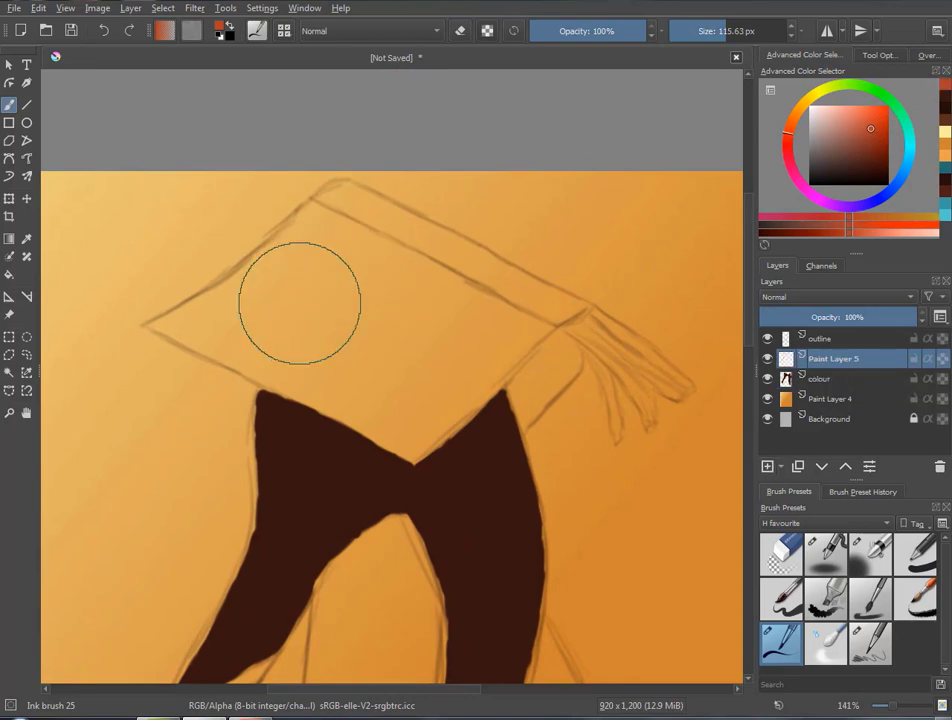
Move the new layer beneath the hair layer and fill the mortarboard solid red-orange
{"action": "mouse_move", "coordinate": [265, 330]}
{"action": "left_mouse_down"}
{"action": "mouse_move", "coordinate": [290, 310]}
{"action": "mouse_move", "coordinate": [308, 263]}
{"action": "mouse_move", "coordinate": [368, 340]}
{"action": "mouse_move", "coordinate": [478, 336]}
{"action": "mouse_move", "coordinate": [467, 378]}
{"action": "left_mouse_up"}
{"action": "left_click_drag", "start_coordinate": [830, 358], "coordinate": [820, 385]}
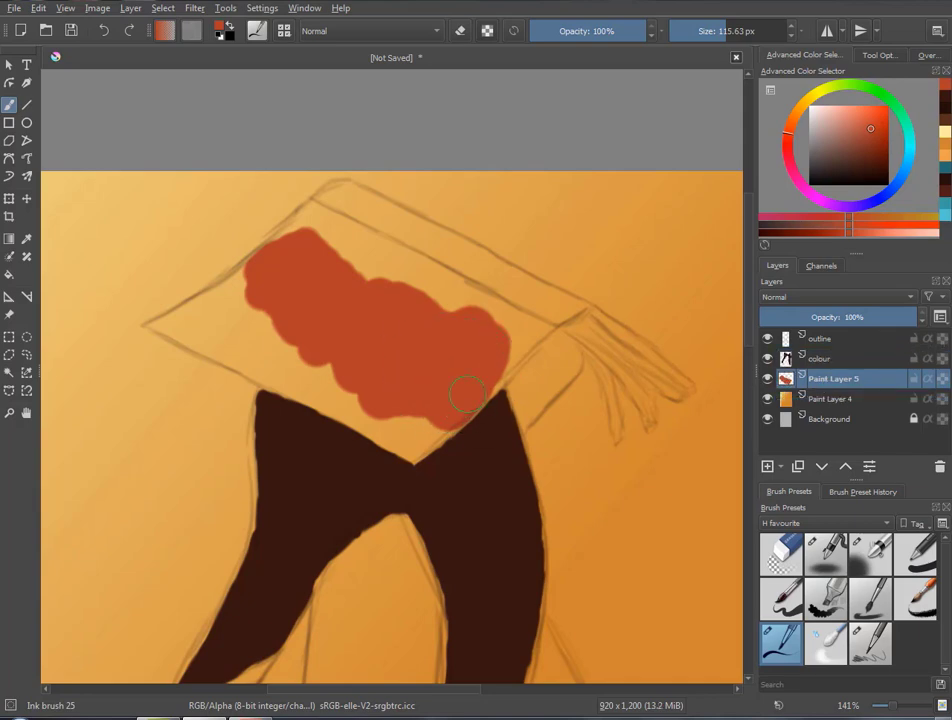
{"action": "mouse_move", "coordinate": [483, 385]}
{"action": "left_mouse_down"}
{"action": "mouse_move", "coordinate": [290, 330]}
{"action": "mouse_move", "coordinate": [205, 280]}
{"action": "mouse_move", "coordinate": [255, 272]}
{"action": "mouse_move", "coordinate": [215, 300]}
{"action": "mouse_move", "coordinate": [240, 329]}
{"action": "mouse_move", "coordinate": [200, 300]}
{"action": "mouse_move", "coordinate": [180, 330]}
{"action": "left_mouse_up"}
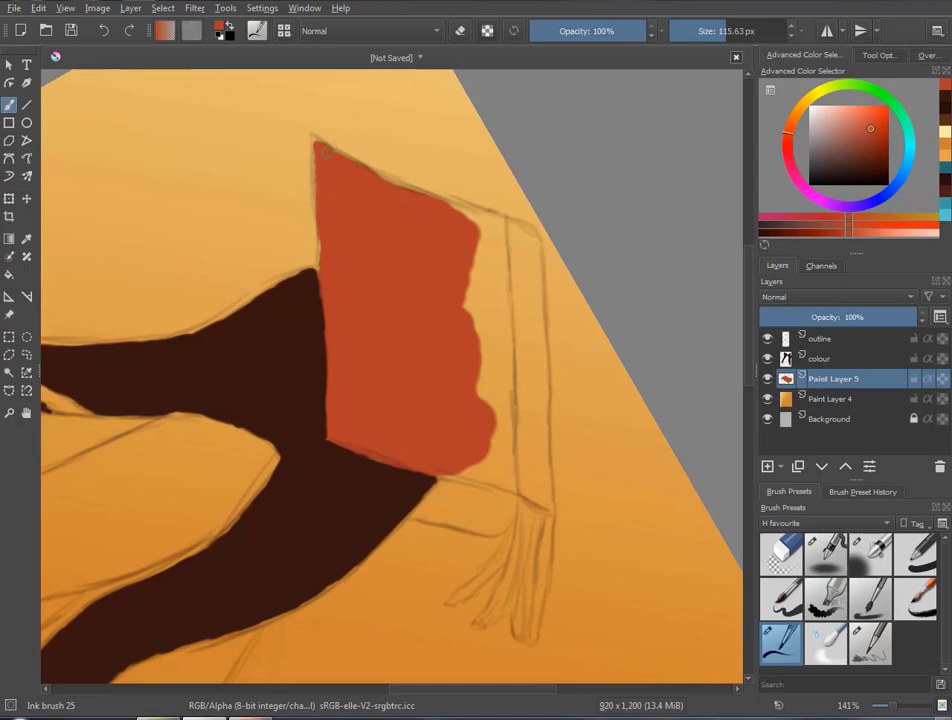
{"action": "mouse_move", "coordinate": [467, 312]}
{"action": "left_mouse_down"}
{"action": "mouse_move", "coordinate": [508, 370]}
{"action": "mouse_move", "coordinate": [502, 420]}
{"action": "mouse_move", "coordinate": [514, 400]}
{"action": "mouse_move", "coordinate": [495, 255]}
{"action": "mouse_move", "coordinate": [451, 221]}
{"action": "left_mouse_up"}
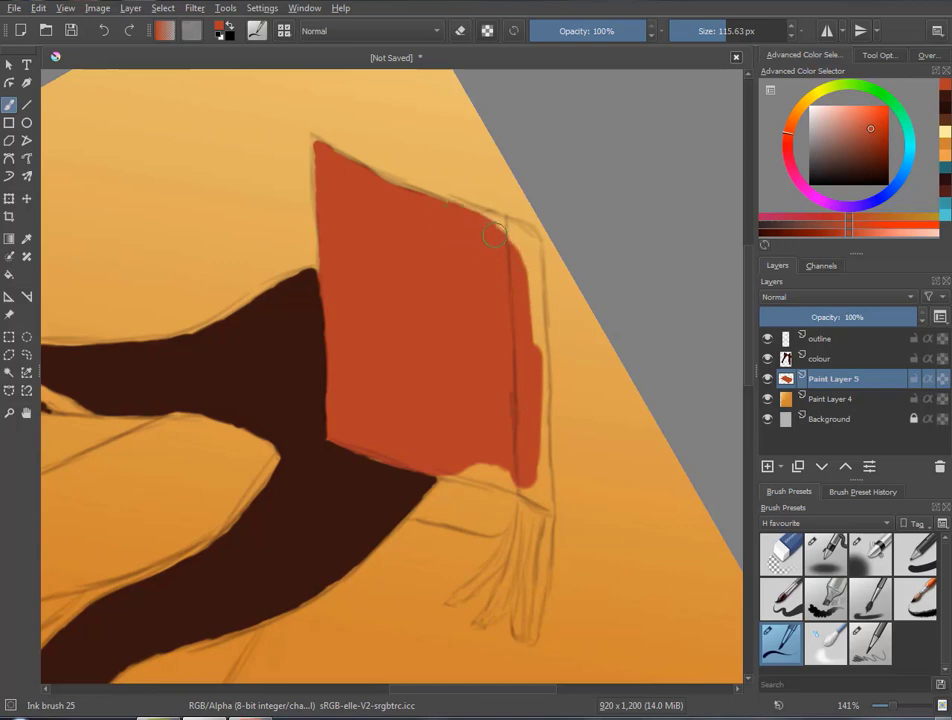
{"action": "left_click_drag", "start_coordinate": [513, 241], "coordinate": [530, 259]}
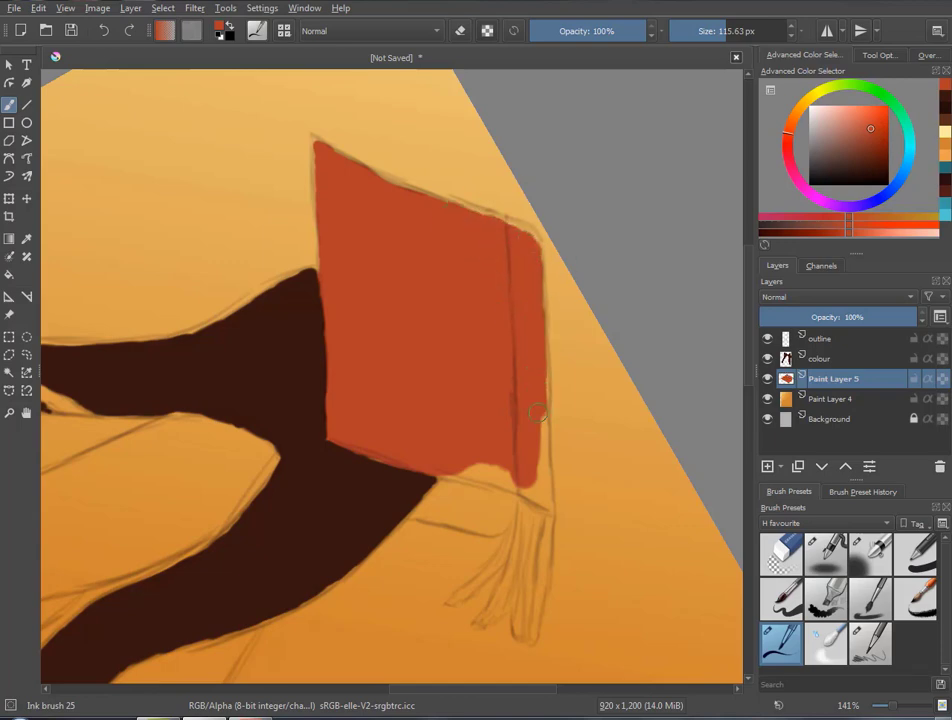
{"action": "left_click_drag", "start_coordinate": [537, 413], "coordinate": [537, 484]}
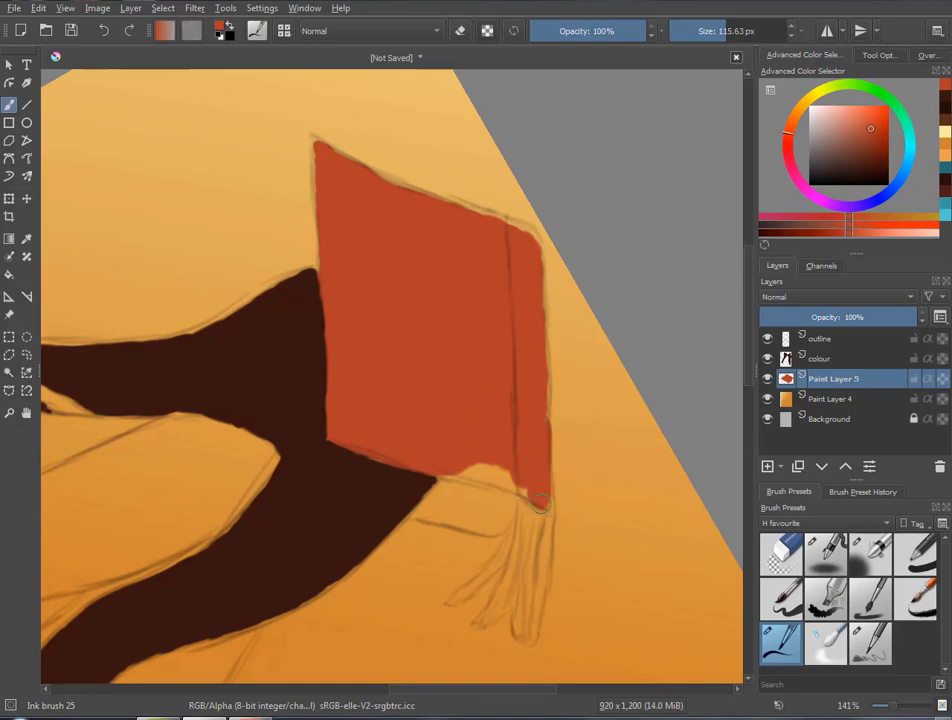
{"action": "key", "text": "5"}
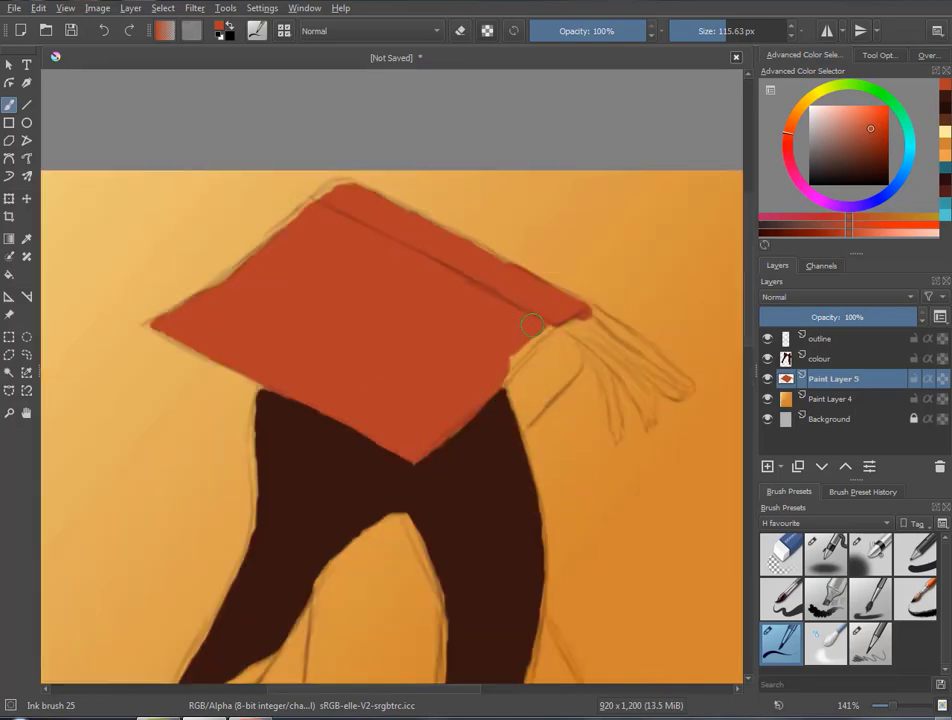
{"action": "left_click_drag", "start_coordinate": [527, 335], "coordinate": [612, 314]}
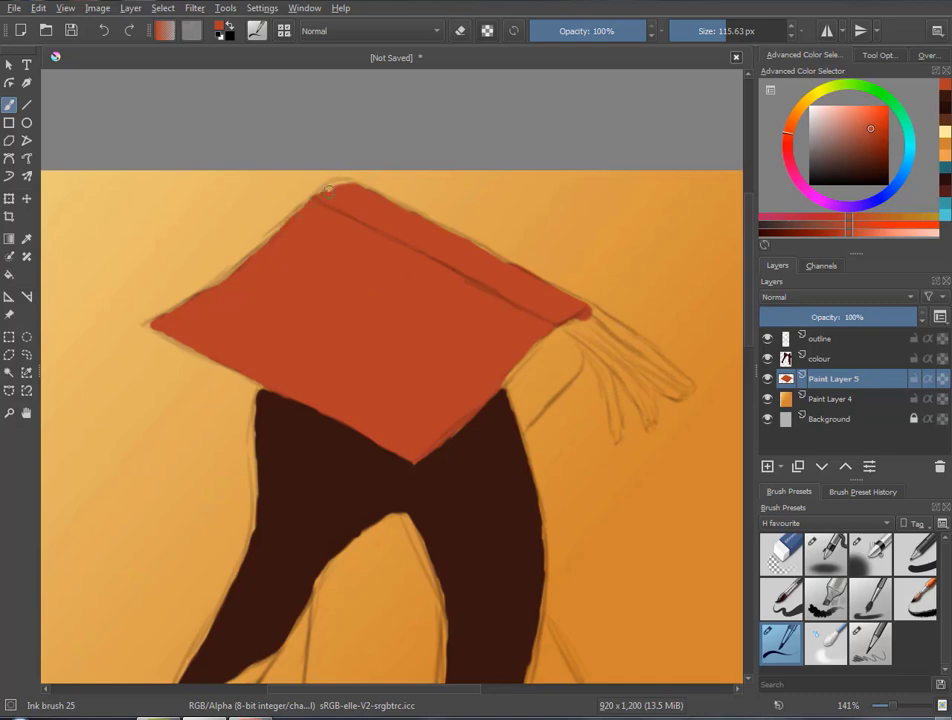
{"action": "key", "text": "4"}
{"action": "key", "text": "4"}
{"action": "key", "text": "4"}
{"action": "key", "text": "4"}
{"action": "key", "text": "4"}
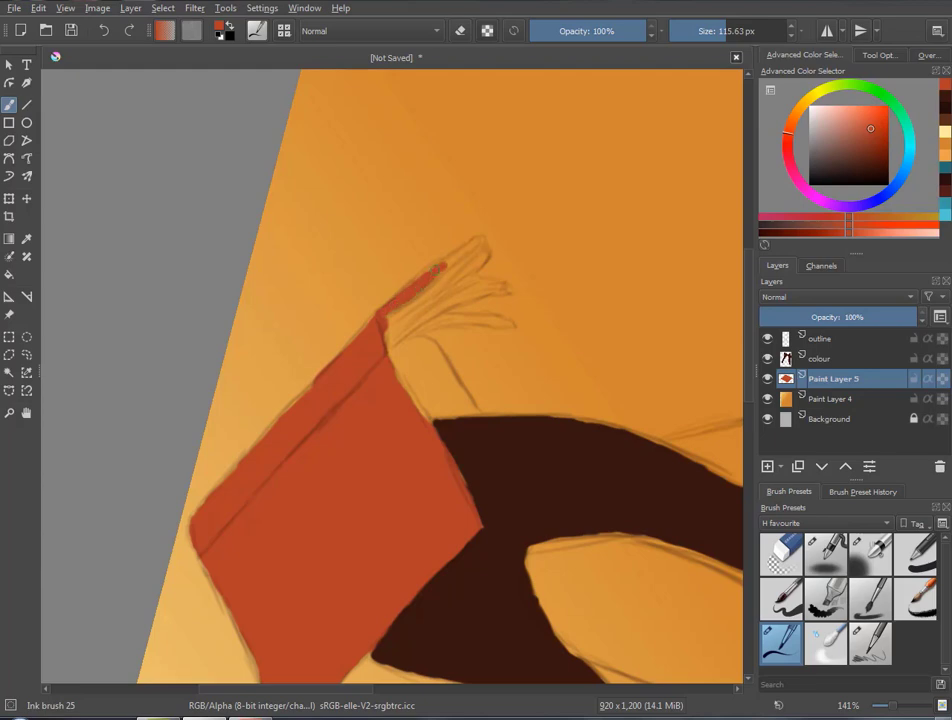
Choose the round eraser preset, reset and zoom the view, and adjust the red shade
{"action": "left_click", "coordinate": [781, 553]}
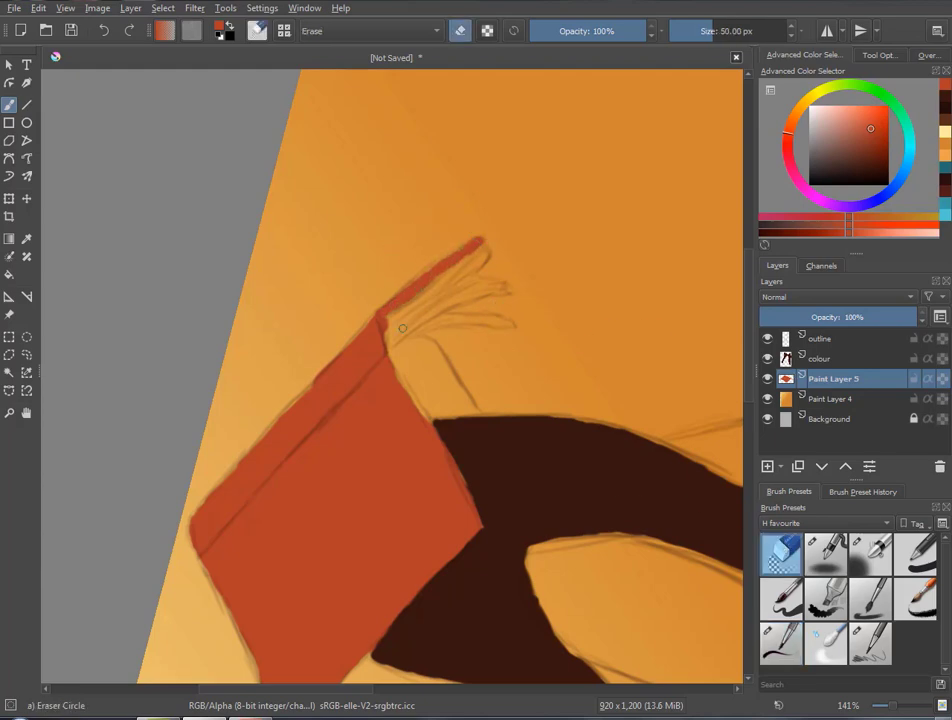
{"action": "key", "text": "5"}
{"action": "key", "text": "minus"}
{"action": "key", "text": "minus"}
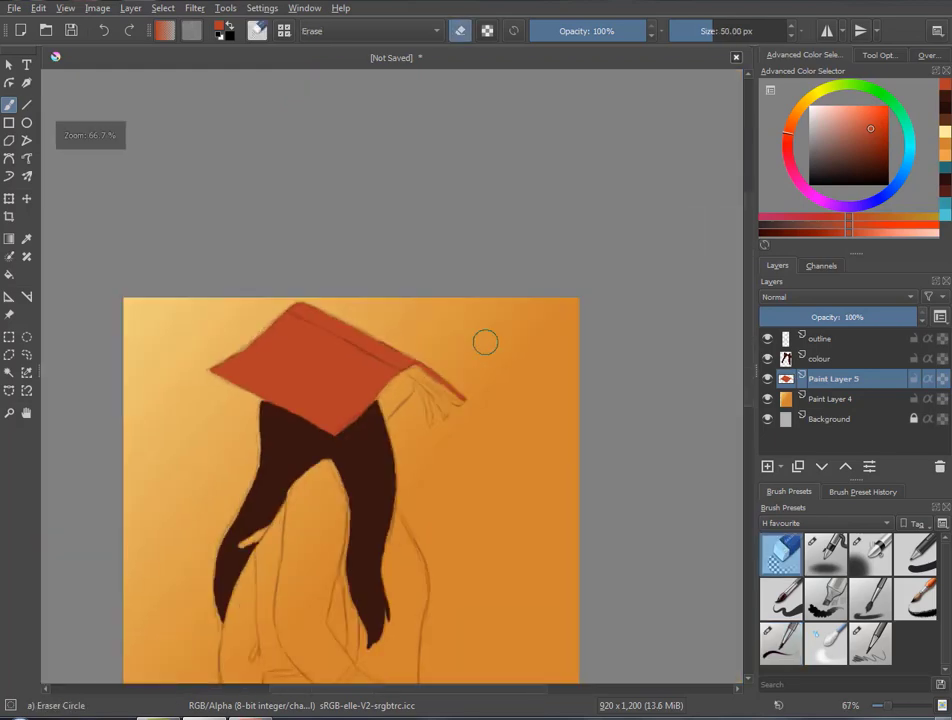
{"action": "key", "text": "minus"}
{"action": "left_click", "coordinate": [650, 110], "text": "ctrl"}
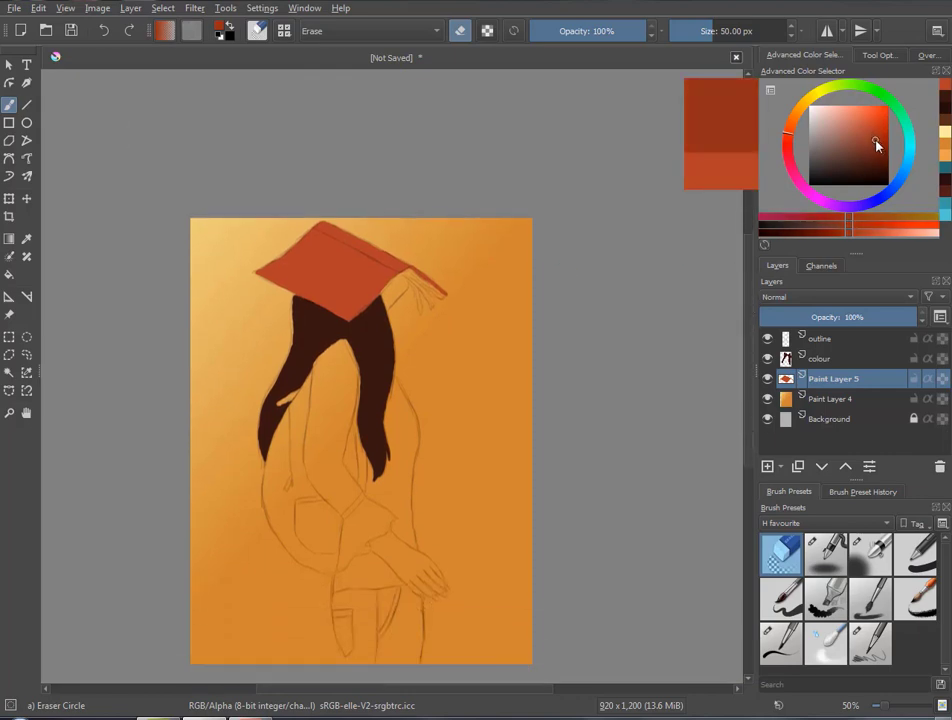
{"action": "scroll", "coordinate": [471, 229], "scroll_direction": "up", "scroll_amount": 3, "text": "ctrl"}
{"action": "scroll", "coordinate": [600, 250], "scroll_direction": "up", "scroll_amount": 3}
{"action": "key", "text": "4"}
{"action": "key", "text": "4"}
{"action": "key", "text": "4"}
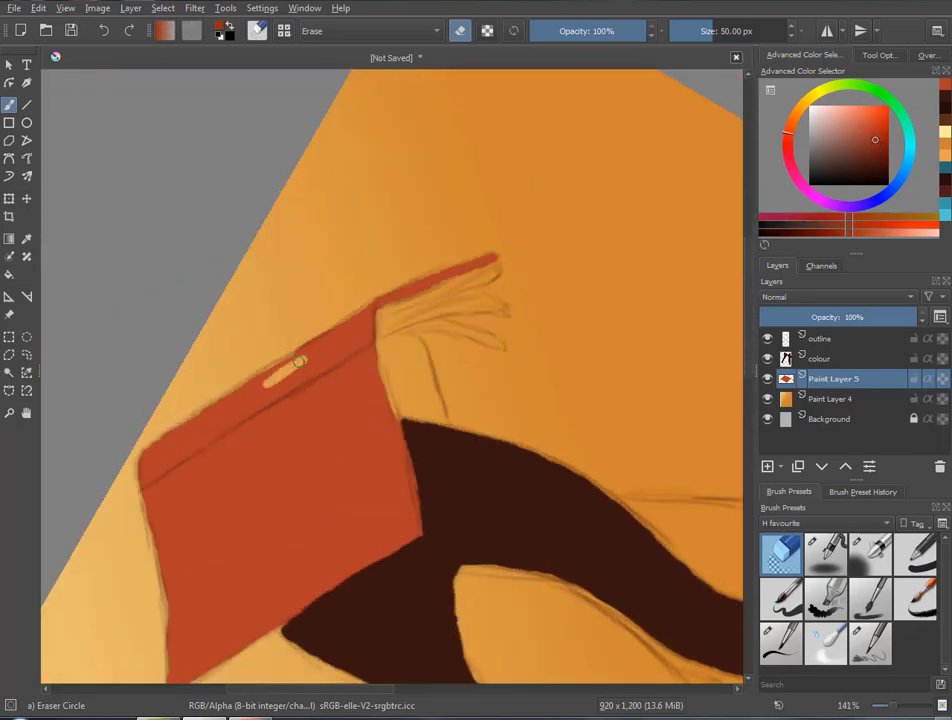
Paint a darker red shadow along the cap's top and left edges, then reframe the figure
{"action": "left_click", "coordinate": [786, 641]}
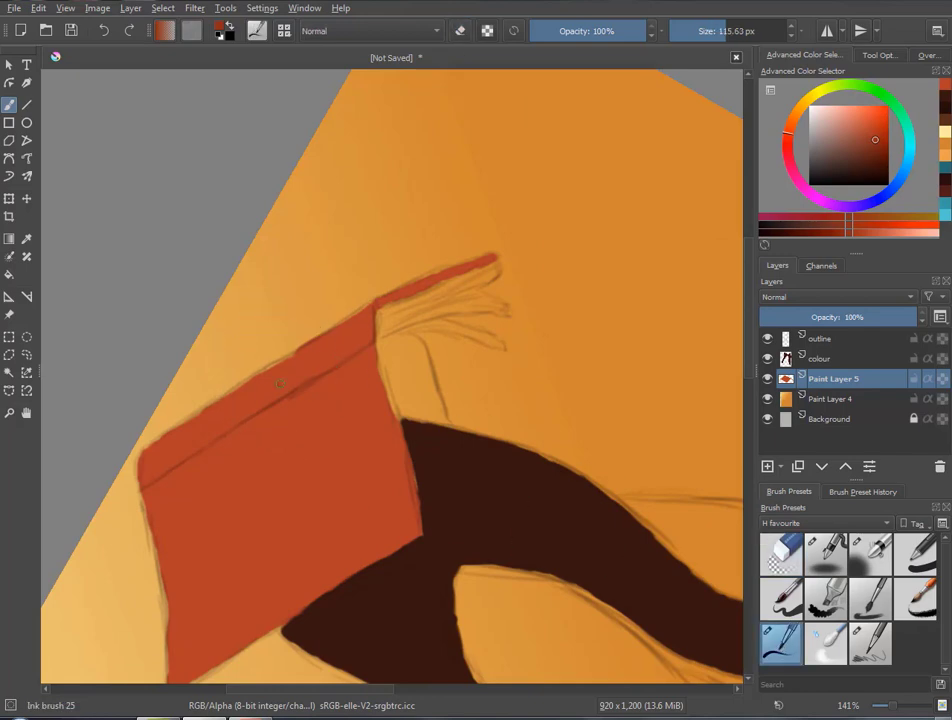
{"action": "mouse_move", "coordinate": [268, 380]}
{"action": "left_mouse_down"}
{"action": "mouse_move", "coordinate": [314, 351]}
{"action": "mouse_move", "coordinate": [312, 363]}
{"action": "mouse_move", "coordinate": [349, 346]}
{"action": "left_mouse_up"}
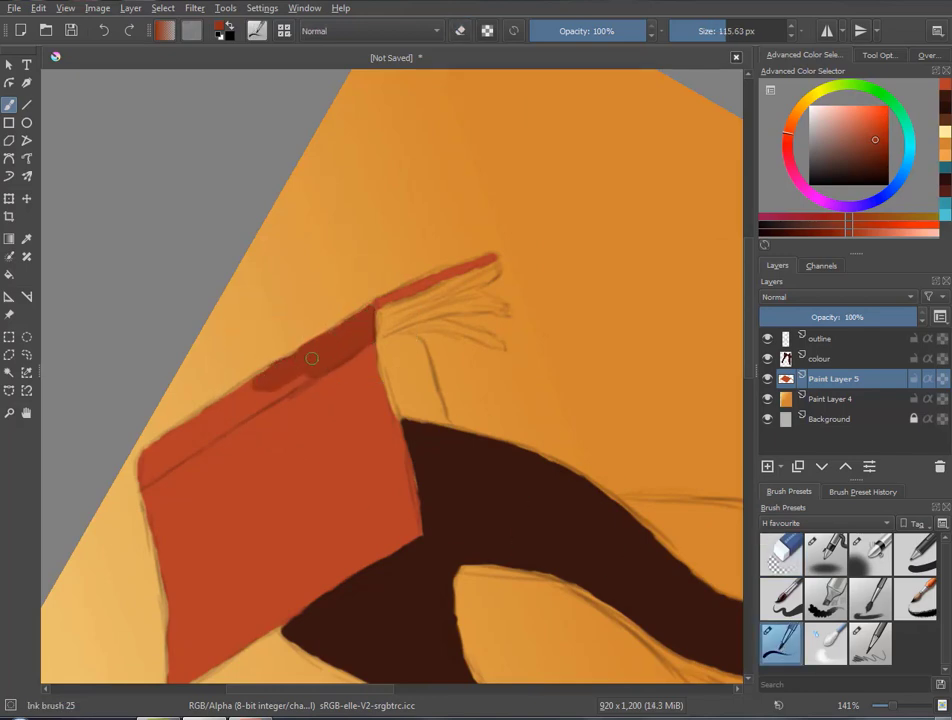
{"action": "mouse_move", "coordinate": [223, 414]}
{"action": "left_mouse_down"}
{"action": "mouse_move", "coordinate": [248, 406]}
{"action": "mouse_move", "coordinate": [165, 451]}
{"action": "left_mouse_up"}
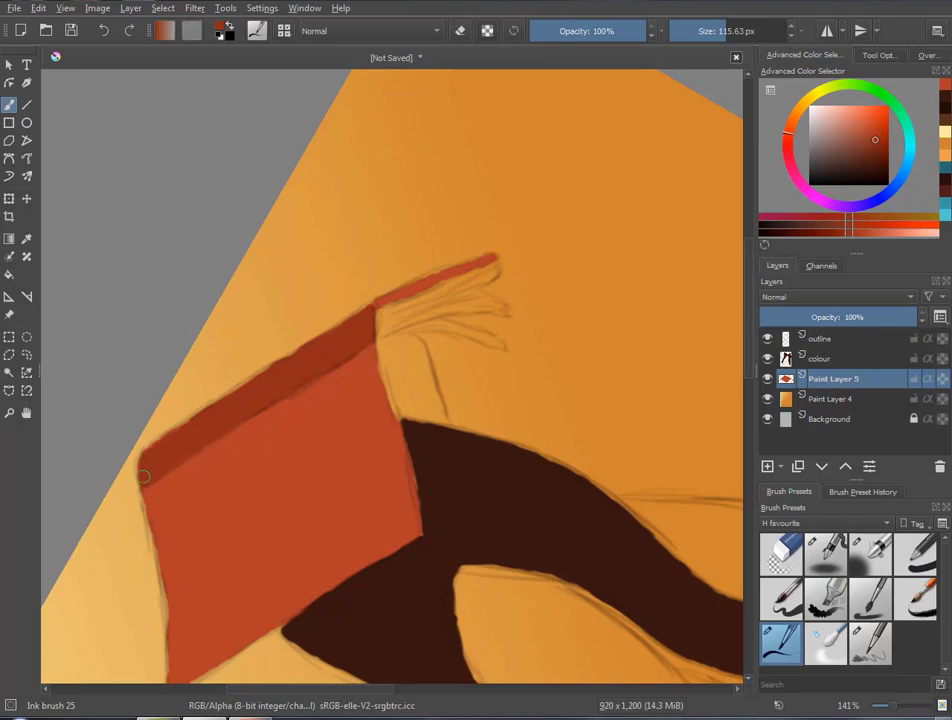
{"action": "key", "text": "5"}
{"action": "key", "text": "1"}
{"action": "scroll", "coordinate": [420, 318], "scroll_direction": "down", "scroll_amount": 2}
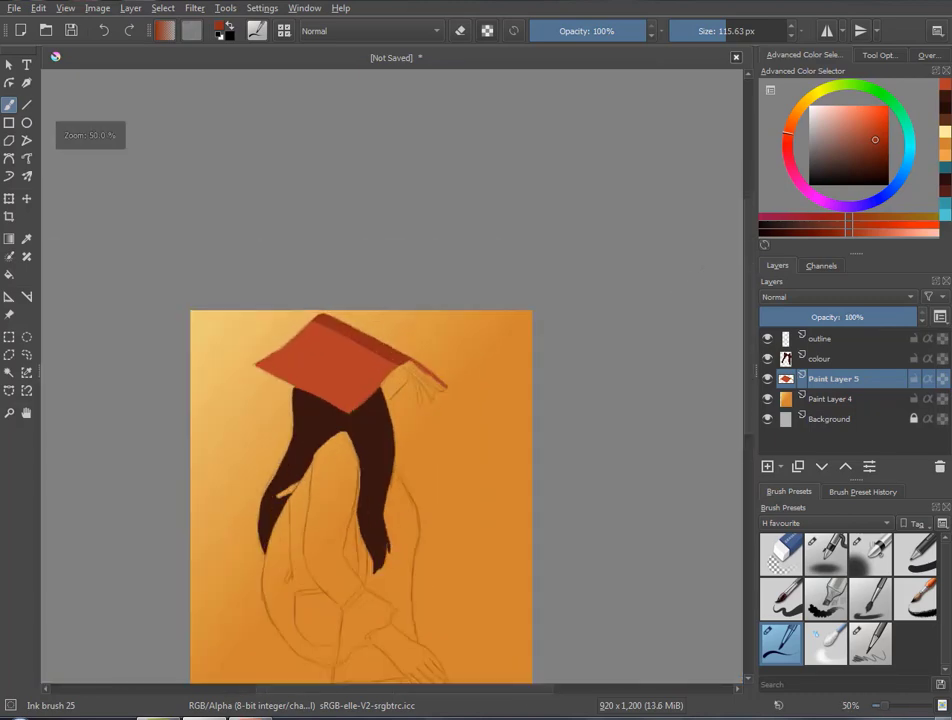
{"action": "left_click_drag", "start_coordinate": [540, 457], "coordinate": [540, 307]}
{"action": "key", "text": "plus"}
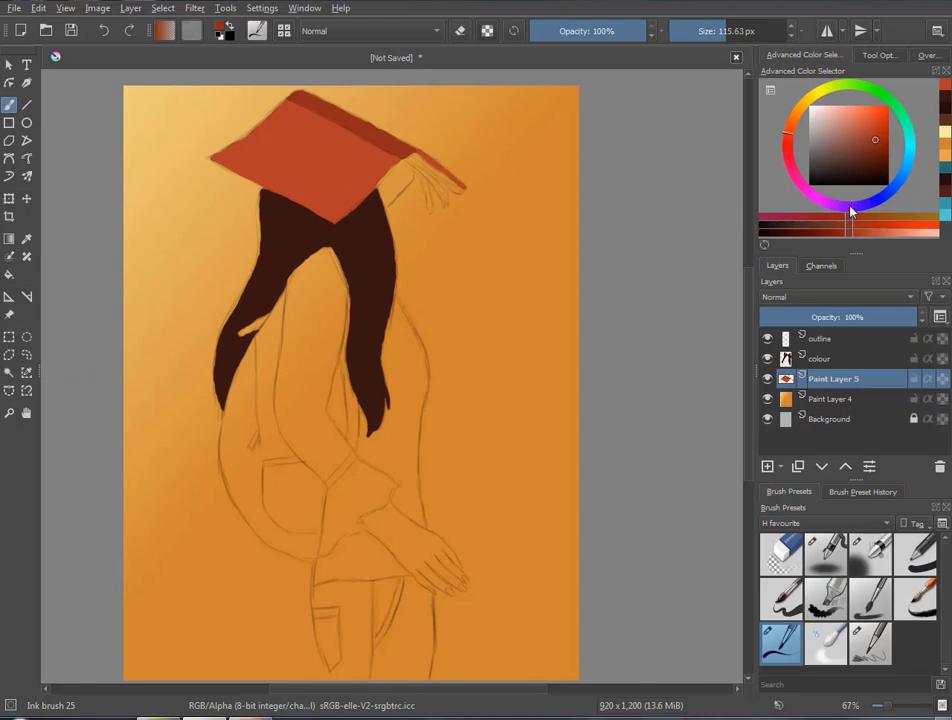
{"action": "left_click", "coordinate": [851, 209]}
Add a new paint layer for the gown and choose a dark purple
{"action": "left_click", "coordinate": [868, 157]}
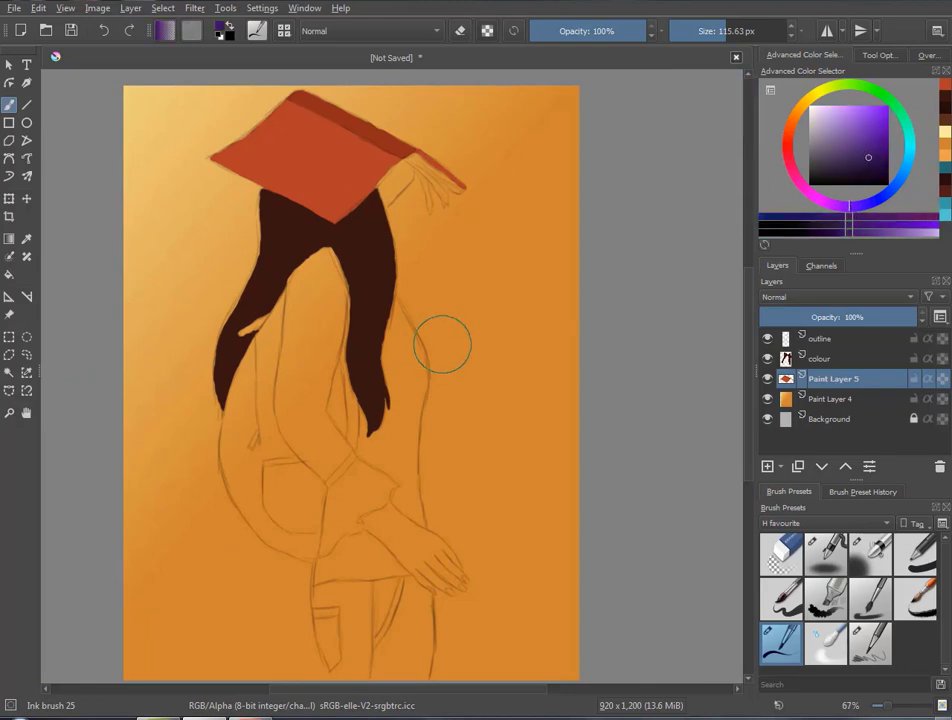
{"action": "key", "text": "plus"}
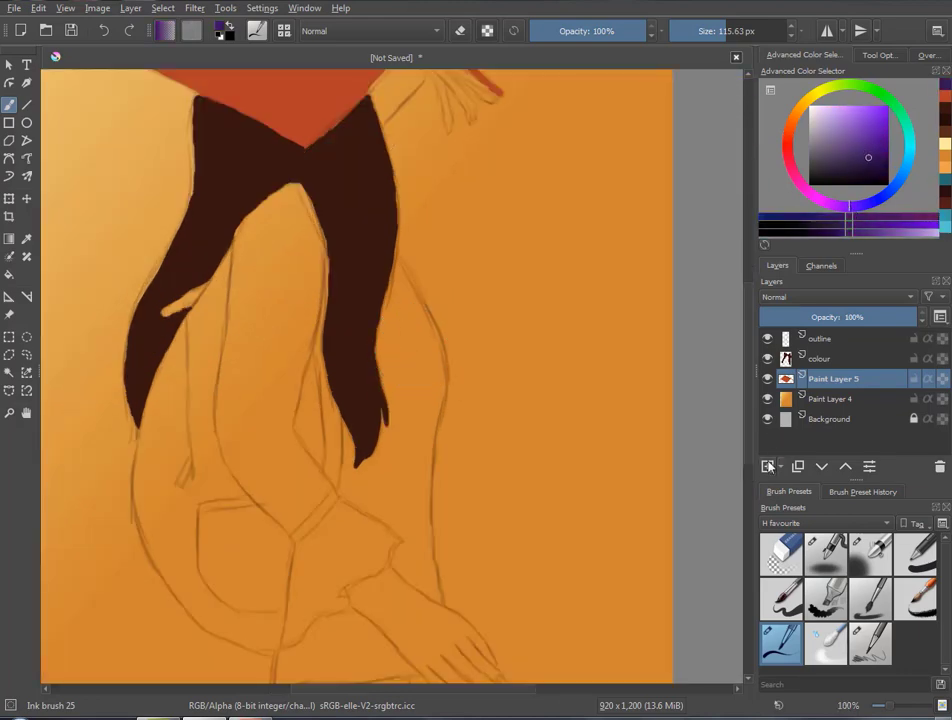
{"action": "left_click", "coordinate": [769, 466]}
{"action": "left_click_drag", "start_coordinate": [392, 320], "coordinate": [382, 344]}
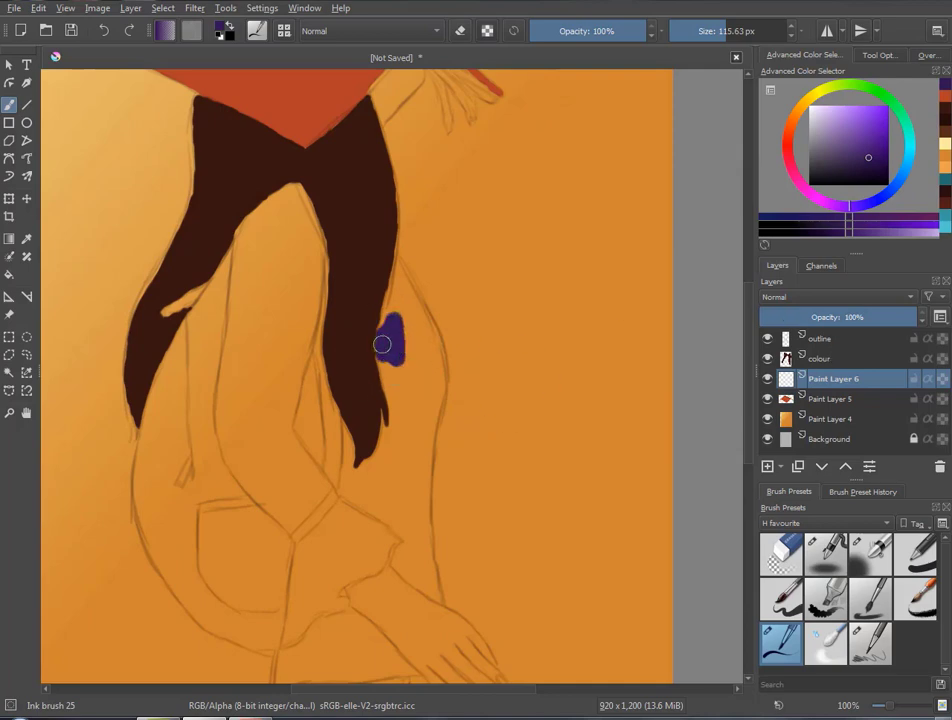
{"action": "key", "text": "ctrl+z"}
{"action": "left_click_drag", "start_coordinate": [866, 161], "coordinate": [848, 172]}
Block in the gown's right sleeve and left arm in dark purple down toward the waist
{"action": "mouse_move", "coordinate": [402, 325]}
{"action": "left_mouse_down"}
{"action": "mouse_move", "coordinate": [384, 419]}
{"action": "mouse_move", "coordinate": [382, 334]}
{"action": "mouse_move", "coordinate": [395, 321]}
{"action": "mouse_move", "coordinate": [395, 274]}
{"action": "mouse_move", "coordinate": [427, 346]}
{"action": "mouse_move", "coordinate": [424, 441]}
{"action": "mouse_move", "coordinate": [419, 400]}
{"action": "mouse_move", "coordinate": [348, 427]}
{"action": "left_mouse_up"}
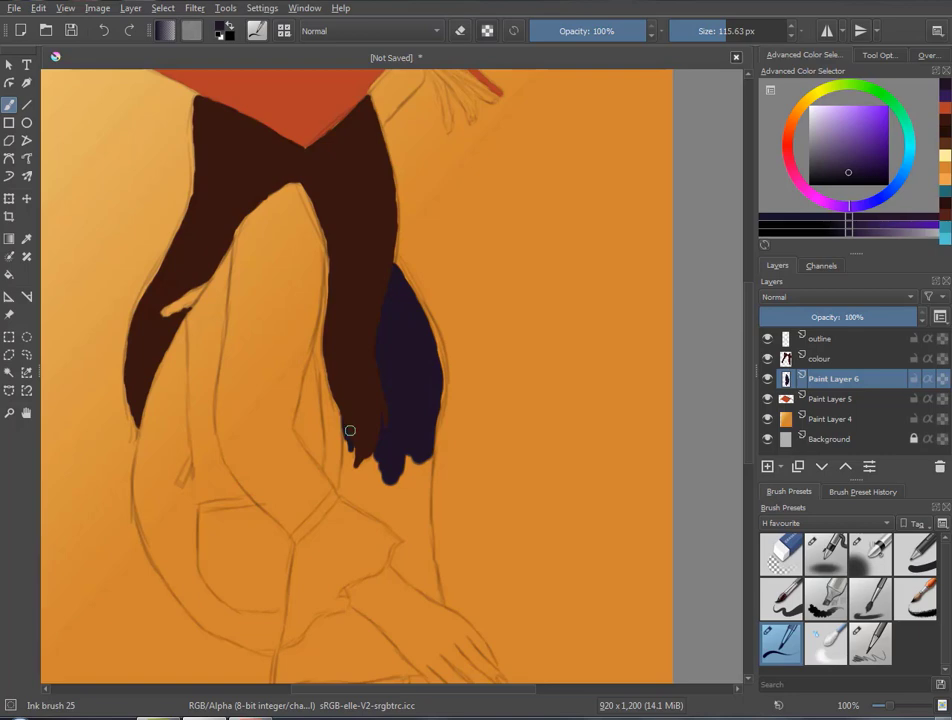
{"action": "left_click_drag", "start_coordinate": [352, 486], "coordinate": [372, 466]}
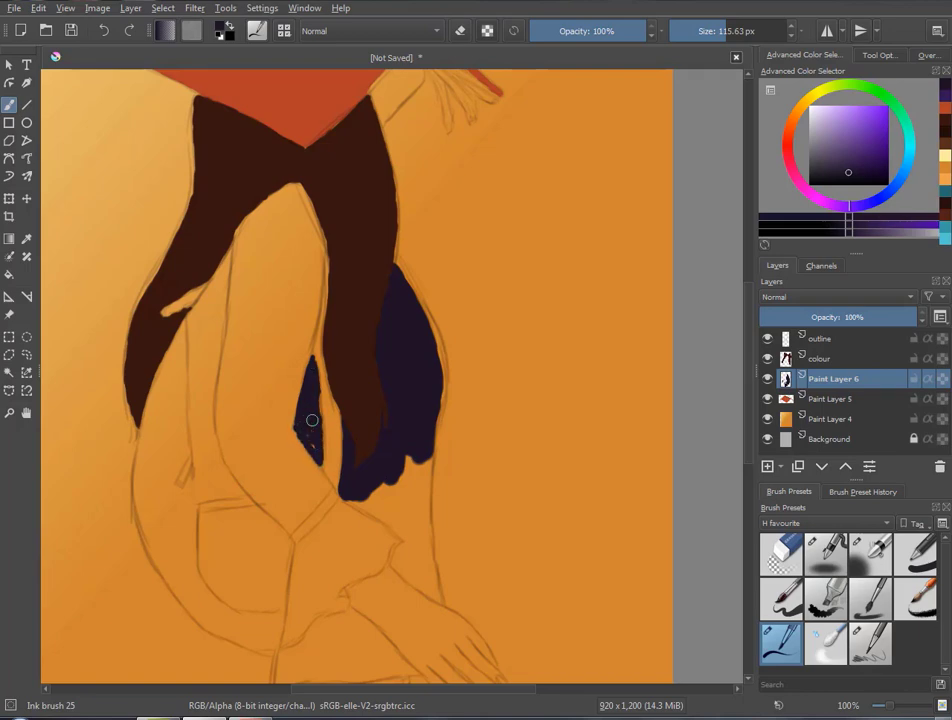
{"action": "left_click_drag", "start_coordinate": [393, 484], "coordinate": [423, 468]}
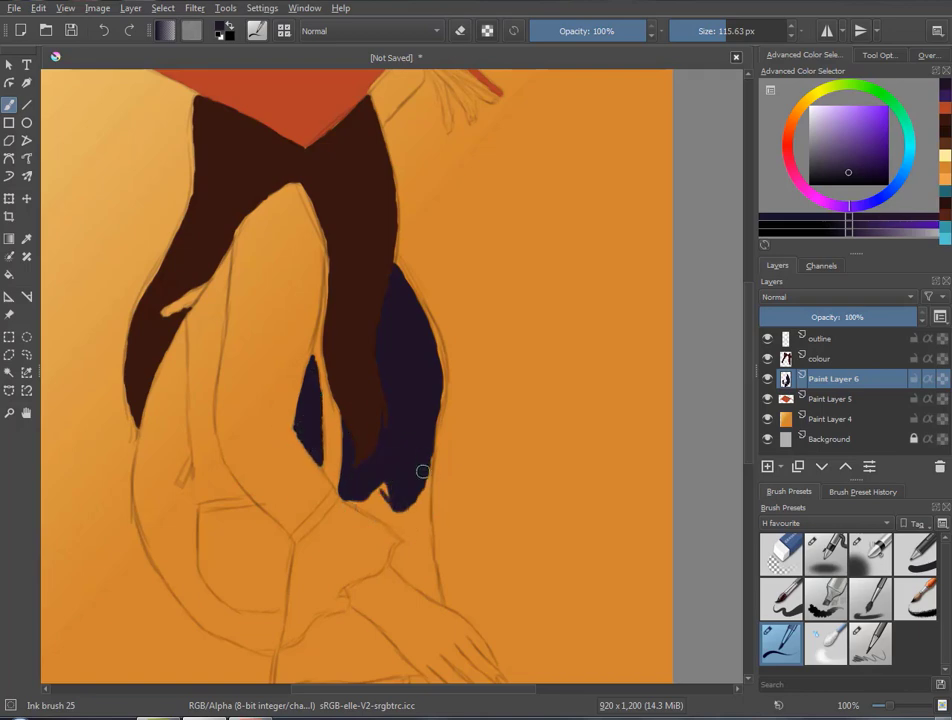
{"action": "scroll", "coordinate": [422, 463], "scroll_direction": "down", "scroll_amount": 2}
{"action": "scroll", "coordinate": [400, 420], "scroll_direction": "down", "scroll_amount": 1}
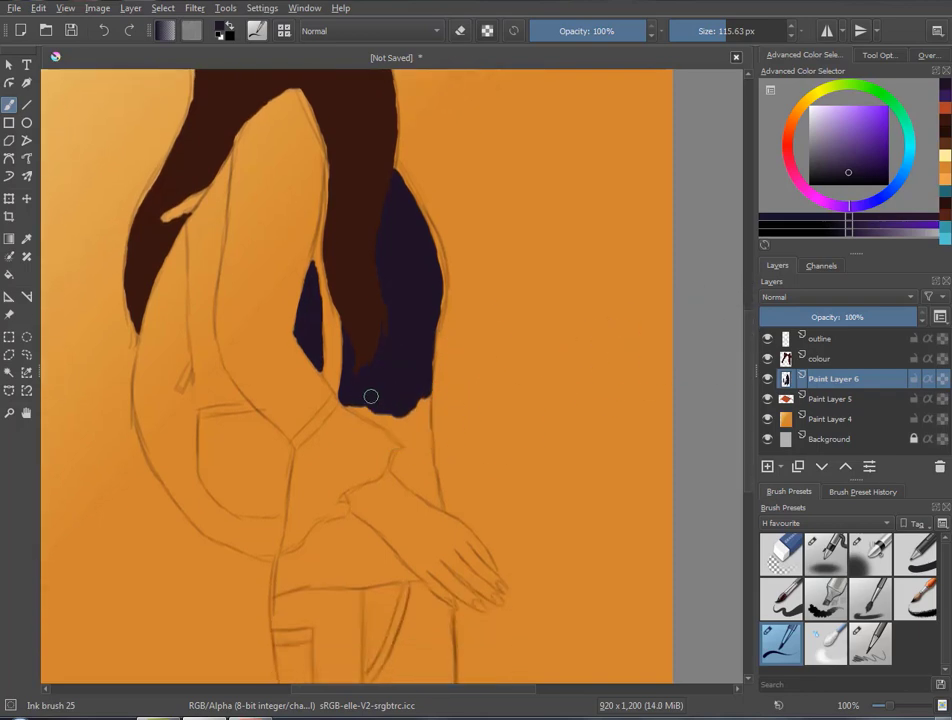
{"action": "mouse_move", "coordinate": [347, 403]}
{"action": "left_mouse_down"}
{"action": "mouse_move", "coordinate": [389, 423]}
{"action": "mouse_move", "coordinate": [414, 398]}
{"action": "mouse_move", "coordinate": [375, 452]}
{"action": "mouse_move", "coordinate": [360, 420]}
{"action": "left_mouse_up"}
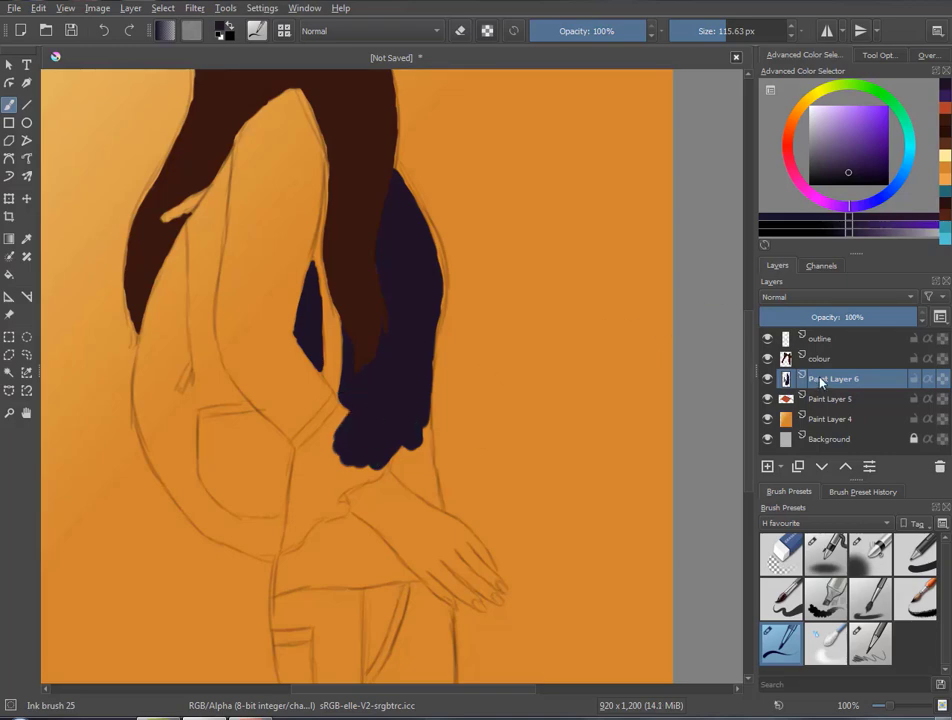
{"action": "mouse_move", "coordinate": [283, 98]}
{"action": "left_mouse_down"}
{"action": "mouse_move", "coordinate": [300, 153]}
{"action": "mouse_move", "coordinate": [316, 133]}
{"action": "left_mouse_up"}
{"action": "left_click_drag", "start_coordinate": [315, 183], "coordinate": [308, 266]}
{"action": "mouse_move", "coordinate": [291, 187]}
{"action": "left_mouse_down"}
{"action": "mouse_move", "coordinate": [293, 240]}
{"action": "mouse_move", "coordinate": [276, 180]}
{"action": "mouse_move", "coordinate": [297, 240]}
{"action": "mouse_move", "coordinate": [266, 117]}
{"action": "mouse_move", "coordinate": [249, 129]}
{"action": "mouse_move", "coordinate": [251, 266]}
{"action": "mouse_move", "coordinate": [232, 270]}
{"action": "mouse_move", "coordinate": [225, 340]}
{"action": "mouse_move", "coordinate": [246, 383]}
{"action": "mouse_move", "coordinate": [238, 319]}
{"action": "mouse_move", "coordinate": [334, 416]}
{"action": "mouse_move", "coordinate": [276, 393]}
{"action": "mouse_move", "coordinate": [261, 398]}
{"action": "left_mouse_up"}
{"action": "left_click_drag", "start_coordinate": [319, 440], "coordinate": [300, 492]}
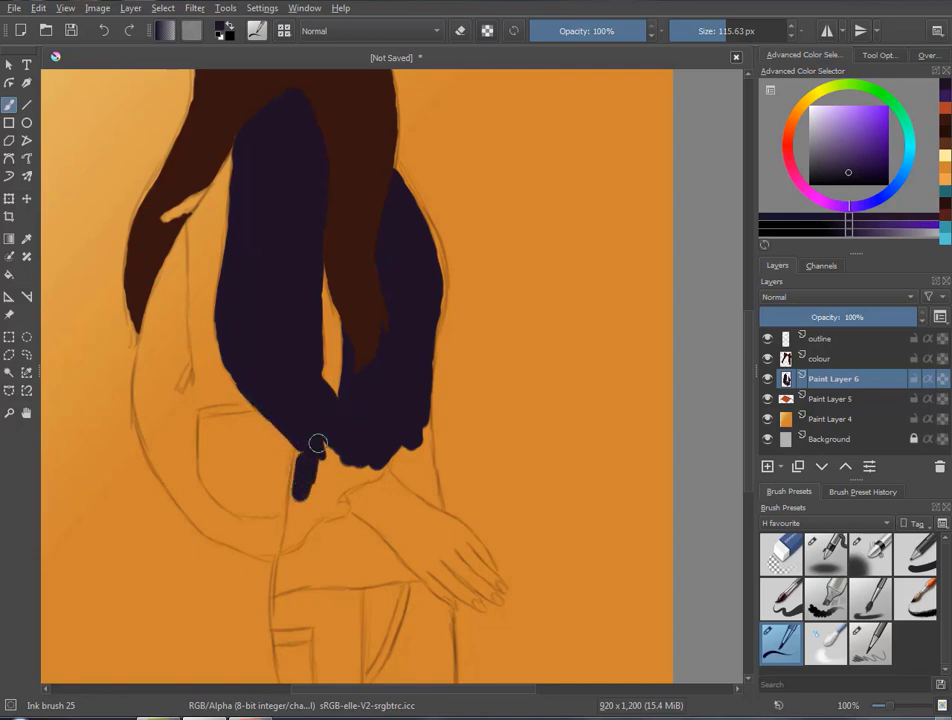
Lower the gown layer to 70% opacity and fill the sleeve bottoms and sleeve tip
{"action": "left_click_drag", "start_coordinate": [830, 316], "coordinate": [869, 316]}
{"action": "mouse_move", "coordinate": [390, 427]}
{"action": "left_mouse_down"}
{"action": "mouse_move", "coordinate": [330, 480]}
{"action": "mouse_move", "coordinate": [359, 475]}
{"action": "mouse_move", "coordinate": [344, 485]}
{"action": "left_mouse_up"}
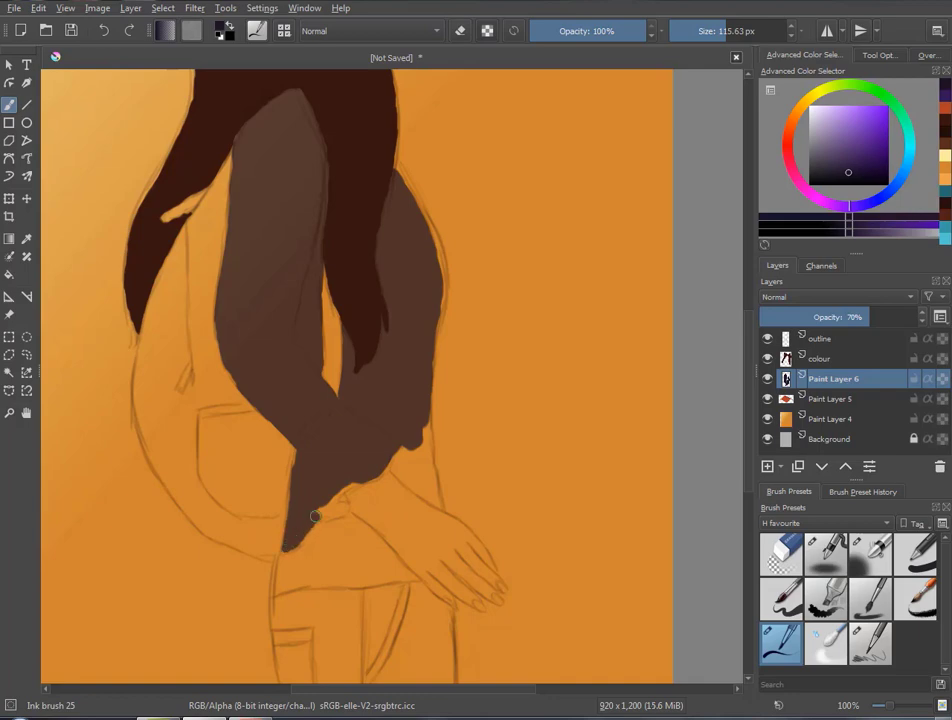
{"action": "key", "text": "4"}
{"action": "key", "text": "4"}
{"action": "key", "text": "4"}
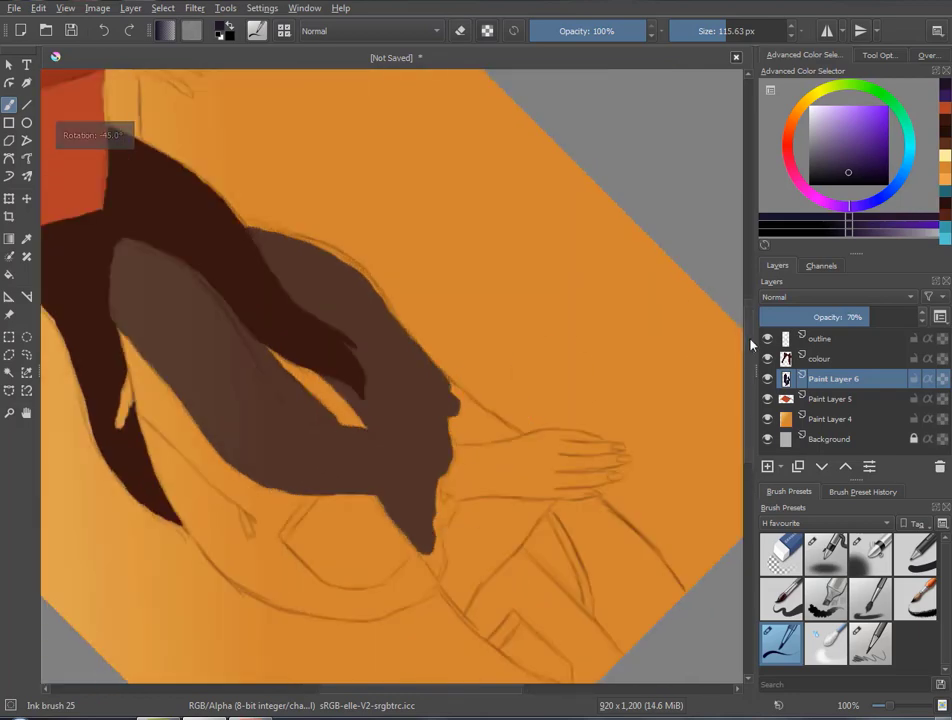
{"action": "scroll", "coordinate": [490, 405], "scroll_direction": "up", "scroll_amount": 2}
{"action": "scroll", "coordinate": [600, 380], "scroll_direction": "down", "scroll_amount": 5}
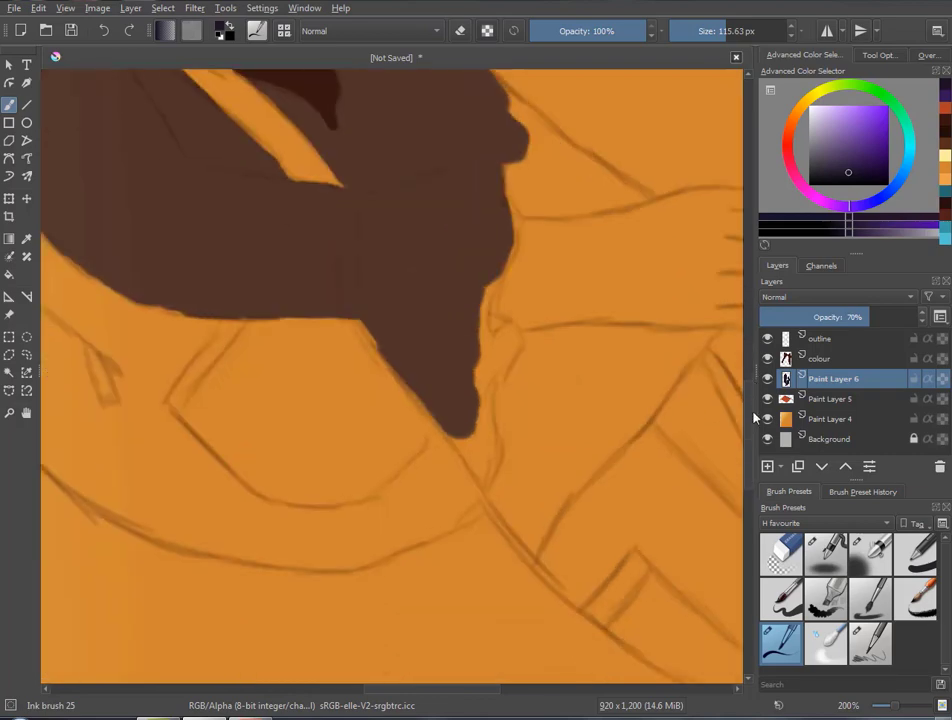
{"action": "left_click_drag", "start_coordinate": [472, 400], "coordinate": [454, 399]}
{"action": "left_click_drag", "start_coordinate": [483, 439], "coordinate": [490, 338]}
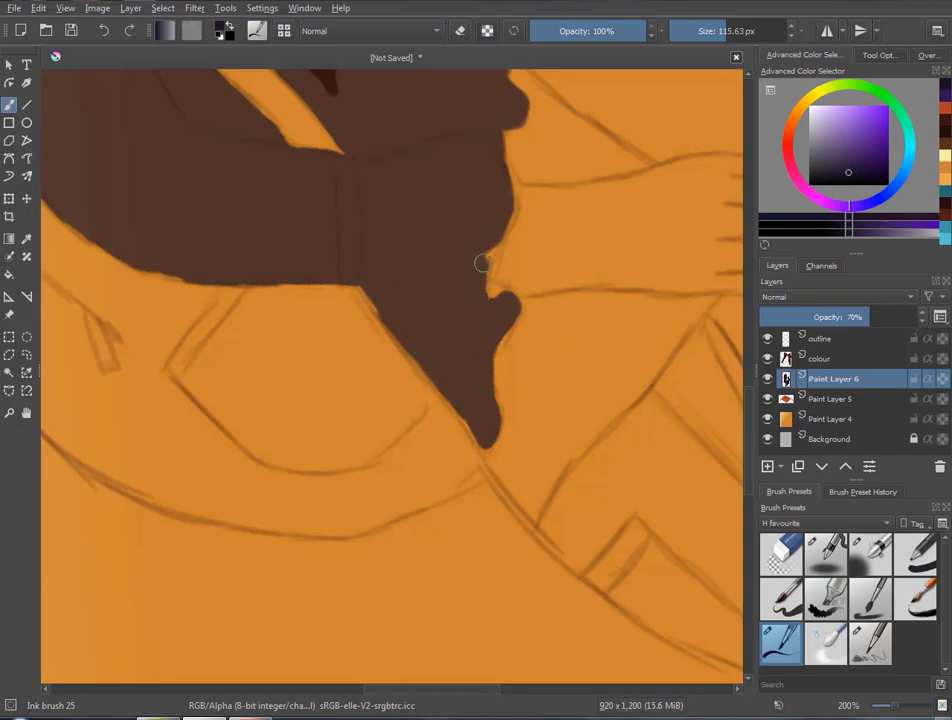
{"action": "left_click_drag", "start_coordinate": [482, 262], "coordinate": [489, 256]}
{"action": "left_click_drag", "start_coordinate": [848, 177], "coordinate": [843, 179]}
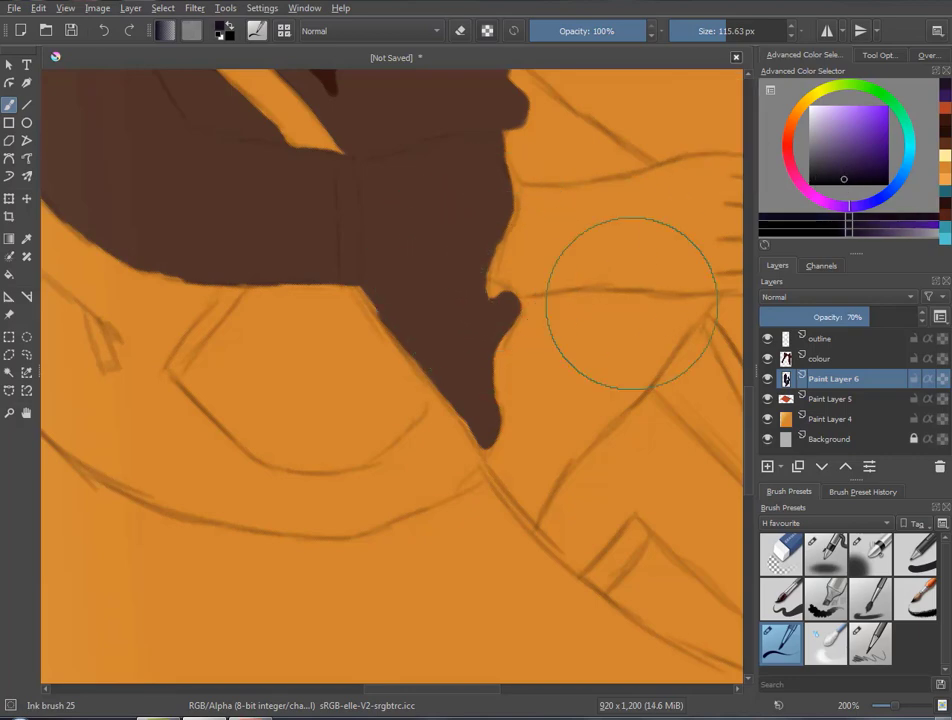
{"action": "left_click_drag", "start_coordinate": [489, 298], "coordinate": [493, 290]}
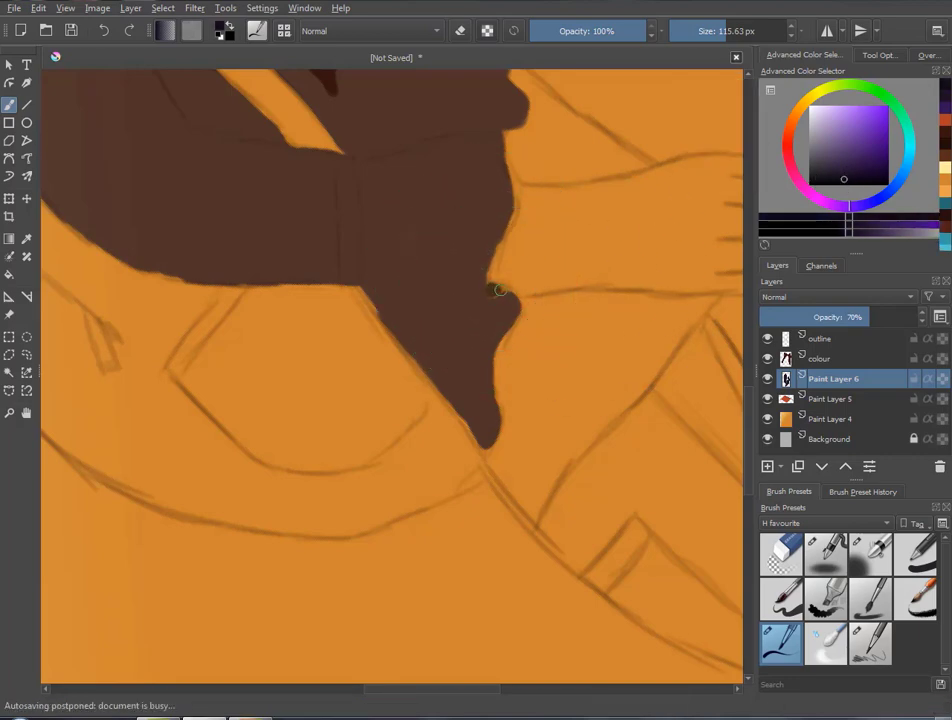
Extend the right sleeve beside the hand and fill the gown area under the hand
{"action": "scroll", "coordinate": [589, 212], "scroll_direction": "down", "scroll_amount": 5}
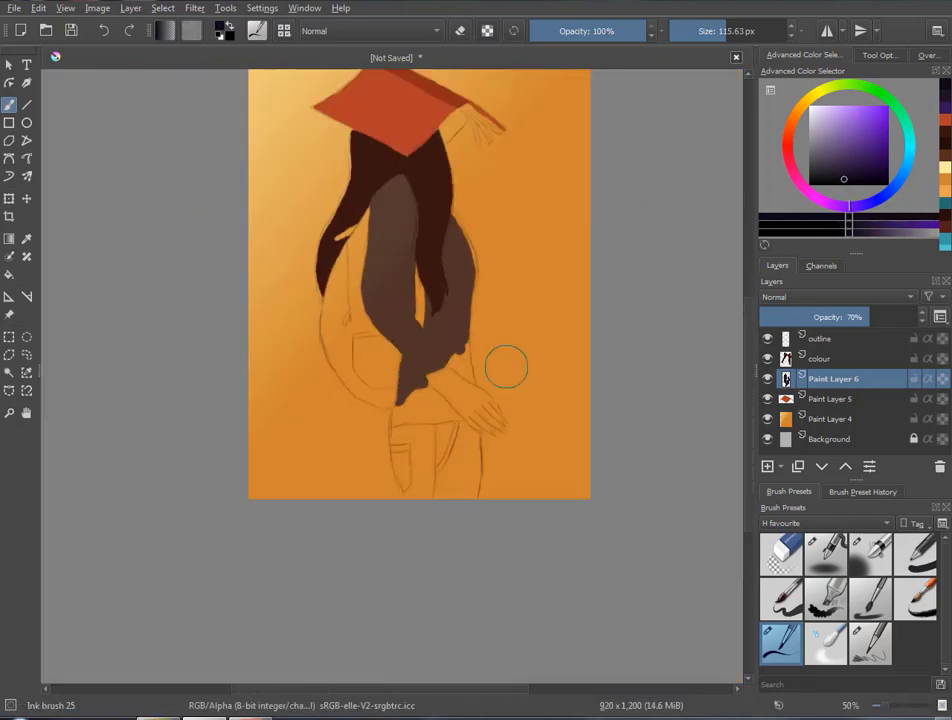
{"action": "scroll", "coordinate": [504, 361], "scroll_direction": "up", "scroll_amount": 5}
{"action": "left_click", "coordinate": [868, 157]}
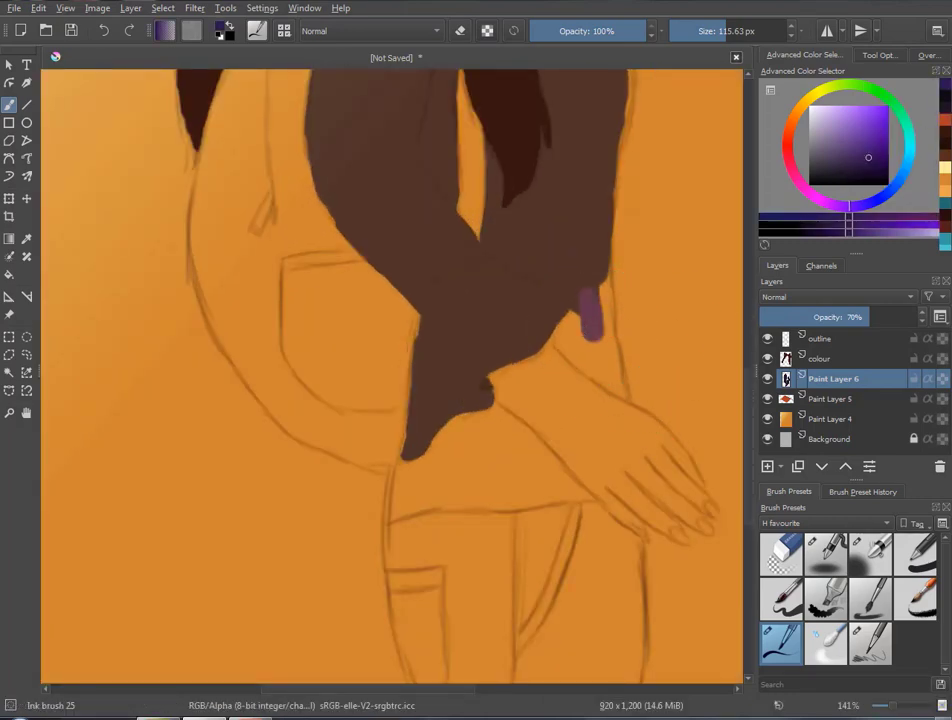
{"action": "left_click", "coordinate": [846, 179]}
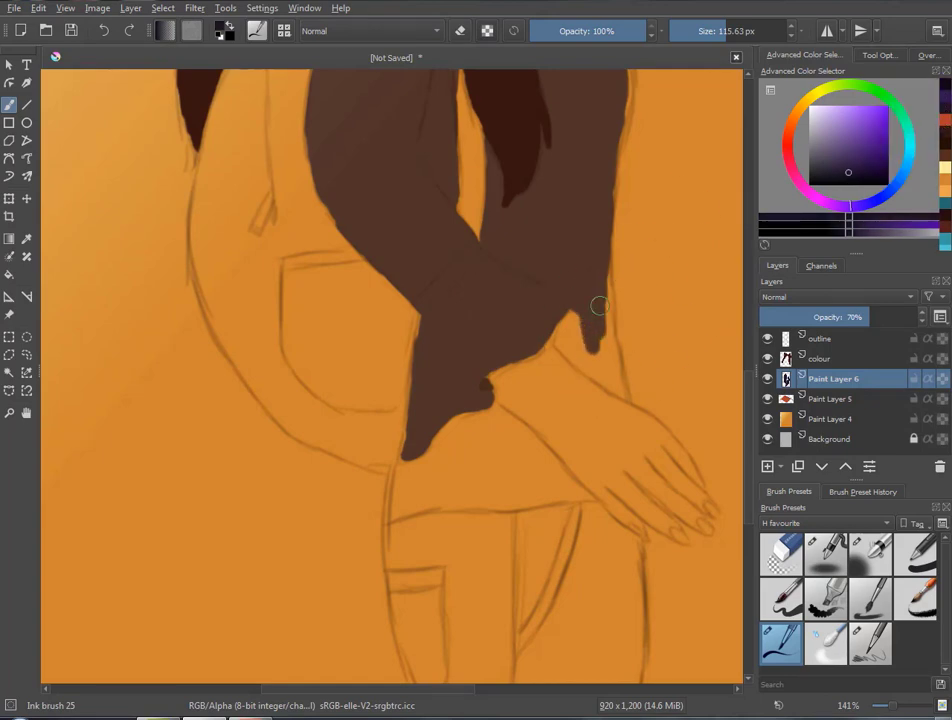
{"action": "mouse_move", "coordinate": [590, 315]}
{"action": "left_mouse_down"}
{"action": "mouse_move", "coordinate": [604, 346]}
{"action": "mouse_move", "coordinate": [573, 318]}
{"action": "mouse_move", "coordinate": [583, 360]}
{"action": "left_mouse_up"}
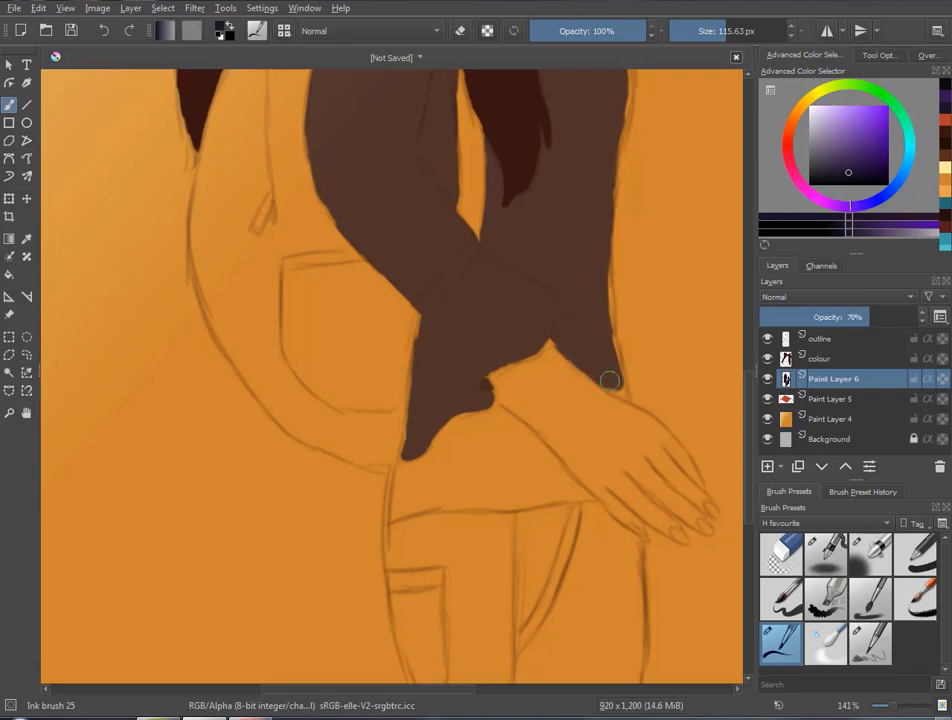
{"action": "mouse_move", "coordinate": [410, 445]}
{"action": "left_mouse_down"}
{"action": "mouse_move", "coordinate": [400, 480]}
{"action": "mouse_move", "coordinate": [501, 425]}
{"action": "mouse_move", "coordinate": [523, 440]}
{"action": "mouse_move", "coordinate": [560, 425]}
{"action": "left_mouse_up"}
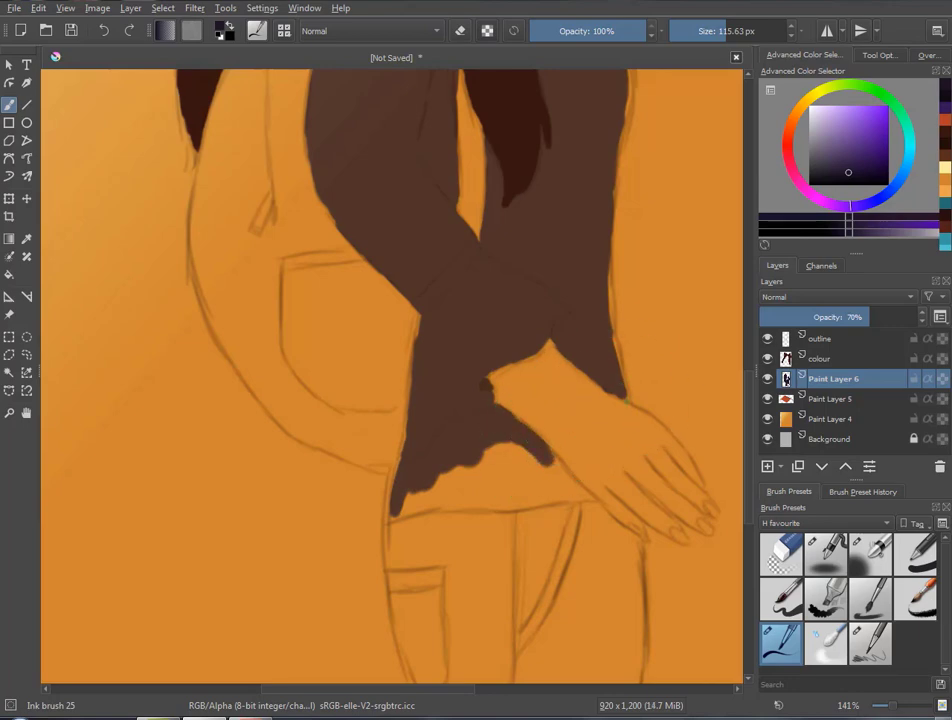
{"action": "key", "text": "4"}
{"action": "key", "text": "4"}
{"action": "key", "text": "4"}
{"action": "key", "text": "4"}
{"action": "key", "text": "4"}
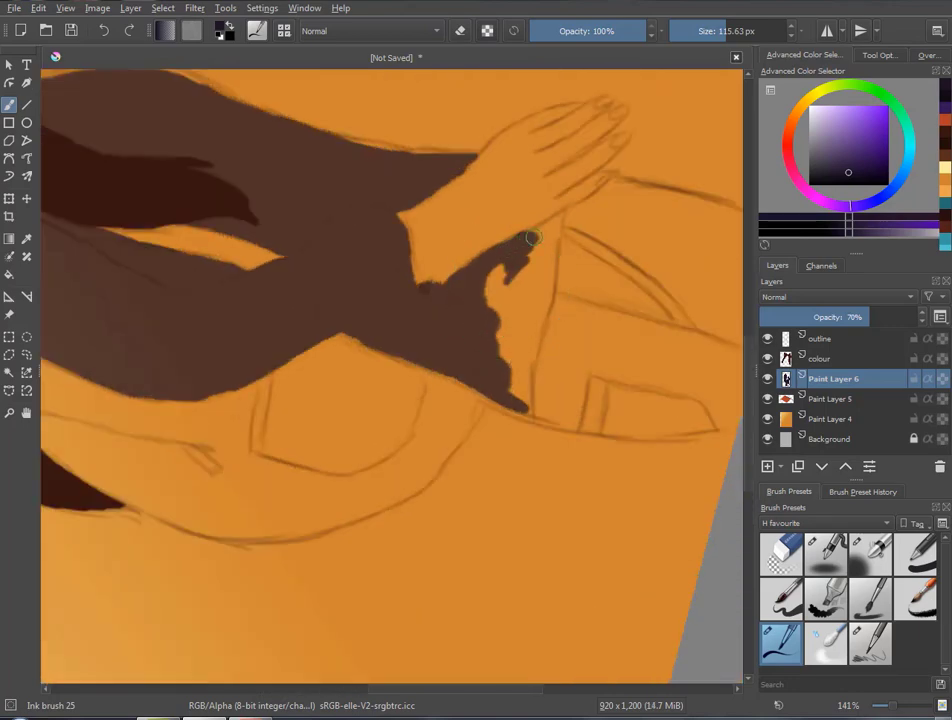
{"action": "mouse_move", "coordinate": [565, 215]}
{"action": "left_mouse_down"}
{"action": "mouse_move", "coordinate": [538, 318]}
{"action": "mouse_move", "coordinate": [544, 238]}
{"action": "mouse_move", "coordinate": [501, 280]}
{"action": "mouse_move", "coordinate": [518, 319]}
{"action": "mouse_move", "coordinate": [511, 392]}
{"action": "mouse_move", "coordinate": [520, 350]}
{"action": "left_mouse_up"}
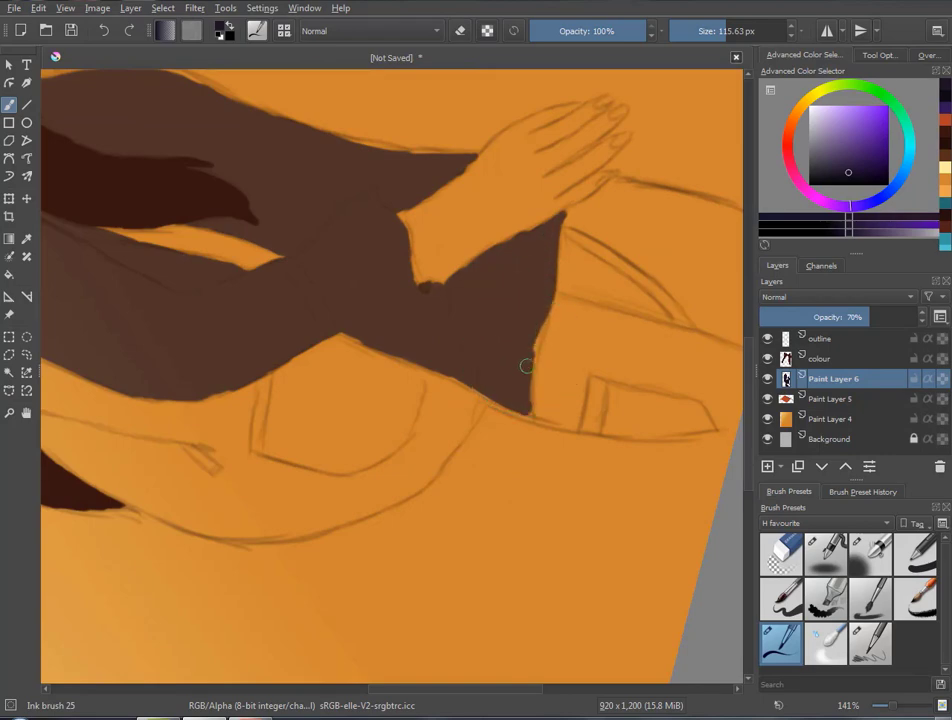
{"action": "key", "text": "5"}
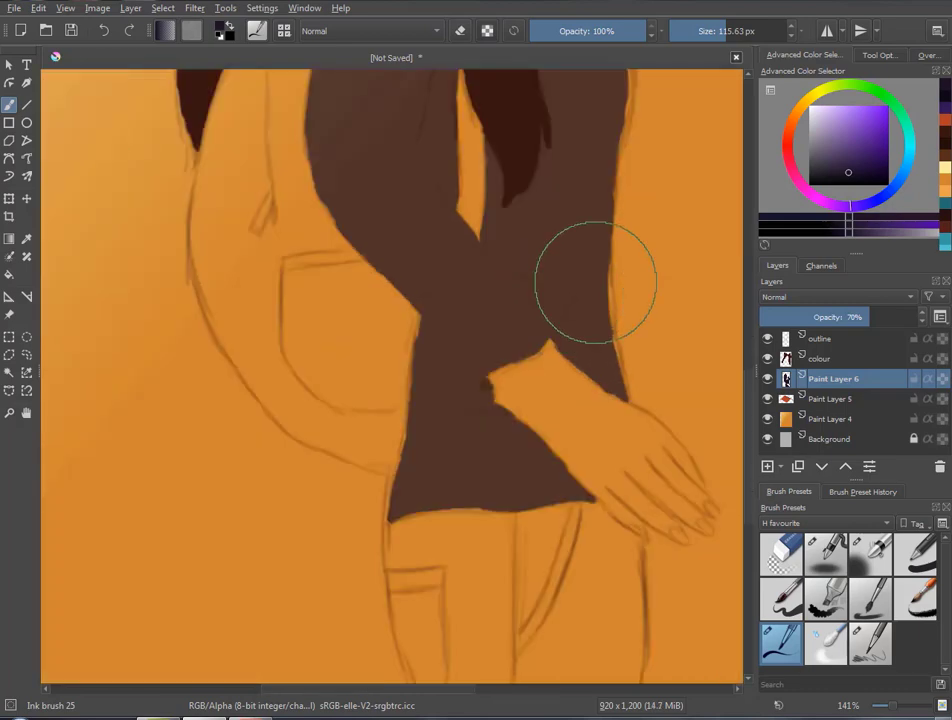
{"action": "key", "text": "minus"}
{"action": "key", "text": "minus"}
{"action": "key", "text": "minus"}
Raise the gown layer to 94% opacity and try Multiply, Luminosity, Overlay and Lighten blending
{"action": "left_click_drag", "start_coordinate": [833, 317], "coordinate": [868, 305]}
{"action": "left_click", "coordinate": [840, 297]}
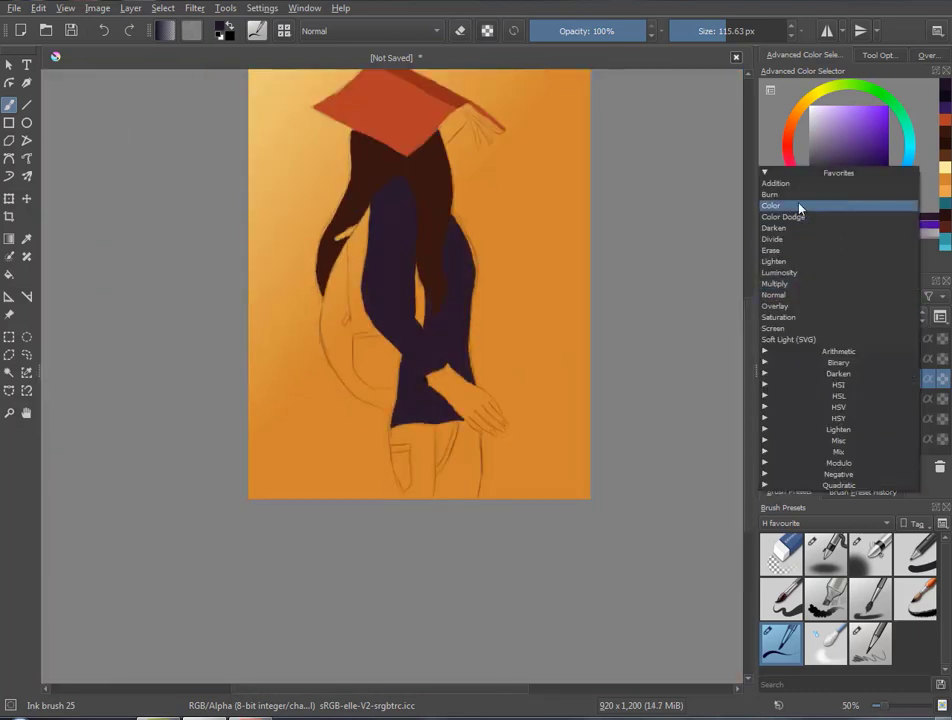
{"action": "left_click", "coordinate": [794, 288]}
{"action": "left_click", "coordinate": [818, 297]}
{"action": "left_click", "coordinate": [807, 336]}
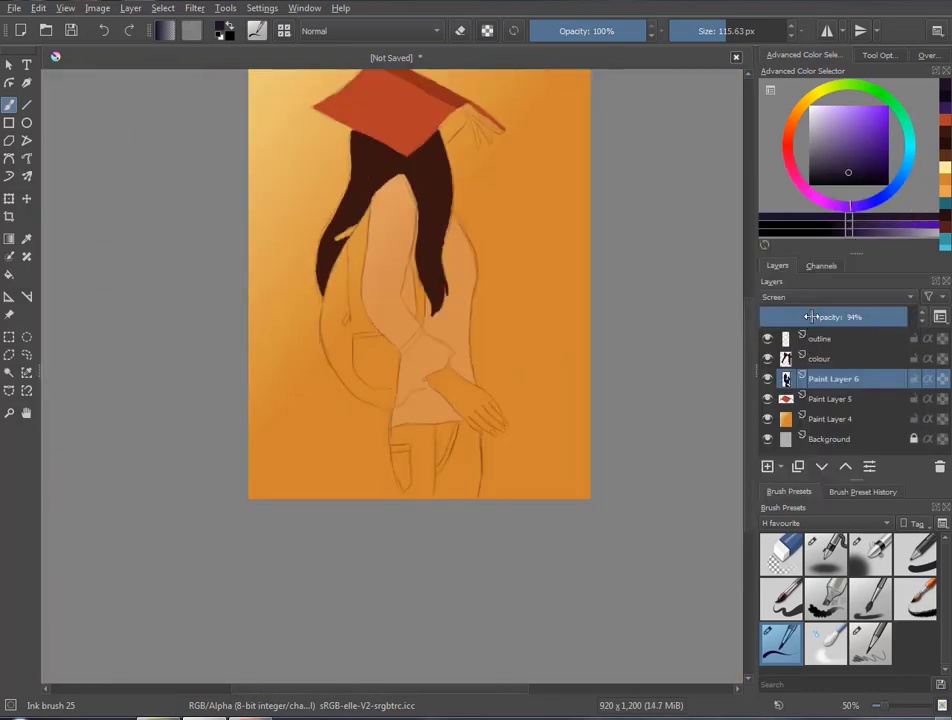
{"action": "left_click", "coordinate": [818, 297]}
{"action": "left_click", "coordinate": [800, 238]}
{"action": "left_click", "coordinate": [820, 297]}
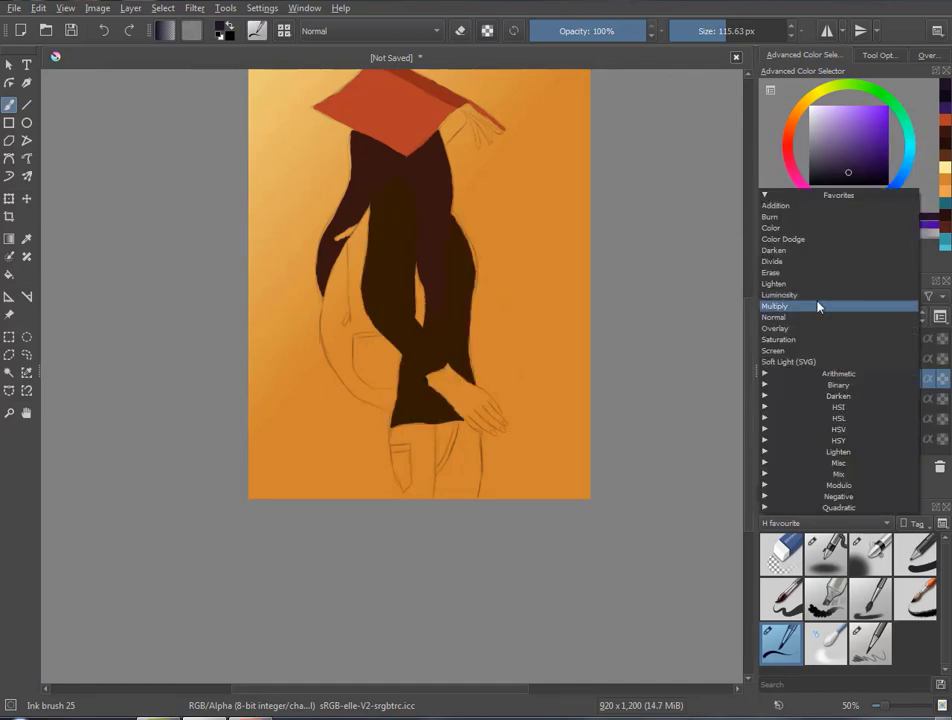
{"action": "left_click", "coordinate": [813, 293]}
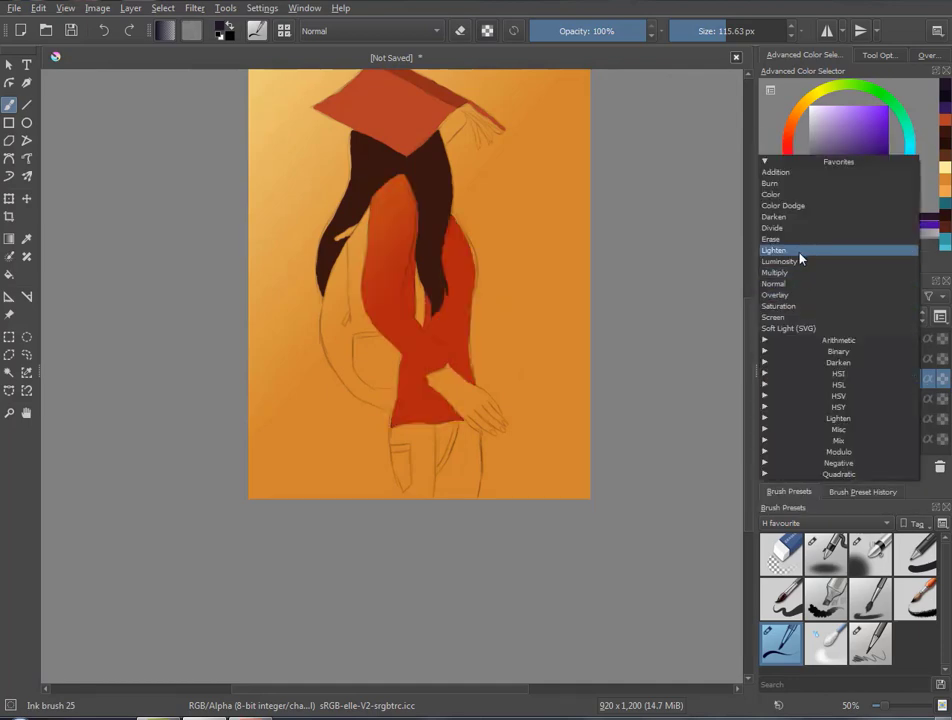
{"action": "left_click", "coordinate": [801, 253]}
Try Darken, Color, Soft Light and Screen blending, then settle on Addition
{"action": "left_click", "coordinate": [814, 297]}
{"action": "left_click", "coordinate": [815, 297]}
{"action": "left_click", "coordinate": [809, 270]}
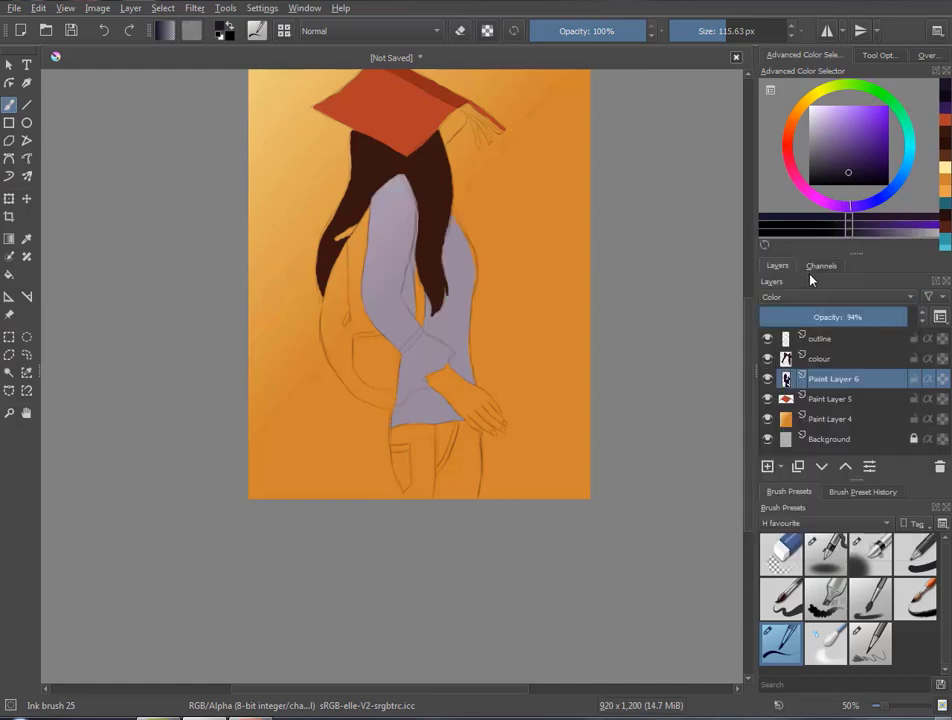
{"action": "left_click", "coordinate": [809, 295]}
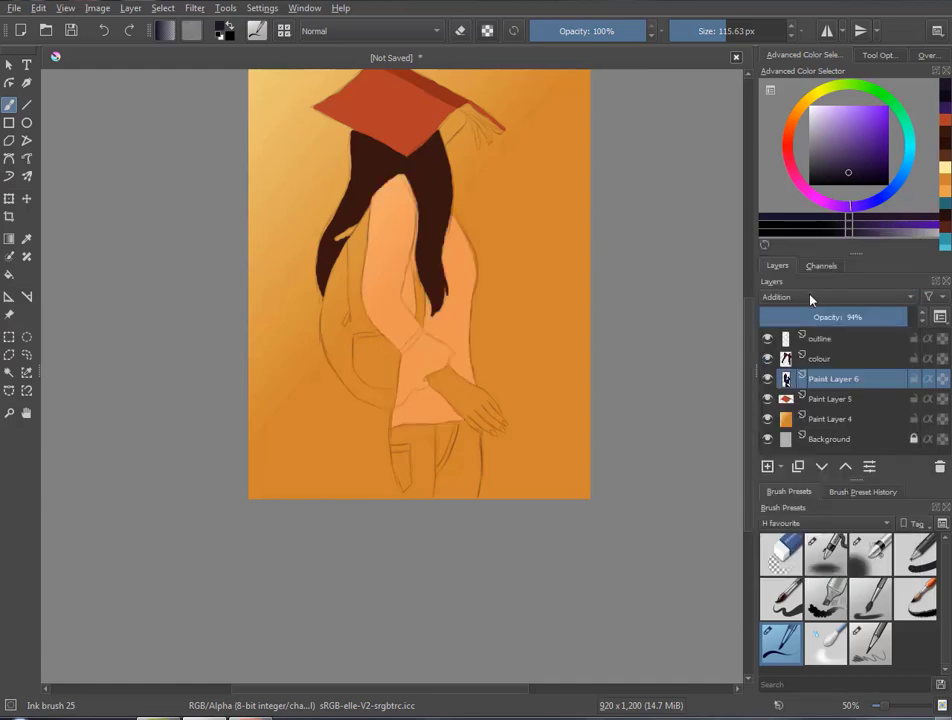
{"action": "left_click", "coordinate": [809, 293]}
{"action": "left_click", "coordinate": [800, 361]}
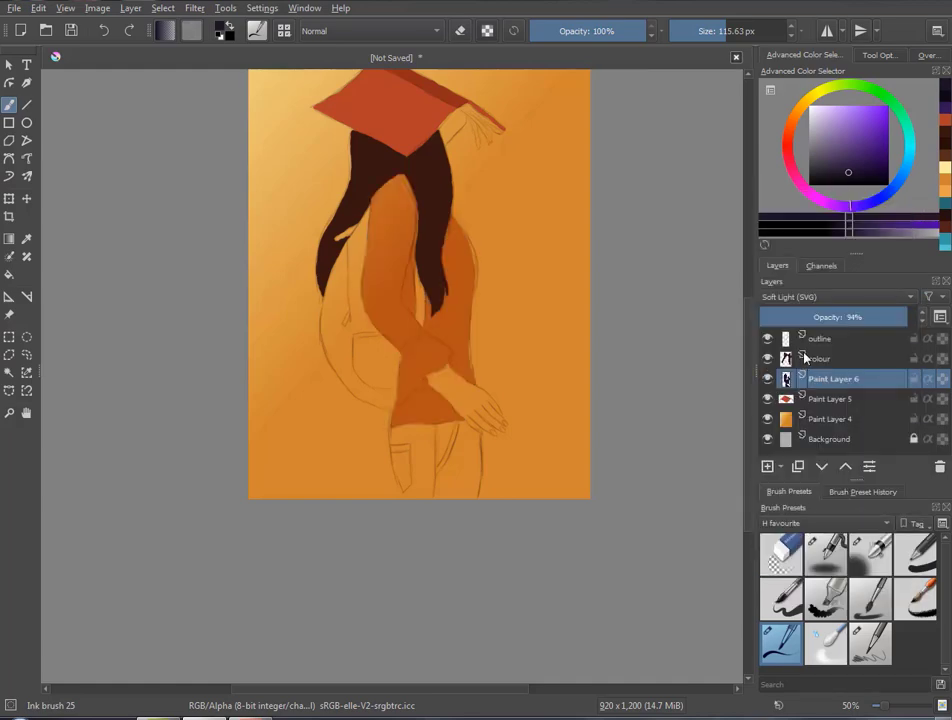
{"action": "left_click", "coordinate": [812, 297]}
{"action": "left_click", "coordinate": [812, 287]}
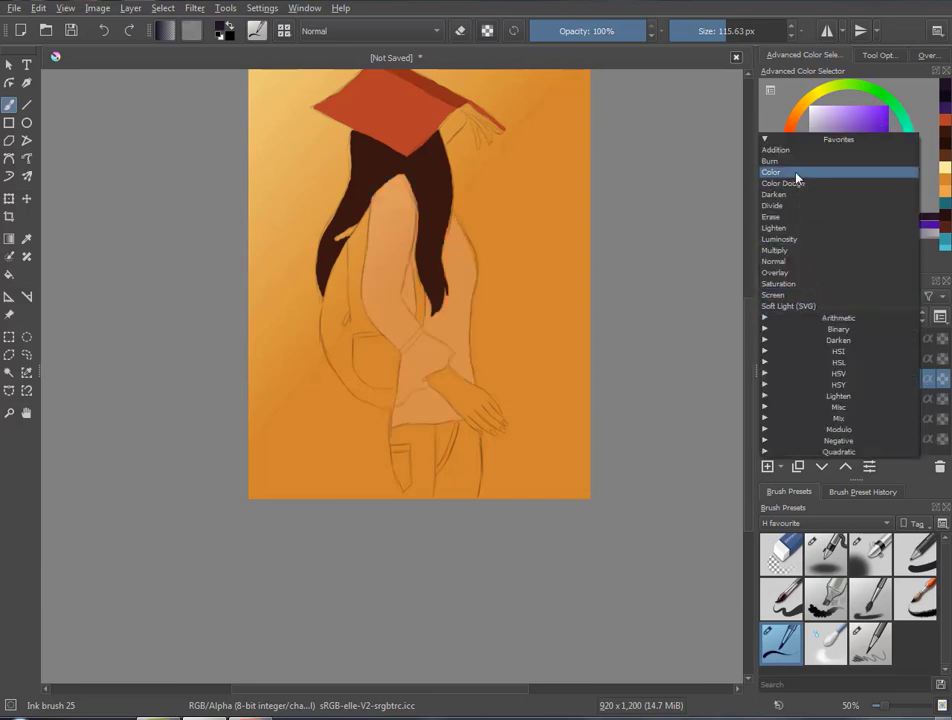
{"action": "left_click", "coordinate": [797, 177]}
{"action": "left_click", "coordinate": [810, 297]}
{"action": "left_click", "coordinate": [808, 275]}
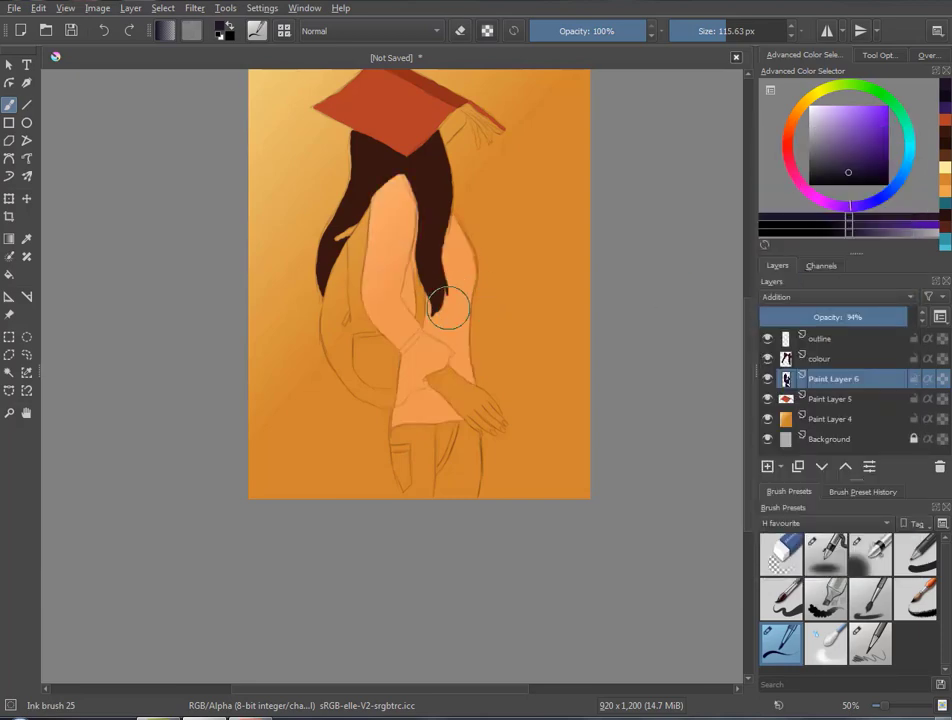
Add a new paint layer and paint dark grey strands left of the jacket
{"action": "key", "text": "1"}
{"action": "scroll", "coordinate": [740, 360], "scroll_direction": "up", "scroll_amount": 2}
{"action": "left_click", "coordinate": [767, 466]}
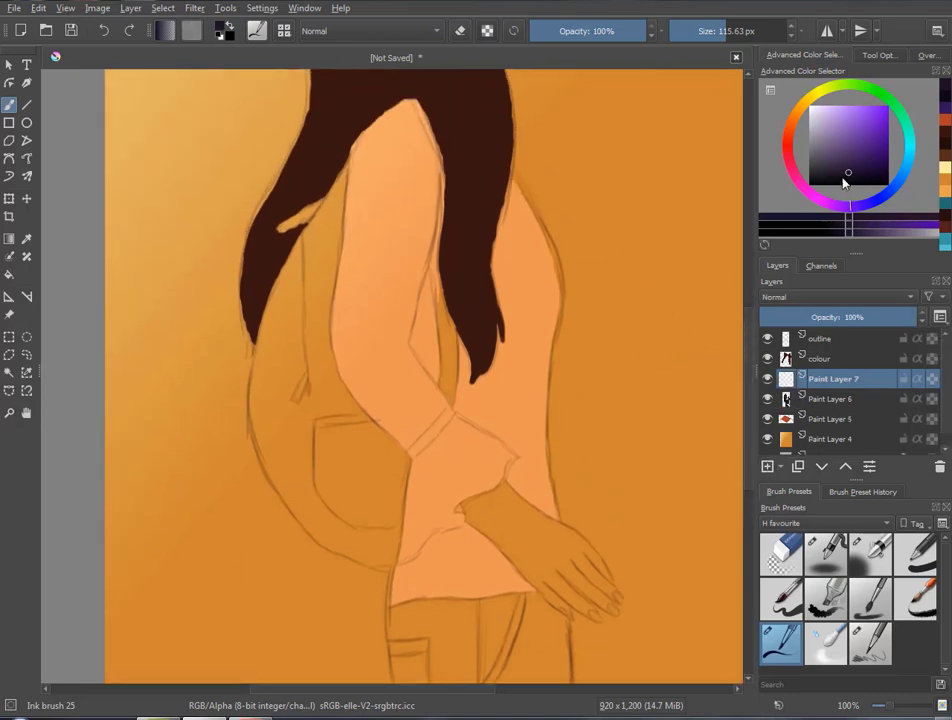
{"action": "left_click", "coordinate": [807, 177]}
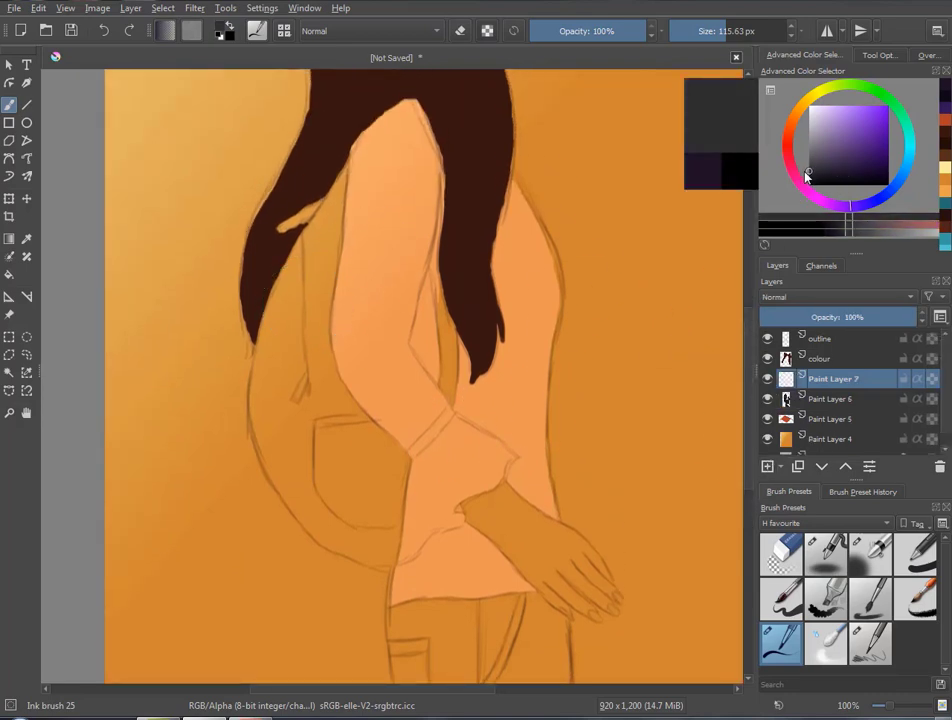
{"action": "mouse_move", "coordinate": [295, 350]}
{"action": "left_mouse_down"}
{"action": "mouse_move", "coordinate": [312, 212]}
{"action": "mouse_move", "coordinate": [332, 189]}
{"action": "left_mouse_up"}
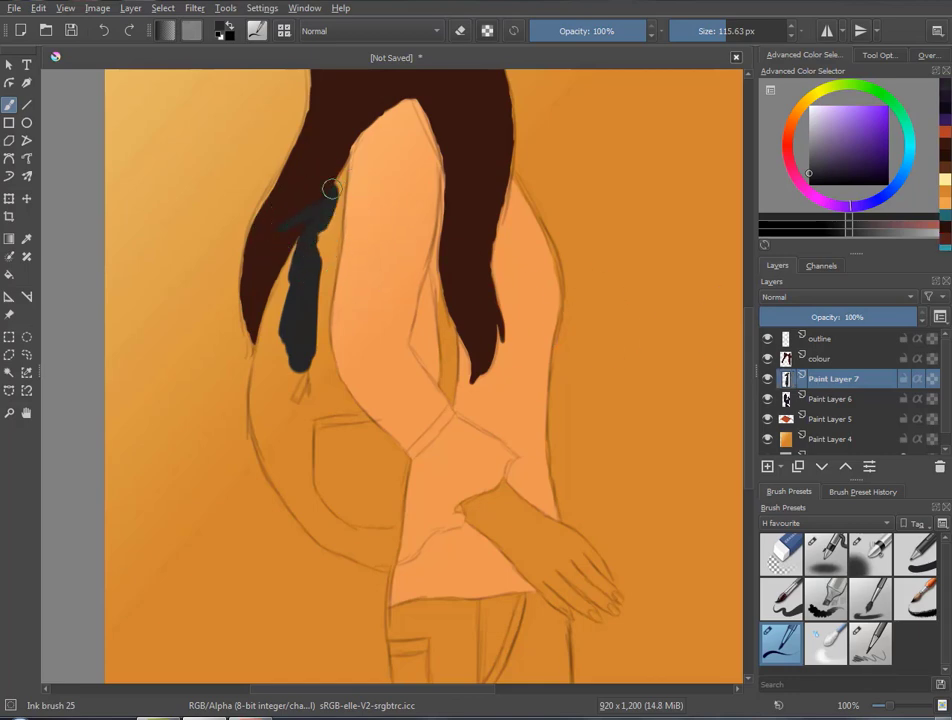
Move the strands layer below Paint Layer 6 and extend the grey along the jacket edge
{"action": "left_click_drag", "start_coordinate": [830, 378], "coordinate": [830, 400]}
{"action": "left_click_drag", "start_coordinate": [330, 197], "coordinate": [333, 226]}
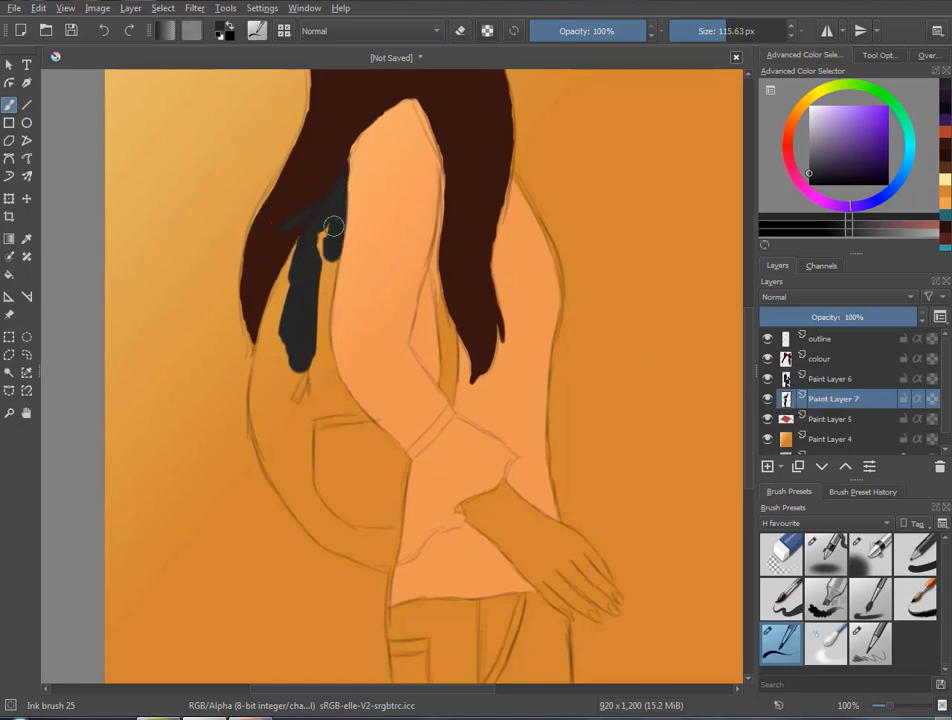
{"action": "key", "text": "ctrl+z"}
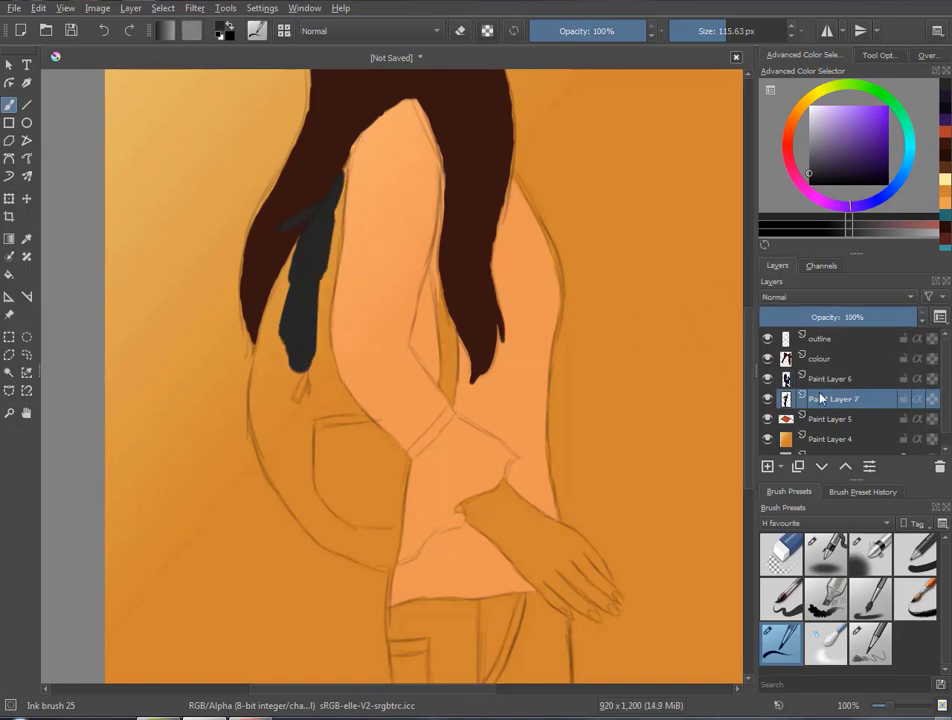
{"action": "mouse_move", "coordinate": [328, 222]}
{"action": "left_mouse_down"}
{"action": "mouse_move", "coordinate": [338, 250]}
{"action": "mouse_move", "coordinate": [336, 203]}
{"action": "left_mouse_up"}
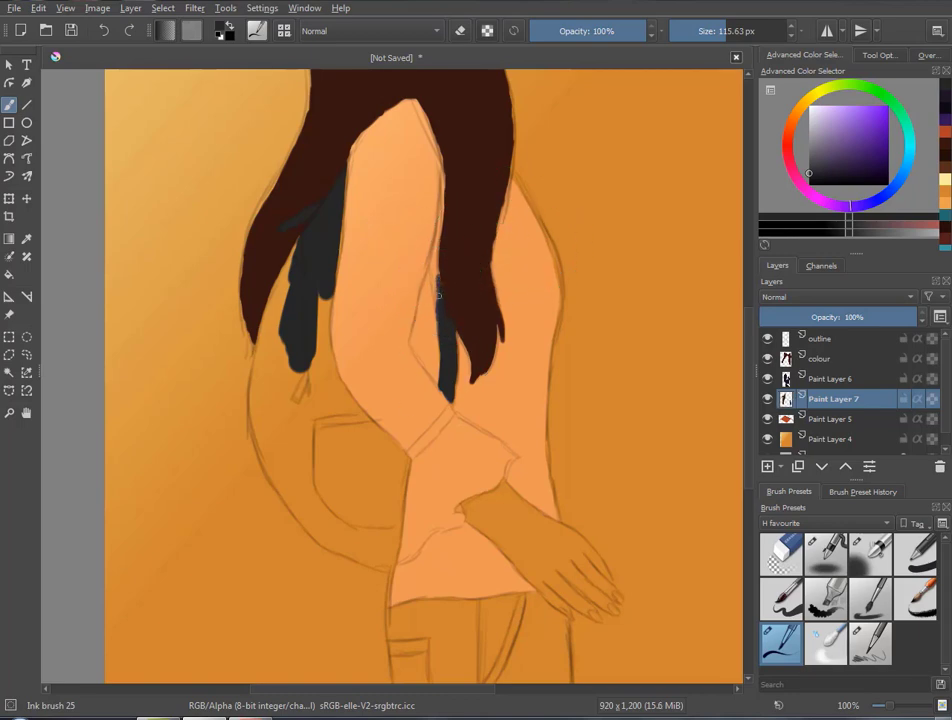
Extend the dark grey strip up the arm edge on Paint Layer 7
{"action": "left_click", "coordinate": [833, 378]}
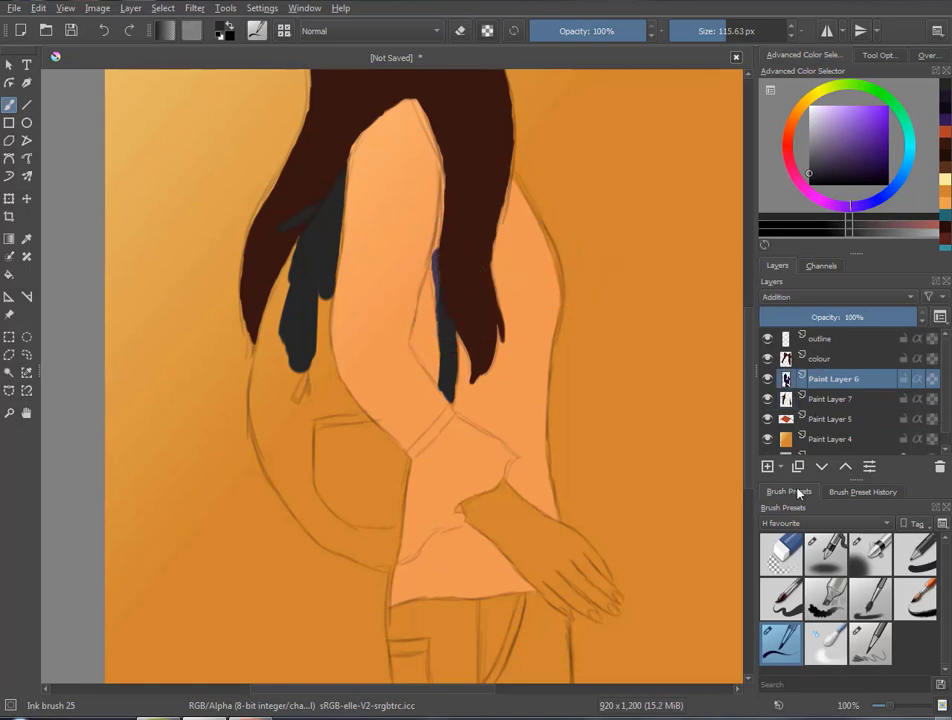
{"action": "left_click", "coordinate": [781, 553]}
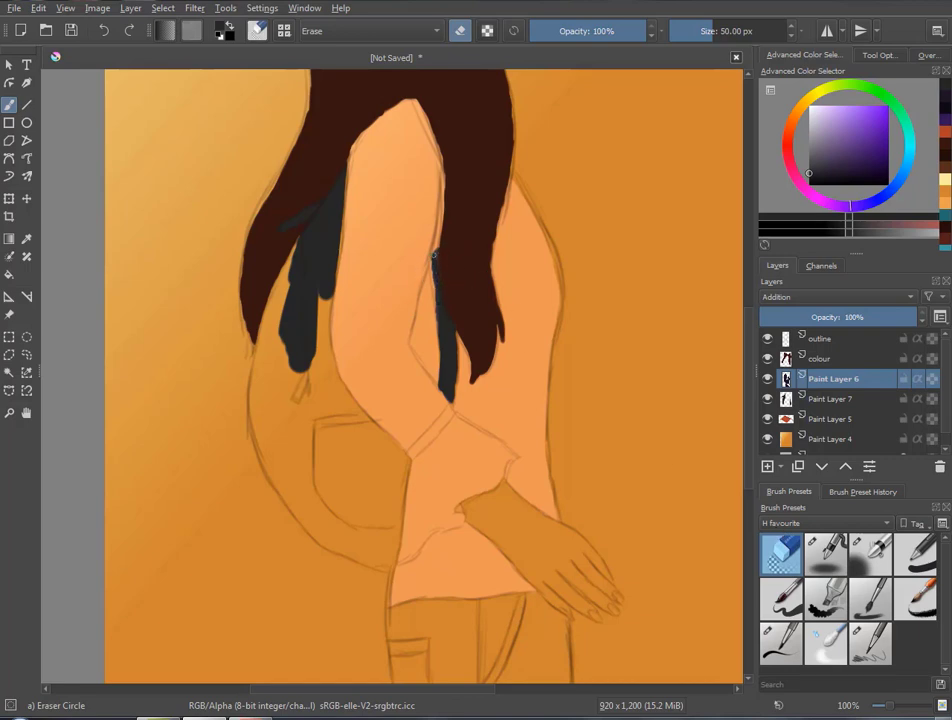
{"action": "key", "text": "Page_Down"}
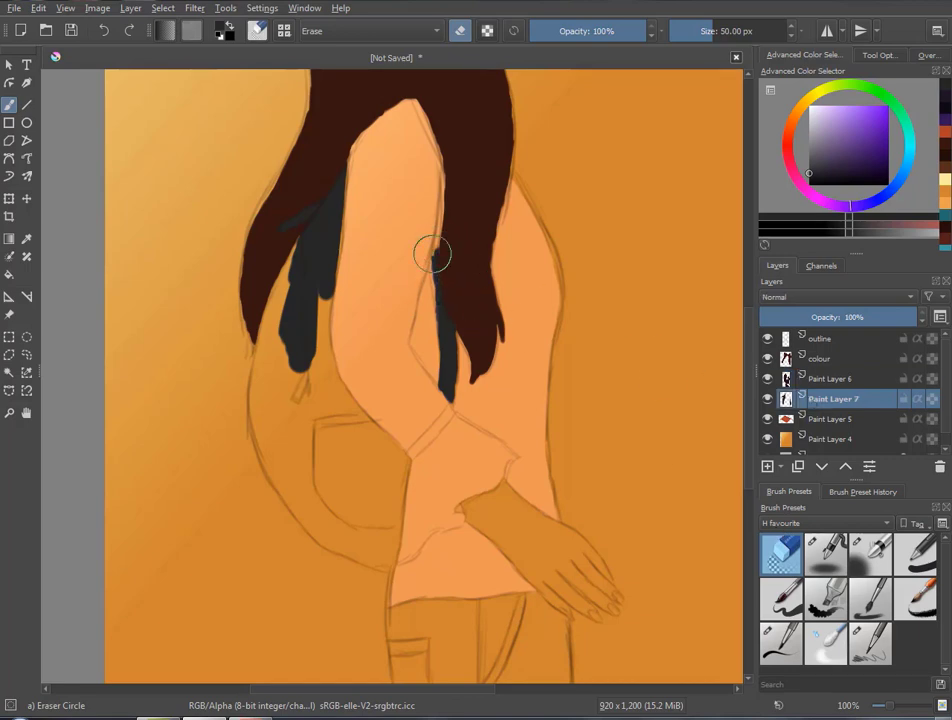
{"action": "left_click", "coordinate": [788, 647]}
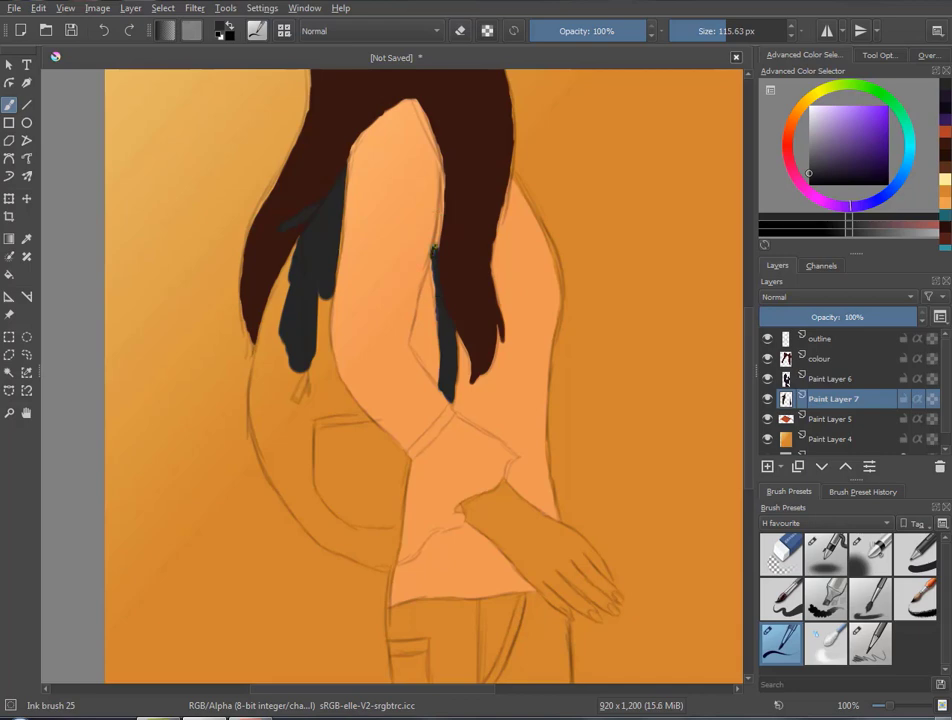
{"action": "left_click_drag", "start_coordinate": [434, 249], "coordinate": [440, 220]}
{"action": "key", "text": "/"}
{"action": "left_click", "coordinate": [818, 380]}
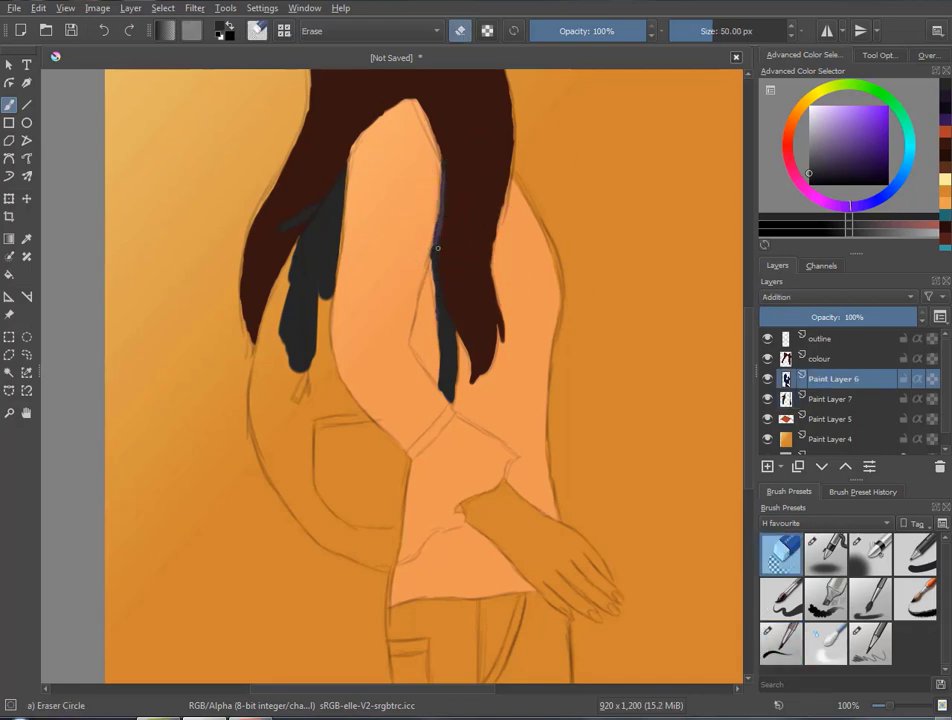
{"action": "left_click", "coordinate": [783, 645]}
{"action": "key", "text": "Page_Down"}
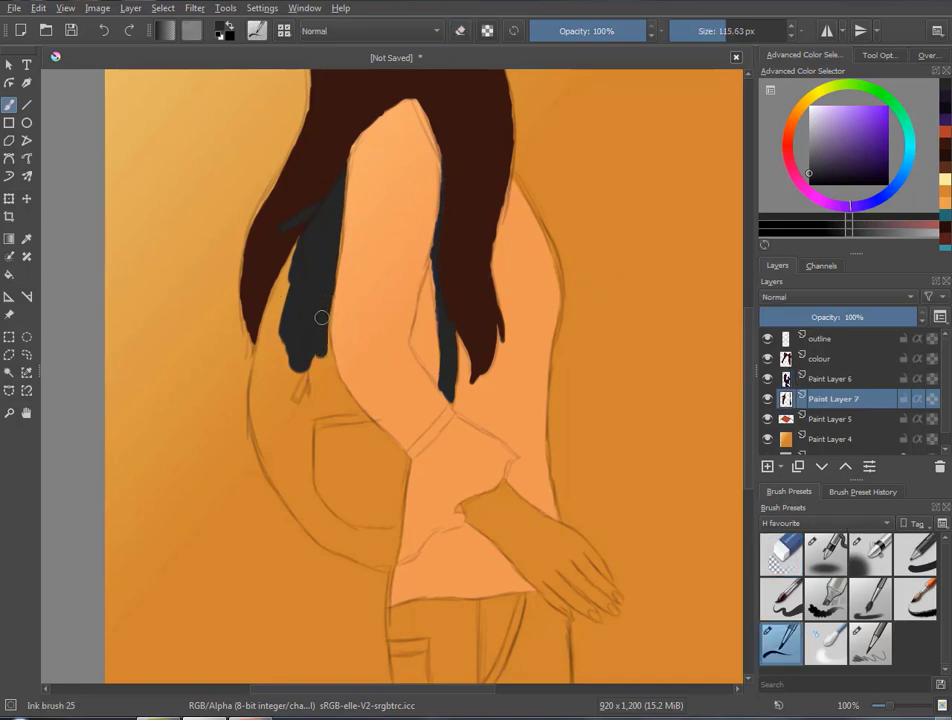
Paint a broad dark grey mass down the left side to the jacket hem
{"action": "mouse_move", "coordinate": [321, 317]}
{"action": "left_mouse_down"}
{"action": "mouse_move", "coordinate": [308, 342]}
{"action": "mouse_move", "coordinate": [295, 297]}
{"action": "mouse_move", "coordinate": [276, 293]}
{"action": "mouse_move", "coordinate": [266, 328]}
{"action": "left_mouse_up"}
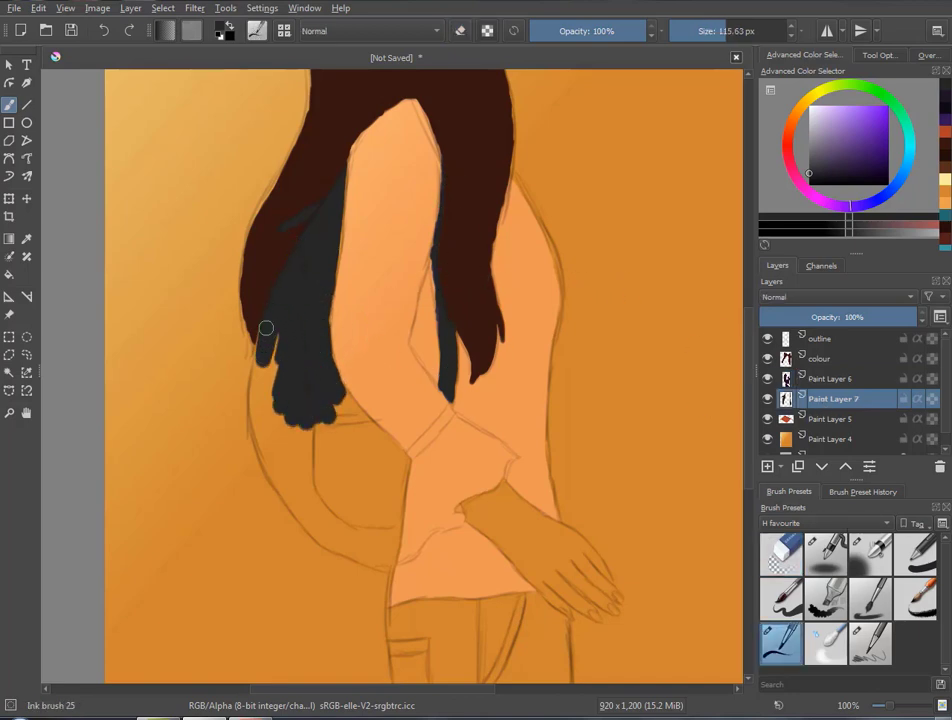
{"action": "mouse_move", "coordinate": [255, 391]}
{"action": "left_mouse_down"}
{"action": "mouse_move", "coordinate": [258, 440]}
{"action": "mouse_move", "coordinate": [285, 470]}
{"action": "mouse_move", "coordinate": [335, 500]}
{"action": "mouse_move", "coordinate": [386, 480]}
{"action": "mouse_move", "coordinate": [392, 535]}
{"action": "left_mouse_up"}
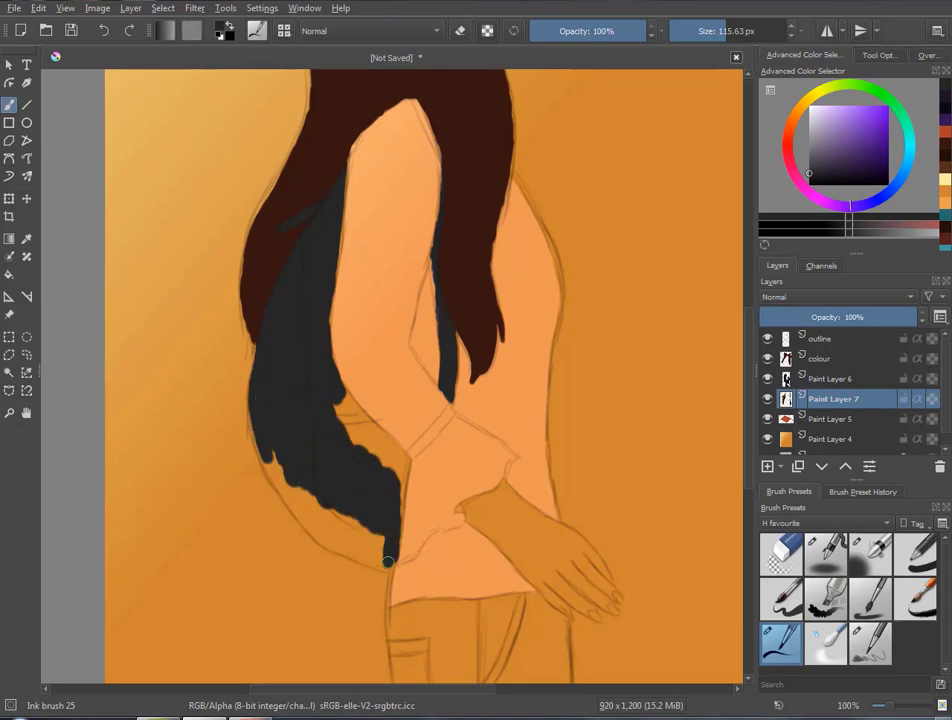
{"action": "key", "text": "plus"}
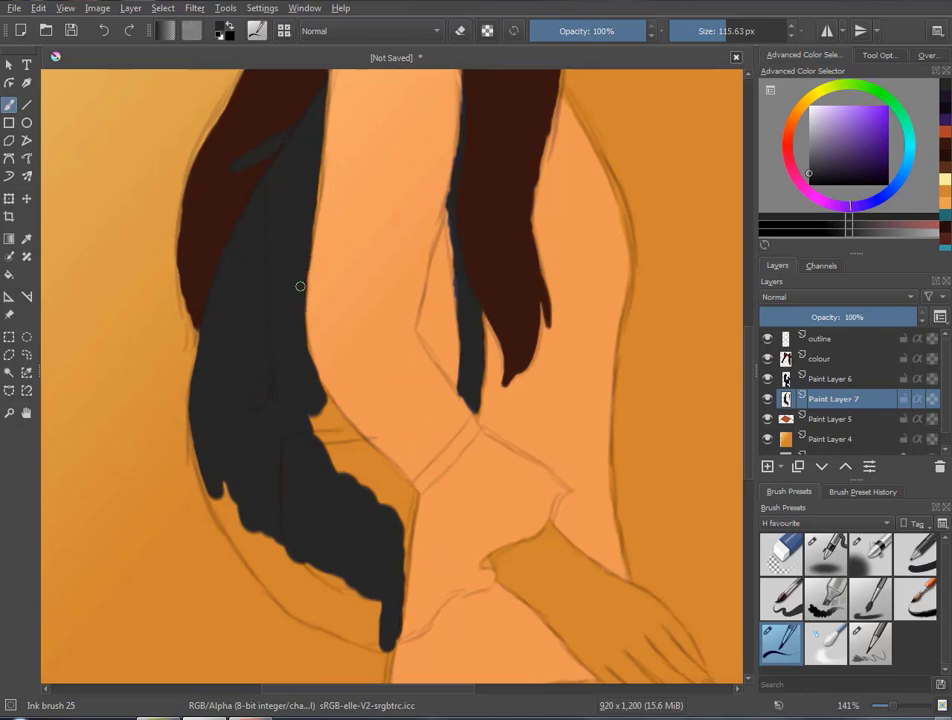
{"action": "mouse_move", "coordinate": [300, 286]}
{"action": "left_mouse_down"}
{"action": "mouse_move", "coordinate": [336, 457]}
{"action": "mouse_move", "coordinate": [319, 404]}
{"action": "mouse_move", "coordinate": [358, 445]}
{"action": "mouse_move", "coordinate": [374, 501]}
{"action": "left_mouse_up"}
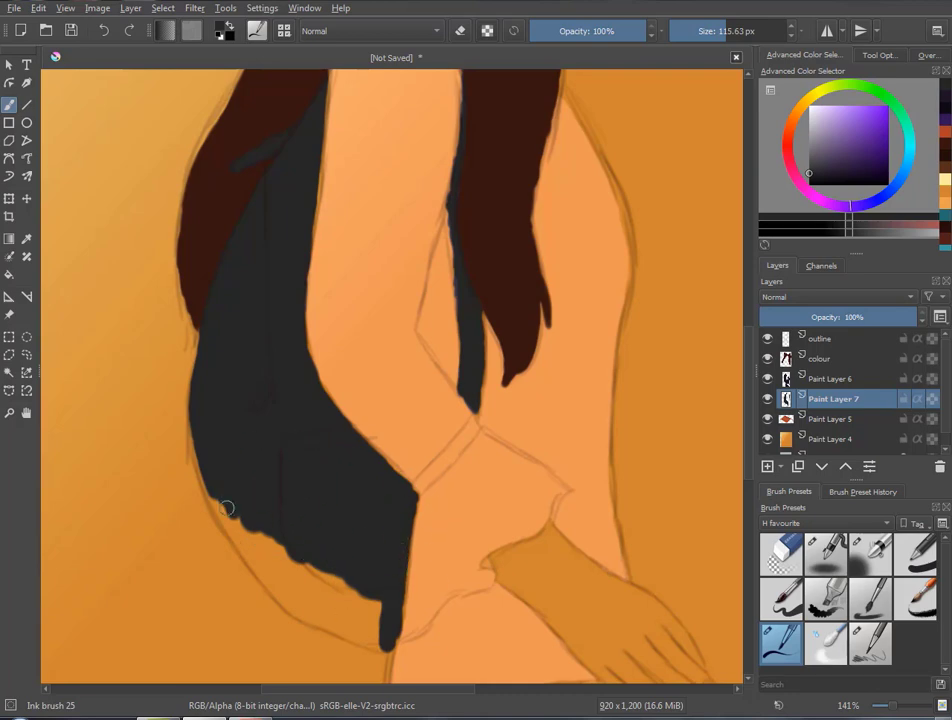
{"action": "mouse_move", "coordinate": [239, 538]}
{"action": "left_mouse_down"}
{"action": "mouse_move", "coordinate": [295, 631]}
{"action": "mouse_move", "coordinate": [365, 660]}
{"action": "mouse_move", "coordinate": [278, 573]}
{"action": "mouse_move", "coordinate": [259, 567]}
{"action": "mouse_move", "coordinate": [320, 630]}
{"action": "mouse_move", "coordinate": [370, 640]}
{"action": "mouse_move", "coordinate": [367, 624]}
{"action": "left_mouse_up"}
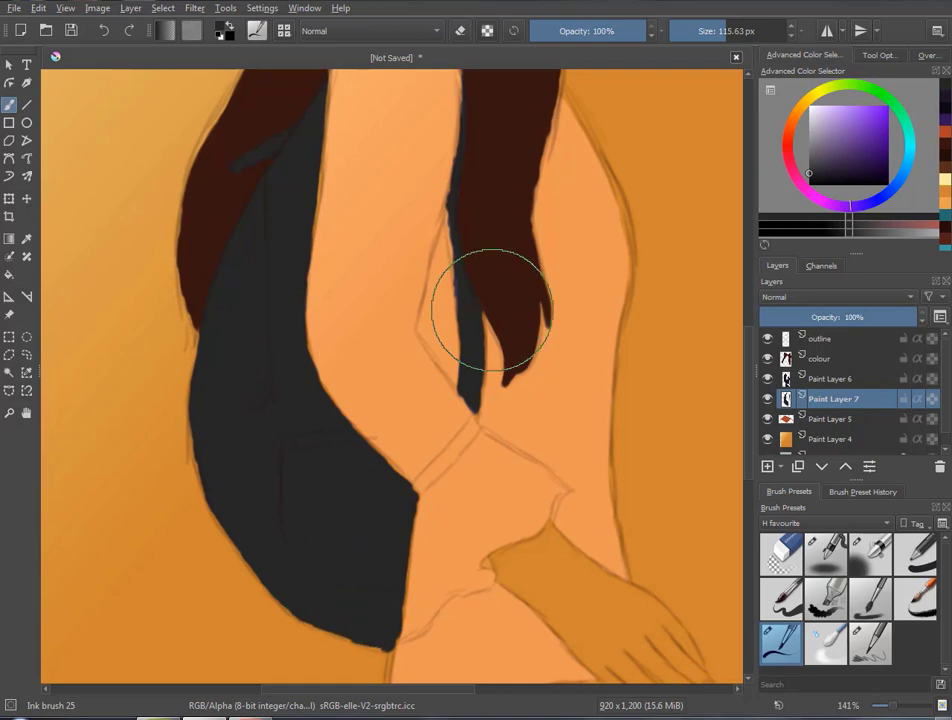
{"action": "key", "text": "minus"}
{"action": "key", "text": "minus"}
Add Paint Layer 8 for the tassel in a light colour, zooming and rotating toward the cap
{"action": "left_click", "coordinate": [812, 119]}
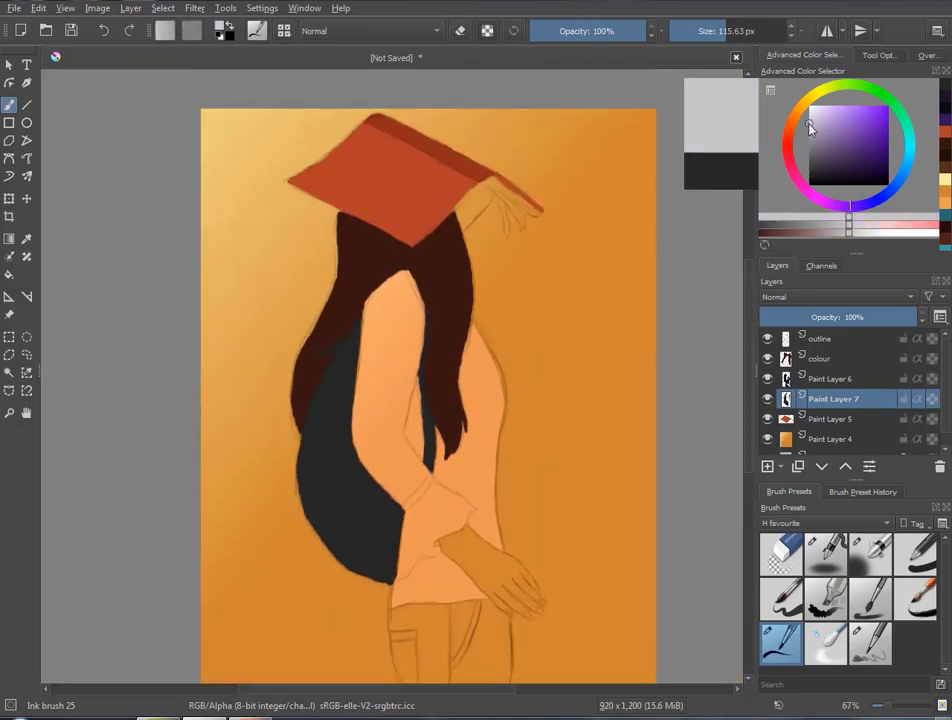
{"action": "key", "text": "plus"}
{"action": "key", "text": "plus"}
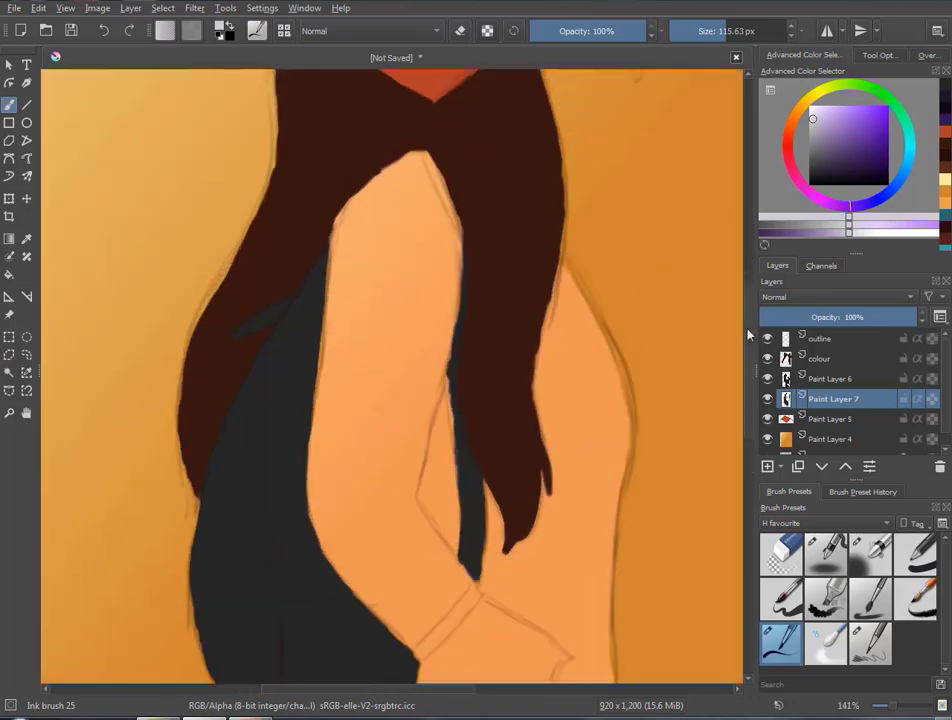
{"action": "scroll", "coordinate": [635, 262], "scroll_direction": "up", "scroll_amount": 5}
{"action": "key", "text": "Insert"}
{"action": "left_click_drag", "start_coordinate": [635, 262], "coordinate": [440, 100]}
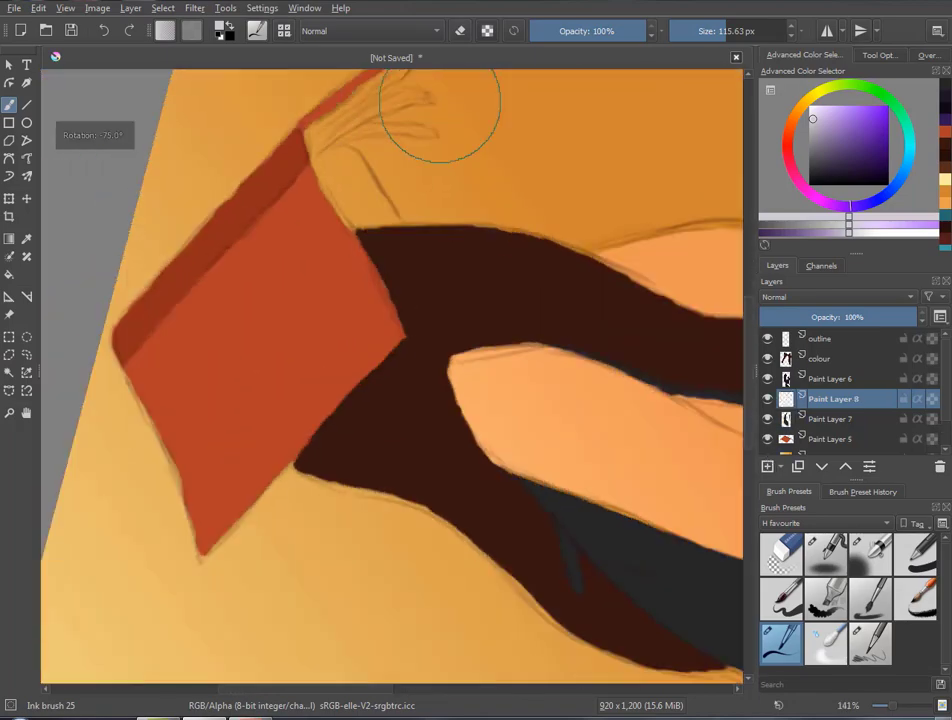
{"action": "scroll", "coordinate": [390, 380], "scroll_direction": "up", "scroll_amount": 3}
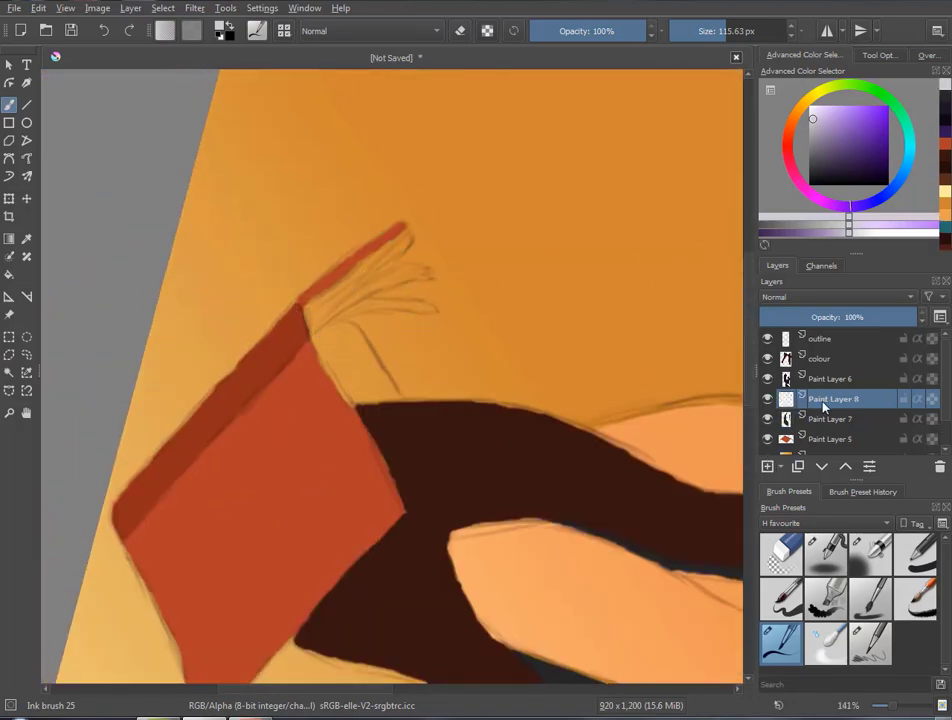
{"action": "left_click_drag", "start_coordinate": [830, 398], "coordinate": [830, 432]}
{"action": "key", "text": "ctrl+z"}
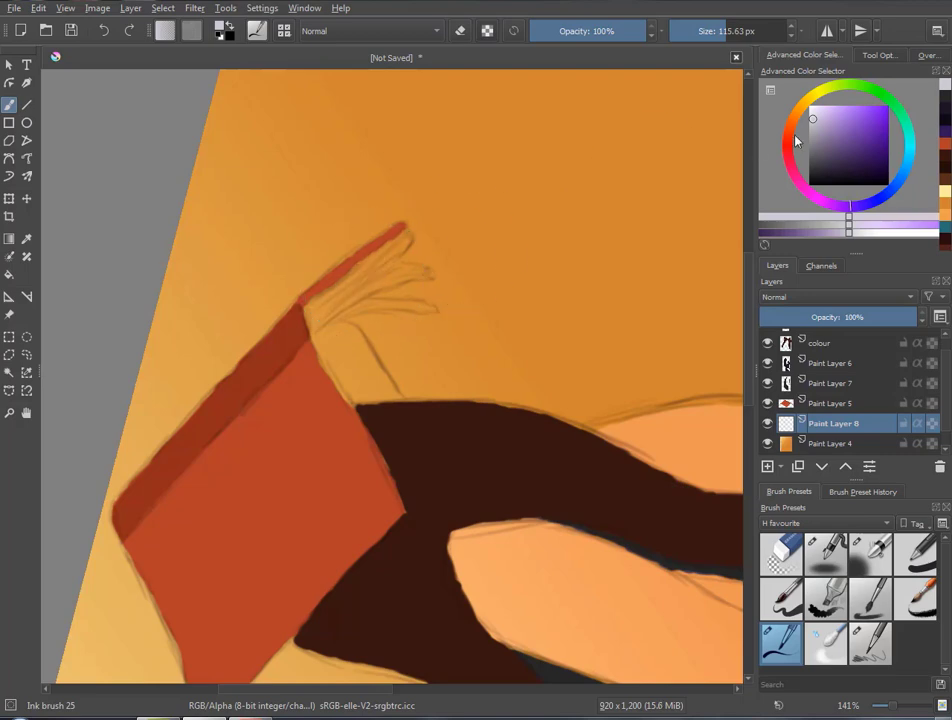
Test grey and pinkish tones on the tassel, undoing each stroke
{"action": "left_click", "coordinate": [809, 134]}
{"action": "left_click_drag", "start_coordinate": [325, 300], "coordinate": [348, 285]}
{"action": "key", "text": "ctrl+z"}
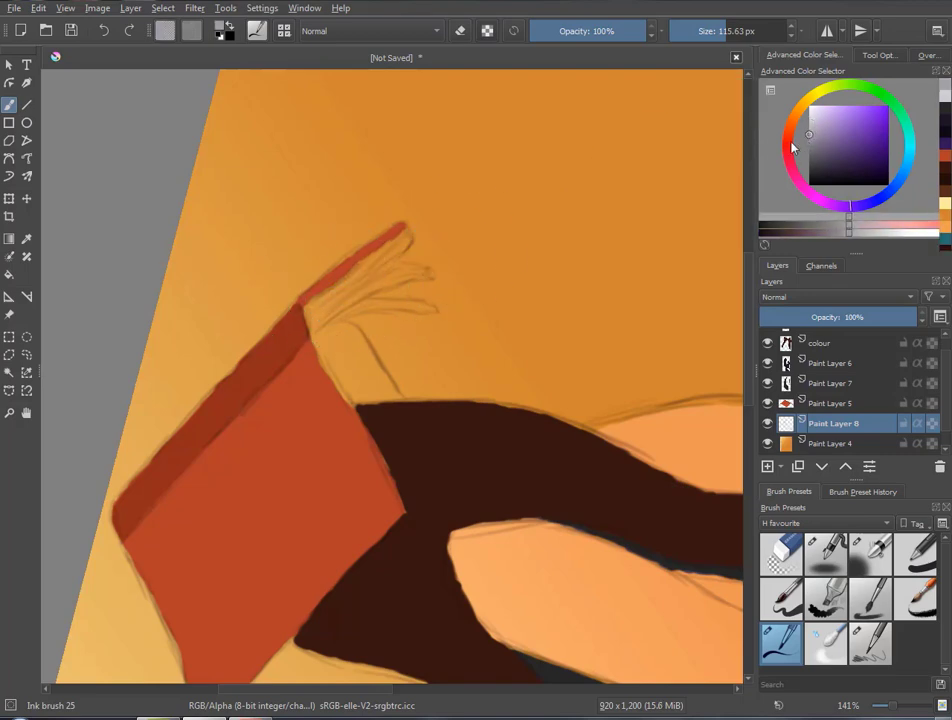
{"action": "mouse_move", "coordinate": [790, 140]}
{"action": "left_mouse_down"}
{"action": "mouse_move", "coordinate": [798, 177]}
{"action": "mouse_move", "coordinate": [808, 152]}
{"action": "left_mouse_up"}
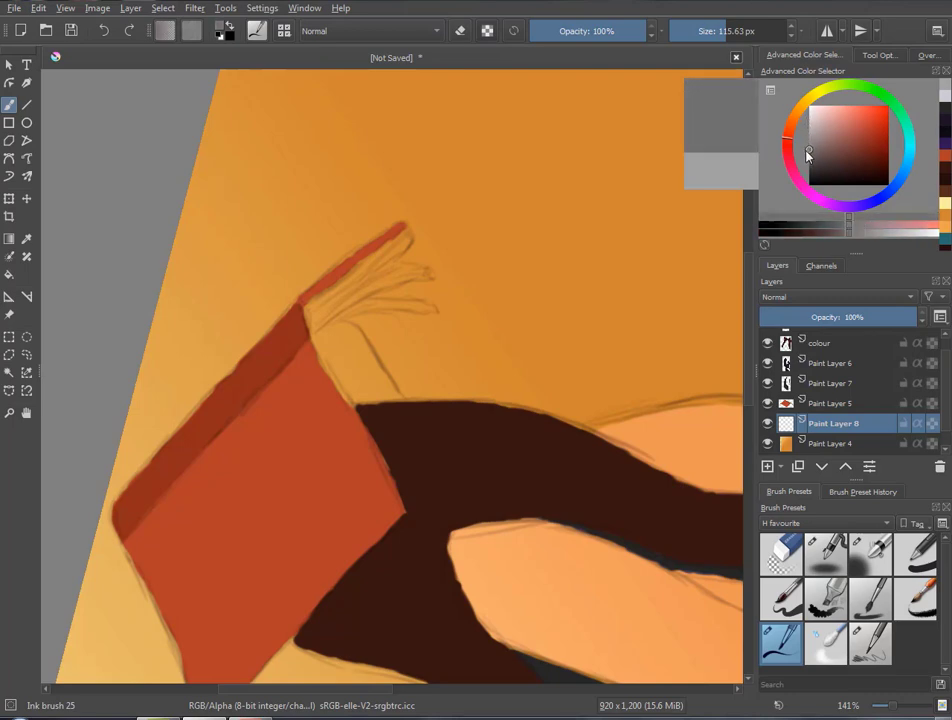
{"action": "left_click_drag", "start_coordinate": [352, 296], "coordinate": [376, 274]}
{"action": "key", "text": "ctrl+z"}
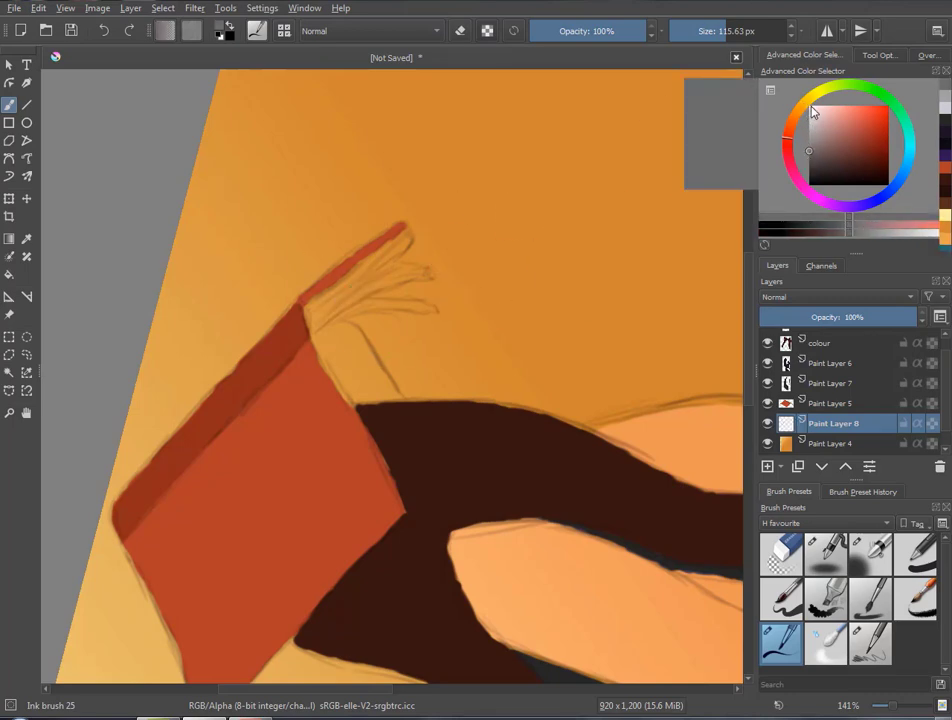
Paint white tassel strands along the cap edge, then reset the view rotation
{"action": "left_click", "coordinate": [811, 108]}
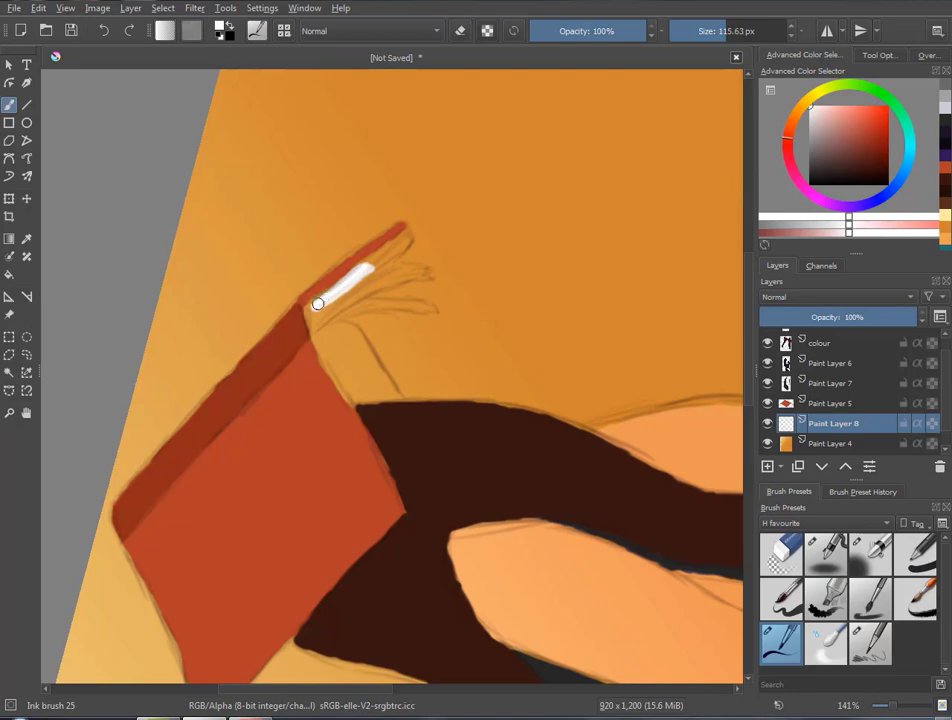
{"action": "left_click_drag", "start_coordinate": [324, 316], "coordinate": [359, 269]}
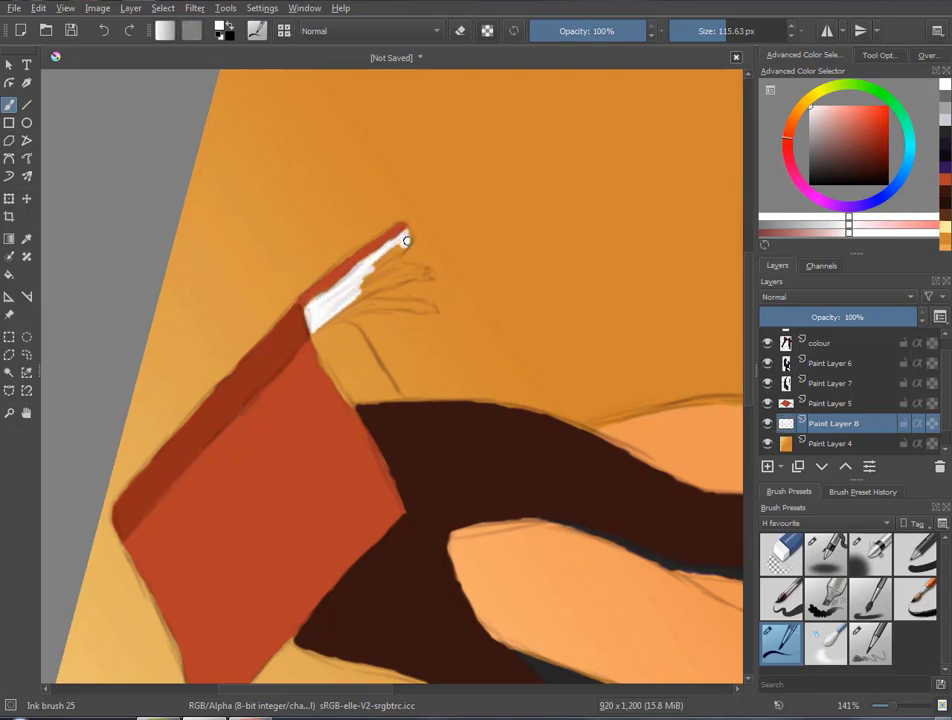
{"action": "left_click_drag", "start_coordinate": [361, 276], "coordinate": [316, 299]}
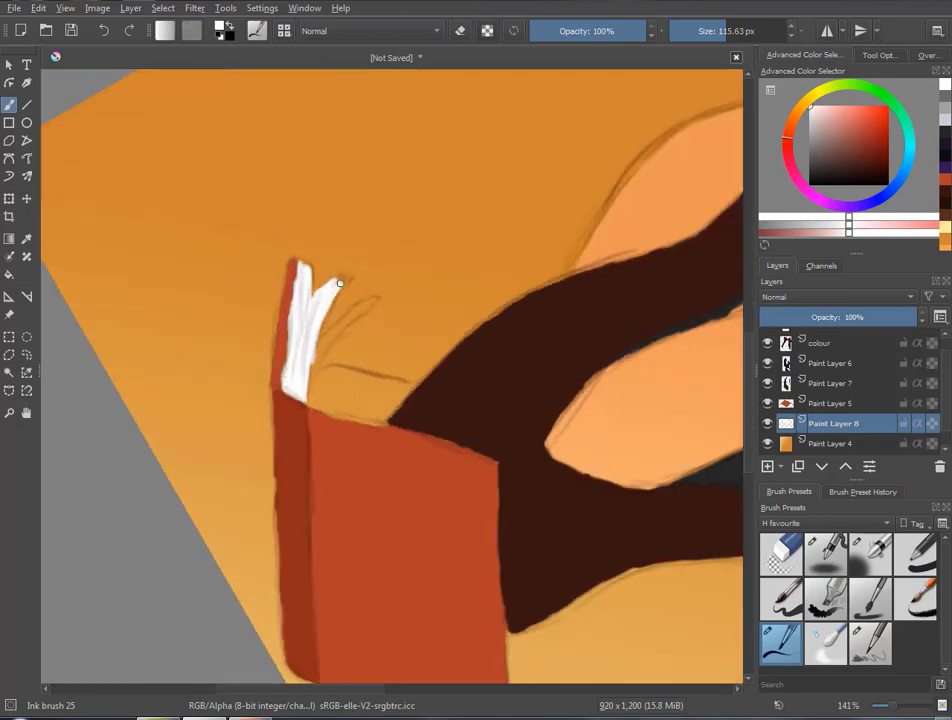
{"action": "left_click_drag", "start_coordinate": [336, 290], "coordinate": [345, 279]}
{"action": "key", "text": "5"}
{"action": "key", "text": "2"}
{"action": "key", "text": "1"}
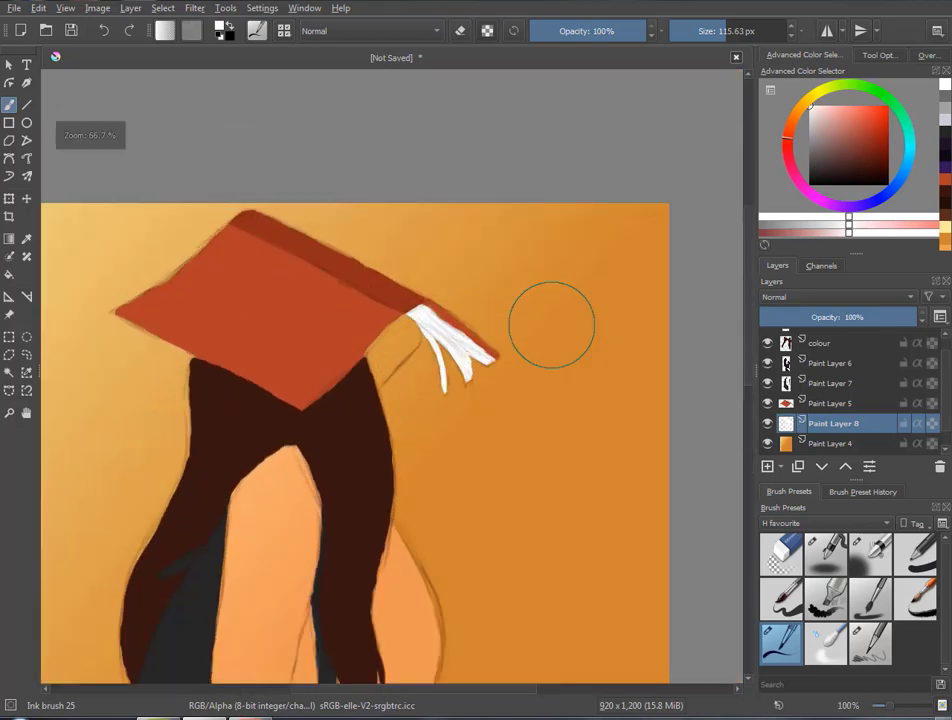
Lower Paint Layer 8's opacity to 54% and add a new paint layer
{"action": "left_click", "coordinate": [893, 316]}
{"action": "left_click_drag", "start_coordinate": [879, 316], "coordinate": [846, 316]}
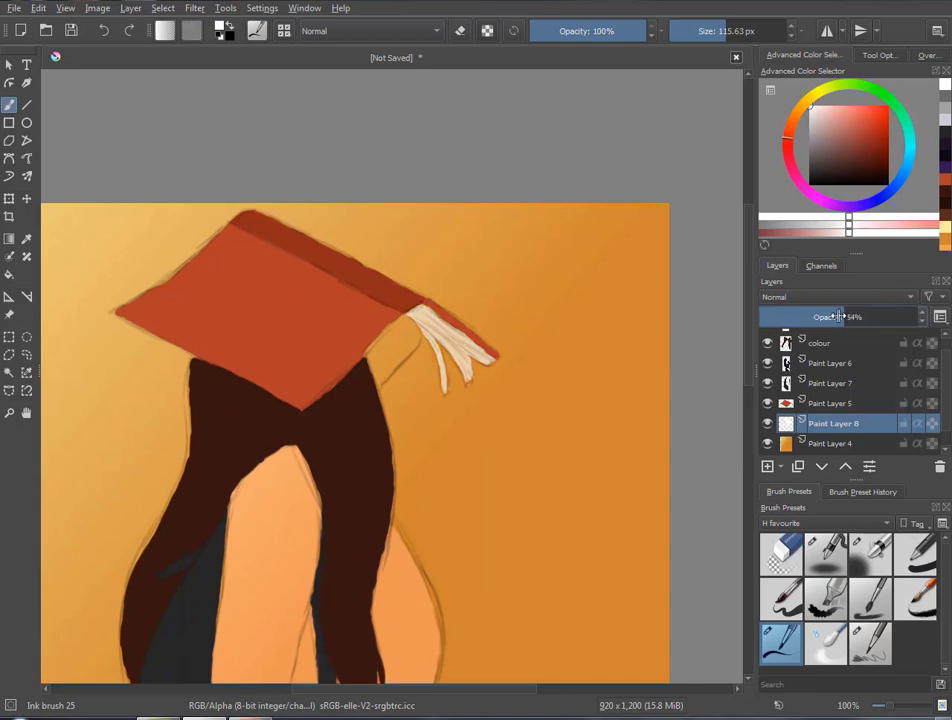
{"action": "key", "text": "plus"}
{"action": "left_click", "coordinate": [767, 465]}
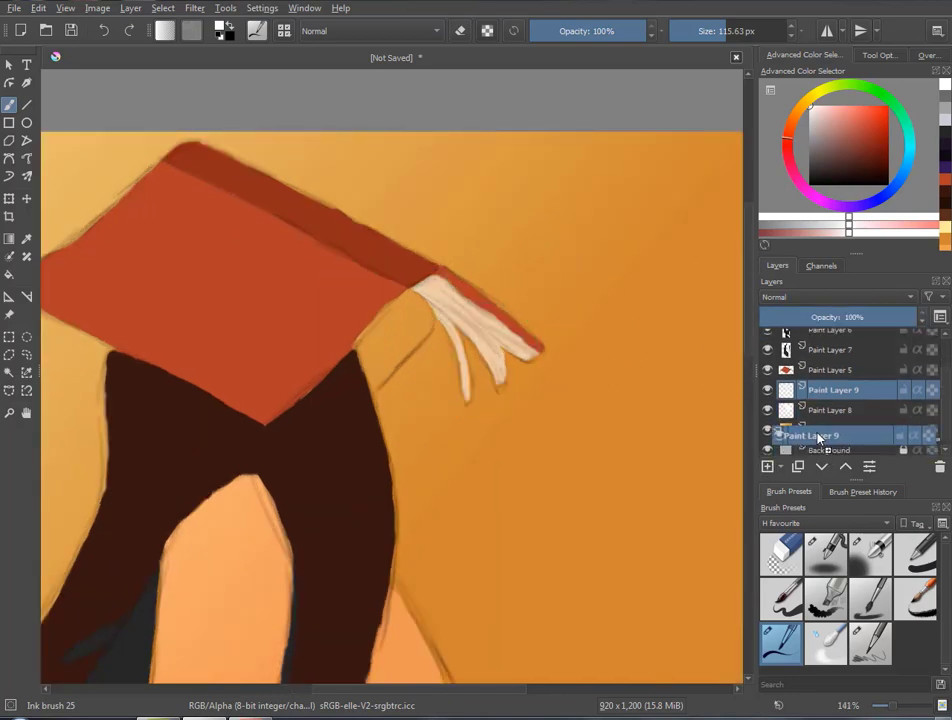
Fill the hand under the cap with tan-orange, replacing an earlier light tan fill
{"action": "left_click", "coordinate": [805, 108]}
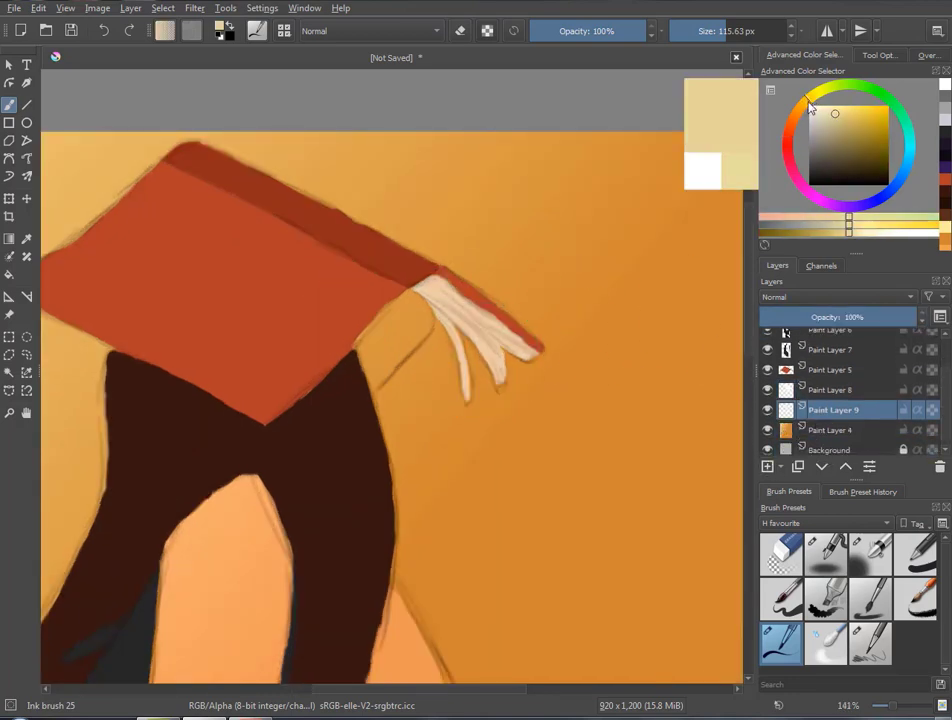
{"action": "left_click", "coordinate": [848, 120]}
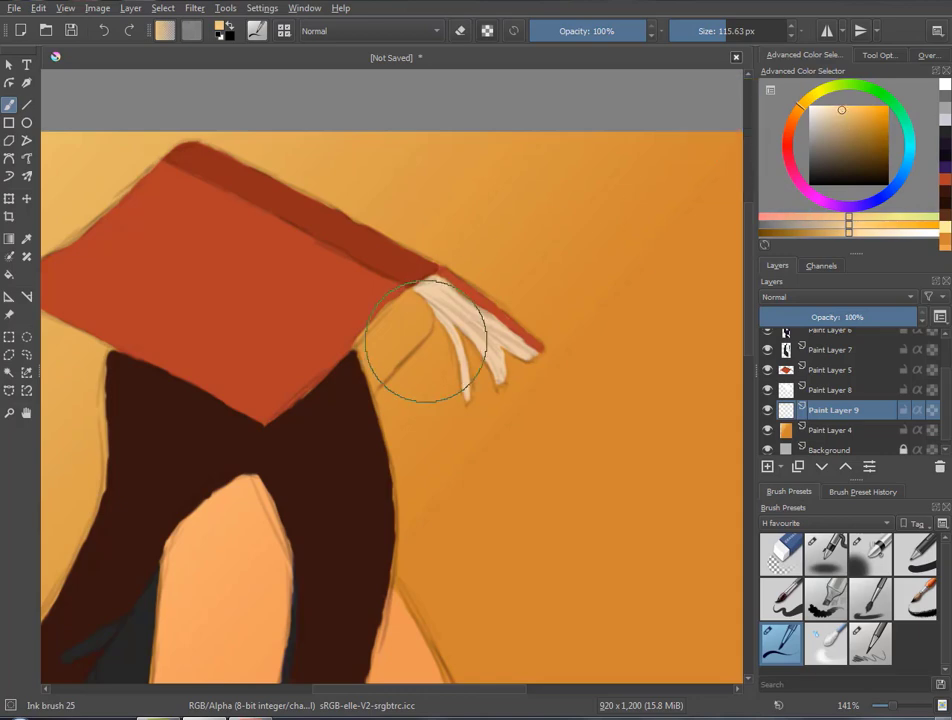
{"action": "mouse_move", "coordinate": [405, 338]}
{"action": "left_mouse_down"}
{"action": "mouse_move", "coordinate": [394, 316]}
{"action": "mouse_move", "coordinate": [380, 365]}
{"action": "mouse_move", "coordinate": [404, 323]}
{"action": "mouse_move", "coordinate": [423, 319]}
{"action": "mouse_move", "coordinate": [405, 347]}
{"action": "left_mouse_up"}
{"action": "key", "text": "ctrl+z"}
{"action": "key", "text": "ctrl+z"}
{"action": "key", "text": "ctrl+z"}
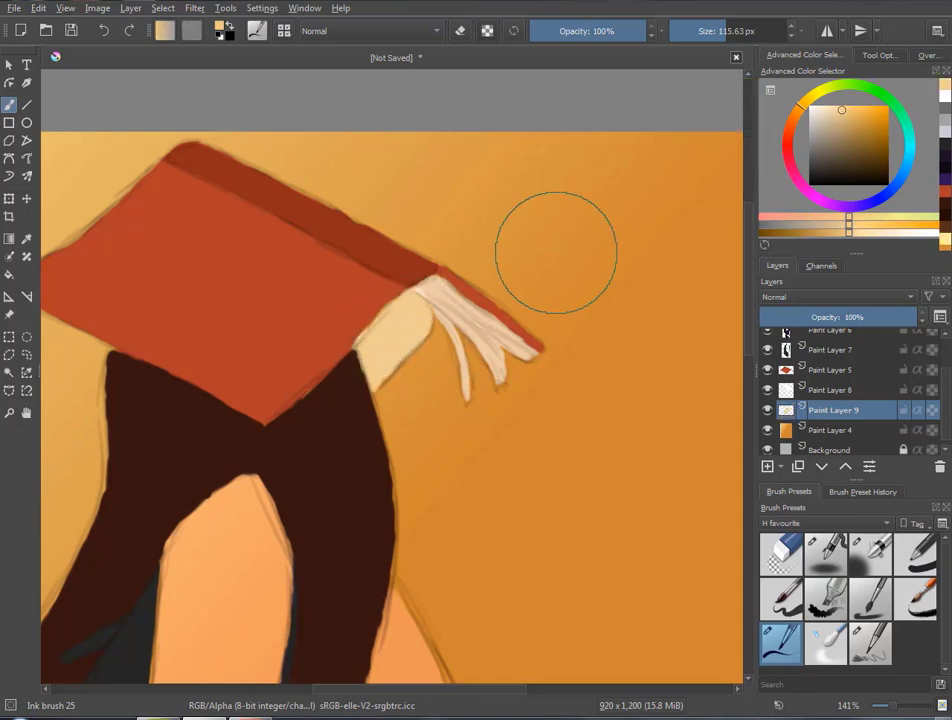
{"action": "left_click_drag", "start_coordinate": [841, 115], "coordinate": [857, 113]}
{"action": "left_click_drag", "start_coordinate": [378, 352], "coordinate": [402, 311]}
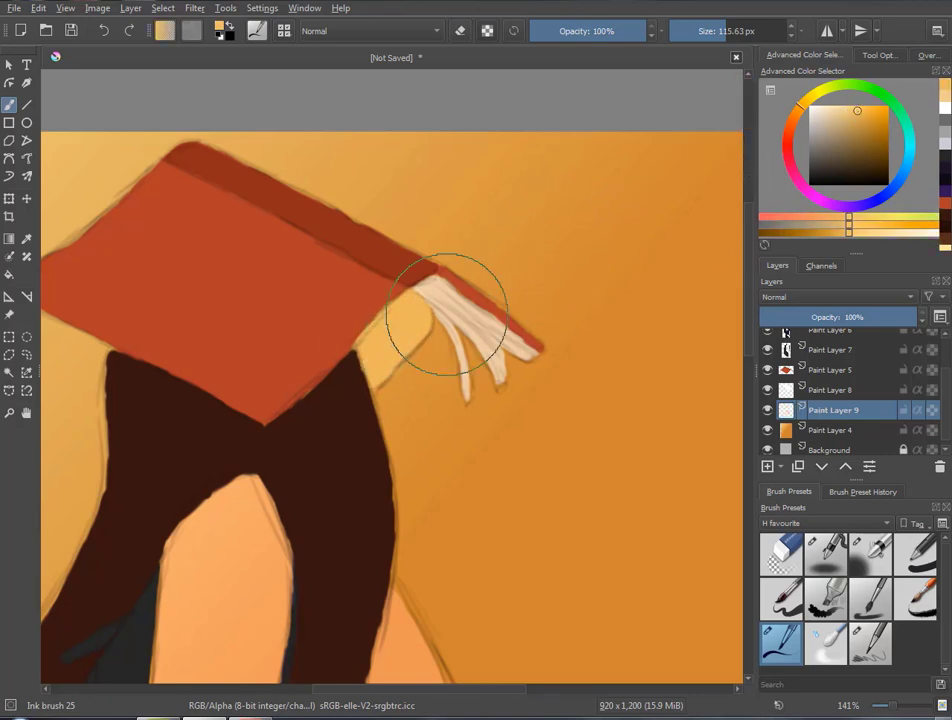
{"action": "key", "text": "minus"}
{"action": "key", "text": "minus"}
{"action": "key", "text": "minus"}
{"action": "key", "text": "minus"}
Fill the wrist and back of the hand light yellow with a smaller brush
{"action": "scroll", "coordinate": [414, 404], "scroll_direction": "up", "scroll_amount": 4}
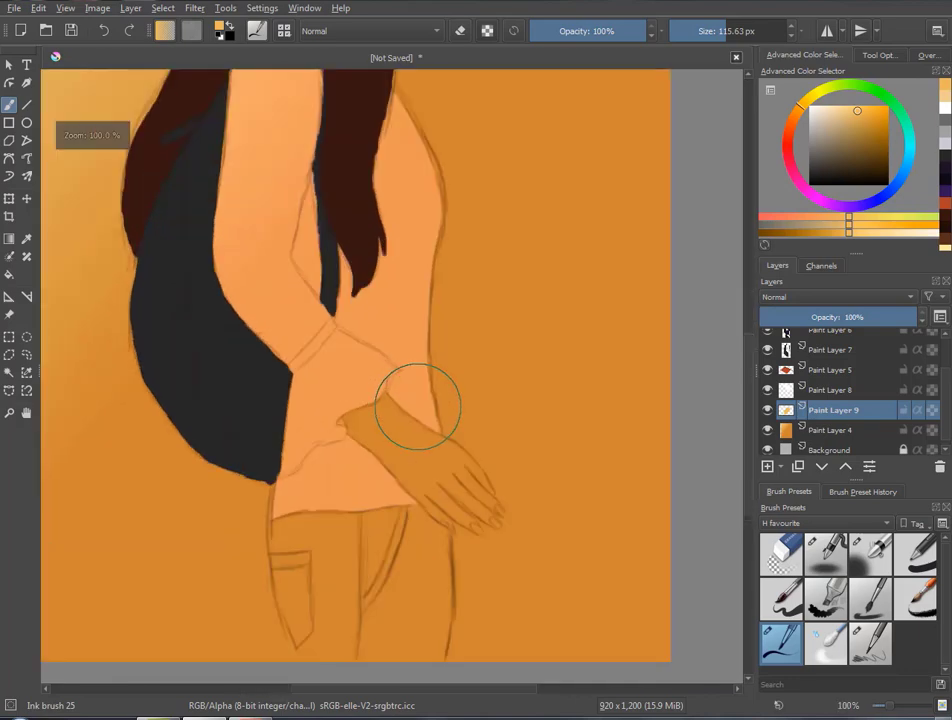
{"action": "left_click_drag", "start_coordinate": [380, 450], "coordinate": [367, 430]}
{"action": "key", "text": "ctrl+z"}
{"action": "left_click", "coordinate": [346, 437]}
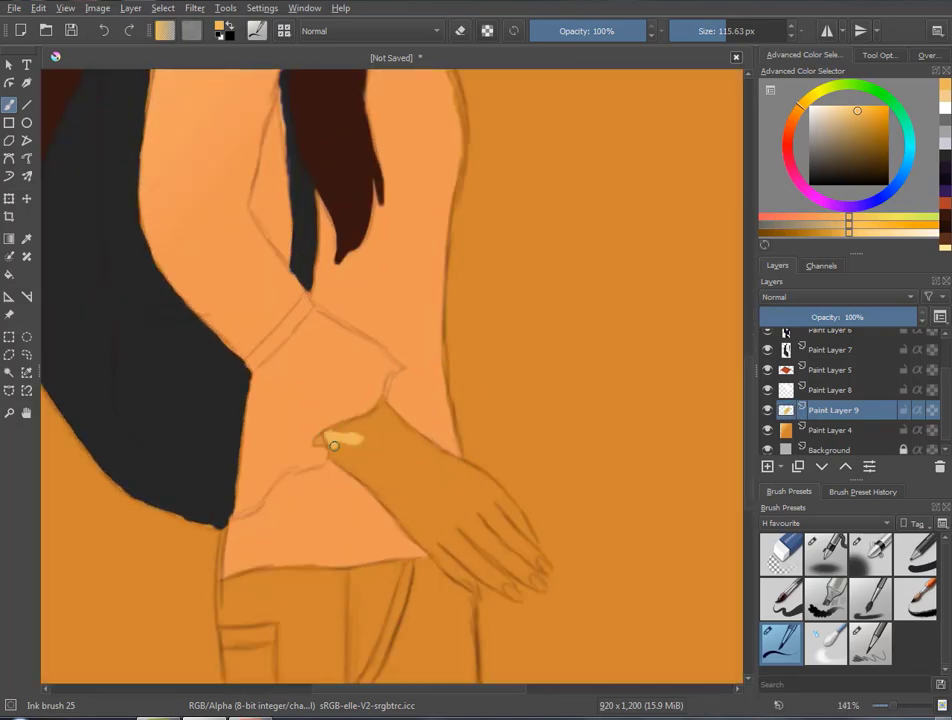
{"action": "key", "text": "ctrl+z"}
{"action": "mouse_move", "coordinate": [340, 414]}
{"action": "left_mouse_down"}
{"action": "mouse_move", "coordinate": [393, 480]}
{"action": "mouse_move", "coordinate": [404, 463]}
{"action": "mouse_move", "coordinate": [369, 435]}
{"action": "mouse_move", "coordinate": [410, 478]}
{"action": "mouse_move", "coordinate": [423, 523]}
{"action": "mouse_move", "coordinate": [444, 472]}
{"action": "left_mouse_up"}
{"action": "key", "text": "plus"}
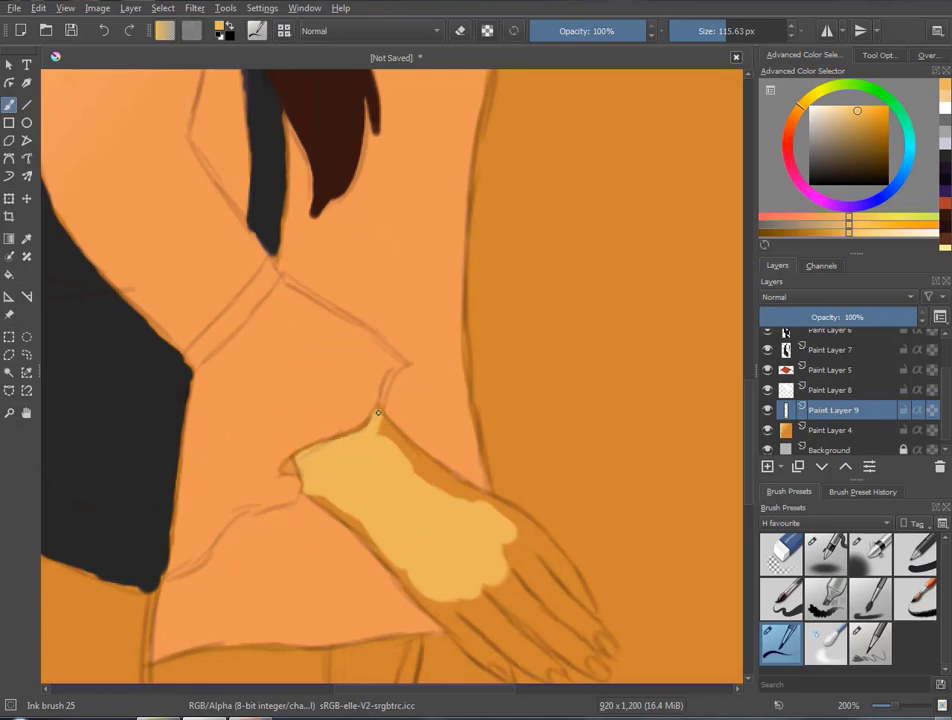
{"action": "left_click_drag", "start_coordinate": [384, 428], "coordinate": [317, 491]}
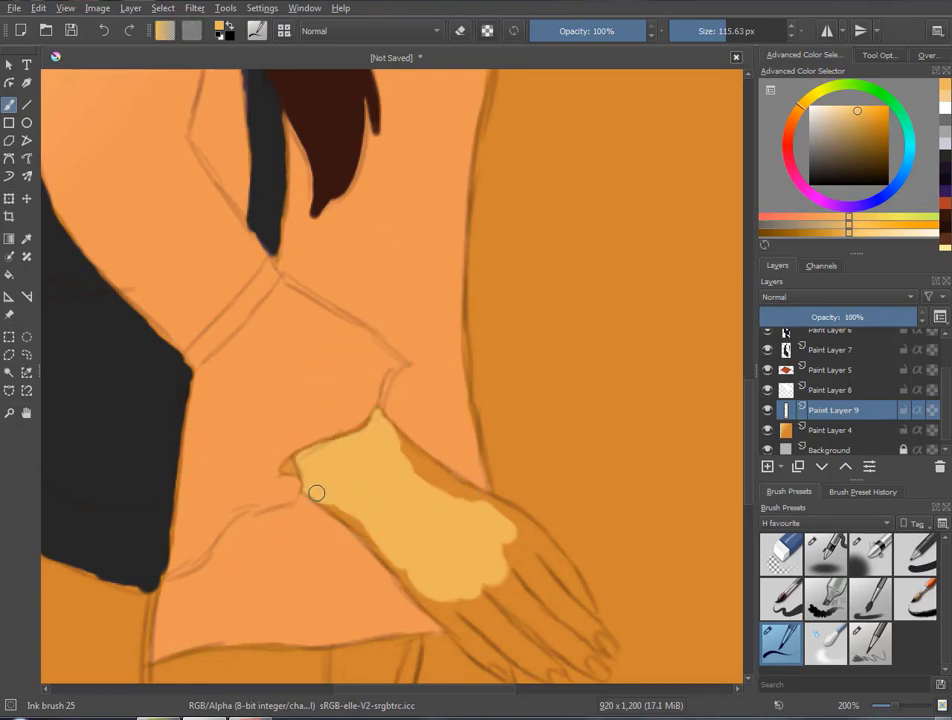
Rotate the view, hide the orange background, and fill the hand's edges and middle fingers
{"action": "key", "text": "6"}
{"action": "key", "text": "6"}
{"action": "key", "text": "6"}
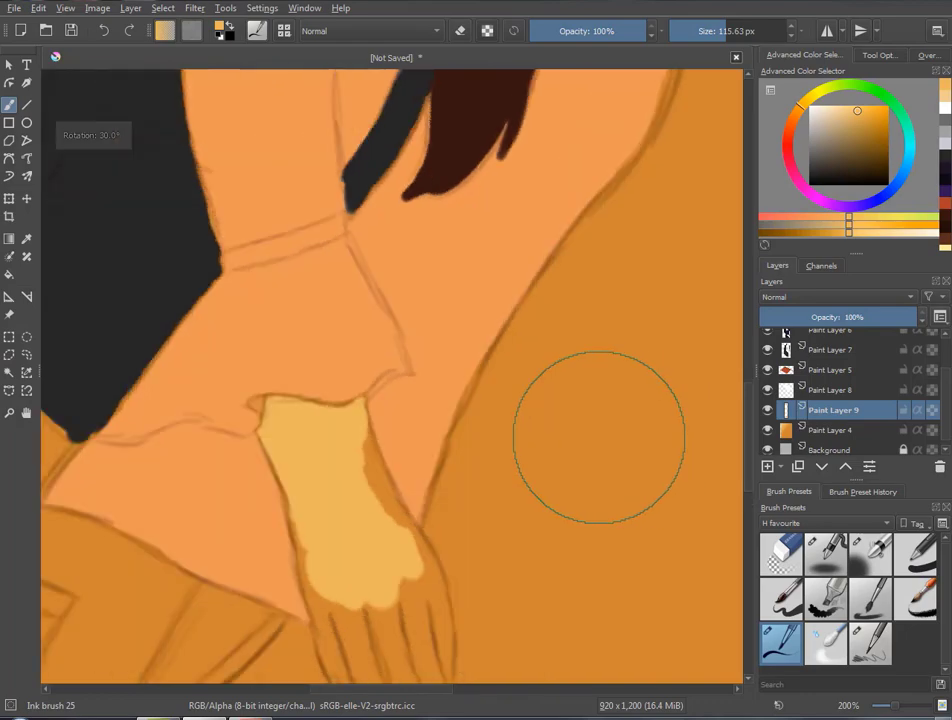
{"action": "key", "text": "6"}
{"action": "scroll", "coordinate": [255, 330], "scroll_direction": "down", "scroll_amount": 3}
{"action": "left_click", "coordinate": [767, 430]}
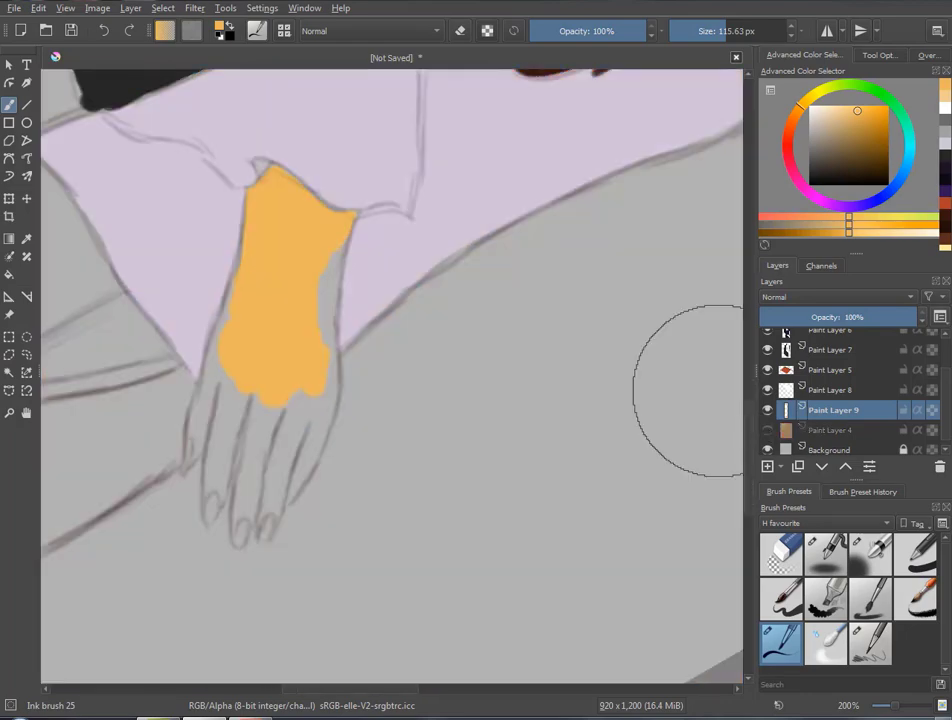
{"action": "mouse_move", "coordinate": [314, 293]}
{"action": "left_mouse_down"}
{"action": "mouse_move", "coordinate": [331, 257]}
{"action": "mouse_move", "coordinate": [317, 422]}
{"action": "left_mouse_up"}
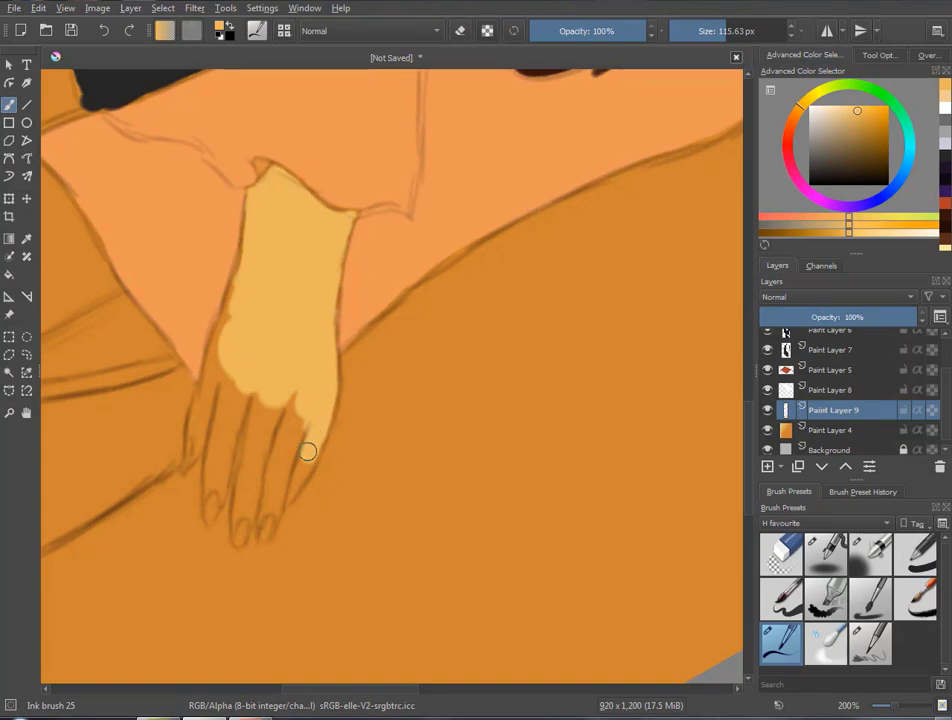
{"action": "mouse_move", "coordinate": [297, 479]}
{"action": "left_mouse_down"}
{"action": "mouse_move", "coordinate": [295, 385]}
{"action": "mouse_move", "coordinate": [259, 440]}
{"action": "mouse_move", "coordinate": [251, 487]}
{"action": "left_mouse_up"}
{"action": "mouse_move", "coordinate": [220, 418]}
{"action": "left_mouse_down"}
{"action": "mouse_move", "coordinate": [234, 372]}
{"action": "mouse_move", "coordinate": [206, 393]}
{"action": "mouse_move", "coordinate": [198, 427]}
{"action": "mouse_move", "coordinate": [219, 446]}
{"action": "mouse_move", "coordinate": [226, 440]}
{"action": "left_mouse_up"}
{"action": "key", "text": "ctrl+z"}
Touch up the left finger and finger edges in light yellow, undoing missteps
{"action": "left_click_drag", "start_coordinate": [240, 372], "coordinate": [219, 476]}
{"action": "key", "text": "ctrl+z"}
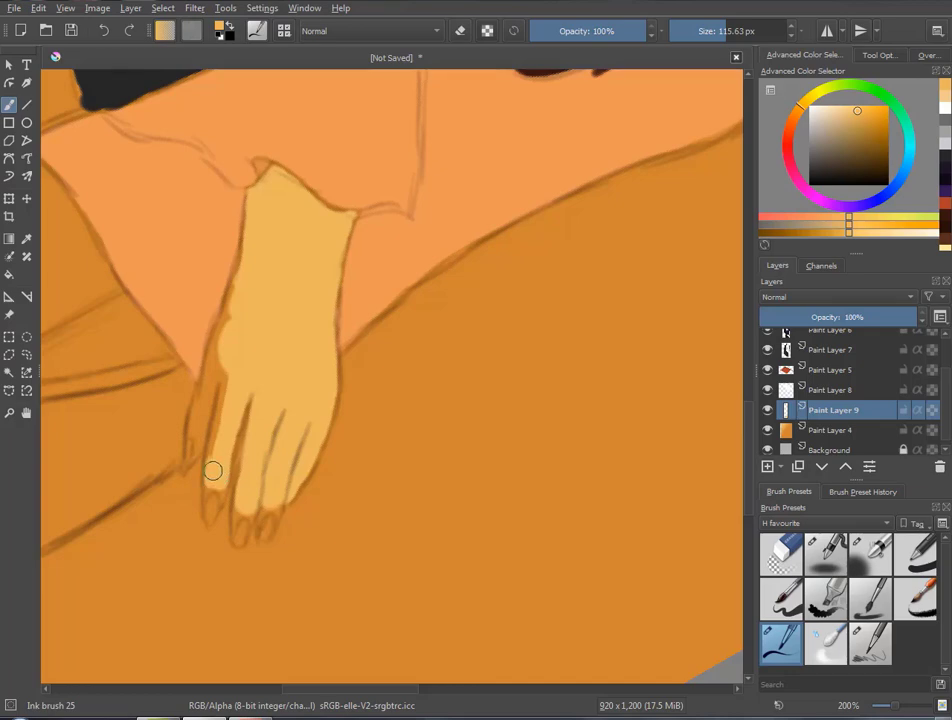
{"action": "mouse_move", "coordinate": [225, 405]}
{"action": "left_mouse_down"}
{"action": "mouse_move", "coordinate": [226, 328]}
{"action": "mouse_move", "coordinate": [202, 397]}
{"action": "left_mouse_up"}
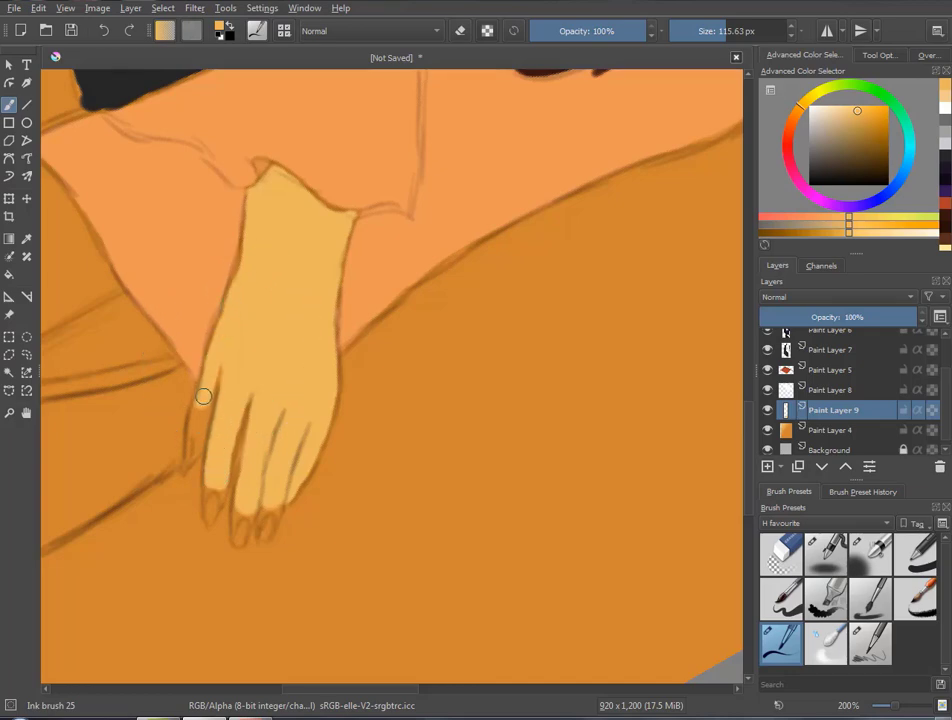
{"action": "left_click_drag", "start_coordinate": [196, 456], "coordinate": [200, 418]}
{"action": "mouse_move", "coordinate": [234, 472]}
{"action": "left_mouse_down"}
{"action": "mouse_move", "coordinate": [221, 491]}
{"action": "mouse_move", "coordinate": [236, 514]}
{"action": "mouse_move", "coordinate": [265, 509]}
{"action": "left_mouse_up"}
{"action": "key", "text": "ctrl+z"}
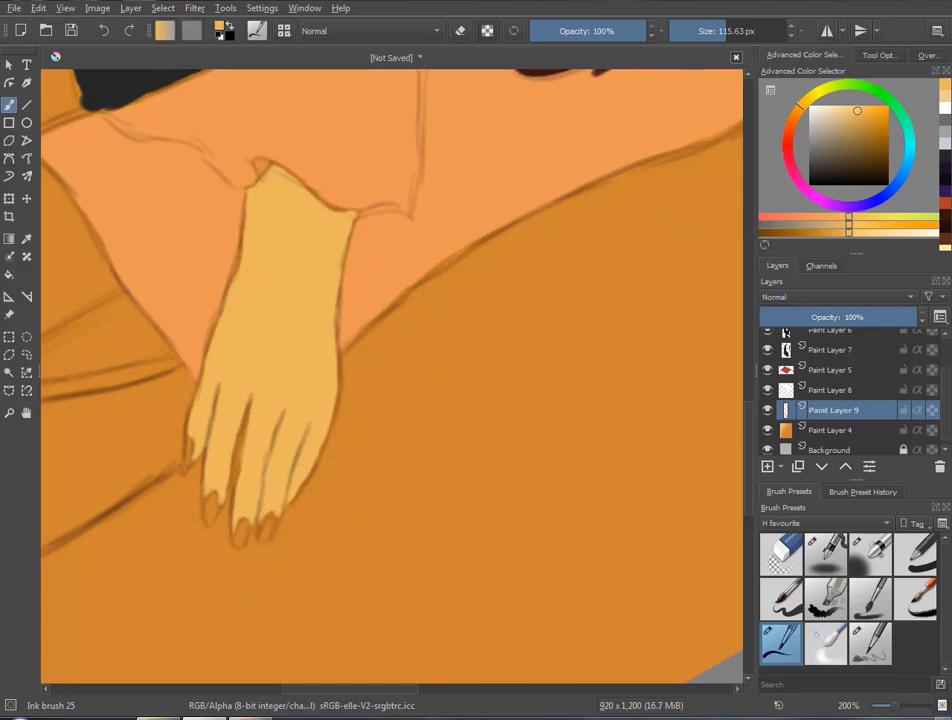
{"action": "left_click_drag", "start_coordinate": [244, 264], "coordinate": [238, 270]}
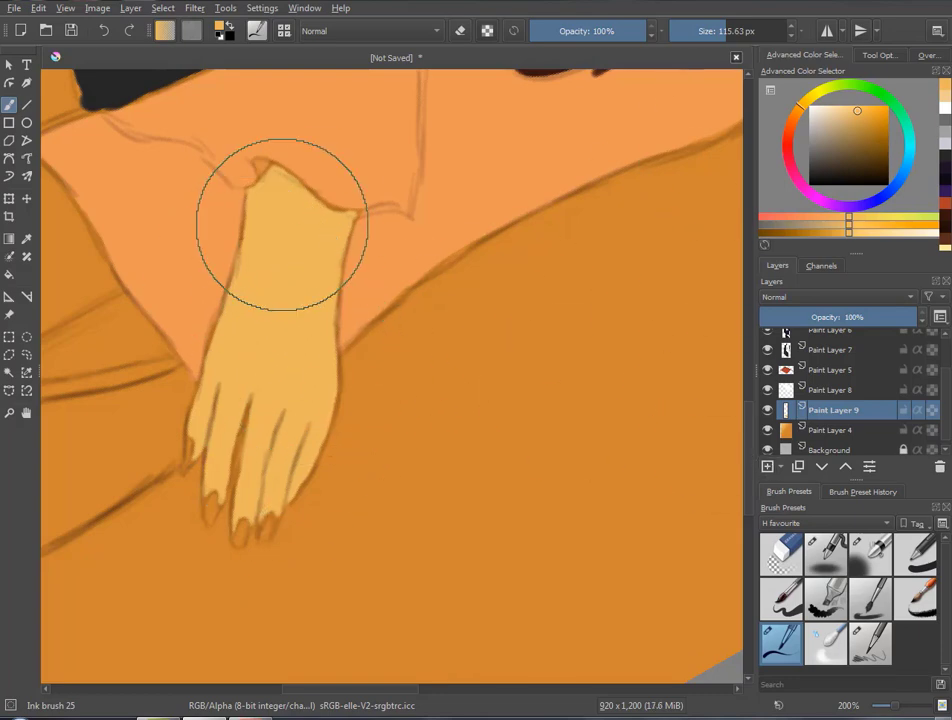
{"action": "key", "text": "ctrl+z"}
Put the outline layer in a clipping group and load a 40 px brush in darker orange
{"action": "scroll", "coordinate": [858, 343], "scroll_direction": "up", "scroll_amount": 3}
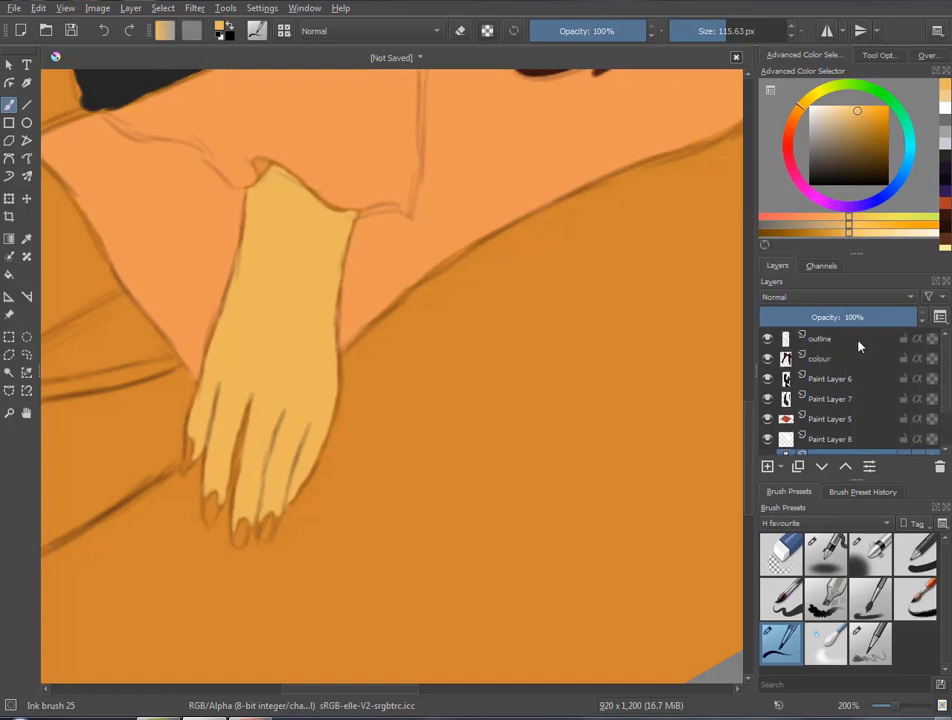
{"action": "right_click", "coordinate": [850, 338]}
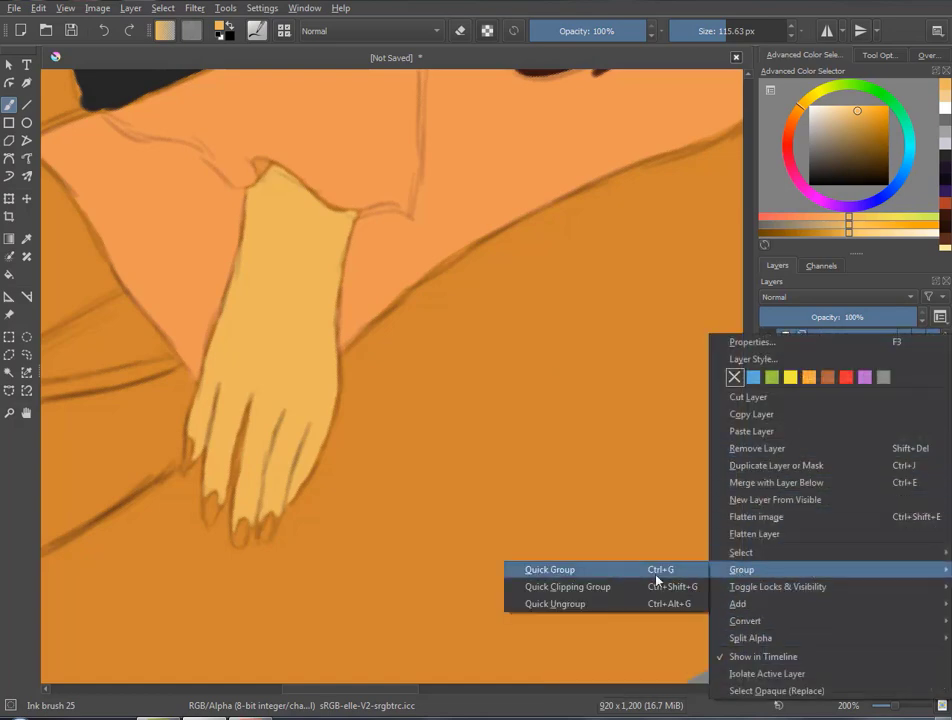
{"action": "left_click", "coordinate": [567, 586]}
{"action": "left_click", "coordinate": [640, 84], "text": "ctrl"}
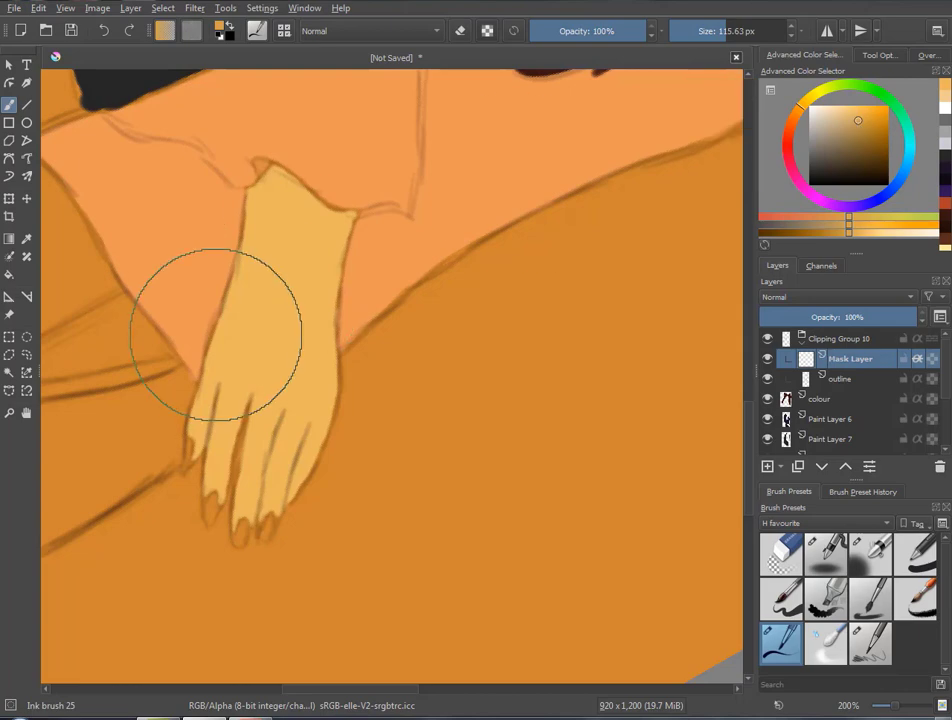
{"action": "left_click", "coordinate": [914, 553]}
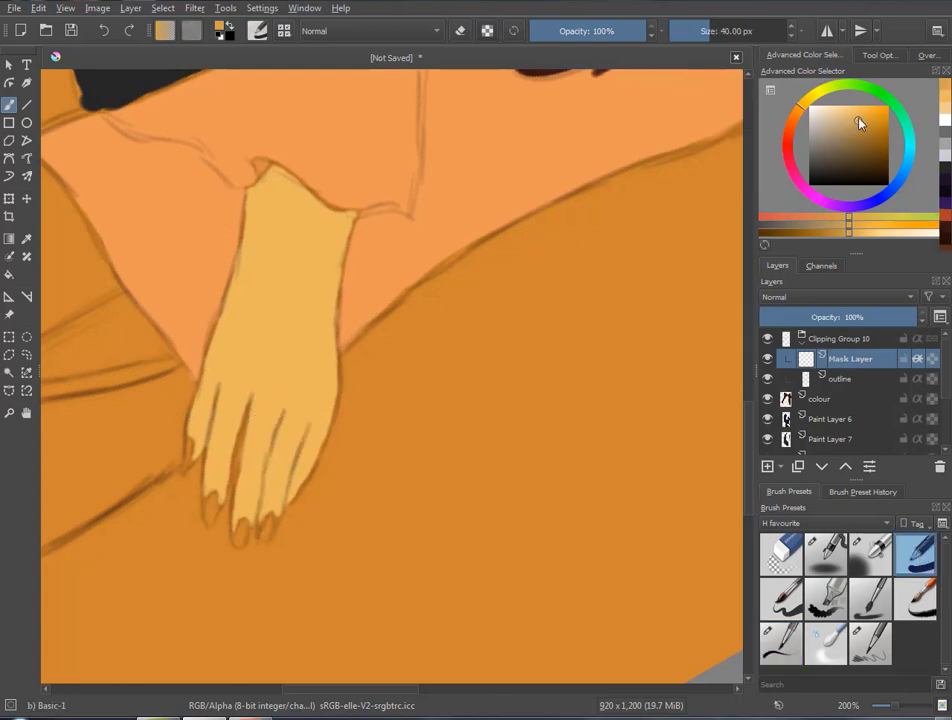
{"action": "left_click", "coordinate": [857, 132]}
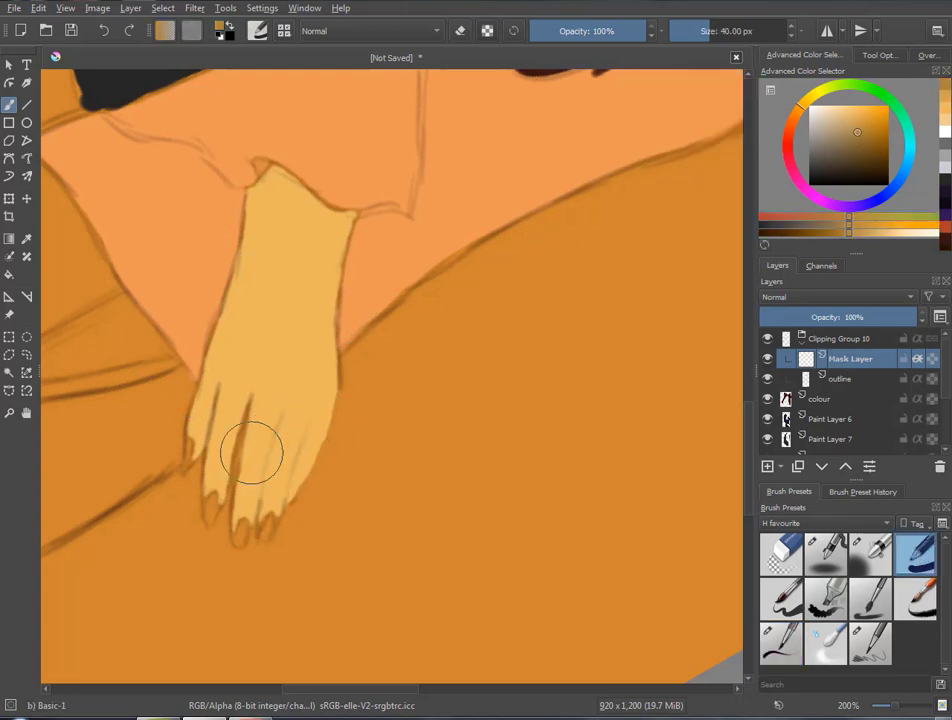
Shade between the fingers and along the hand's edge, then draw thin darker finger lines
{"action": "left_click_drag", "start_coordinate": [261, 400], "coordinate": [238, 484]}
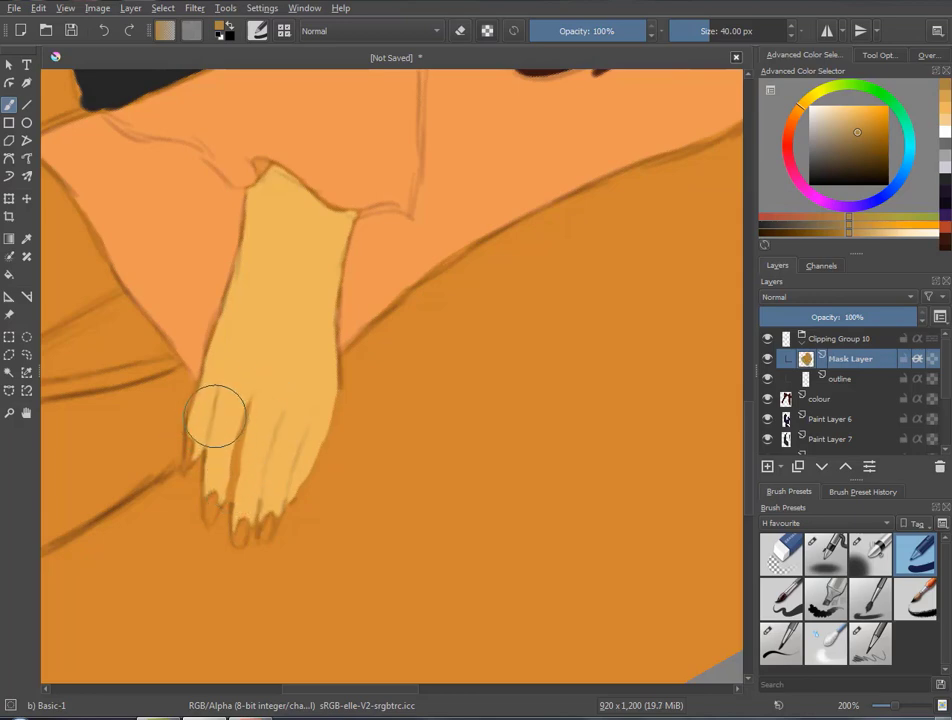
{"action": "left_click_drag", "start_coordinate": [251, 389], "coordinate": [221, 447]}
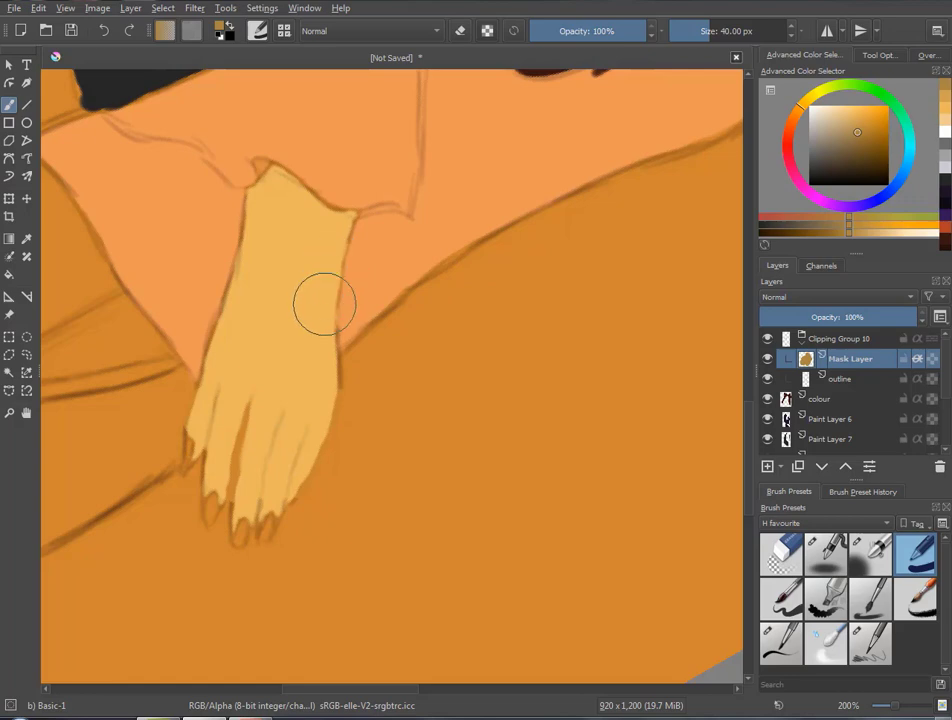
{"action": "left_click_drag", "start_coordinate": [278, 255], "coordinate": [261, 223]}
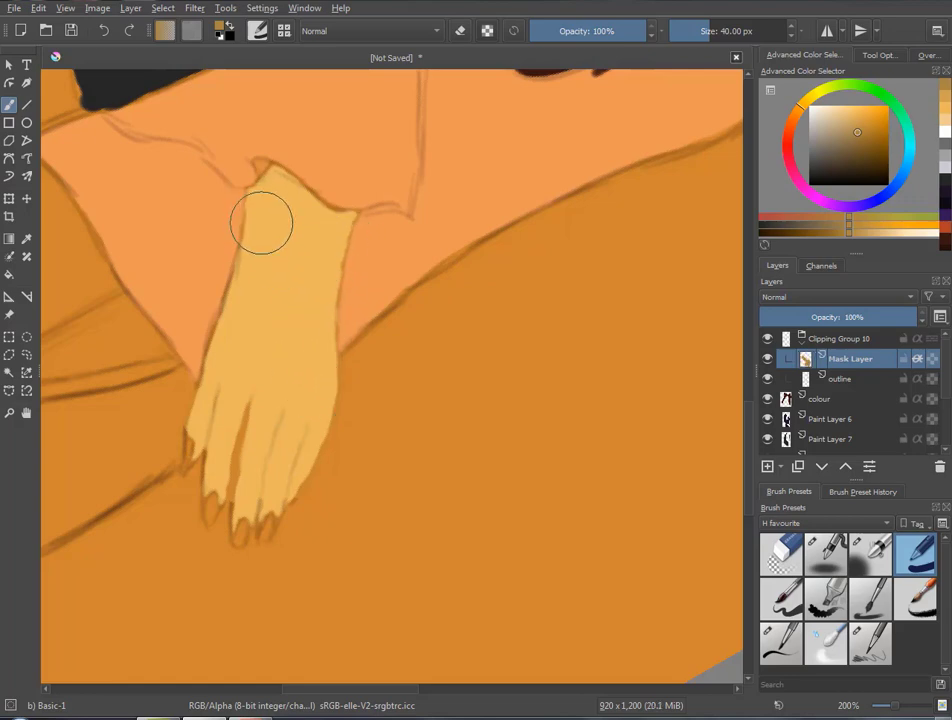
{"action": "left_click_drag", "start_coordinate": [227, 365], "coordinate": [204, 389]}
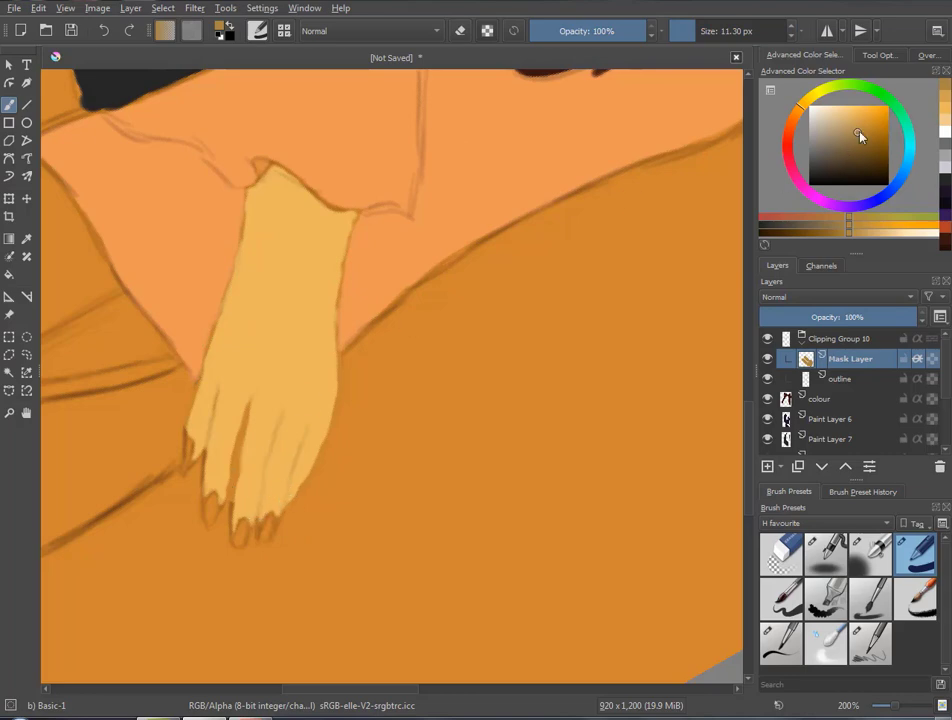
{"action": "left_click_drag", "start_coordinate": [860, 136], "coordinate": [859, 157]}
{"action": "left_click_drag", "start_coordinate": [307, 421], "coordinate": [307, 473]}
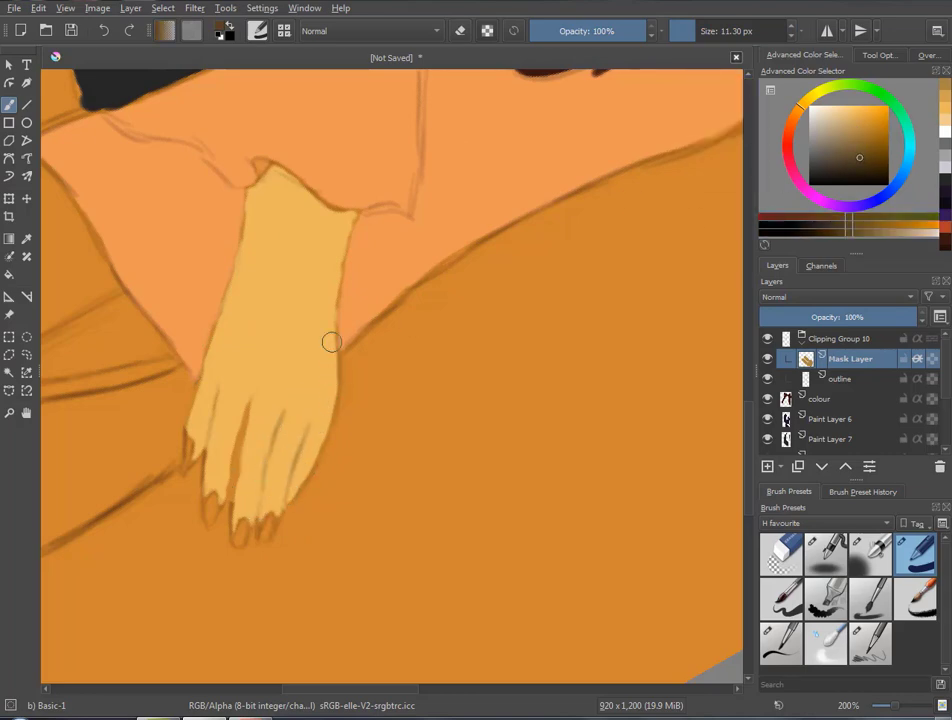
{"action": "left_click_drag", "start_coordinate": [245, 198], "coordinate": [213, 354]}
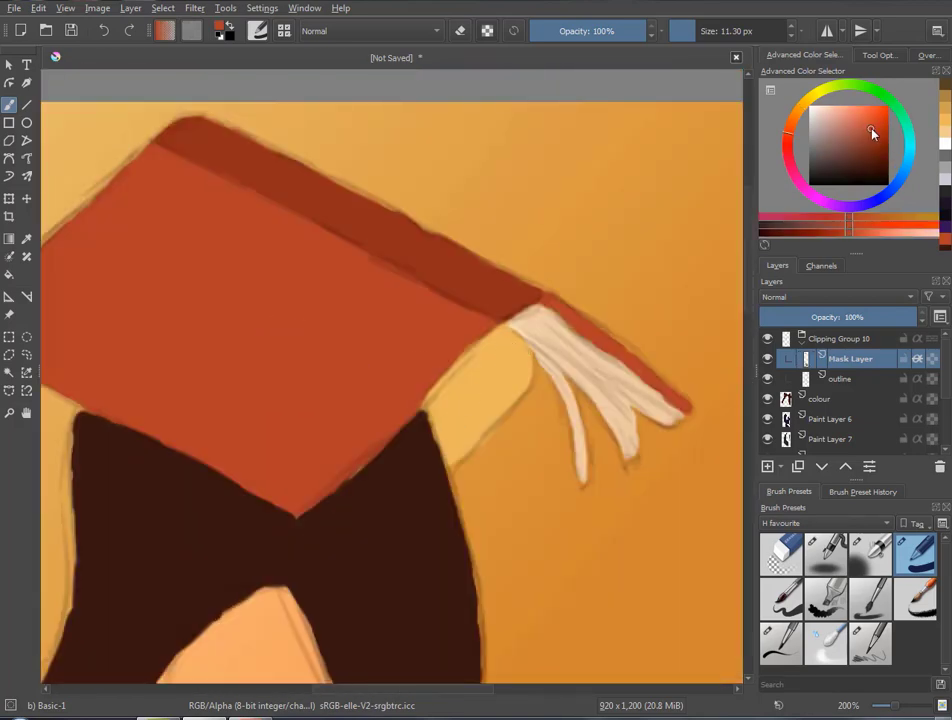
Repaint the cap's top edge in darker red and touch up the tassel tip in cream
{"action": "left_click_drag", "start_coordinate": [872, 133], "coordinate": [869, 141]}
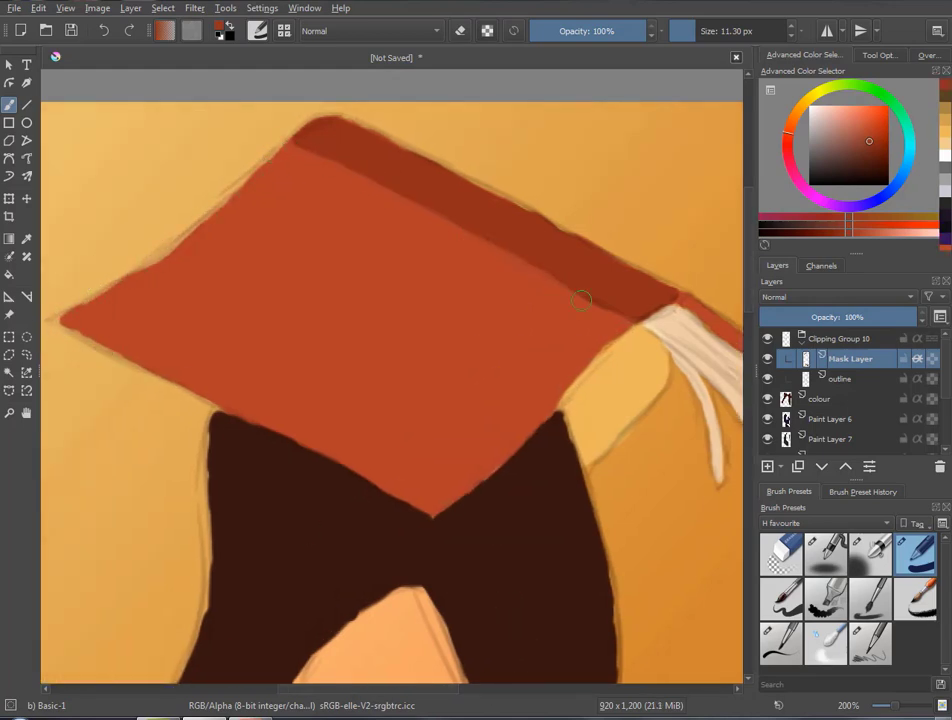
{"action": "left_click_drag", "start_coordinate": [669, 302], "coordinate": [503, 201]}
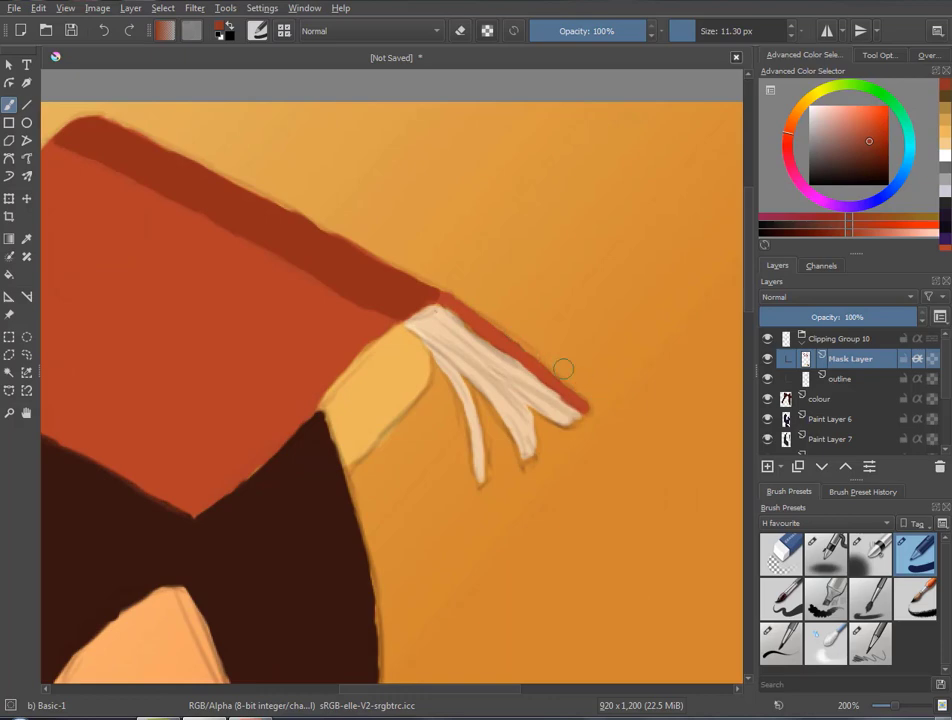
{"action": "left_click", "coordinate": [811, 157]}
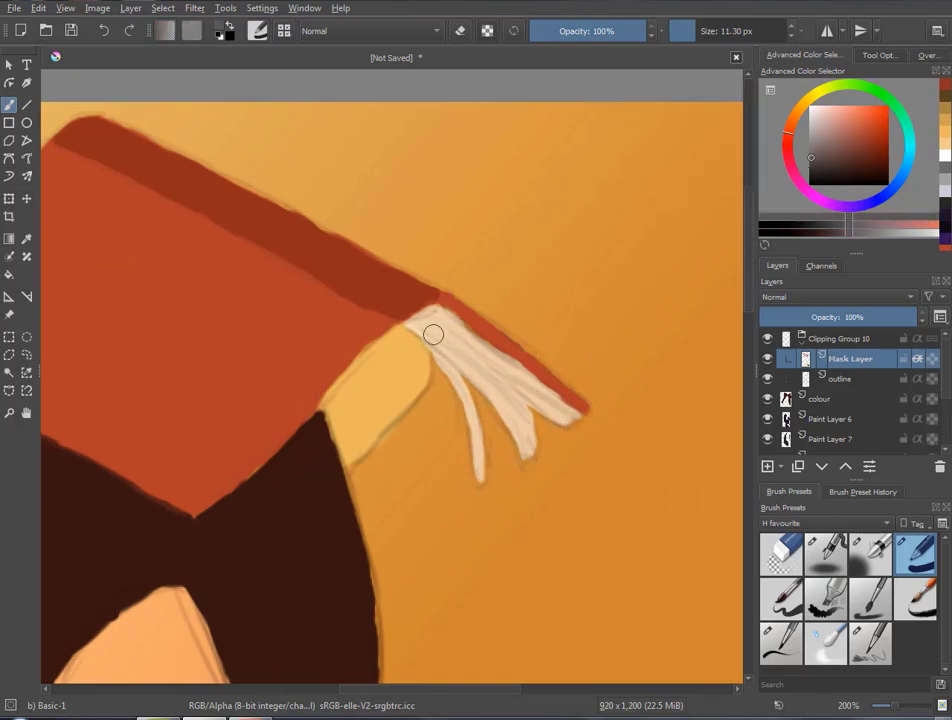
{"action": "left_click_drag", "start_coordinate": [556, 410], "coordinate": [556, 382]}
{"action": "left_click", "coordinate": [284, 545], "text": "ctrl"}
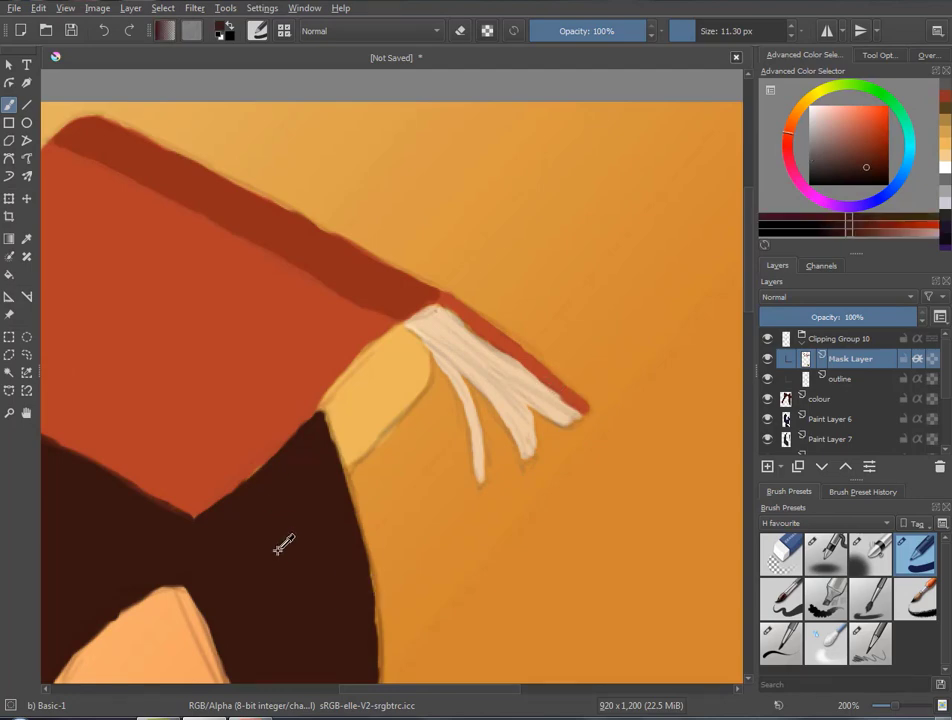
{"action": "key", "text": "minus"}
{"action": "key", "text": "minus"}
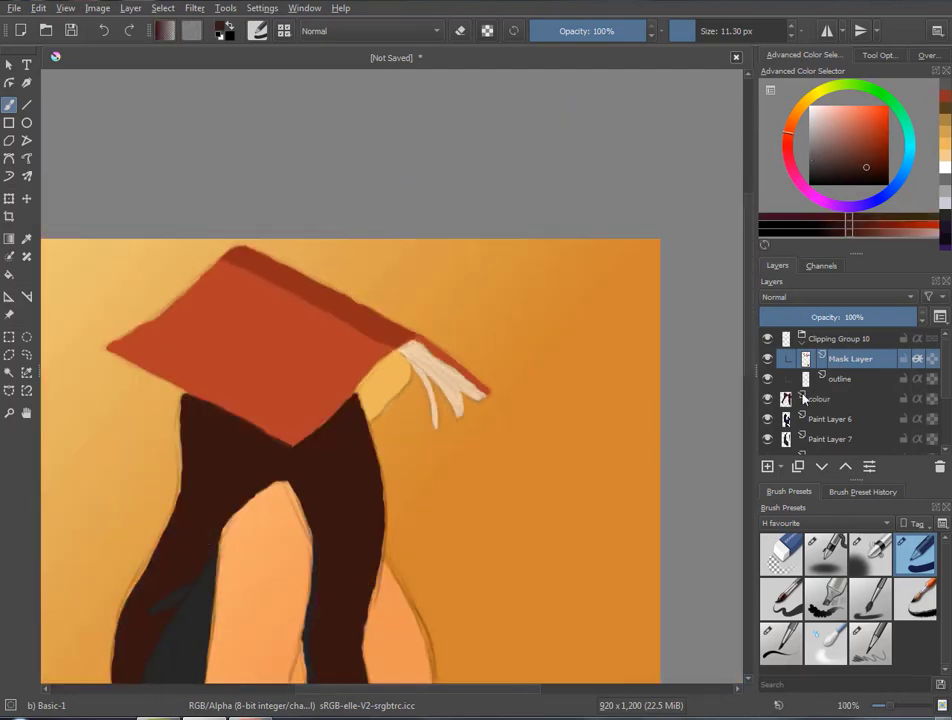
Try Screen, Soft Light and Addition blend modes on the hair colour layer
{"action": "left_click", "coordinate": [803, 398]}
{"action": "left_click", "coordinate": [835, 297]}
{"action": "left_click", "coordinate": [800, 306]}
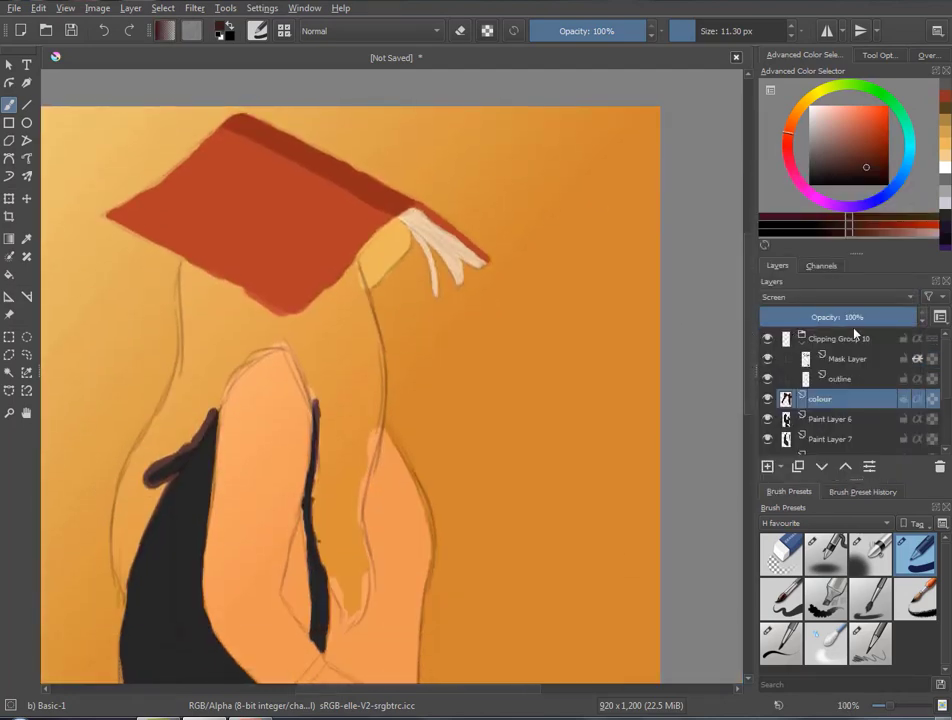
{"action": "left_click", "coordinate": [835, 297]}
{"action": "left_click", "coordinate": [800, 306]}
{"action": "left_click", "coordinate": [814, 139]}
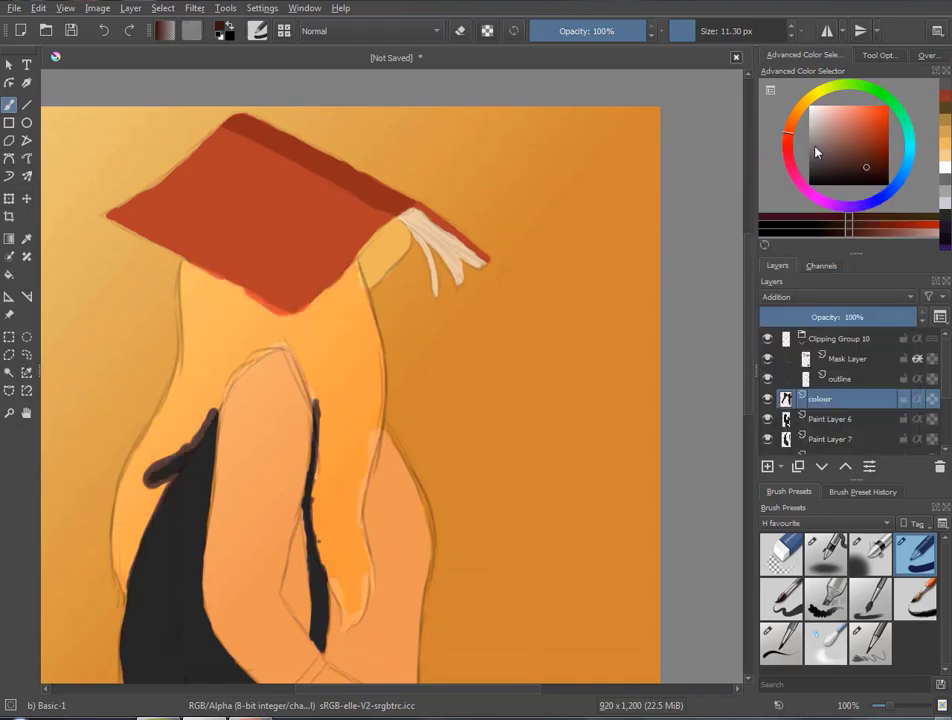
Settle the colour layer on Luminosity blending, then reselect the Mask Layer
{"action": "left_click", "coordinate": [801, 297]}
{"action": "left_click", "coordinate": [803, 319]}
{"action": "left_click", "coordinate": [803, 297]}
{"action": "left_click", "coordinate": [805, 328]}
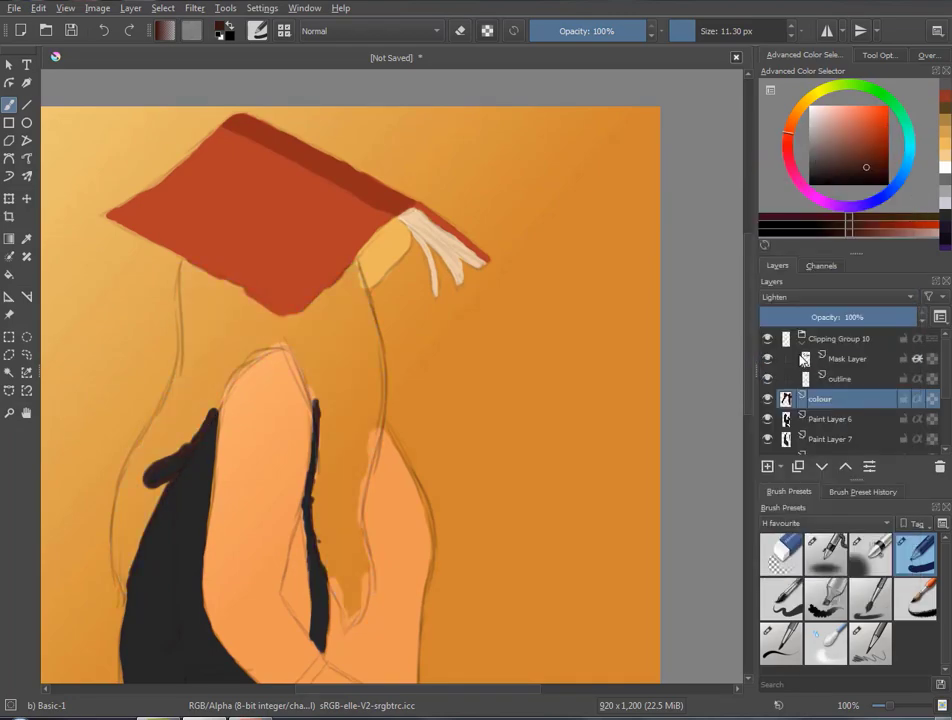
{"action": "left_click", "coordinate": [803, 297]}
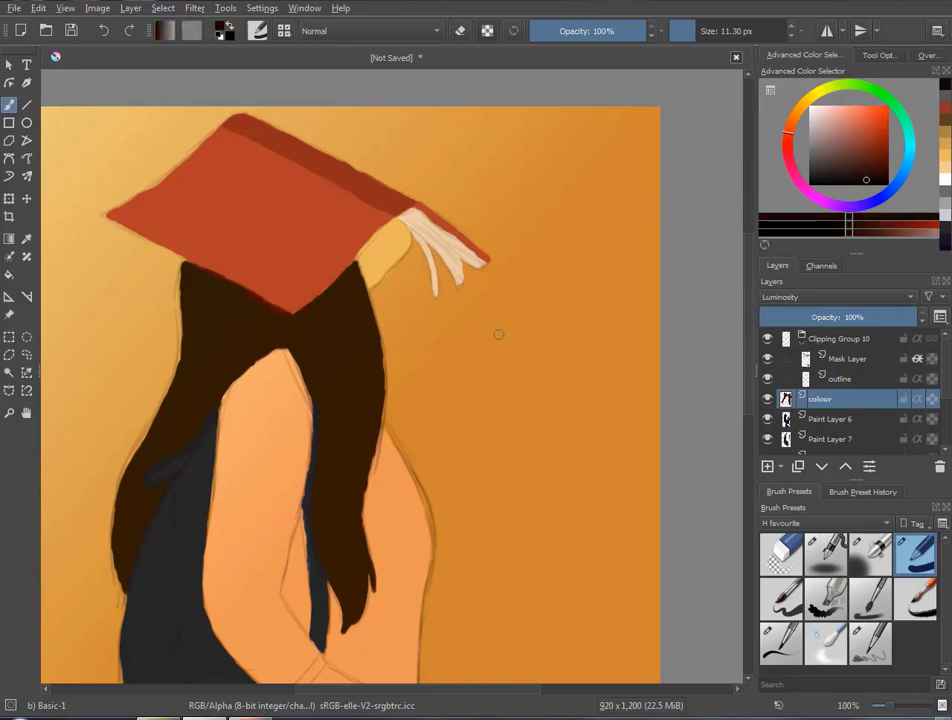
{"action": "left_click", "coordinate": [832, 365]}
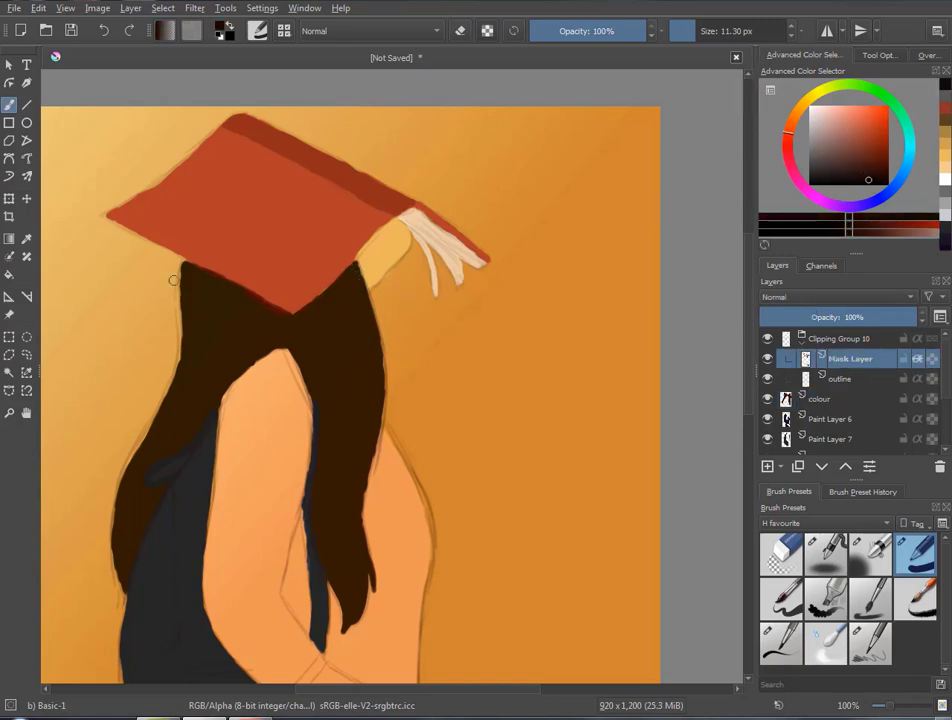
{"action": "left_click_drag", "start_coordinate": [173, 281], "coordinate": [186, 546]}
Shade the sleeve's right edge with a slightly darker orange sampled from the gown
{"action": "scroll", "coordinate": [350, 380], "scroll_direction": "down", "scroll_amount": 1}
{"action": "left_click", "coordinate": [400, 512], "text": "ctrl"}
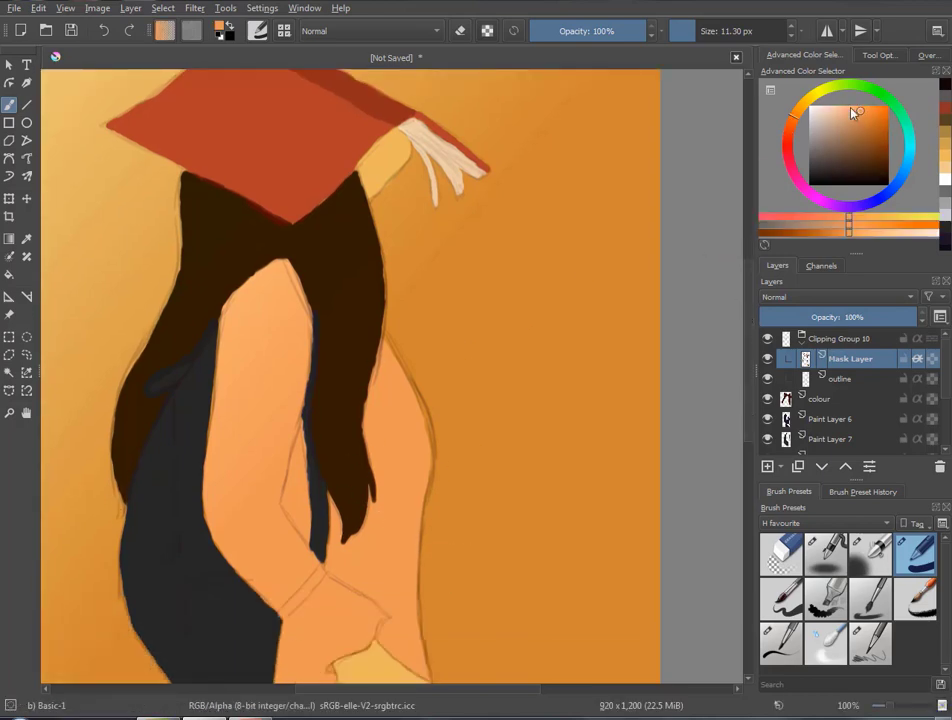
{"action": "left_click_drag", "start_coordinate": [862, 117], "coordinate": [861, 130]}
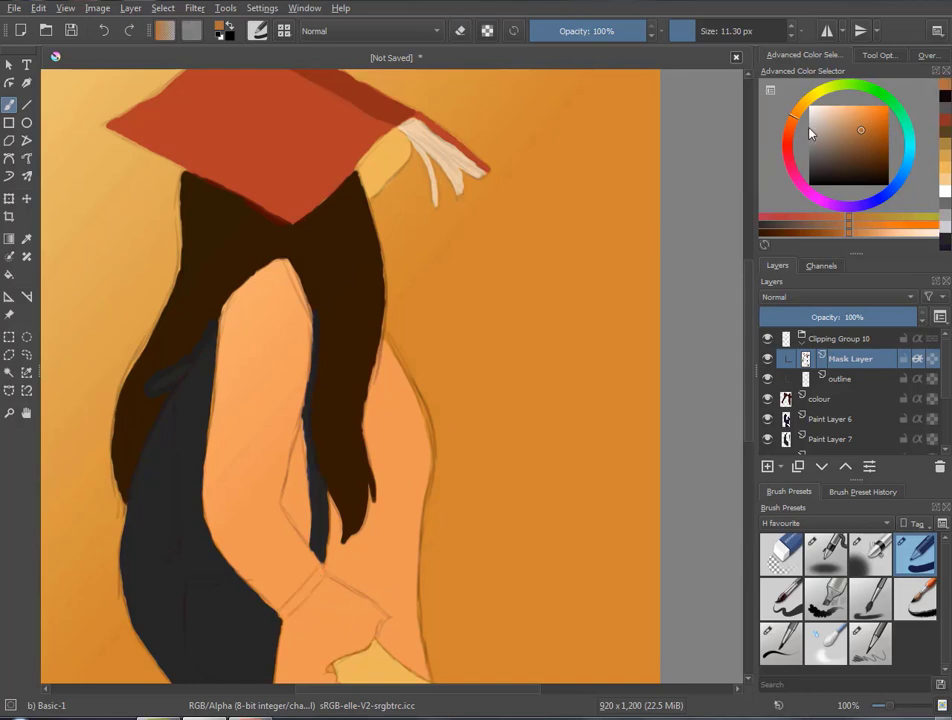
{"action": "left_click", "coordinate": [604, 100], "text": "ctrl"}
{"action": "scroll", "coordinate": [387, 525], "scroll_direction": "down", "scroll_amount": 2}
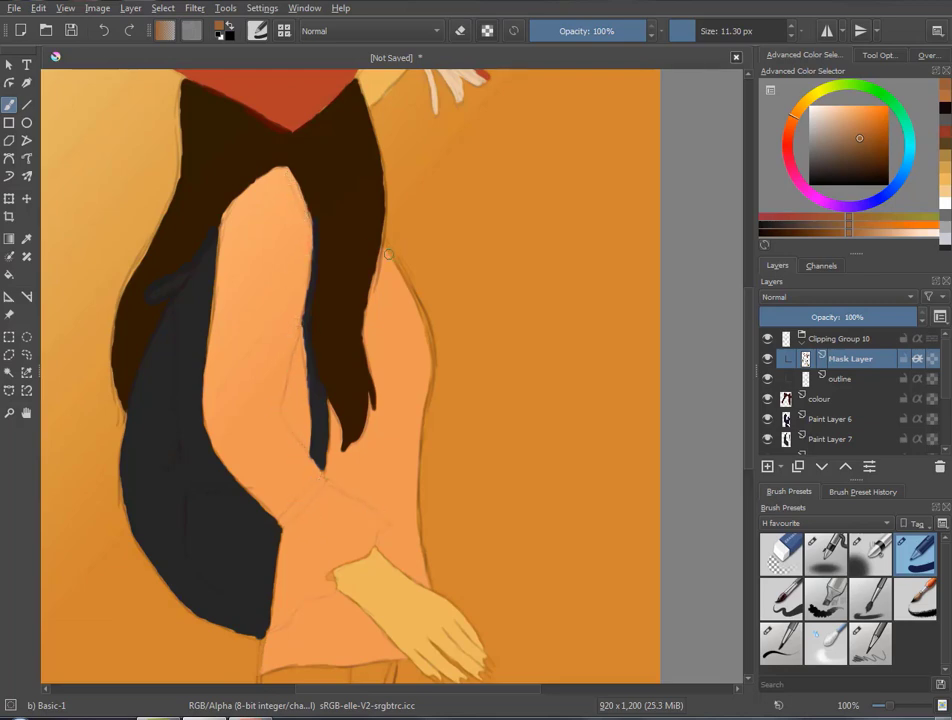
{"action": "left_click_drag", "start_coordinate": [389, 254], "coordinate": [435, 374]}
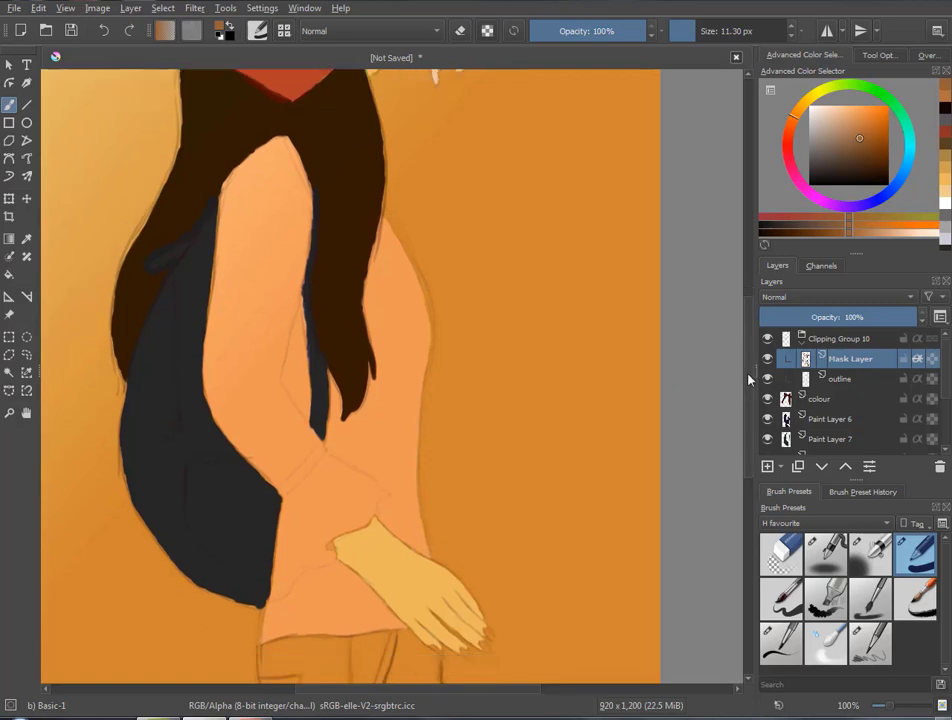
{"action": "scroll", "coordinate": [274, 540], "scroll_direction": "down", "scroll_amount": 3}
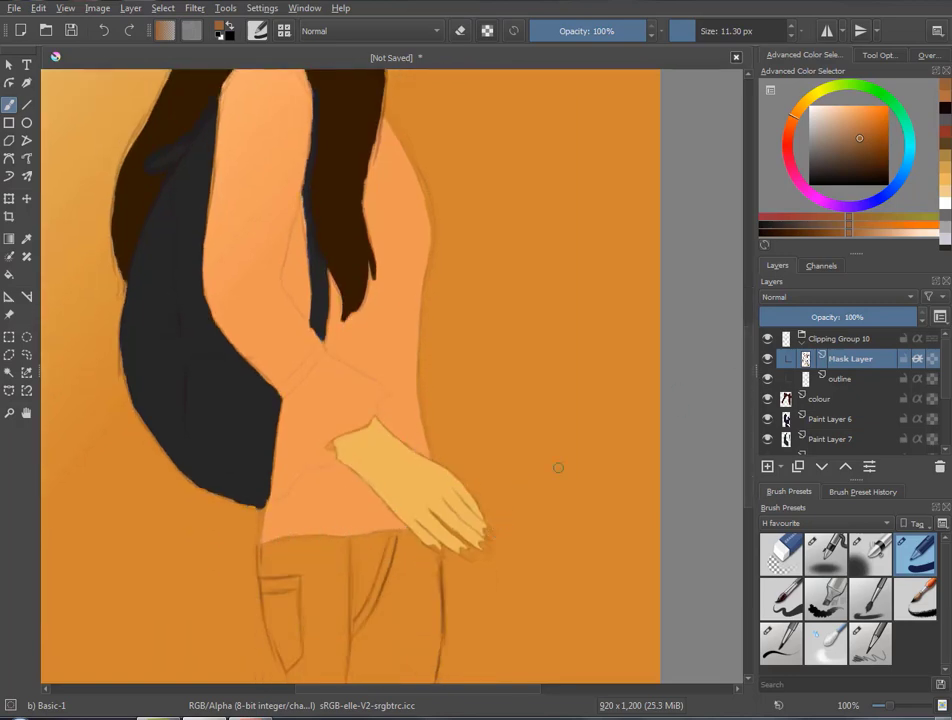
{"action": "scroll", "coordinate": [830, 390], "scroll_direction": "down", "scroll_amount": 4}
{"action": "scroll", "coordinate": [830, 395], "scroll_direction": "down", "scroll_amount": 1}
Set Paint Layer 9 to Luminosity blending at 72% opacity after trying Soft Light and Color
{"action": "left_click", "coordinate": [813, 405]}
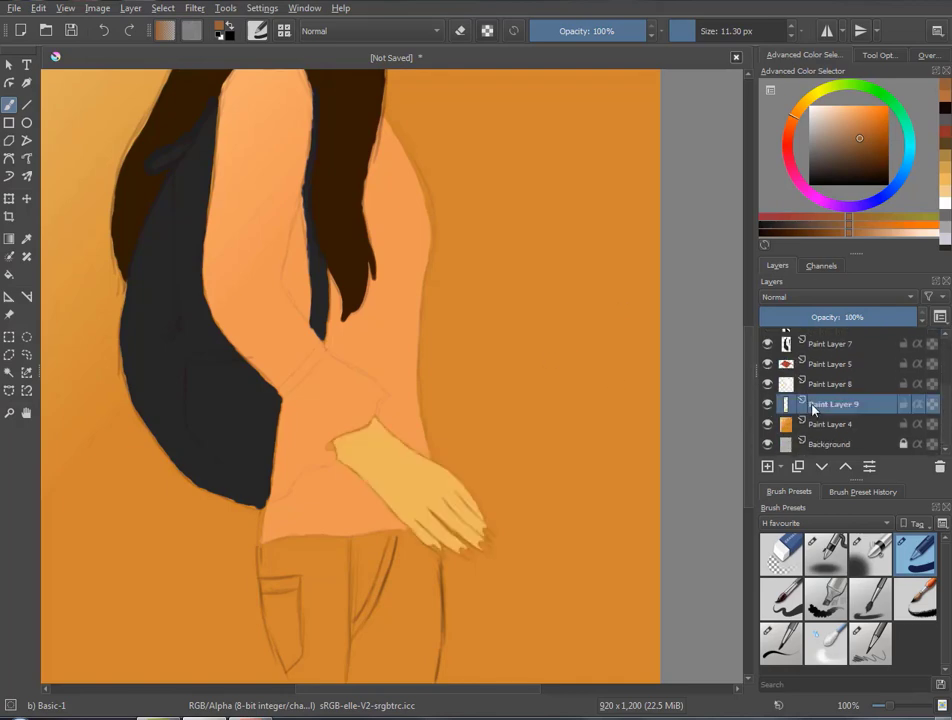
{"action": "left_click", "coordinate": [790, 297]}
{"action": "left_click", "coordinate": [786, 332]}
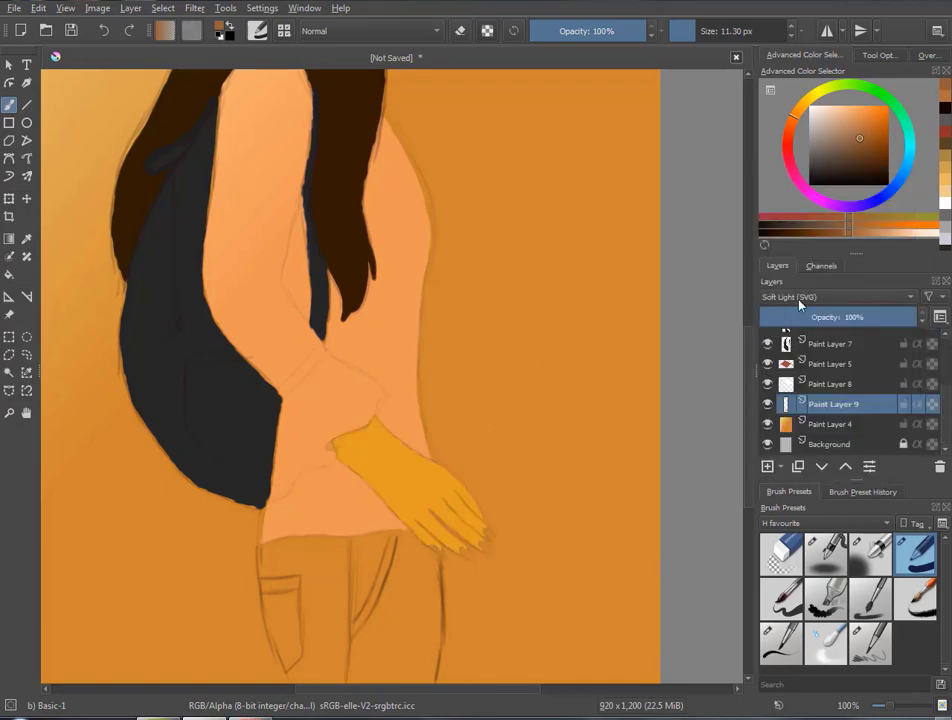
{"action": "left_click", "coordinate": [803, 297]}
{"action": "left_click", "coordinate": [780, 164]}
{"action": "left_click", "coordinate": [800, 297]}
{"action": "left_click", "coordinate": [800, 297]}
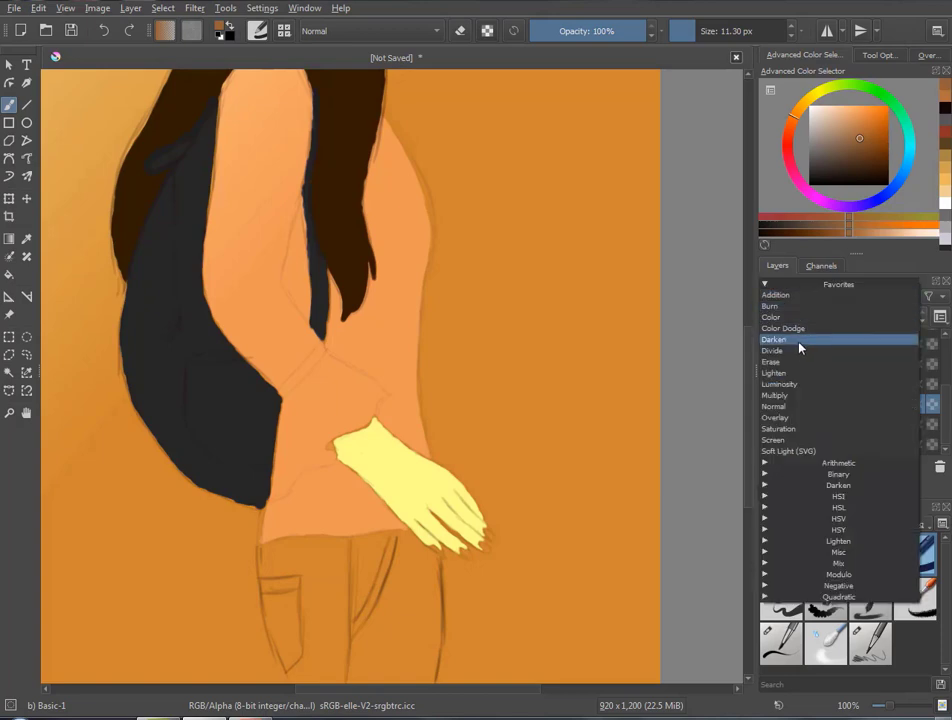
{"action": "left_click", "coordinate": [790, 380]}
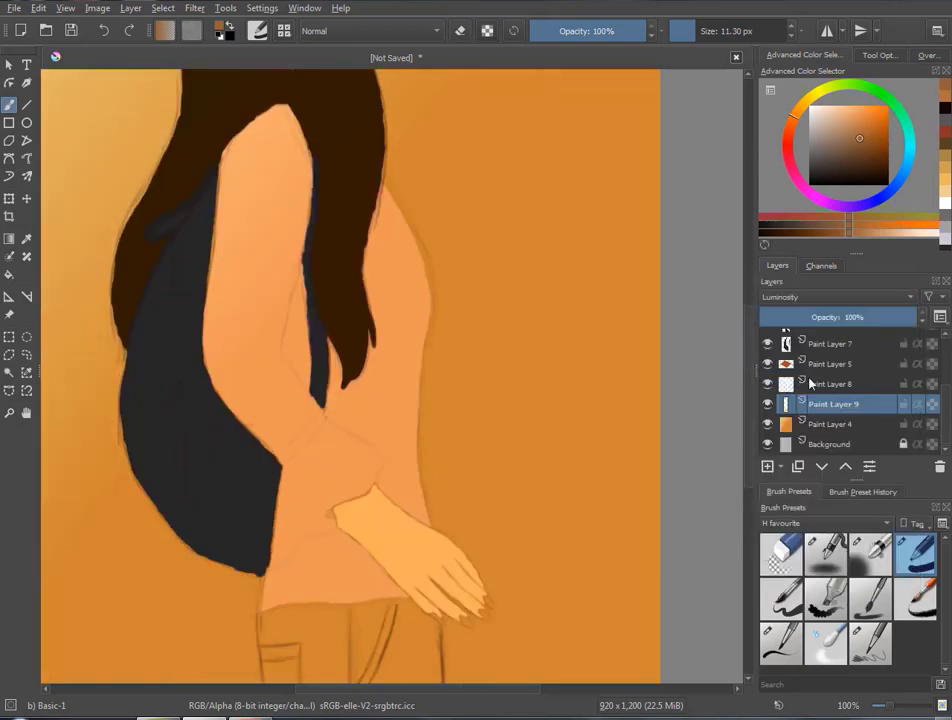
{"action": "left_click_drag", "start_coordinate": [900, 317], "coordinate": [874, 319]}
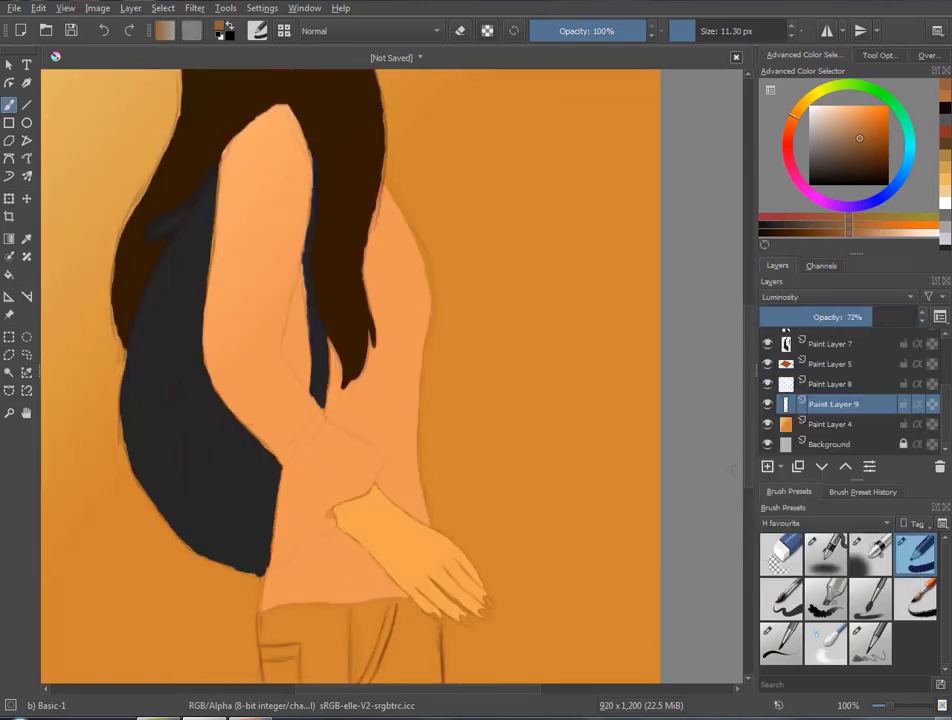
Select Paint Layer 8 and pick a blue painting colour
{"action": "left_click", "coordinate": [767, 385]}
{"action": "scroll", "coordinate": [751, 397], "scroll_direction": "up", "scroll_amount": 3}
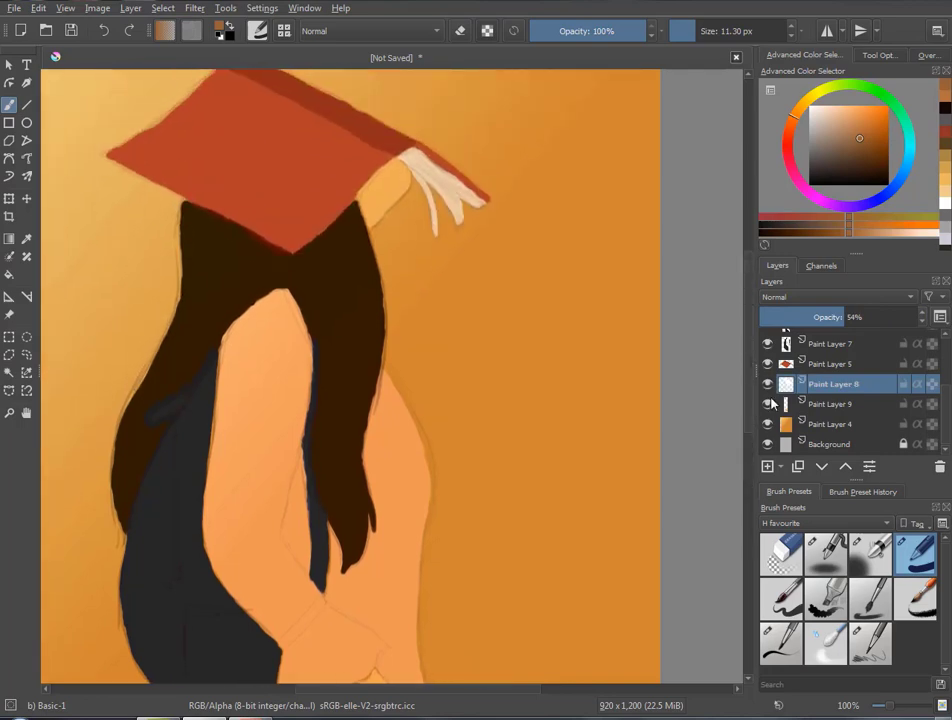
{"action": "scroll", "coordinate": [747, 347], "scroll_direction": "down", "scroll_amount": 6}
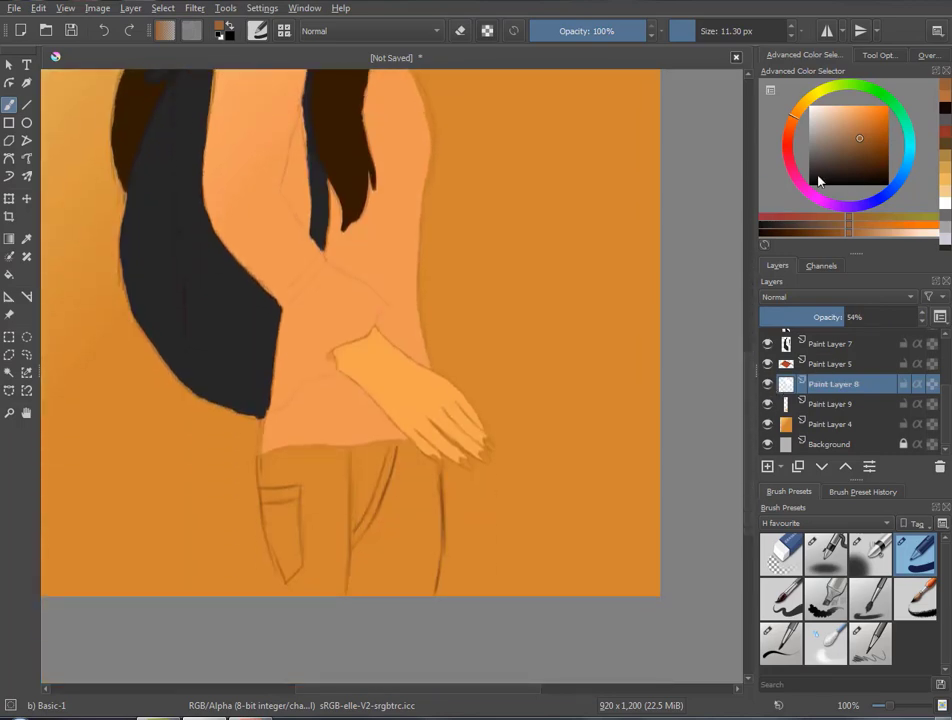
{"action": "mouse_move", "coordinate": [862, 205]}
{"action": "left_mouse_down"}
{"action": "mouse_move", "coordinate": [877, 199]}
{"action": "mouse_move", "coordinate": [875, 130]}
{"action": "left_mouse_up"}
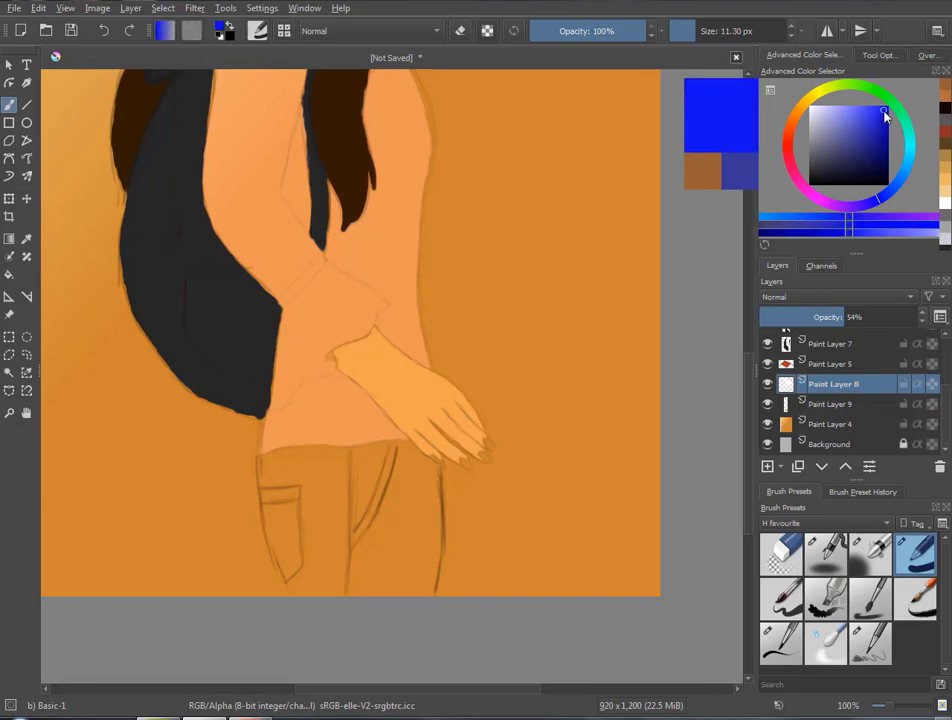
Choose the Ink brush 25 and add a new paint layer for the trousers
{"action": "left_click", "coordinate": [780, 640]}
{"action": "left_click_drag", "start_coordinate": [316, 522], "coordinate": [317, 505]}
{"action": "mouse_move", "coordinate": [345, 460]}
{"action": "left_mouse_down"}
{"action": "mouse_move", "coordinate": [355, 535]}
{"action": "mouse_move", "coordinate": [378, 504]}
{"action": "mouse_move", "coordinate": [366, 555]}
{"action": "left_mouse_up"}
{"action": "key", "text": "ctrl+z"}
{"action": "key", "text": "ctrl+z"}
{"action": "key", "text": "ctrl+z"}
{"action": "left_click", "coordinate": [770, 466]}
{"action": "key", "text": "ctrl+z"}
Pick a dark blue and fill the trousers, including their right edge
{"action": "left_click", "coordinate": [886, 136]}
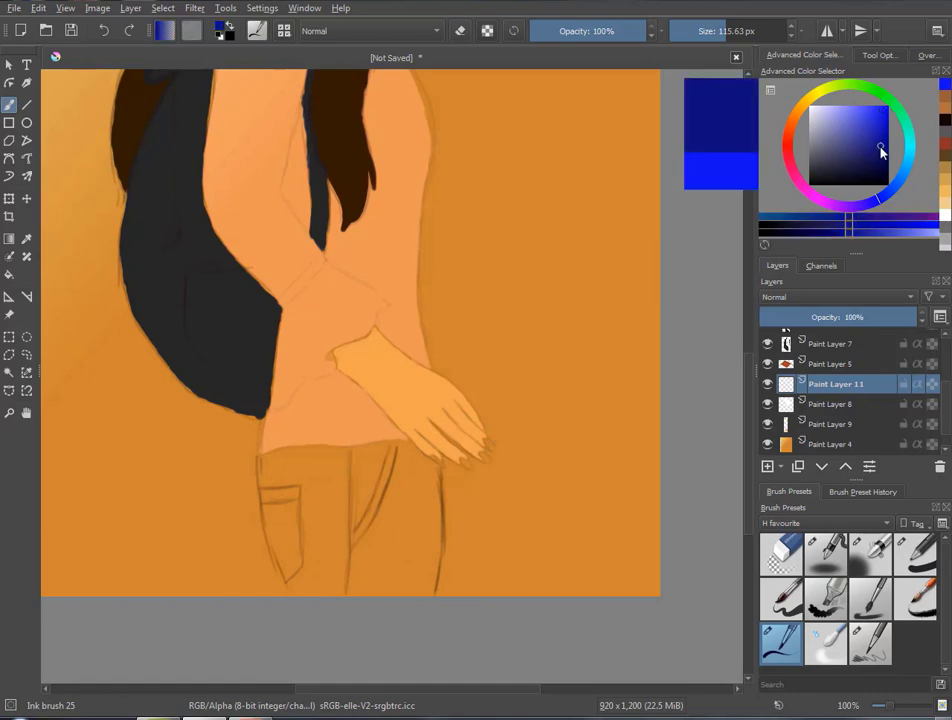
{"action": "left_click", "coordinate": [871, 138]}
{"action": "left_click_drag", "start_coordinate": [372, 505], "coordinate": [372, 560]}
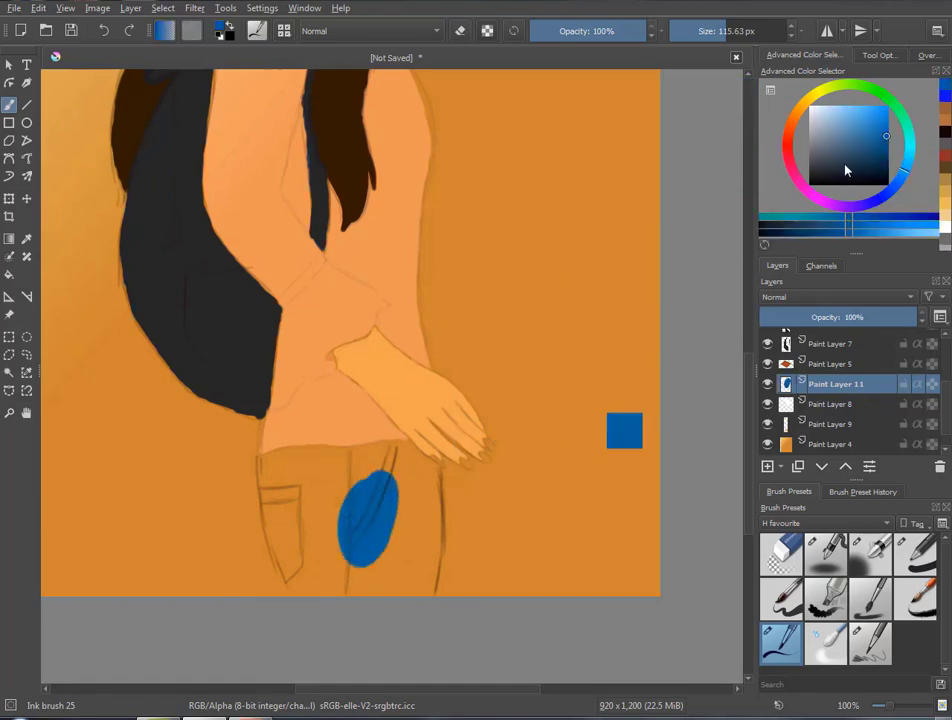
{"action": "key", "text": "ctrl+z"}
{"action": "left_click", "coordinate": [882, 148]}
{"action": "mouse_move", "coordinate": [385, 490]}
{"action": "left_mouse_down"}
{"action": "mouse_move", "coordinate": [325, 600]}
{"action": "mouse_move", "coordinate": [300, 590]}
{"action": "mouse_move", "coordinate": [350, 465]}
{"action": "mouse_move", "coordinate": [415, 505]}
{"action": "mouse_move", "coordinate": [416, 563]}
{"action": "mouse_move", "coordinate": [278, 525]}
{"action": "mouse_move", "coordinate": [316, 468]}
{"action": "left_mouse_up"}
{"action": "key", "text": "plus"}
{"action": "scroll", "coordinate": [640, 390], "scroll_direction": "down", "scroll_amount": 5}
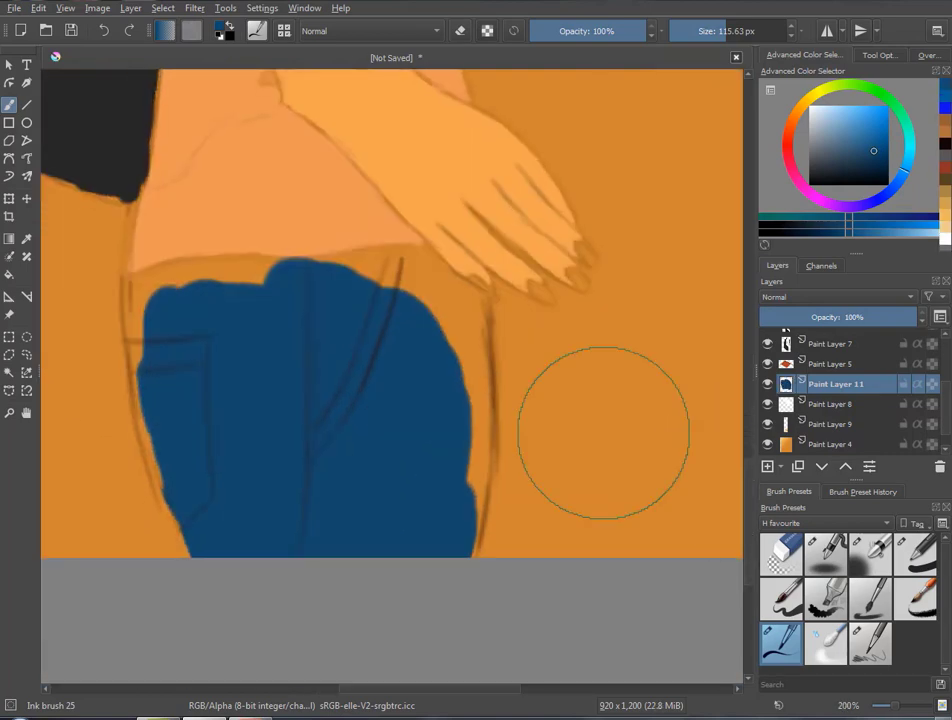
{"action": "mouse_move", "coordinate": [470, 372]}
{"action": "left_mouse_down"}
{"action": "mouse_move", "coordinate": [472, 459]}
{"action": "mouse_move", "coordinate": [369, 288]}
{"action": "mouse_move", "coordinate": [308, 266]}
{"action": "mouse_move", "coordinate": [393, 259]}
{"action": "mouse_move", "coordinate": [440, 272]}
{"action": "left_mouse_up"}
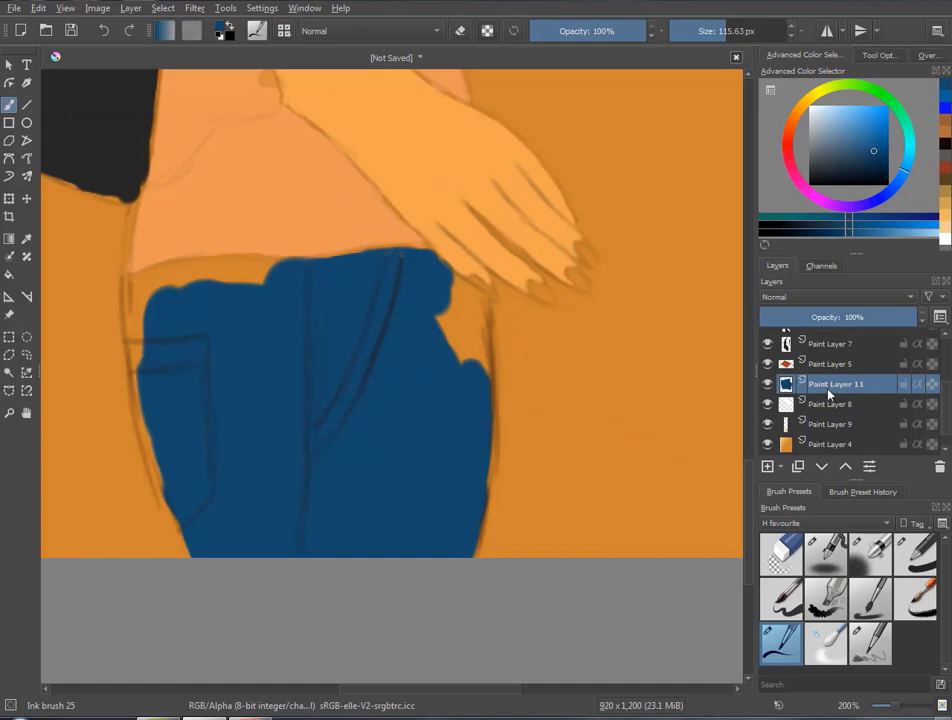
Move the trousers layer below Paint Layer 9 and trim the waistband edge clean
{"action": "left_click_drag", "start_coordinate": [836, 384], "coordinate": [826, 438]}
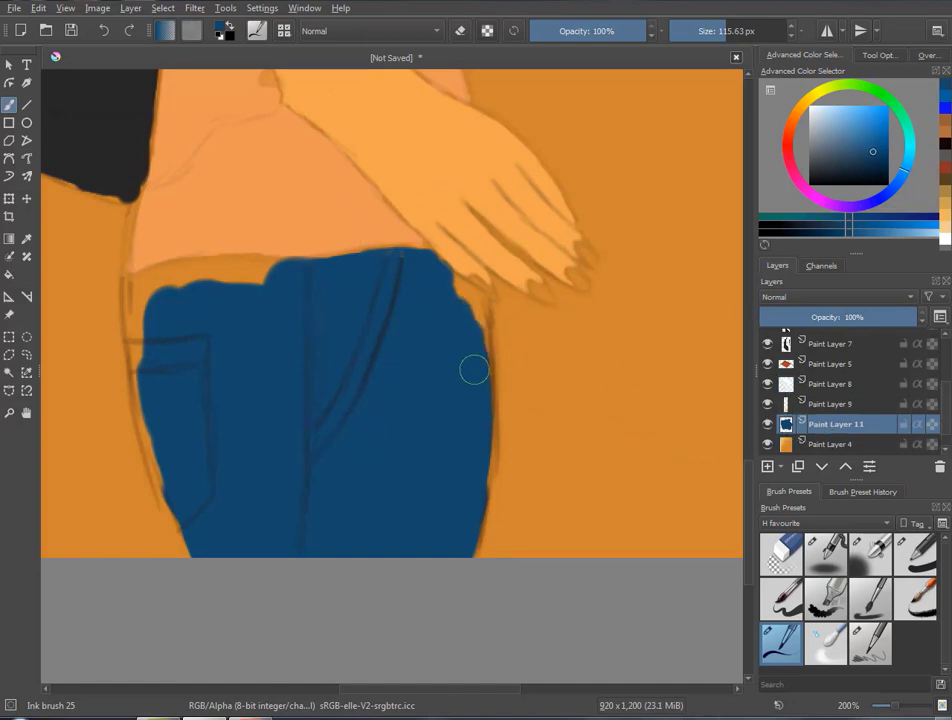
{"action": "left_click_drag", "start_coordinate": [473, 337], "coordinate": [461, 283]}
{"action": "mouse_move", "coordinate": [251, 278]}
{"action": "left_mouse_down"}
{"action": "mouse_move", "coordinate": [275, 271]}
{"action": "mouse_move", "coordinate": [140, 287]}
{"action": "mouse_move", "coordinate": [143, 380]}
{"action": "mouse_move", "coordinate": [176, 499]}
{"action": "left_mouse_up"}
{"action": "key", "text": "ctrl+z"}
{"action": "key", "text": "e"}
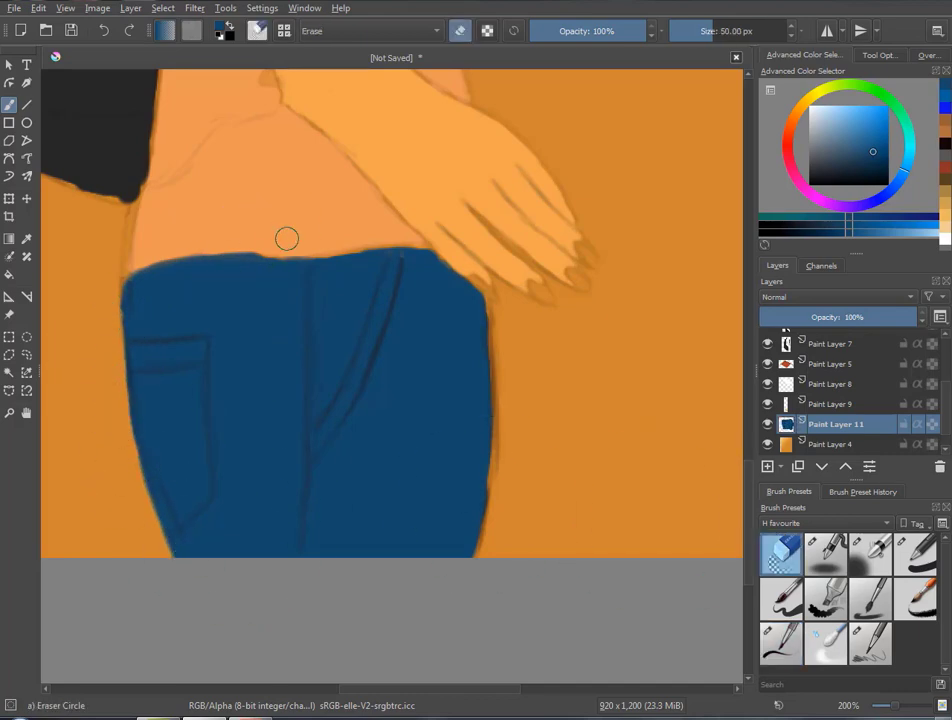
{"action": "key", "text": "minus"}
{"action": "key", "text": "minus"}
{"action": "key", "text": "minus"}
Try Addition, Soft Light and Saturation blend modes on the trousers layer
{"action": "key", "text": "plus"}
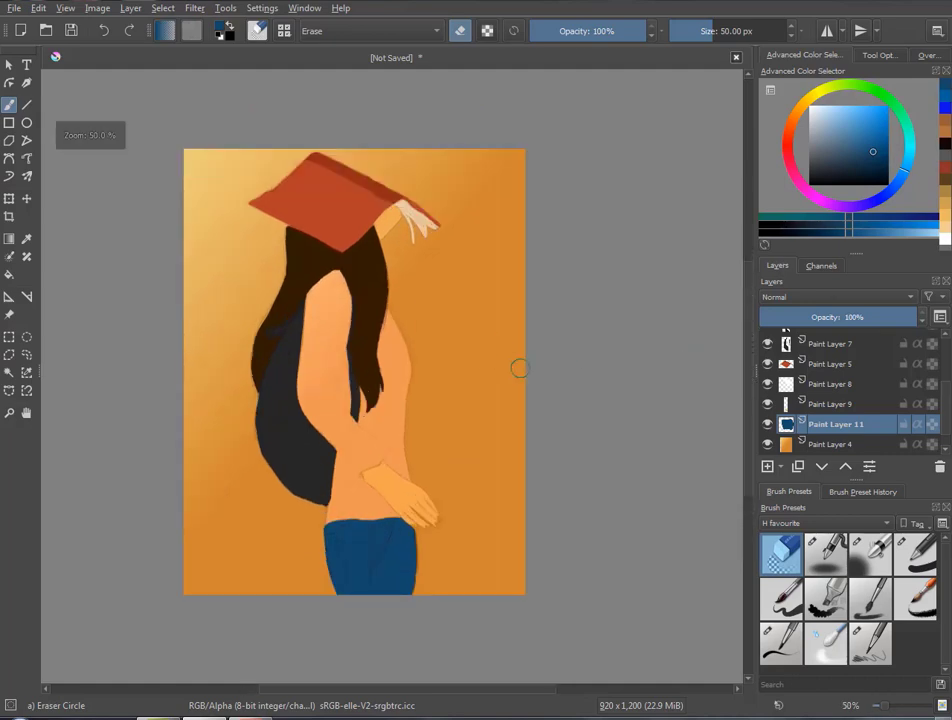
{"action": "left_click", "coordinate": [835, 297]}
{"action": "left_click", "coordinate": [835, 178]}
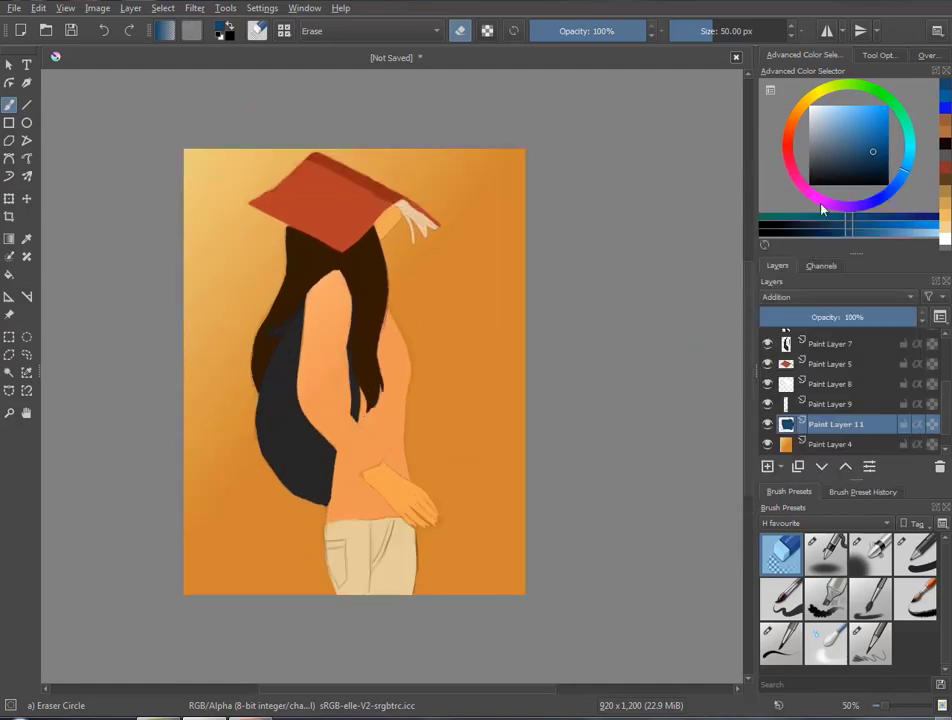
{"action": "left_click", "coordinate": [799, 297]}
{"action": "left_click", "coordinate": [800, 449]}
{"action": "left_click", "coordinate": [800, 297]}
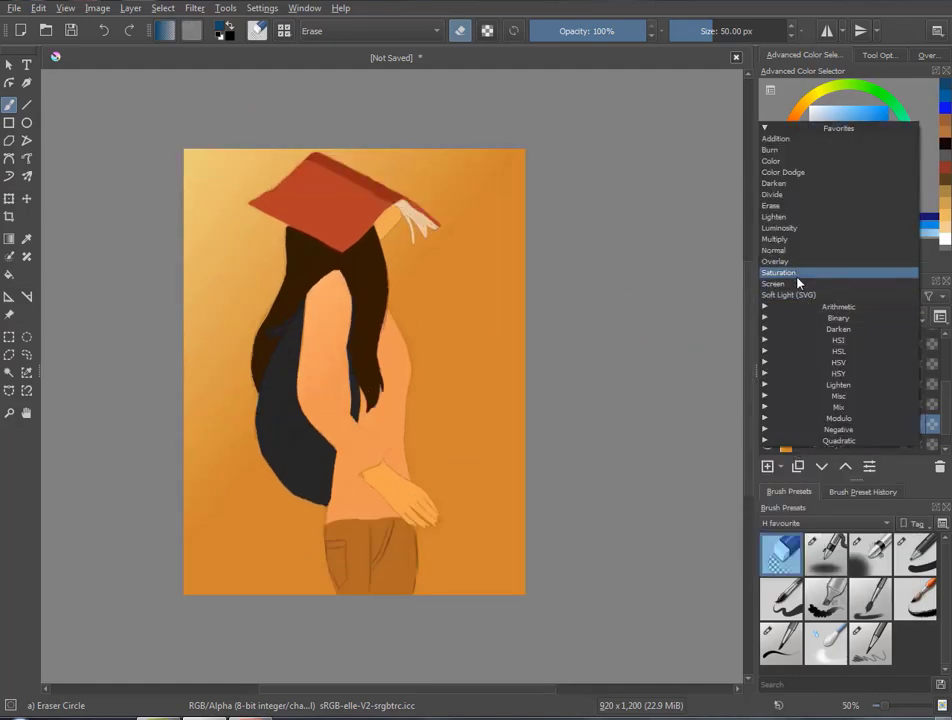
{"action": "left_click", "coordinate": [797, 273]}
Settle on Saturation blending for tan trousers, sample the hat red, and add Paint Layer 12
{"action": "left_click", "coordinate": [797, 297]}
{"action": "left_click", "coordinate": [793, 250]}
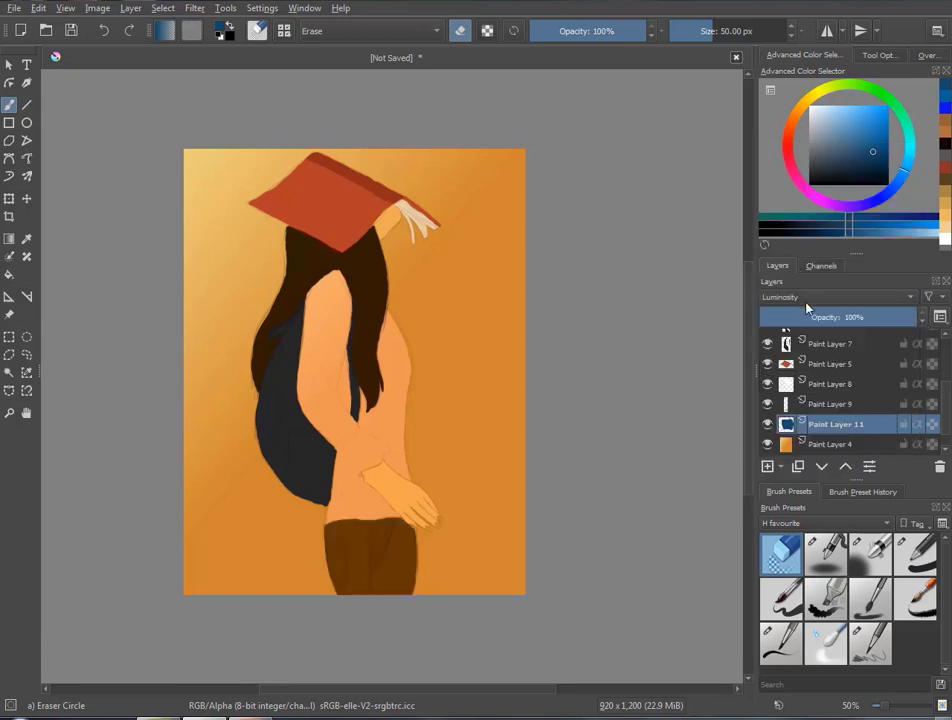
{"action": "left_click", "coordinate": [800, 297]}
{"action": "left_click", "coordinate": [797, 249]}
{"action": "left_click", "coordinate": [800, 297]}
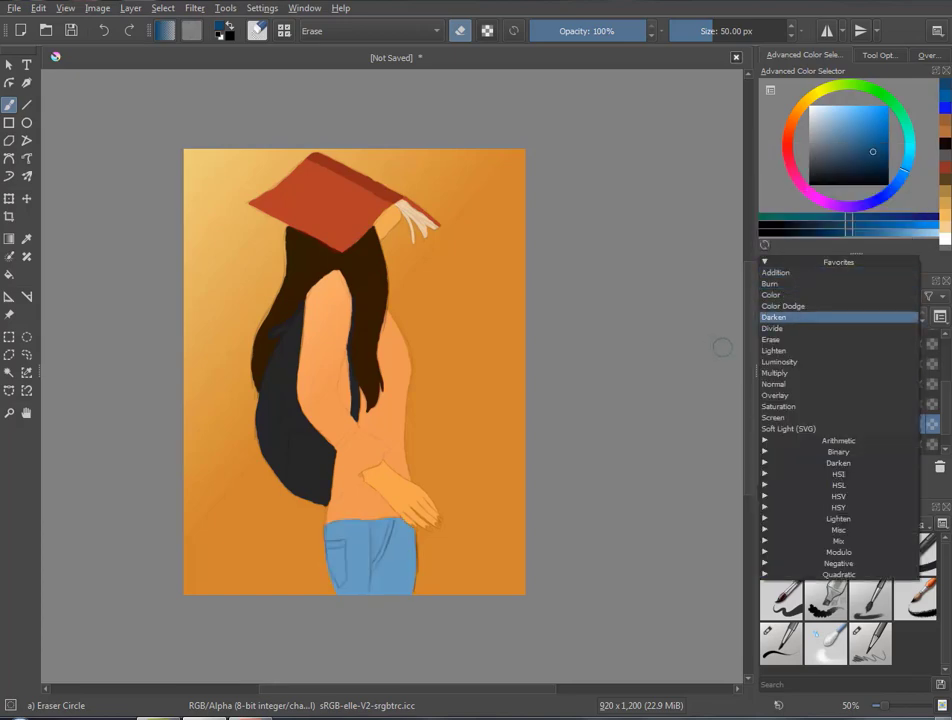
{"action": "left_click", "coordinate": [778, 406]}
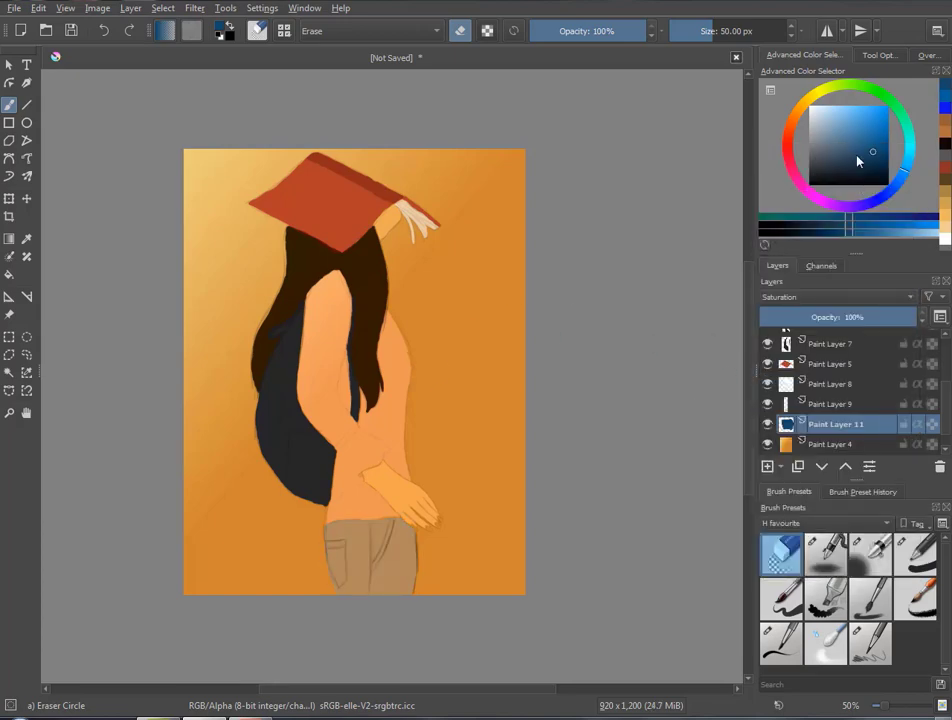
{"action": "left_click", "coordinate": [328, 197], "text": "ctrl"}
{"action": "key", "text": "Insert"}
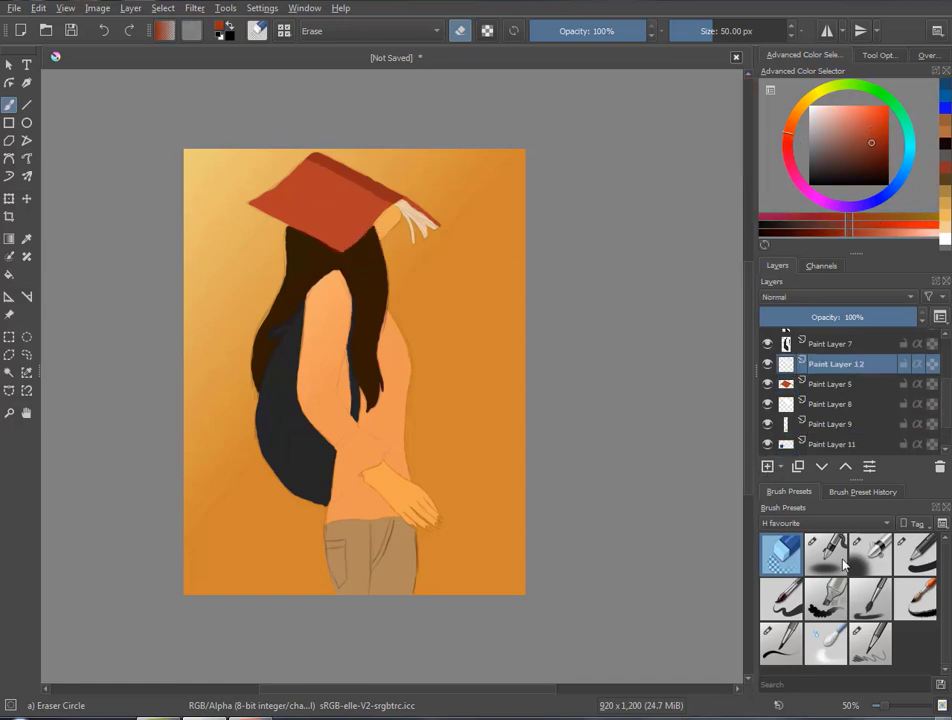
Paint a faint darker-red diagonal band across the mortarboard on Paint Layer 12 with ~10 px Bristles hairy
{"action": "left_click", "coordinate": [868, 600]}
{"action": "scroll", "coordinate": [462, 262], "scroll_direction": "up", "scroll_amount": 5}
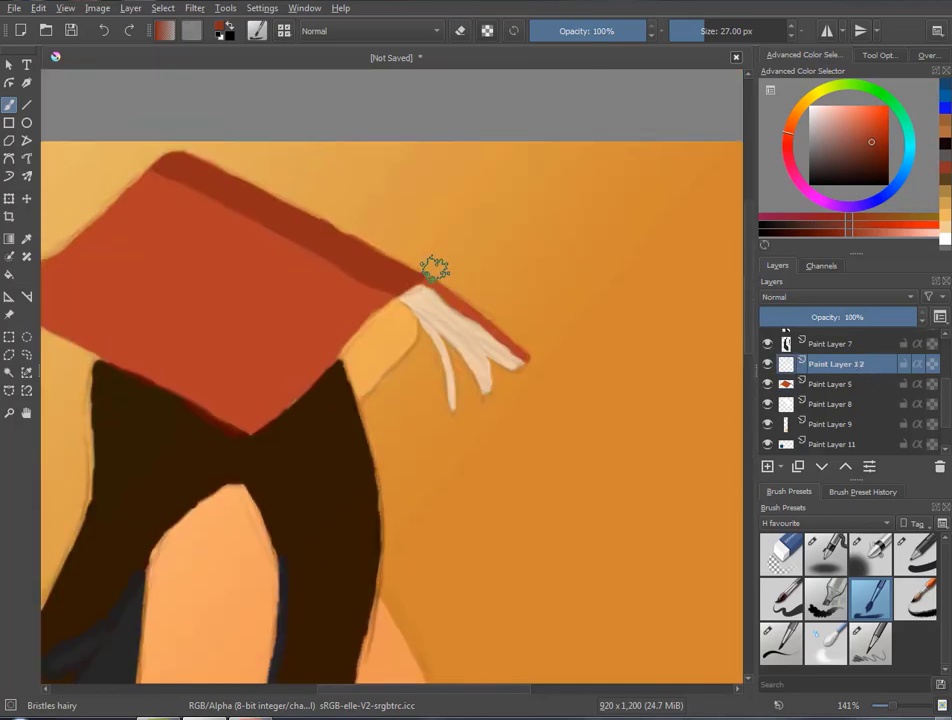
{"action": "left_click_drag", "start_coordinate": [433, 270], "coordinate": [459, 304]}
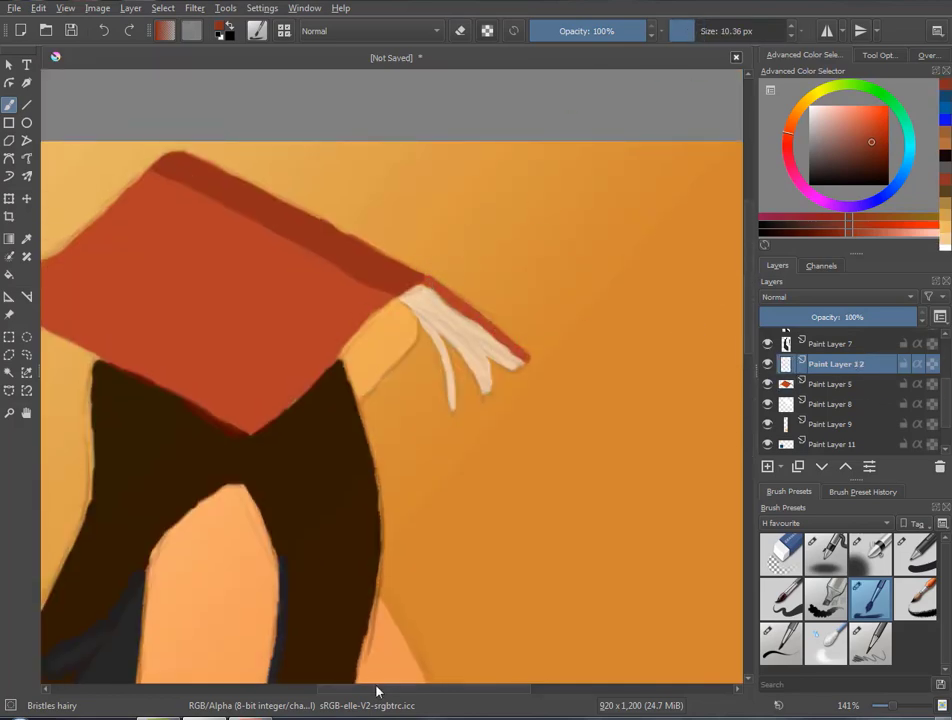
{"action": "left_click_drag", "start_coordinate": [378, 690], "coordinate": [333, 690]}
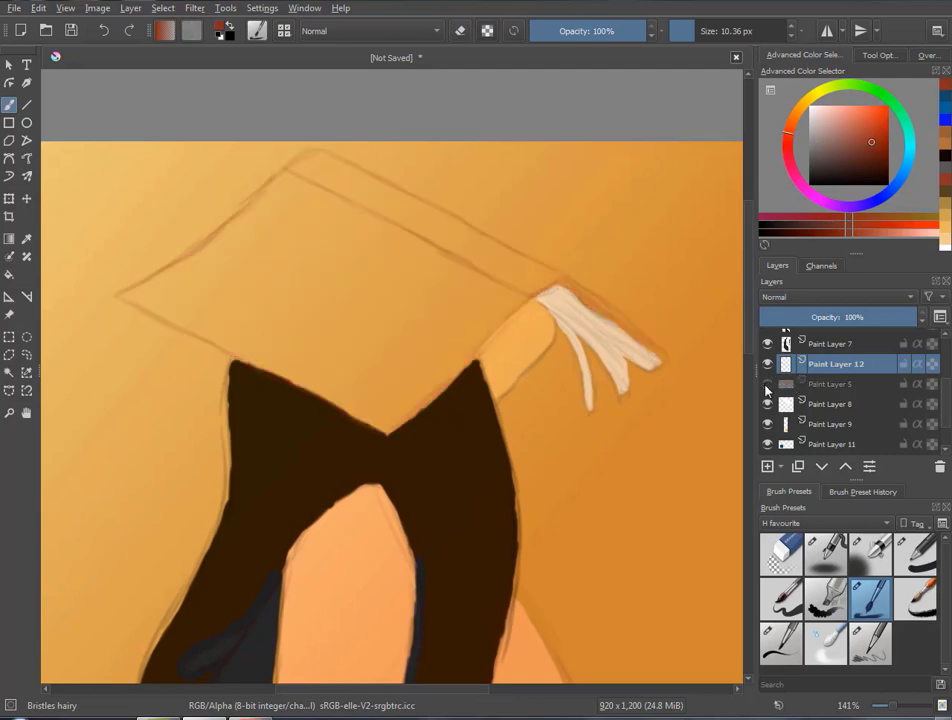
{"action": "left_click", "coordinate": [800, 384]}
{"action": "key", "text": "e"}
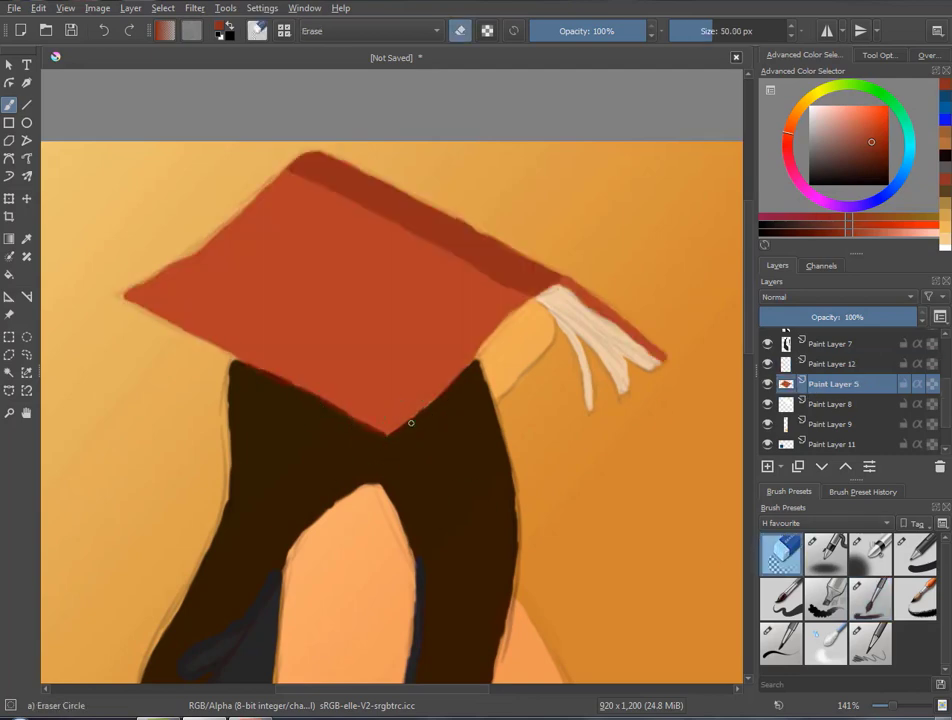
{"action": "left_click", "coordinate": [836, 364]}
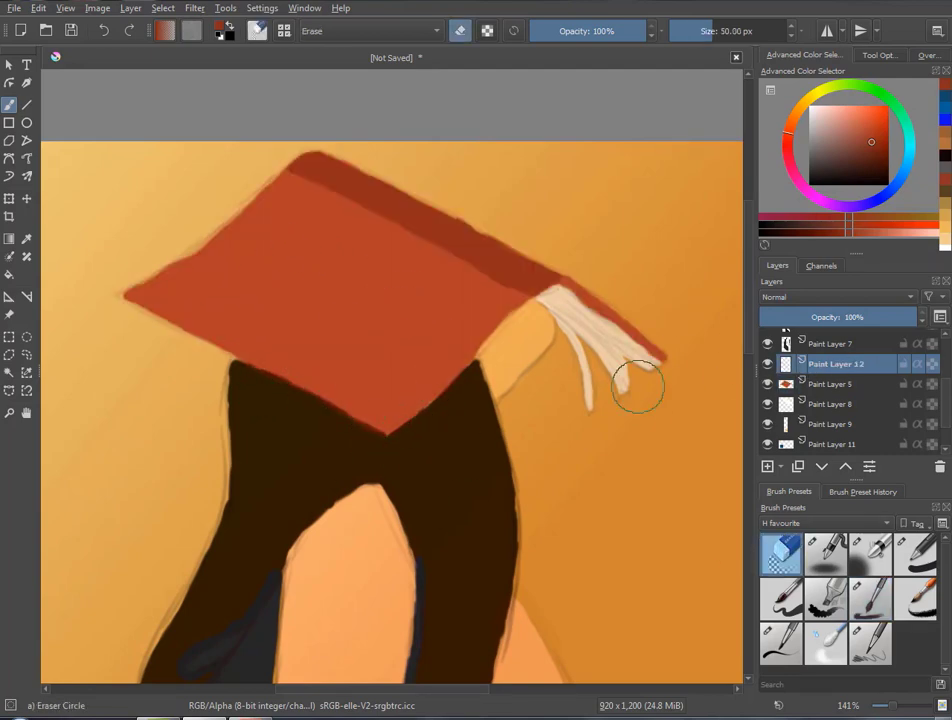
{"action": "key", "text": "e"}
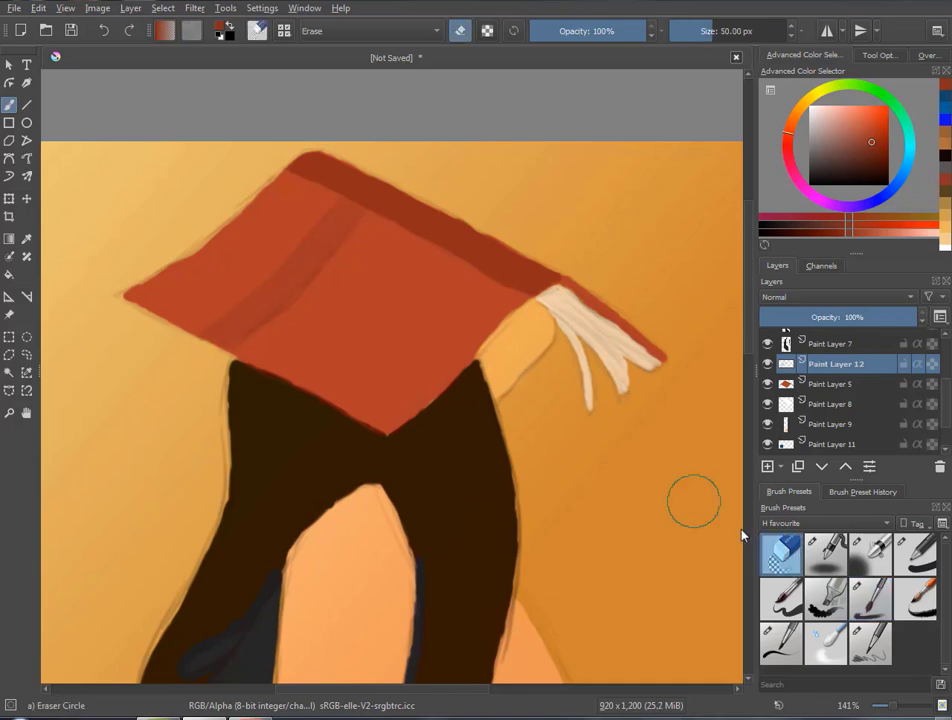
{"action": "left_click", "coordinate": [781, 553]}
{"action": "scroll", "coordinate": [570, 378], "scroll_direction": "down", "scroll_amount": 5}
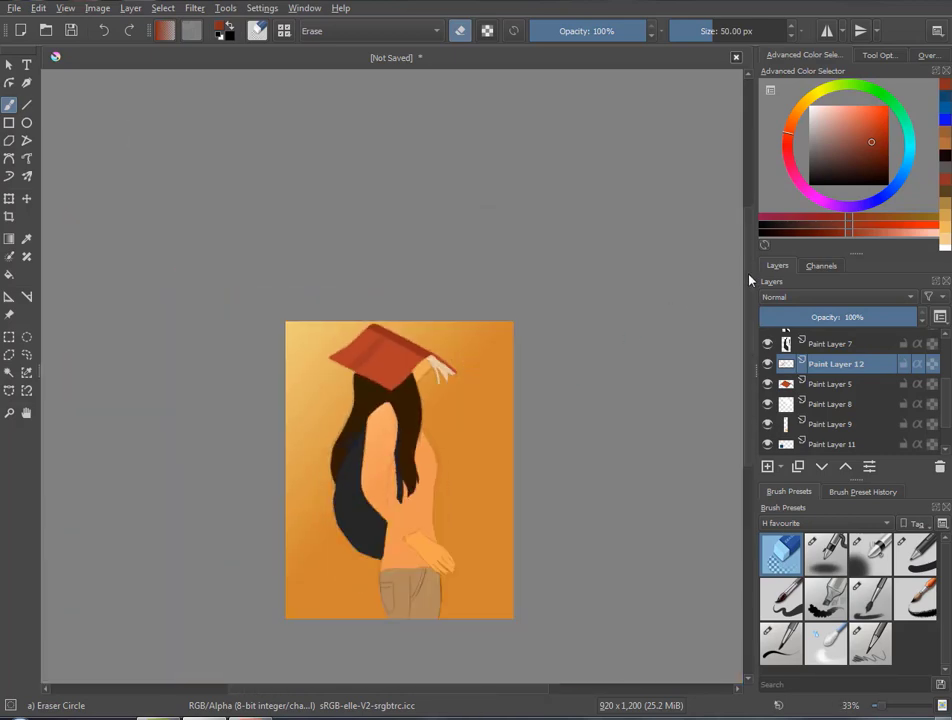
Add Paint Layer 13 above Paint Layer 9 and stroke darker orange shading along the gown edge
{"action": "scroll", "coordinate": [408, 291], "scroll_direction": "up", "scroll_amount": 3}
{"action": "scroll", "coordinate": [408, 291], "scroll_direction": "up", "scroll_amount": 2}
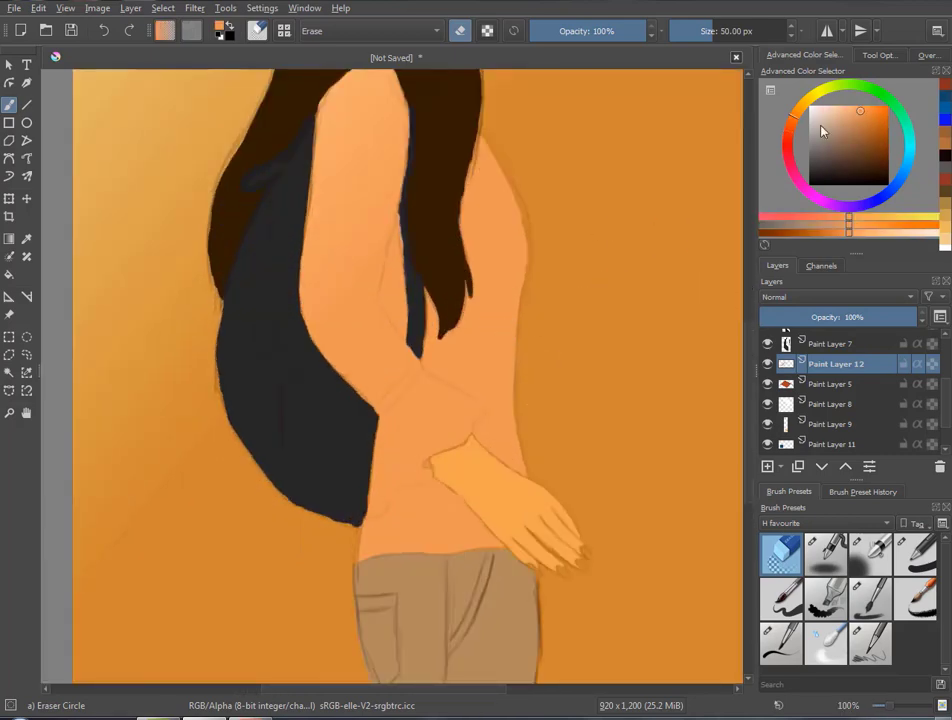
{"action": "left_click", "coordinate": [872, 117]}
{"action": "left_click", "coordinate": [870, 593]}
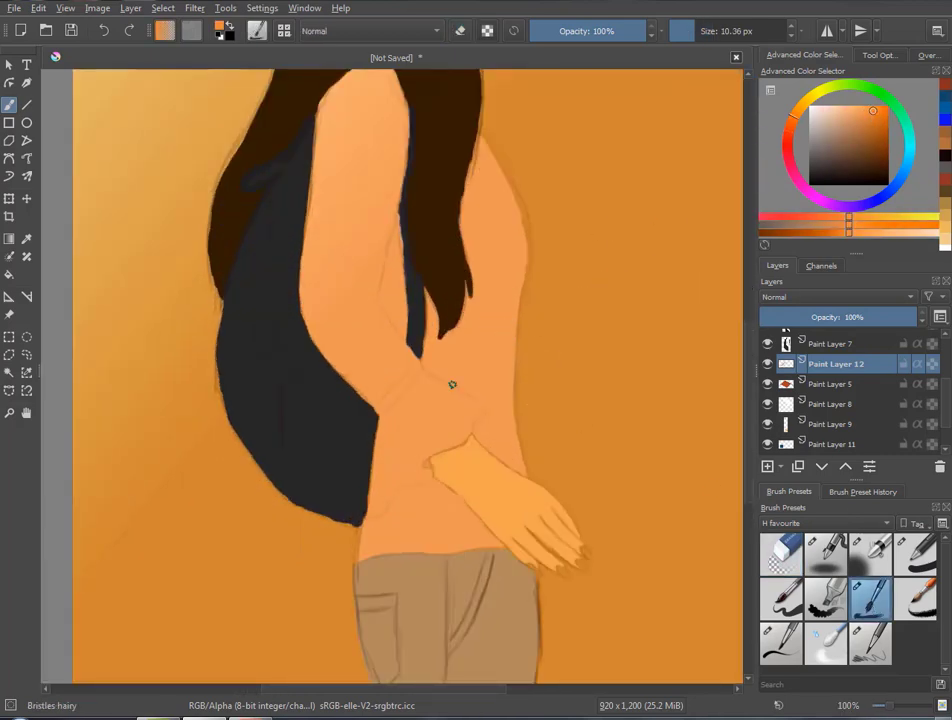
{"action": "left_click", "coordinate": [800, 425]}
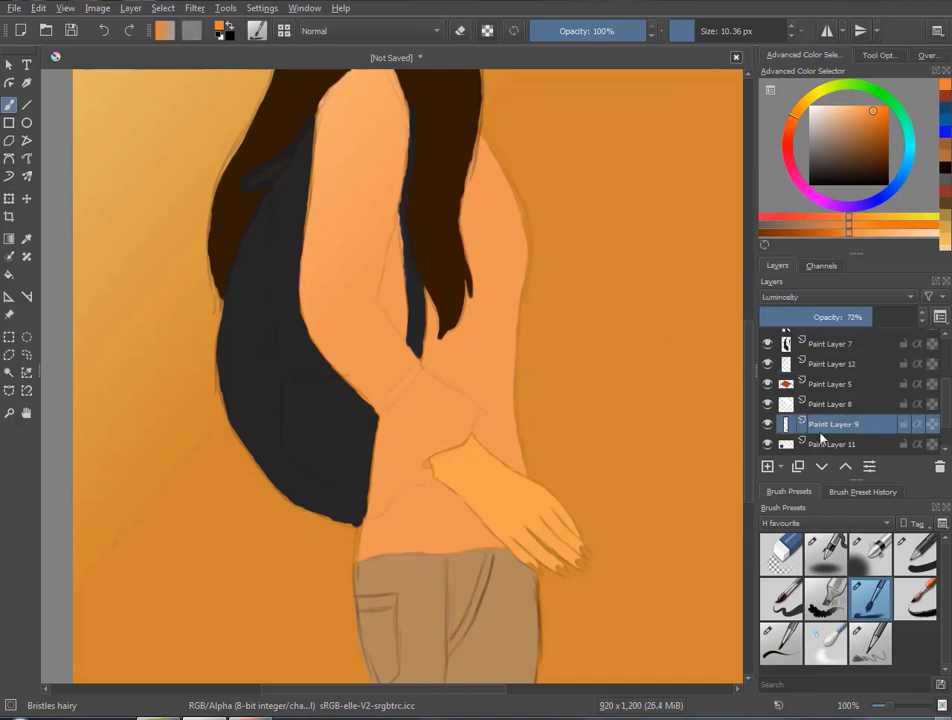
{"action": "key", "text": "Insert"}
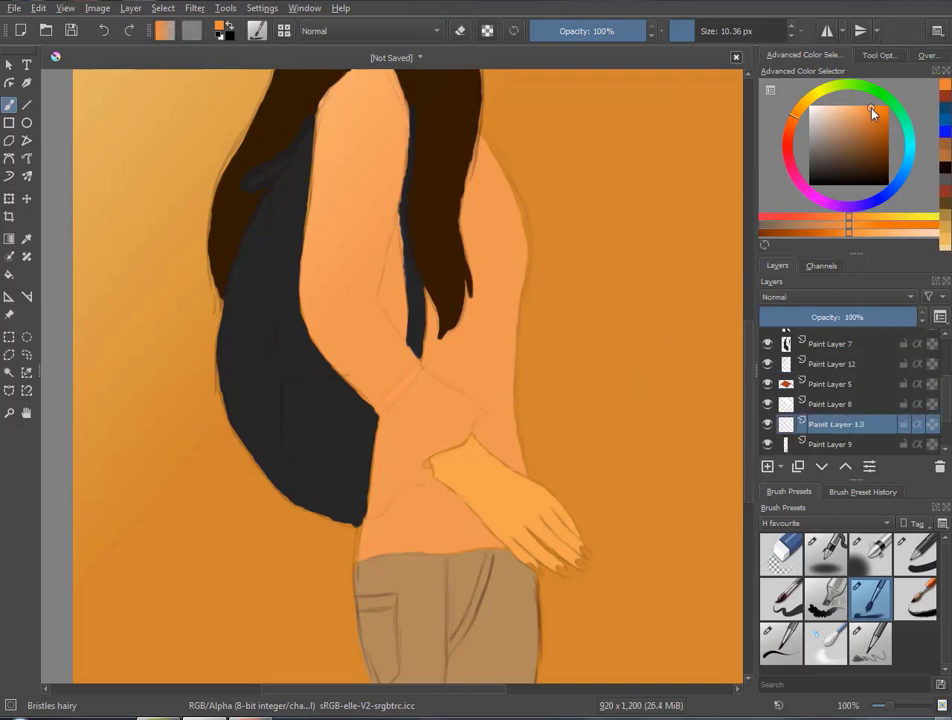
{"action": "left_click", "coordinate": [648, 89], "text": "ctrl"}
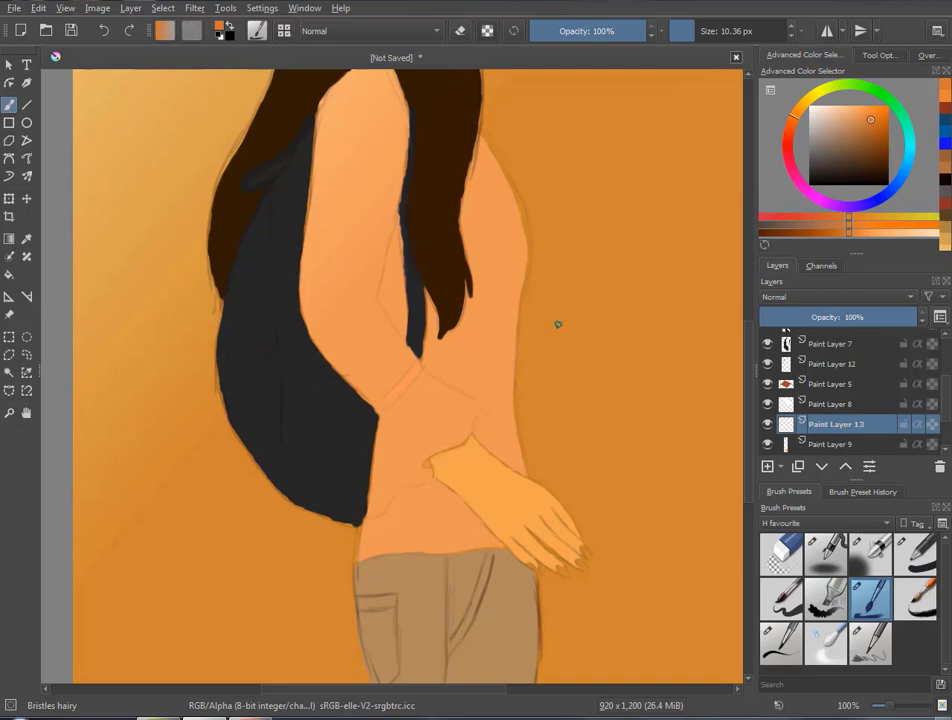
{"action": "left_click", "coordinate": [395, 393], "text": "ctrl"}
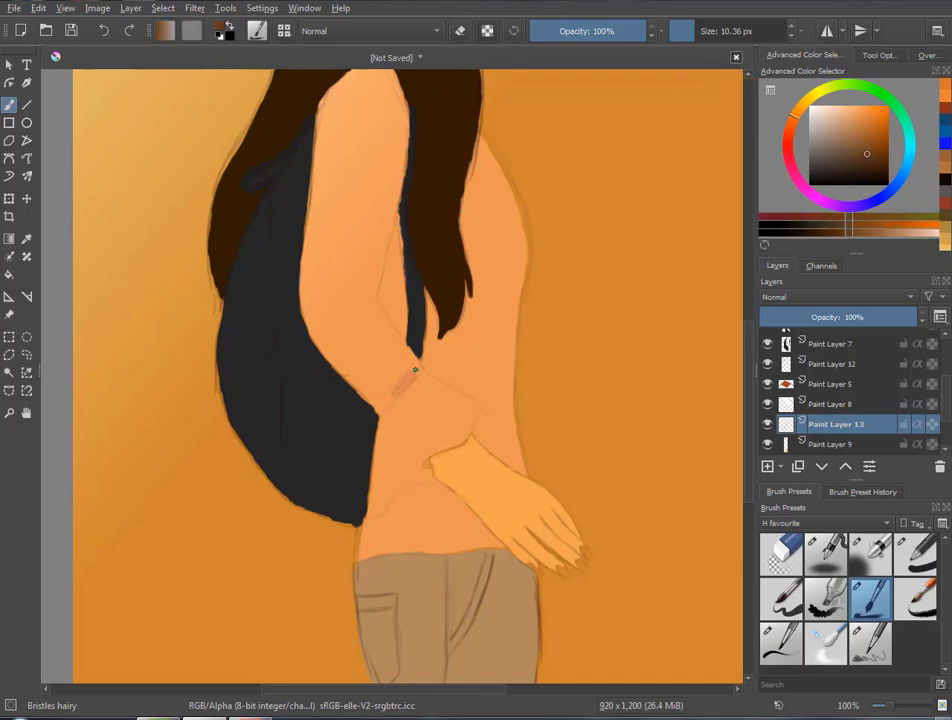
{"action": "left_click_drag", "start_coordinate": [390, 395], "coordinate": [390, 403]}
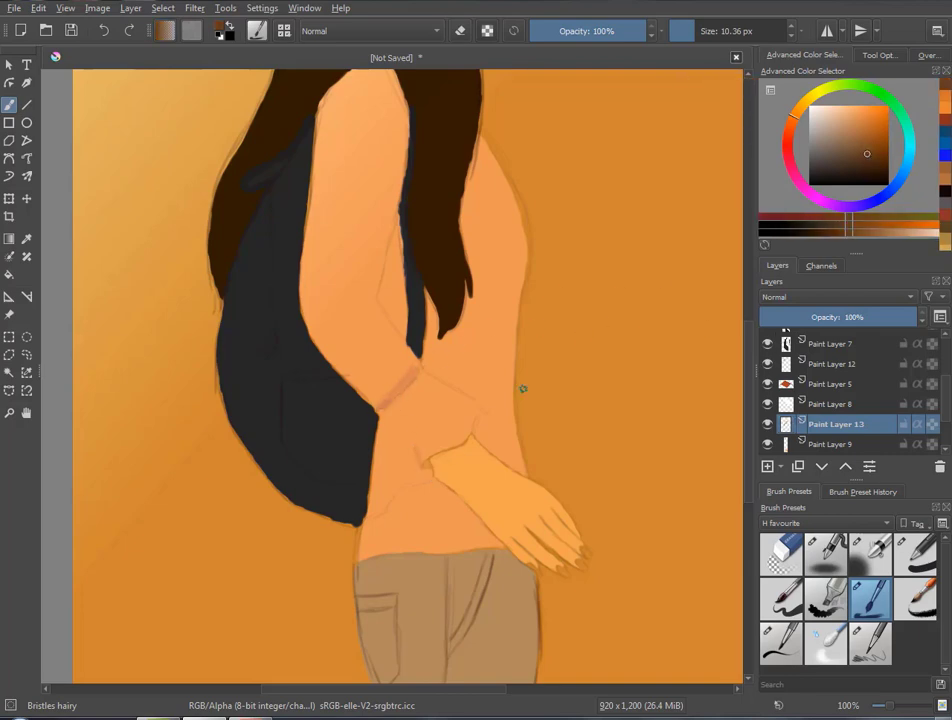
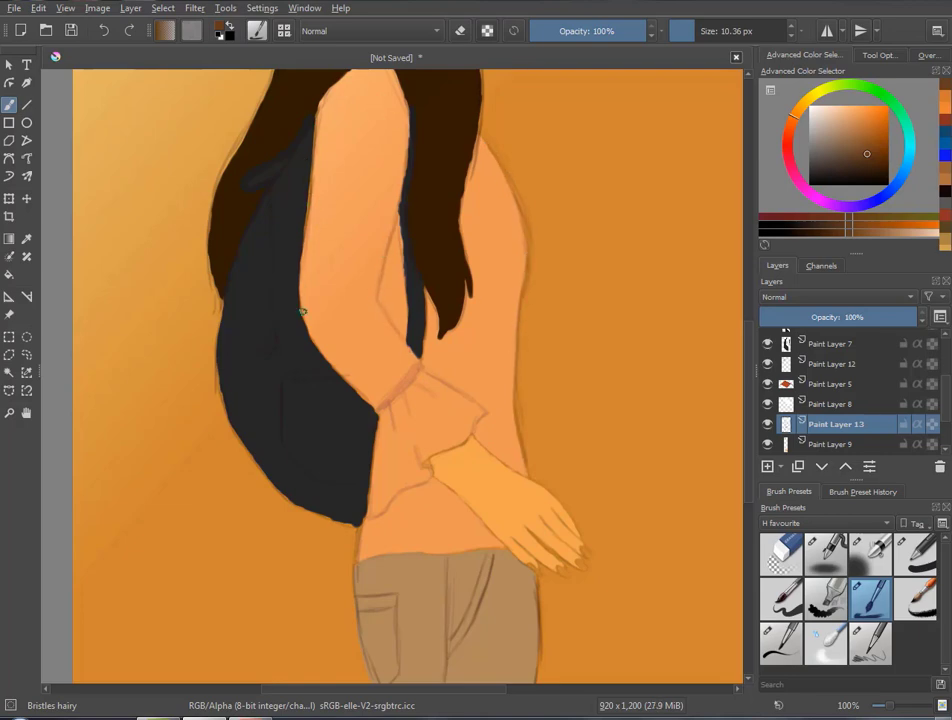
Airbrush faint deeper-orange shading around the wrist and cuff with a ~49 px soft brush
{"action": "scroll", "coordinate": [400, 370], "scroll_direction": "up", "scroll_amount": 3}
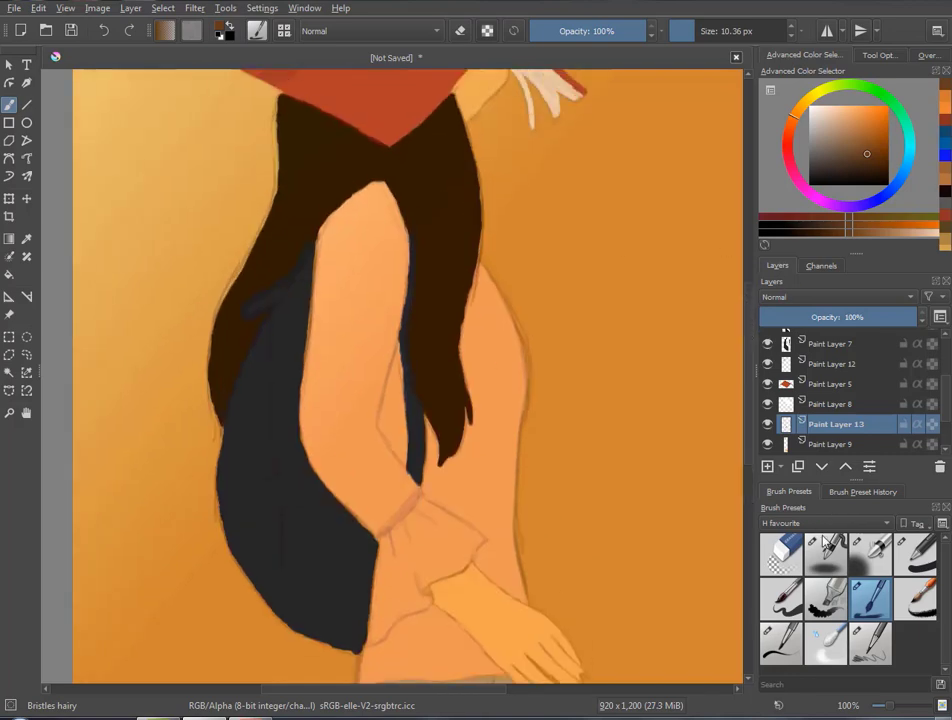
{"action": "left_click_drag", "start_coordinate": [727, 28], "coordinate": [700, 28]}
{"action": "left_click", "coordinate": [645, 113], "text": "ctrl"}
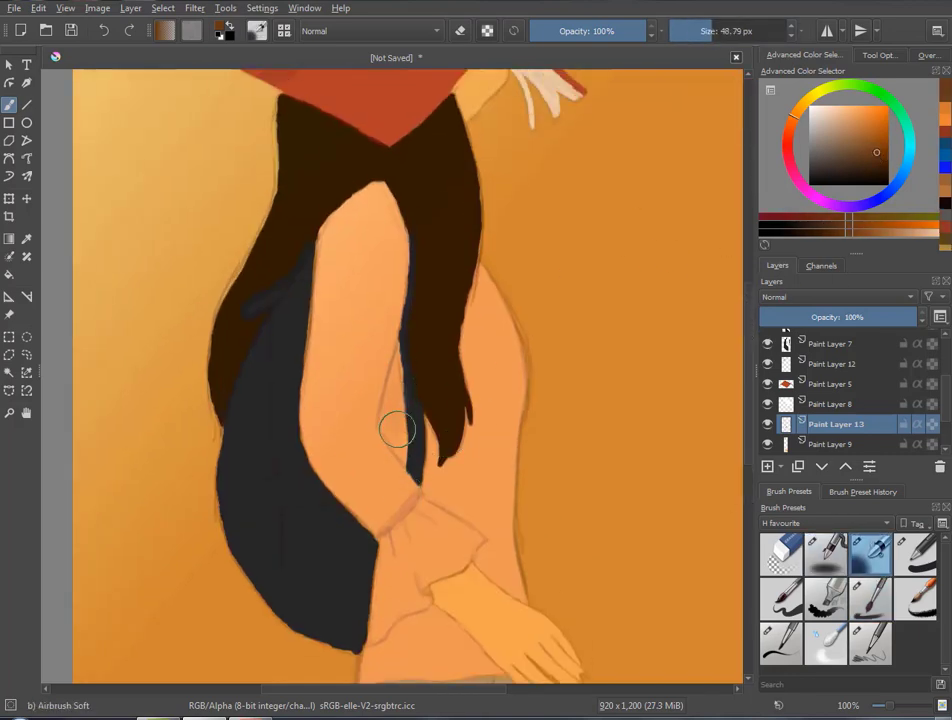
{"action": "scroll", "coordinate": [436, 397], "scroll_direction": "down", "scroll_amount": 2}
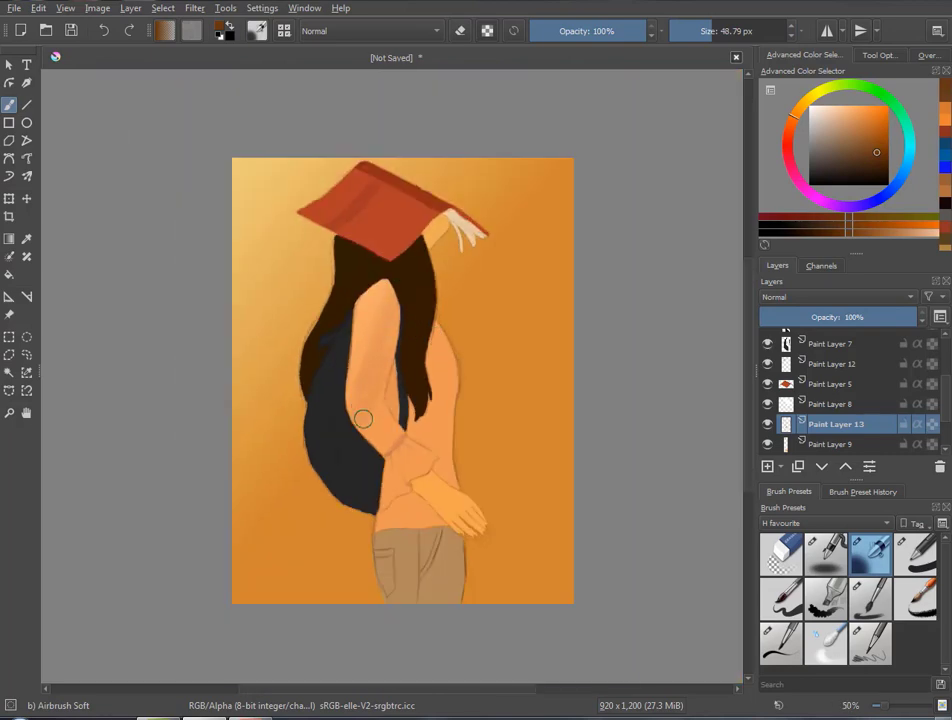
{"action": "left_click_drag", "start_coordinate": [402, 516], "coordinate": [388, 506]}
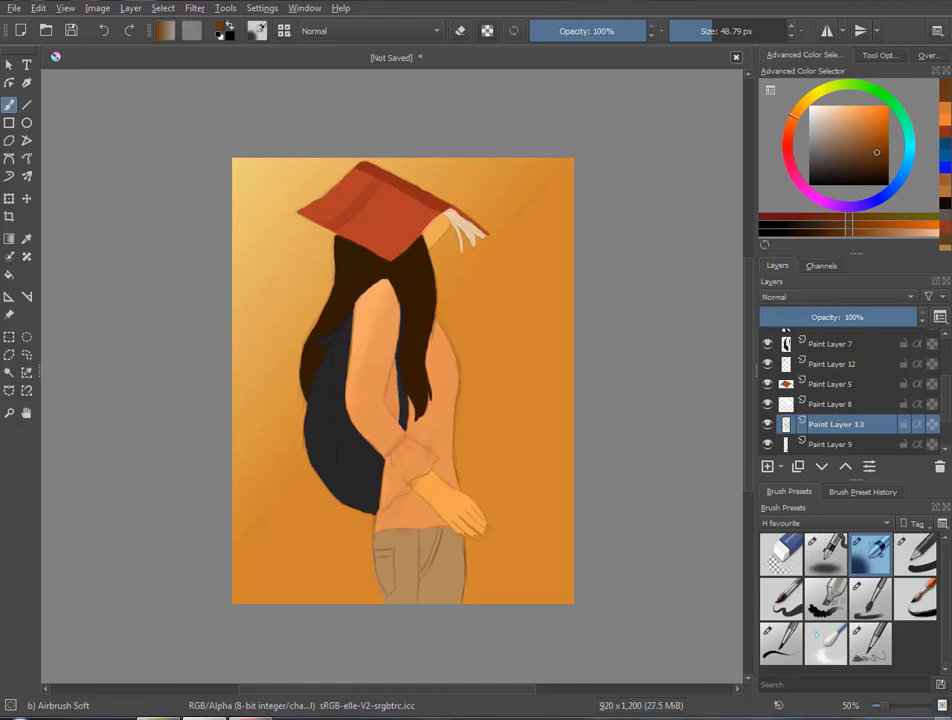
{"action": "left_click_drag", "start_coordinate": [697, 31], "coordinate": [725, 31]}
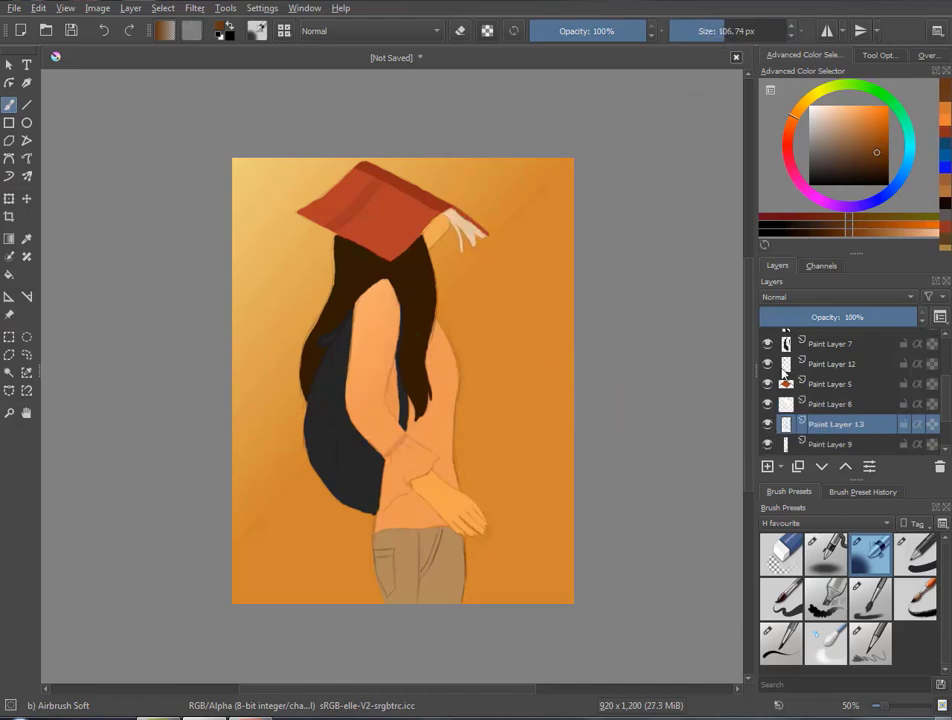
Move Paint Layer 13 to the top of the stack above Paint Layer 6
{"action": "scroll", "coordinate": [946, 420], "scroll_direction": "down", "scroll_amount": 2}
{"action": "scroll", "coordinate": [946, 420], "scroll_direction": "down", "scroll_amount": 1}
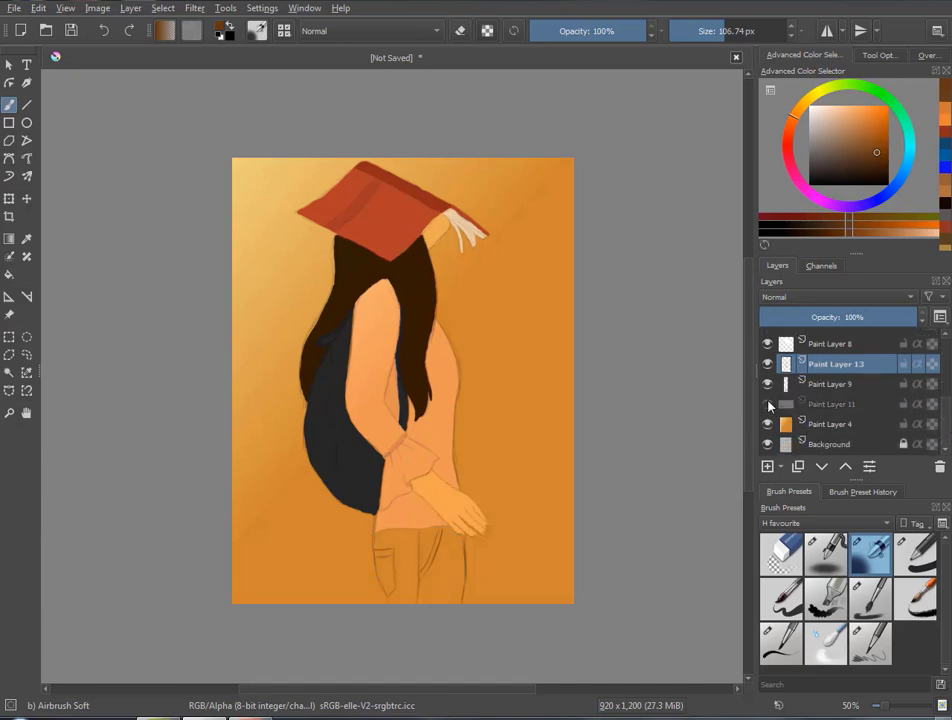
{"action": "left_click_drag", "start_coordinate": [946, 420], "coordinate": [946, 370]}
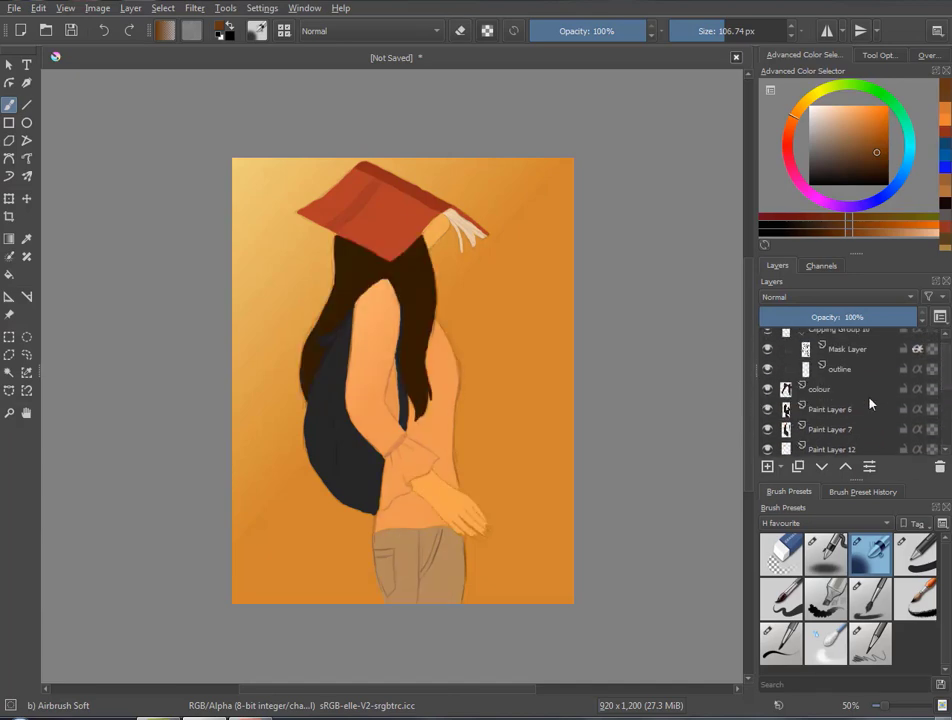
{"action": "scroll", "coordinate": [869, 400], "scroll_direction": "down", "scroll_amount": 3}
{"action": "mouse_move", "coordinate": [850, 430]}
{"action": "left_mouse_down"}
{"action": "mouse_move", "coordinate": [852, 345]}
{"action": "mouse_move", "coordinate": [847, 412]}
{"action": "left_mouse_up"}
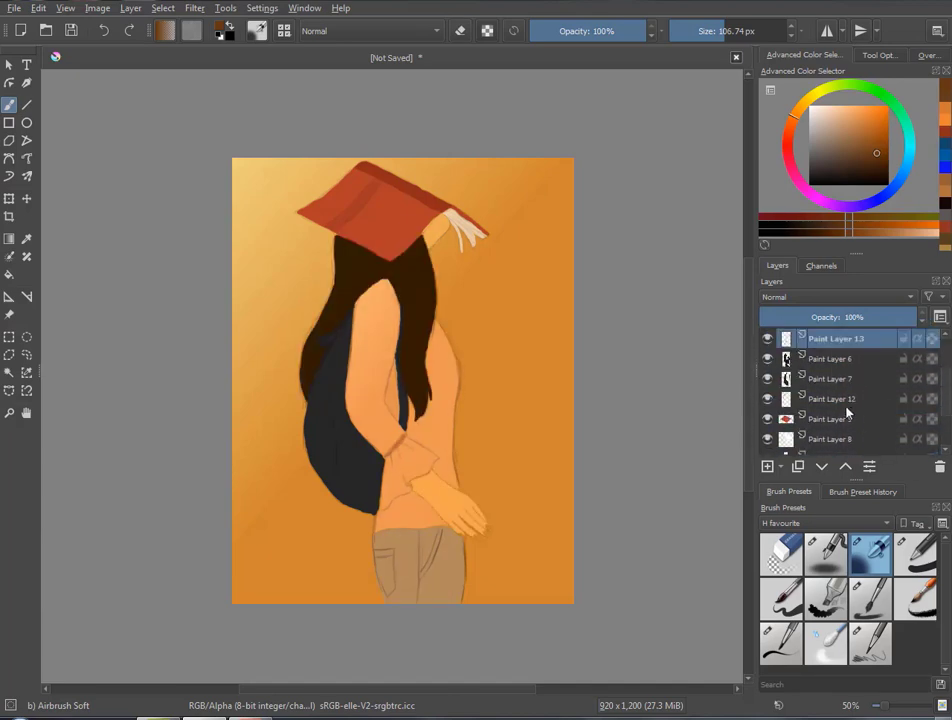
Airbrush soft shading along the arm's right edge with an ~87 px brush
{"action": "key", "text": "bracketright"}
{"action": "key", "text": "bracketright"}
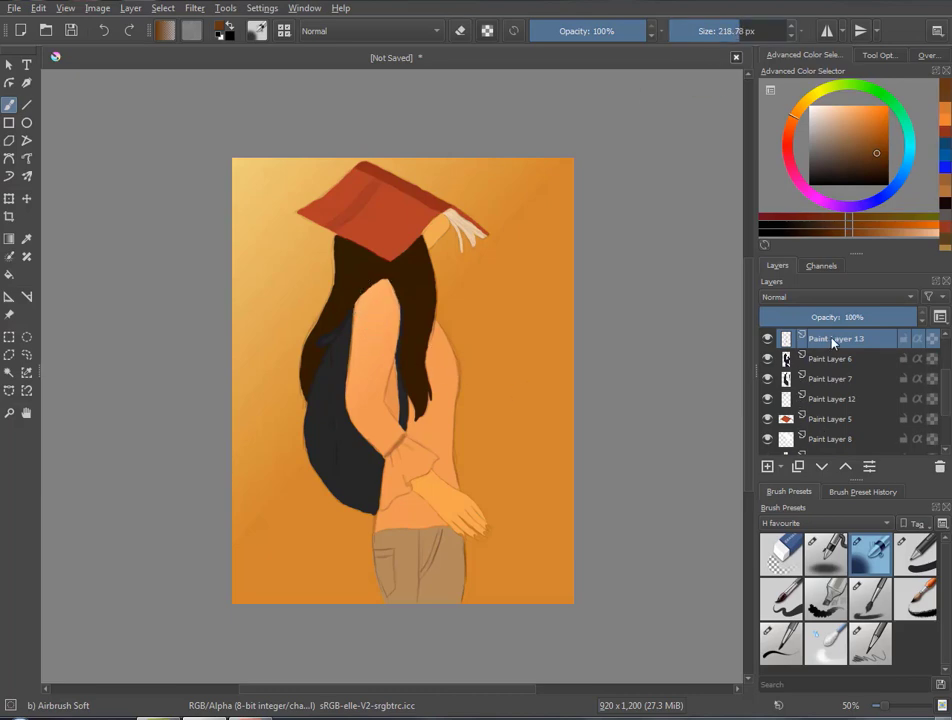
{"action": "key", "text": "bracketleft"}
{"action": "key", "text": "bracketleft"}
{"action": "key", "text": "bracketleft"}
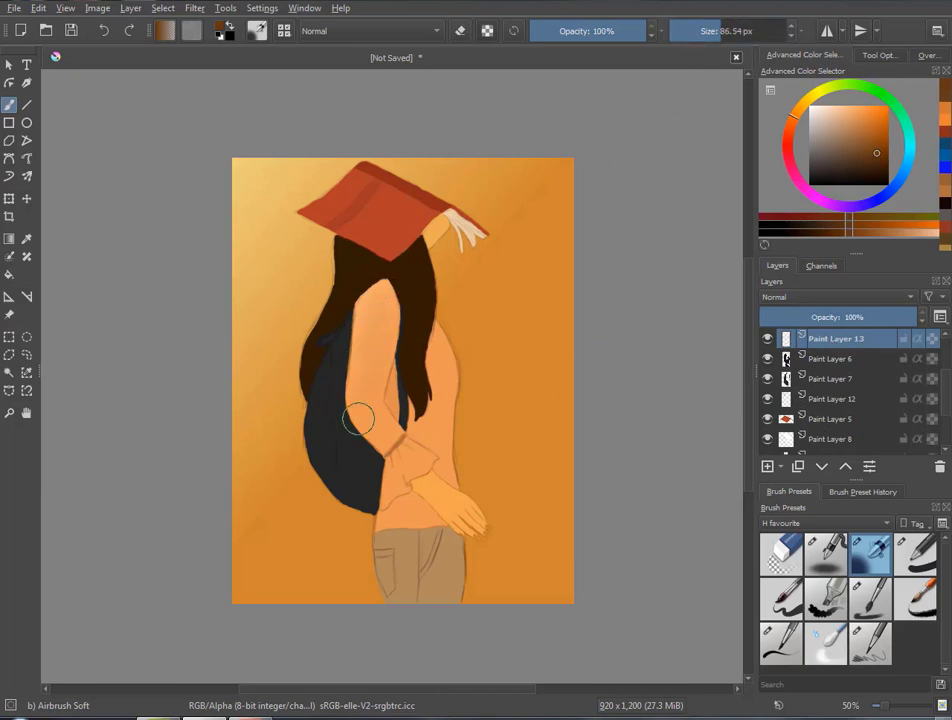
{"action": "left_click_drag", "start_coordinate": [385, 340], "coordinate": [392, 400]}
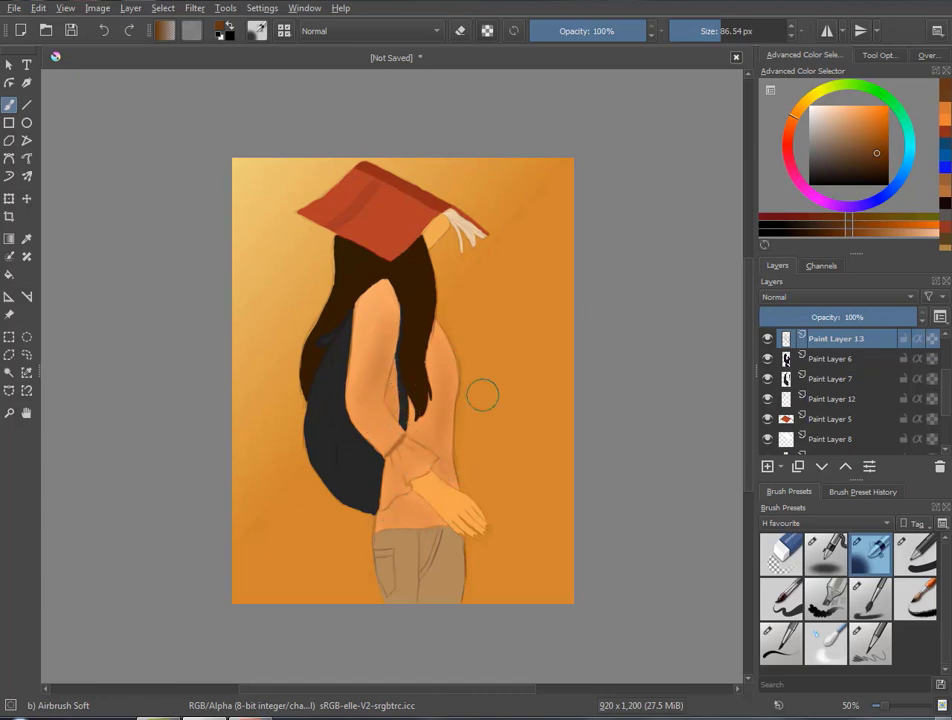
{"action": "scroll", "coordinate": [467, 340], "scroll_direction": "up", "scroll_amount": 2}
{"action": "scroll", "coordinate": [644, 331], "scroll_direction": "down", "scroll_amount": 2}
Smooth the orange top's shading with a ~54 px Blender Blur brush
{"action": "key", "text": "slash"}
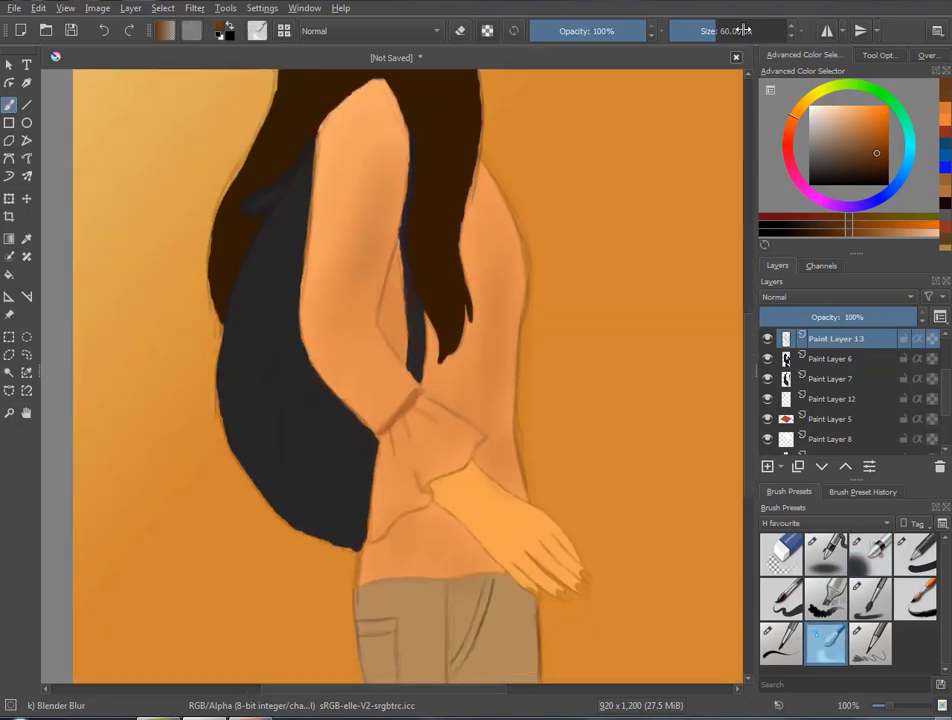
{"action": "left_click", "coordinate": [743, 30]}
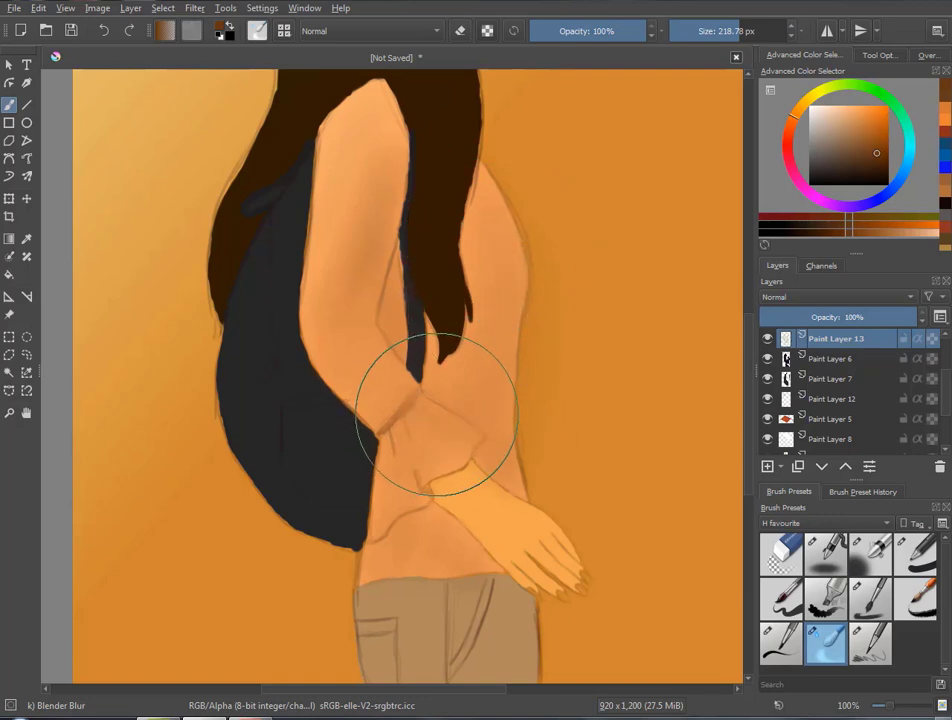
{"action": "left_click", "coordinate": [715, 30]}
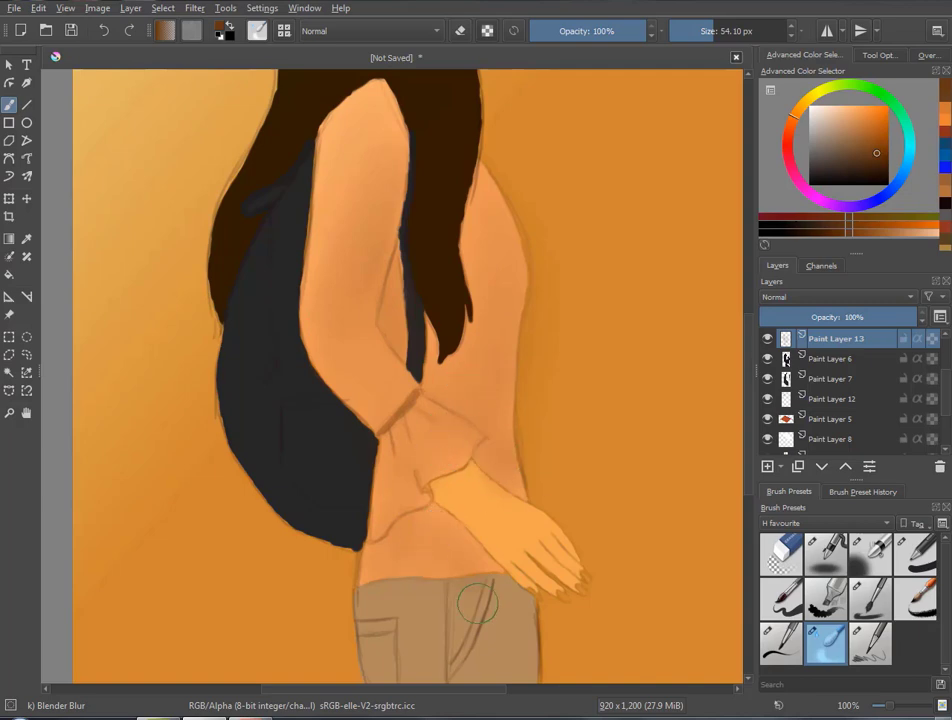
{"action": "key", "text": "minus"}
{"action": "key", "text": "minus"}
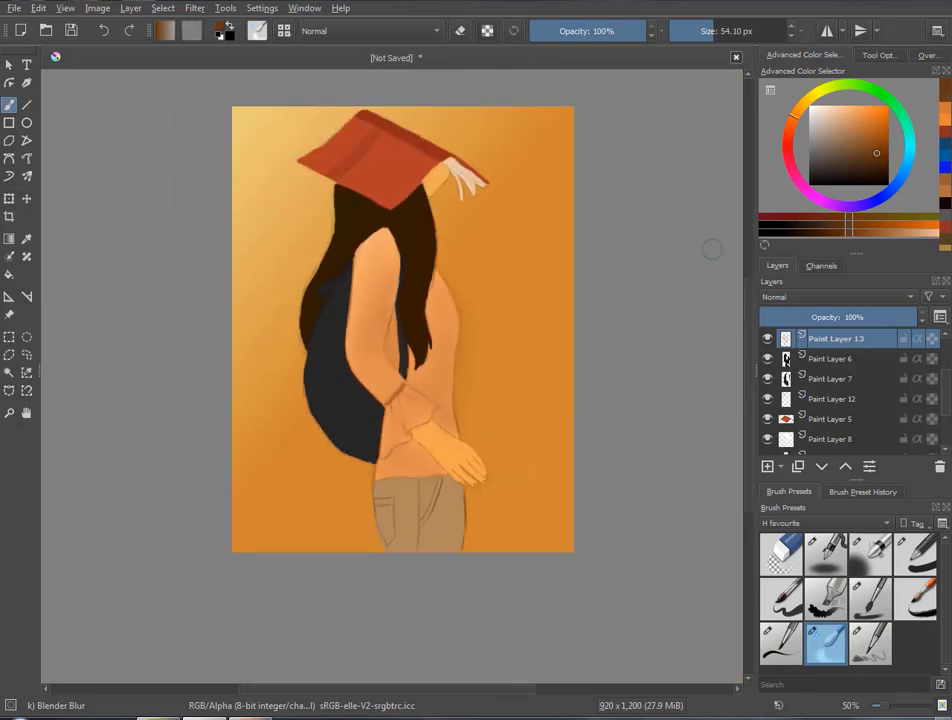
{"action": "scroll", "coordinate": [712, 248], "scroll_direction": "up", "scroll_amount": 2}
Airbrush and blend a light skin-tone highlight on the upper arm below the hair
{"action": "left_click", "coordinate": [370, 340], "text": "ctrl"}
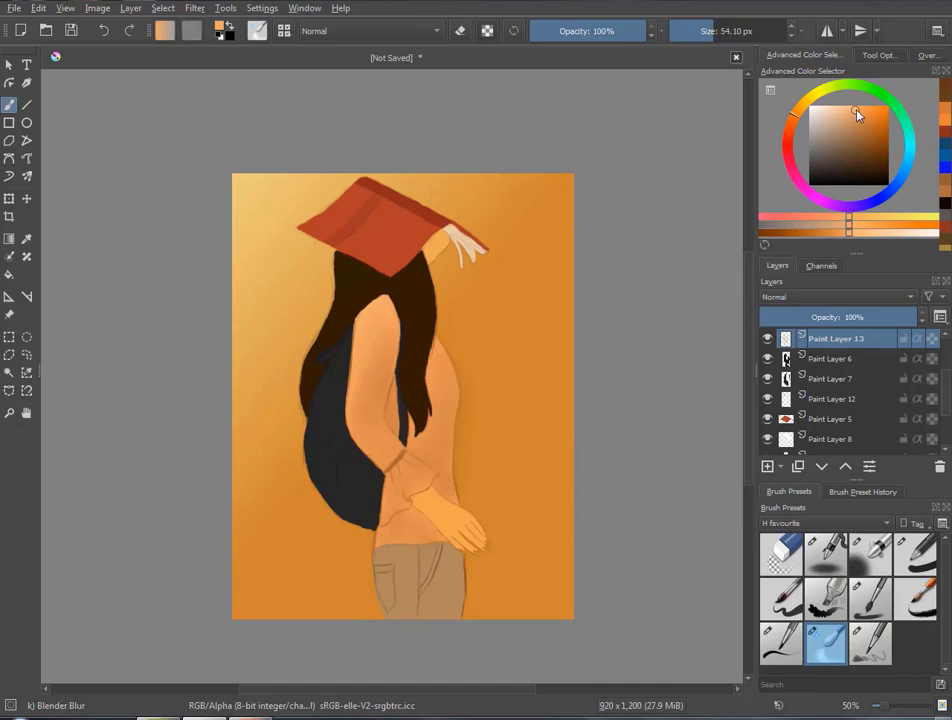
{"action": "left_click", "coordinate": [870, 550]}
{"action": "key", "text": "plus"}
{"action": "key", "text": "plus"}
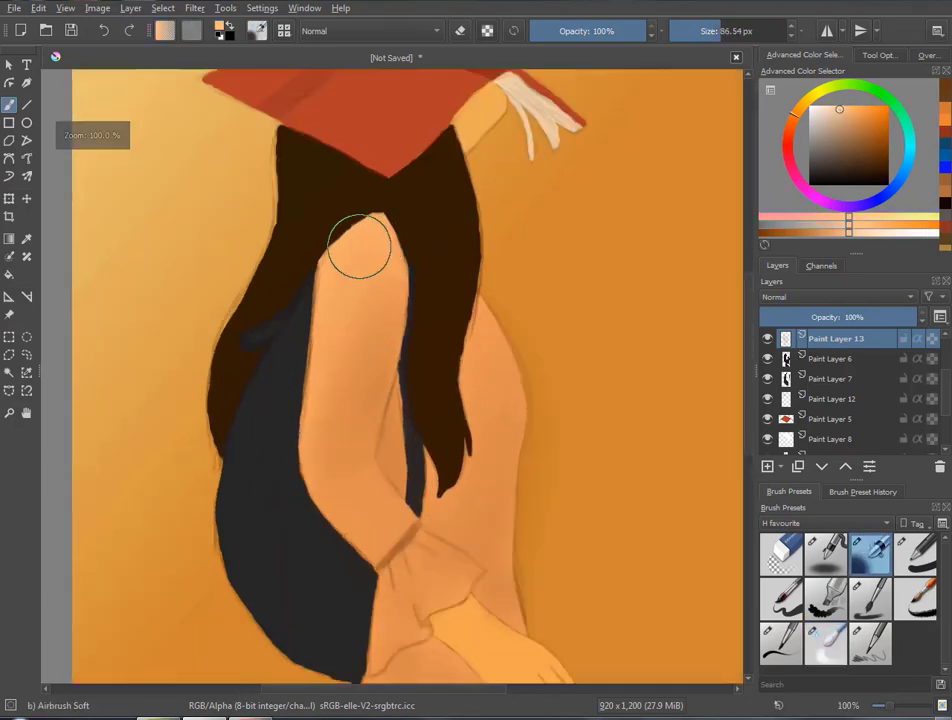
{"action": "key", "text": "bracketleft"}
{"action": "key", "text": "bracketleft"}
{"action": "key", "text": "bracketleft"}
{"action": "key", "text": "bracketleft"}
{"action": "key", "text": "bracketleft"}
{"action": "key", "text": "bracketleft"}
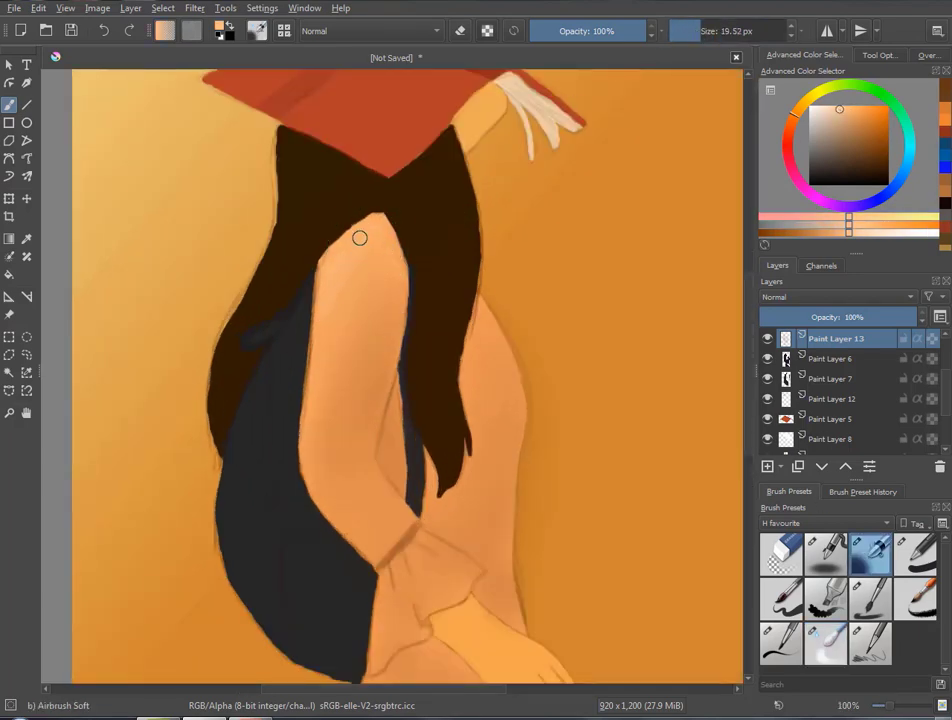
{"action": "left_click", "coordinate": [824, 642]}
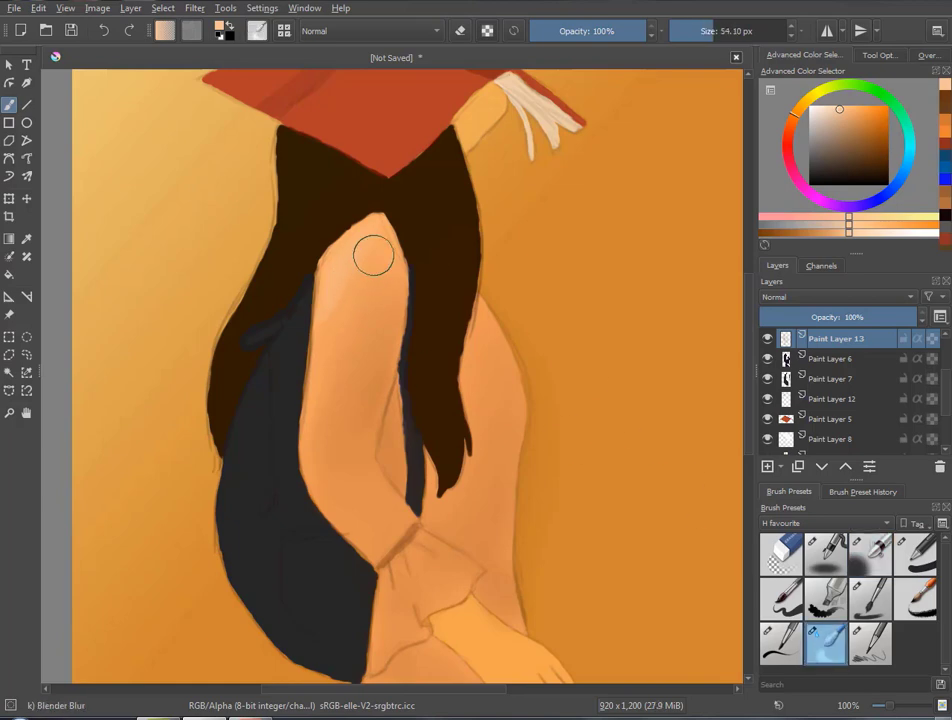
{"action": "key", "text": "minus"}
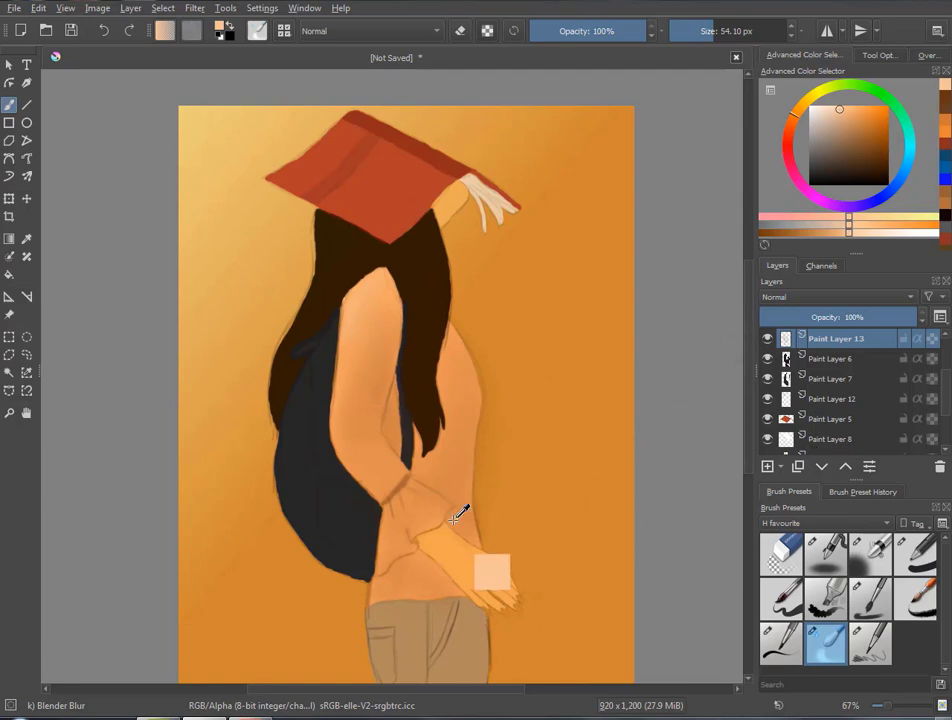
{"action": "left_click", "coordinate": [871, 113]}
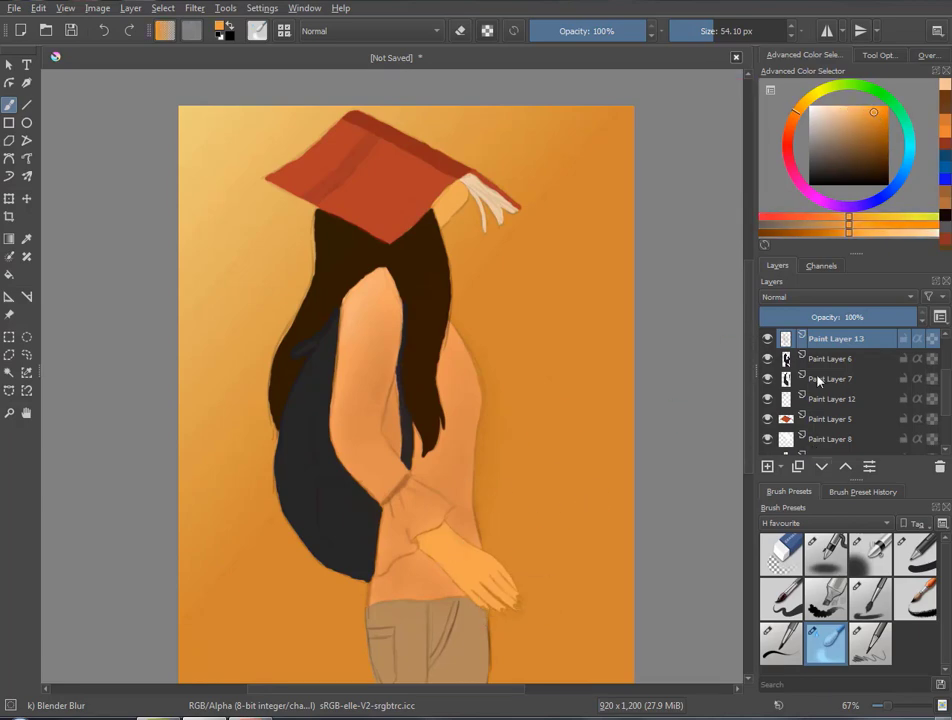
Shade the raised arm and hand with soft orange airbrush and blending
{"action": "key", "text": "slash"}
{"action": "key", "text": "plus"}
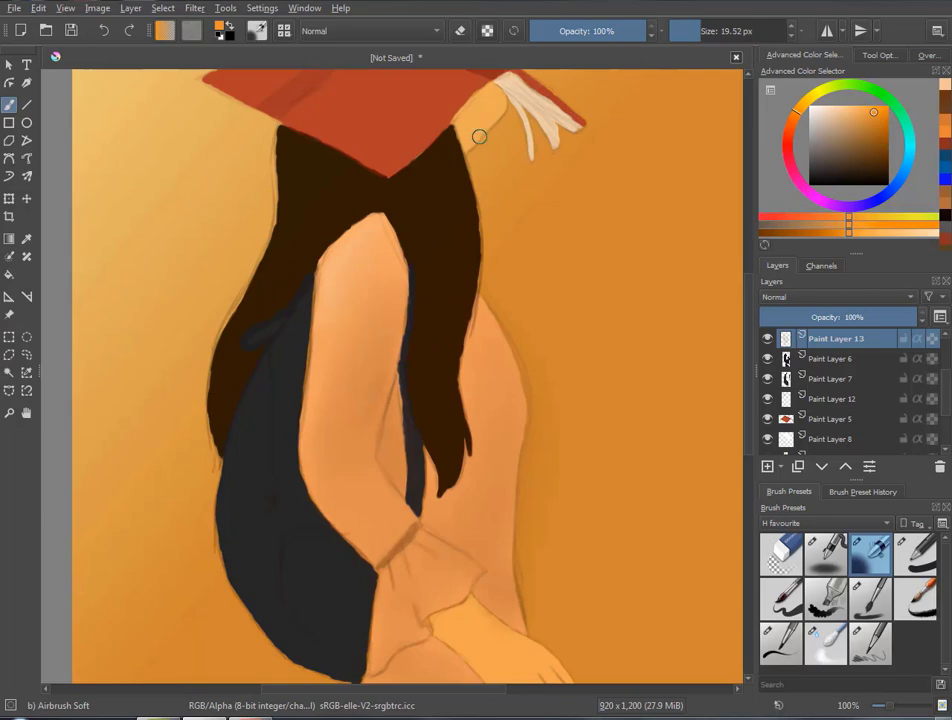
{"action": "scroll", "coordinate": [600, 200], "scroll_direction": "down", "scroll_amount": 2}
{"action": "scroll", "coordinate": [550, 253], "scroll_direction": "up", "scroll_amount": 4}
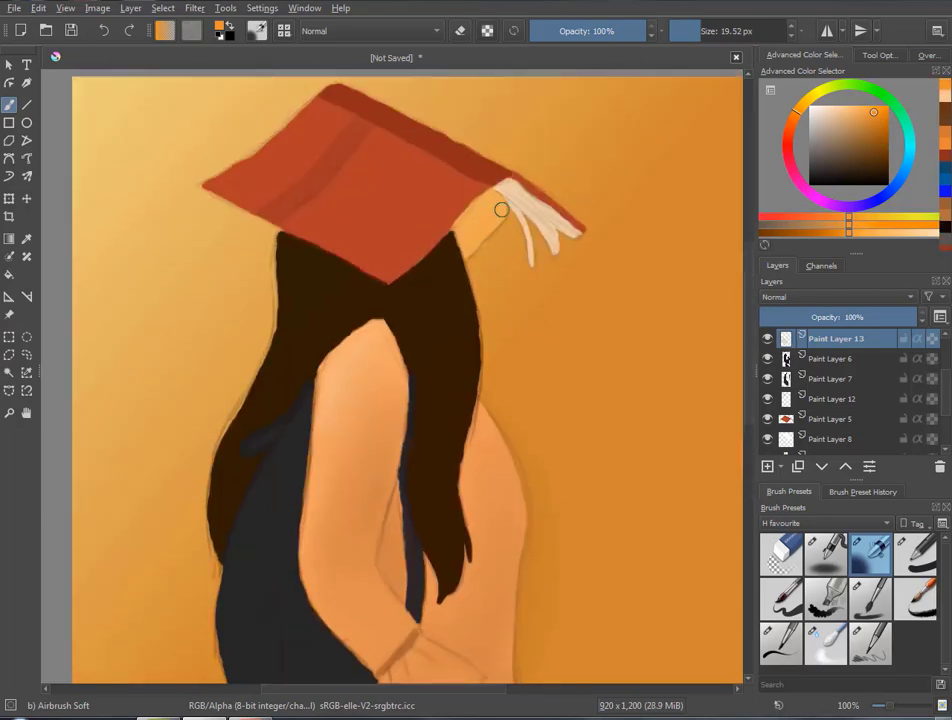
{"action": "scroll", "coordinate": [712, 448], "scroll_direction": "down", "scroll_amount": 3}
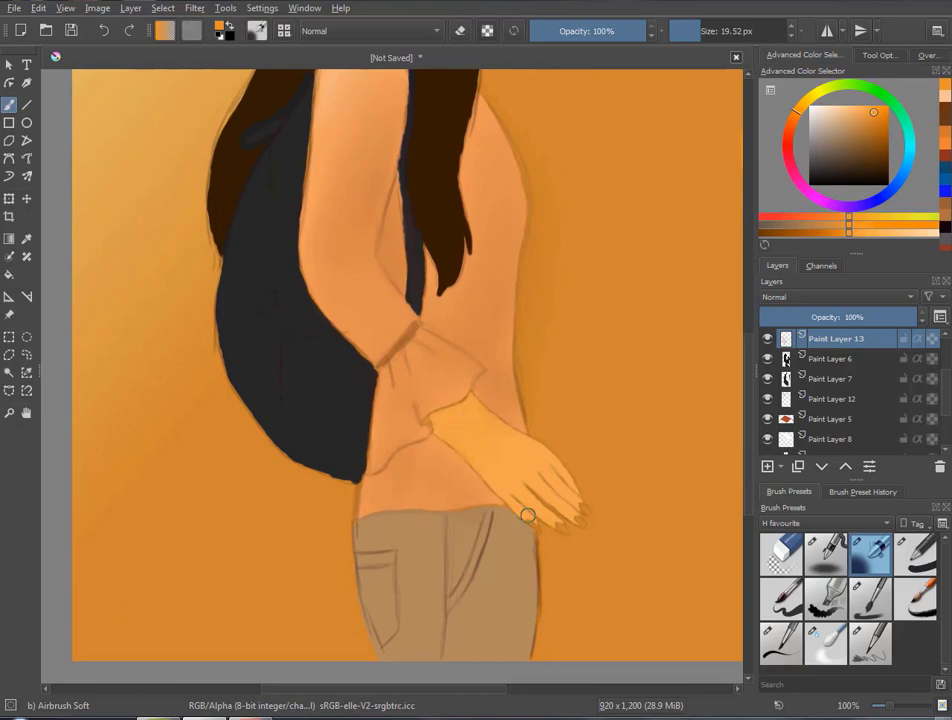
{"action": "left_click", "coordinate": [825, 641]}
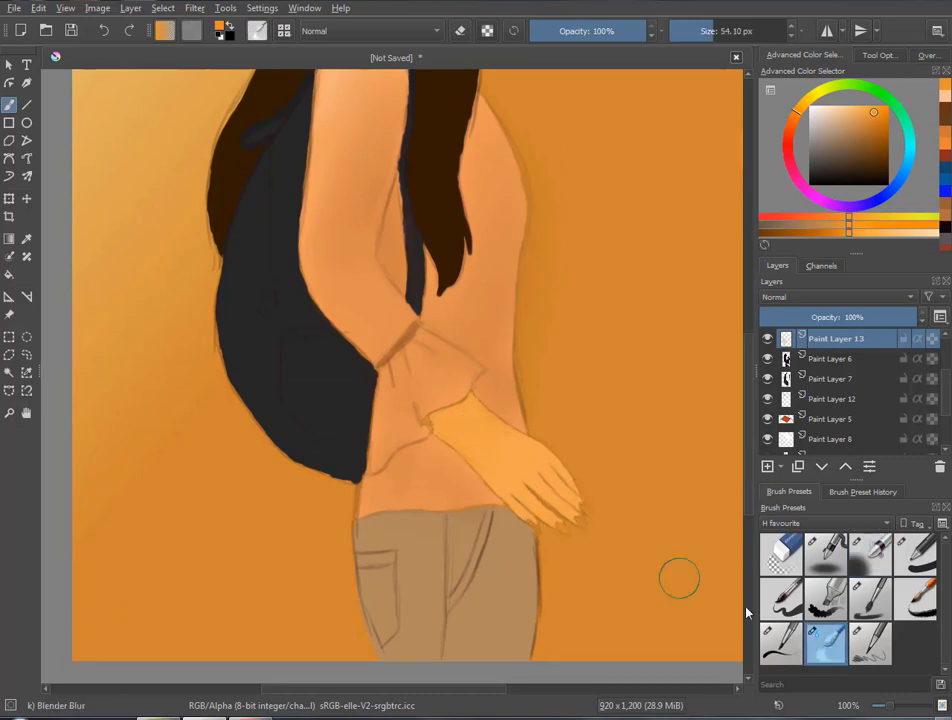
Add Paint Layer 14 above Paint Layer 9 and make it active
{"action": "left_click", "coordinate": [767, 339]}
{"action": "scroll", "coordinate": [850, 400], "scroll_direction": "down", "scroll_amount": 3}
{"action": "left_click", "coordinate": [836, 384]}
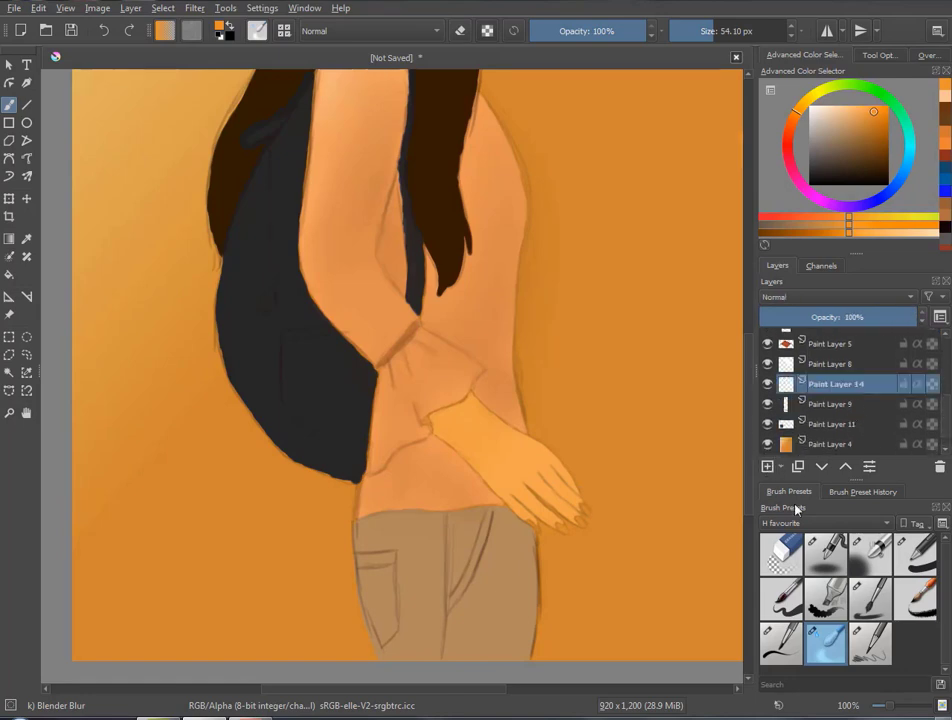
Paint the hand's fingernails lavender with a hard ink brush
{"action": "left_click", "coordinate": [797, 180]}
{"action": "left_click", "coordinate": [830, 115]}
{"action": "left_click", "coordinate": [836, 205]}
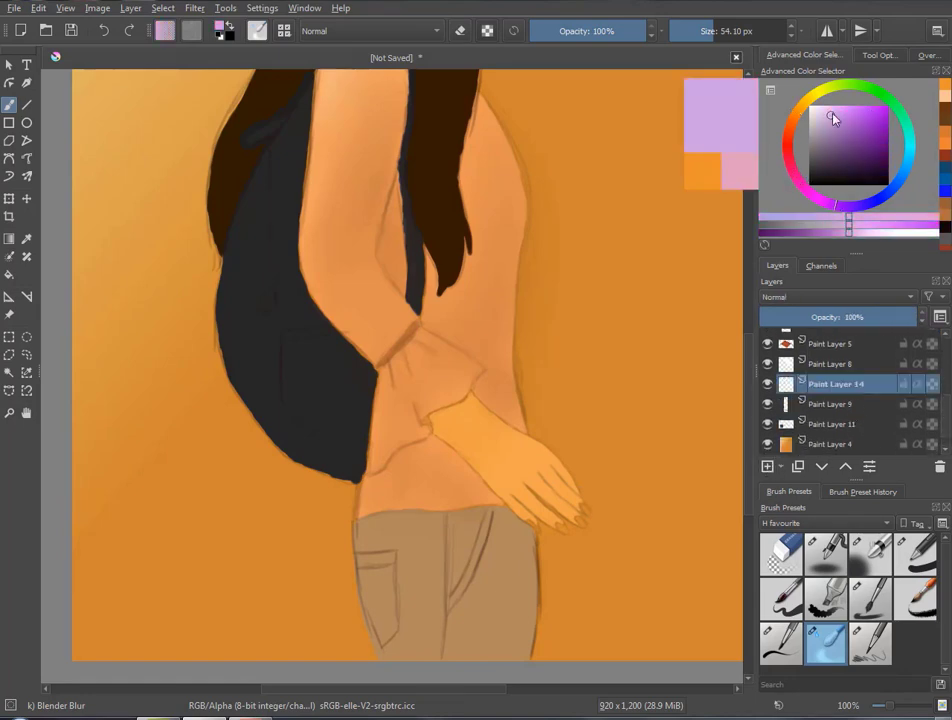
{"action": "scroll", "coordinate": [472, 660], "scroll_direction": "up", "scroll_amount": 2}
{"action": "left_click_drag", "start_coordinate": [472, 660], "coordinate": [239, 660]}
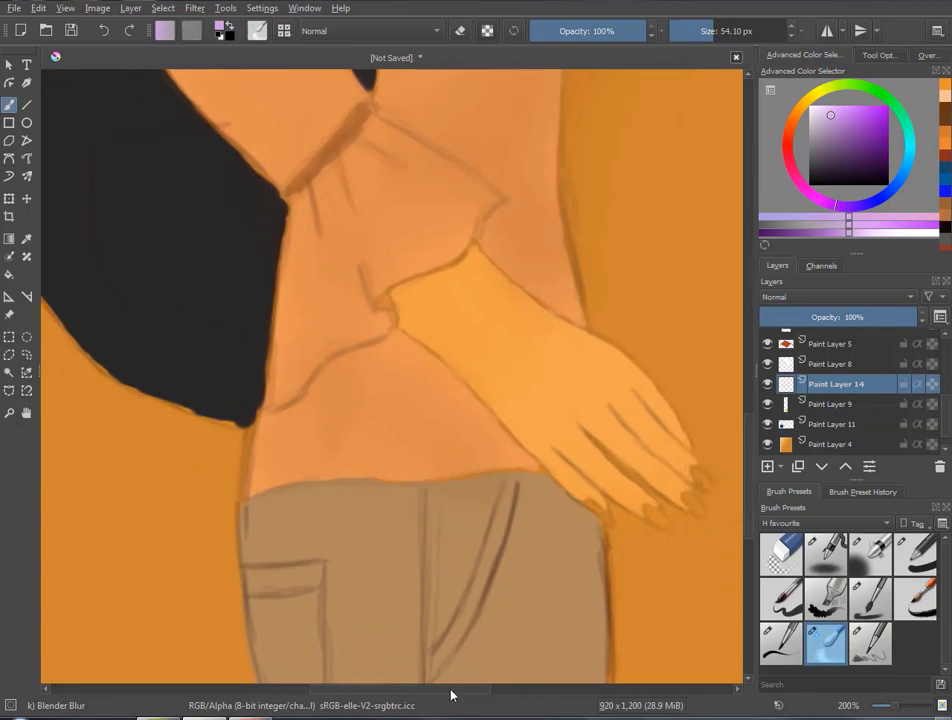
{"action": "key", "text": "/"}
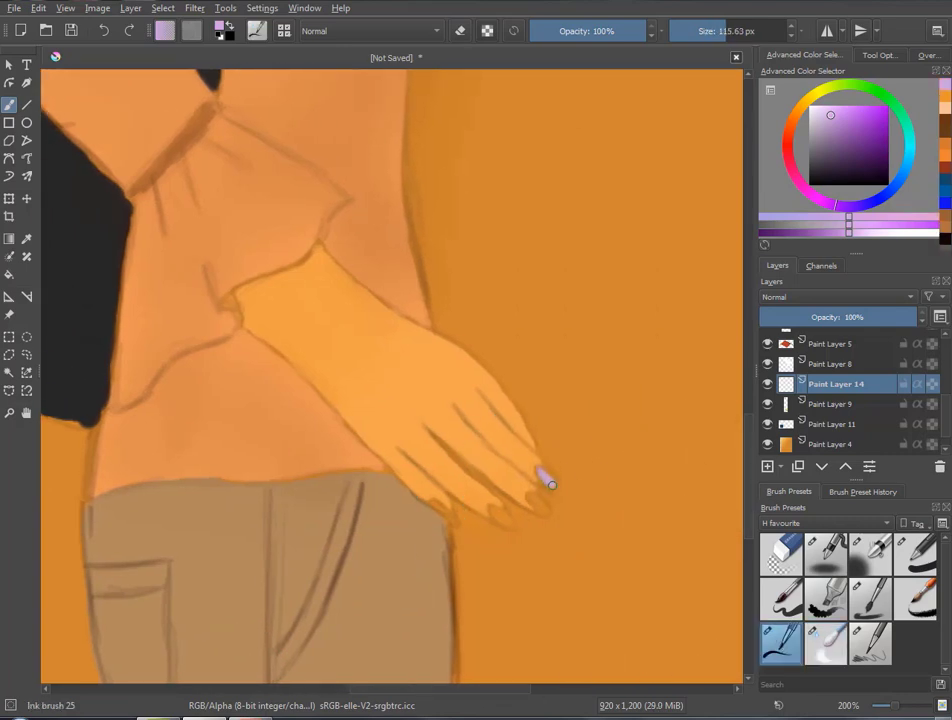
{"action": "mouse_move", "coordinate": [552, 484]}
{"action": "left_mouse_down"}
{"action": "mouse_move", "coordinate": [540, 505]}
{"action": "mouse_move", "coordinate": [491, 510]}
{"action": "mouse_move", "coordinate": [498, 515]}
{"action": "left_mouse_up"}
{"action": "left_click_drag", "start_coordinate": [438, 510], "coordinate": [435, 508]}
Move Paint Layer 14 down to sit just above Paint Layer 4
{"action": "left_click_drag", "start_coordinate": [832, 384], "coordinate": [775, 425]}
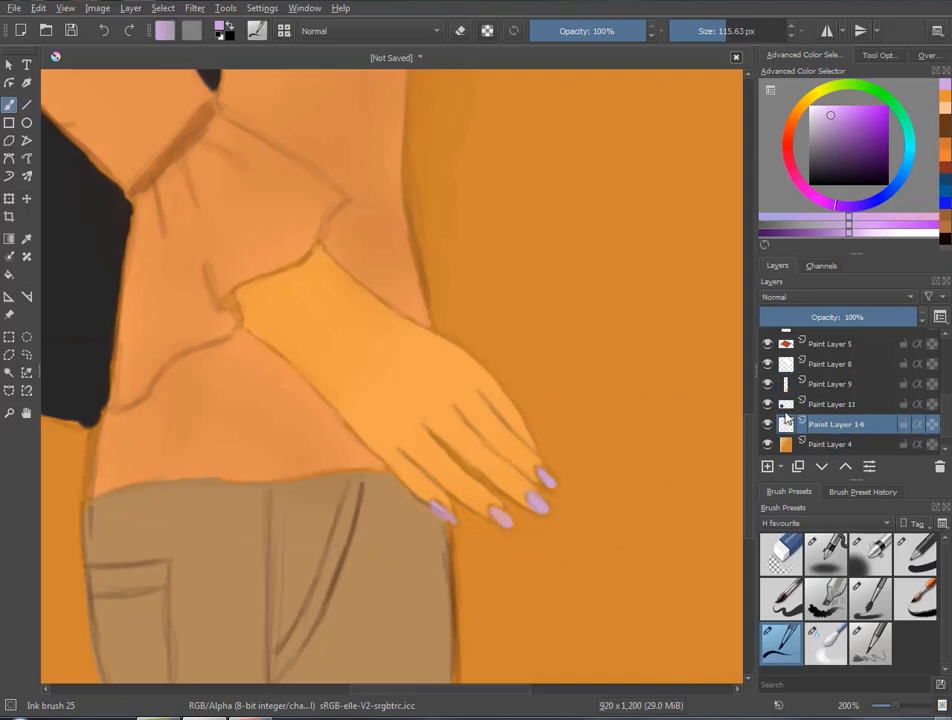
{"action": "scroll", "coordinate": [514, 248], "scroll_direction": "down", "scroll_amount": 1}
{"action": "scroll", "coordinate": [514, 248], "scroll_direction": "down", "scroll_amount": 3}
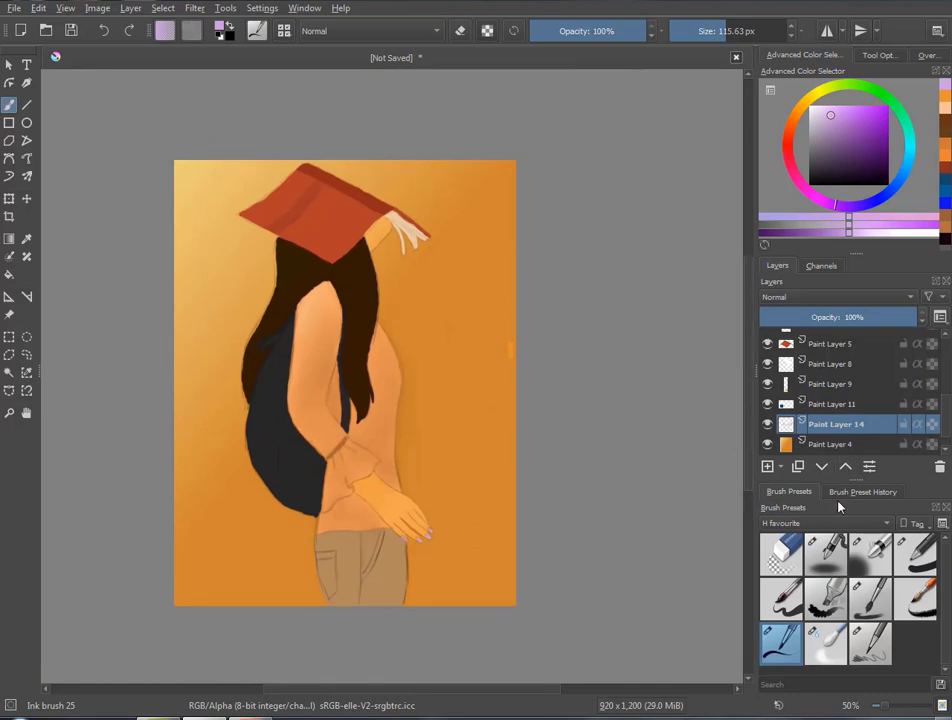
Set Paint Layer 14's blending mode to Soft Light (SVG)
{"action": "left_click", "coordinate": [830, 296]}
{"action": "left_click", "coordinate": [826, 186]}
{"action": "left_click", "coordinate": [835, 296]}
{"action": "left_click", "coordinate": [790, 455]}
{"action": "scroll", "coordinate": [419, 490], "scroll_direction": "up", "scroll_amount": 3}
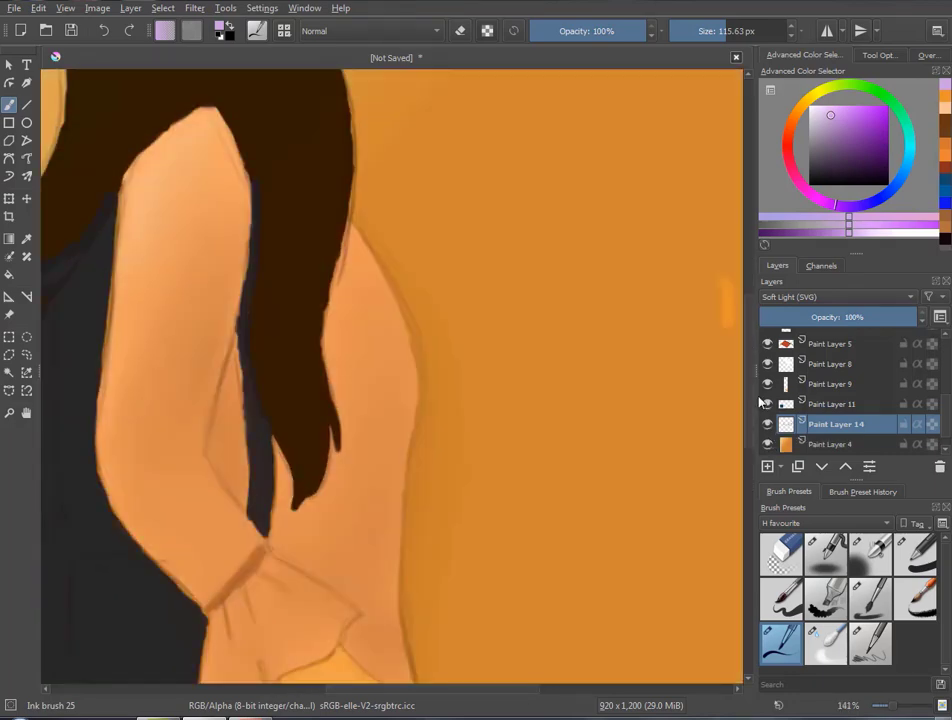
{"action": "scroll", "coordinate": [850, 400], "scroll_direction": "up", "scroll_amount": 3}
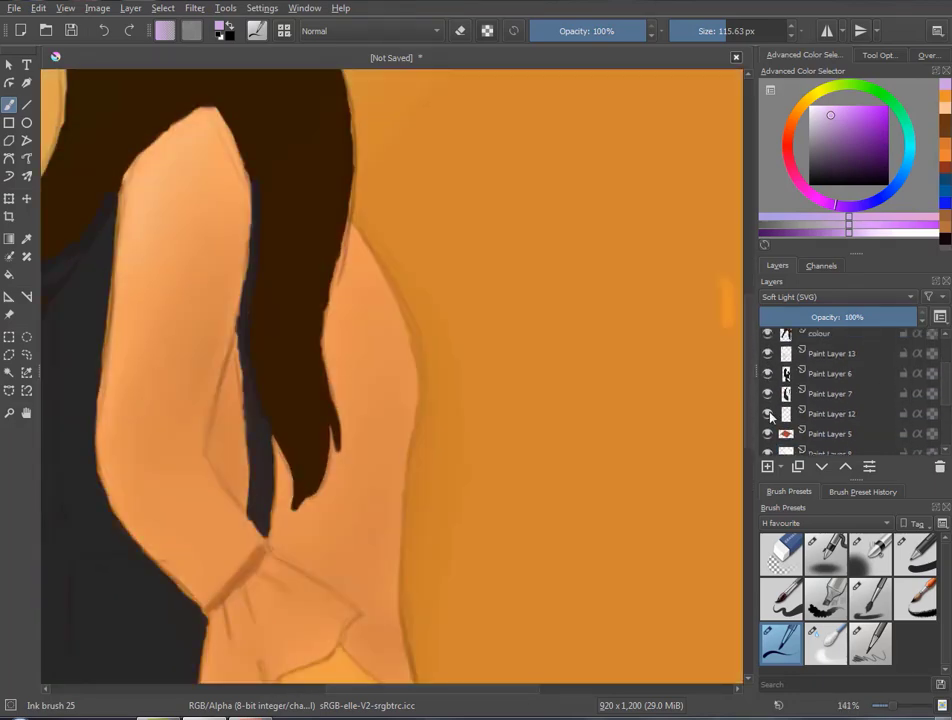
Toggle a layer's visibility to check it, then sample an orange from the painting
{"action": "left_click", "coordinate": [768, 353]}
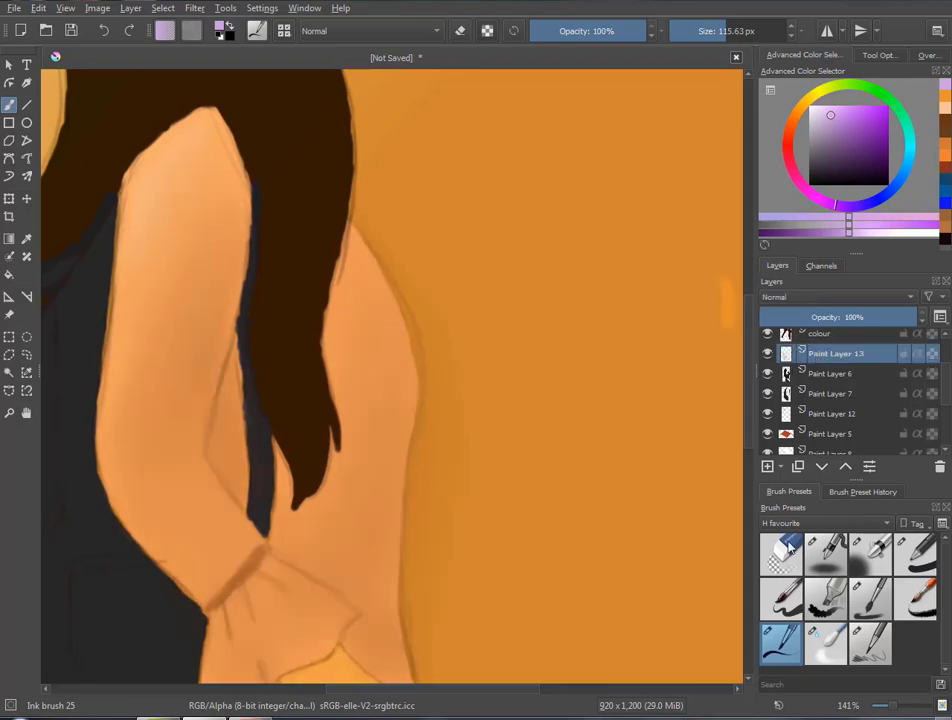
{"action": "key", "text": "e"}
{"action": "scroll", "coordinate": [793, 410], "scroll_direction": "down", "scroll_amount": 3}
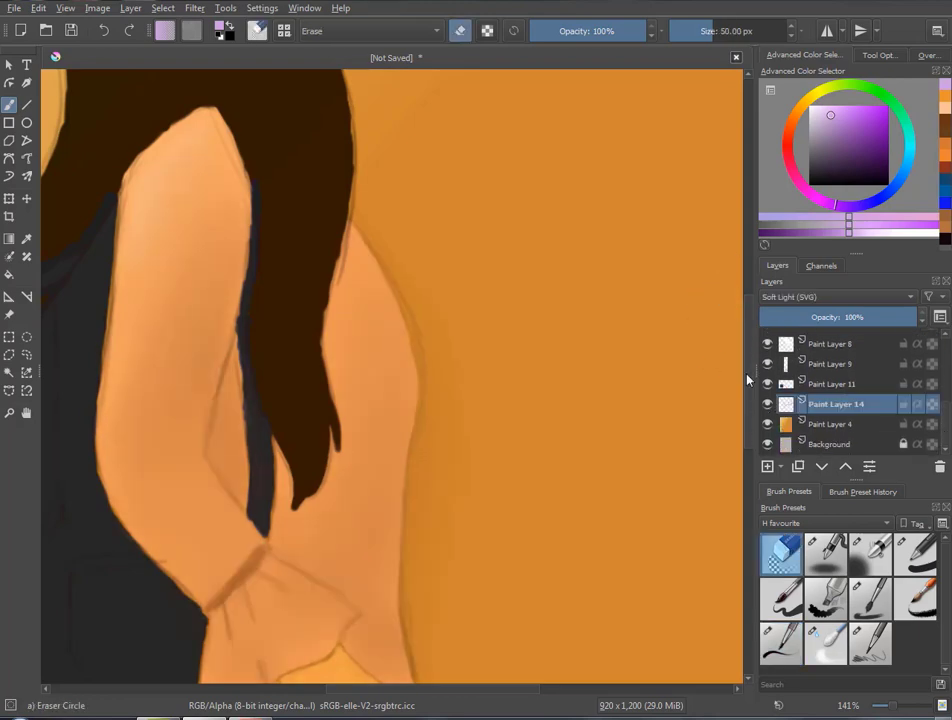
{"action": "scroll", "coordinate": [540, 300], "scroll_direction": "down", "scroll_amount": 5}
{"action": "key", "text": "minus"}
{"action": "key", "text": "minus"}
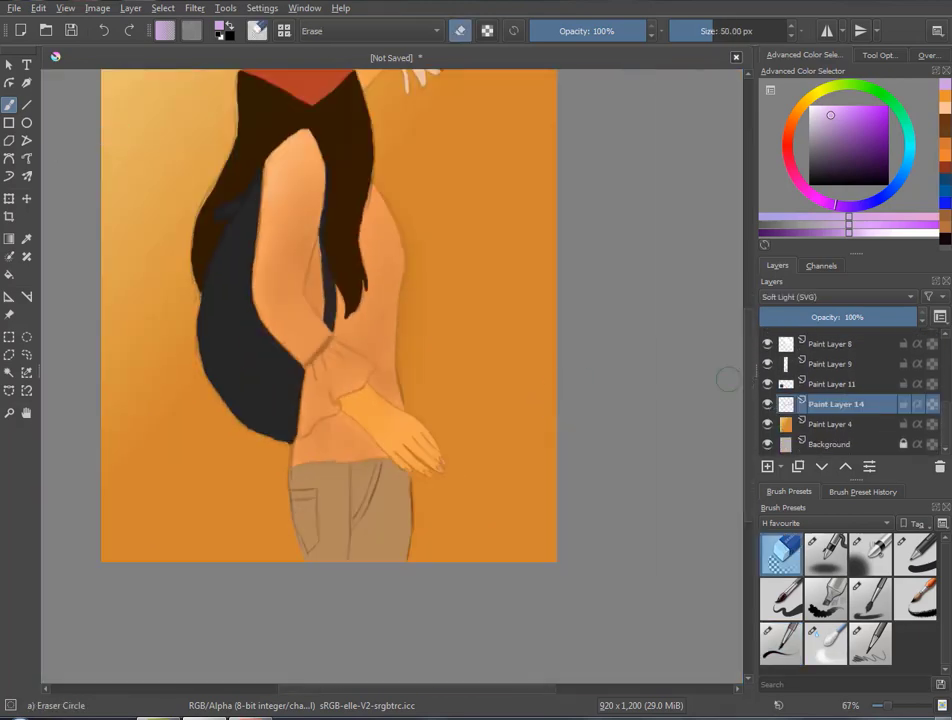
{"action": "scroll", "coordinate": [740, 380], "scroll_direction": "up", "scroll_amount": 3}
{"action": "left_click", "coordinate": [389, 372], "text": "ctrl"}
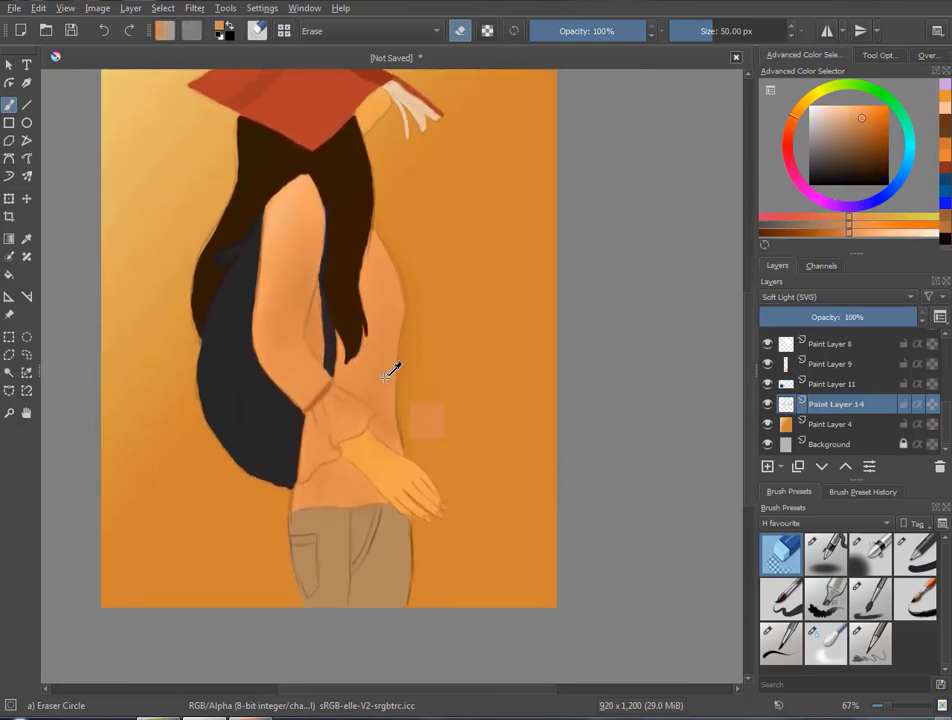
Airbrush and blend soft orange shading around the hip and hand with a ~44 px brush
{"action": "left_click", "coordinate": [870, 555]}
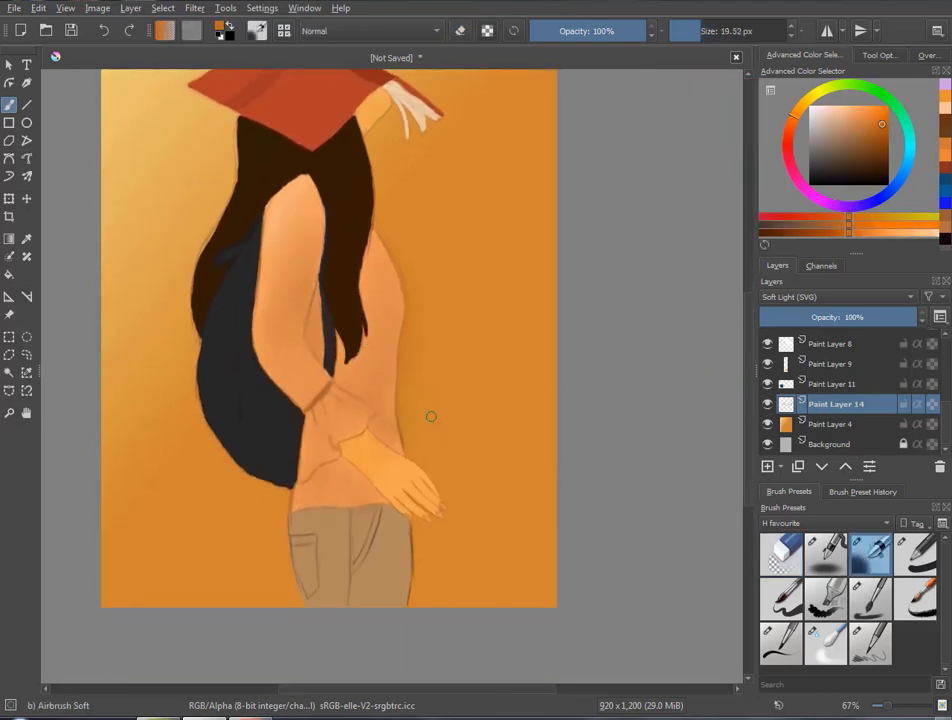
{"action": "left_click_drag", "start_coordinate": [709, 30], "coordinate": [746, 30]}
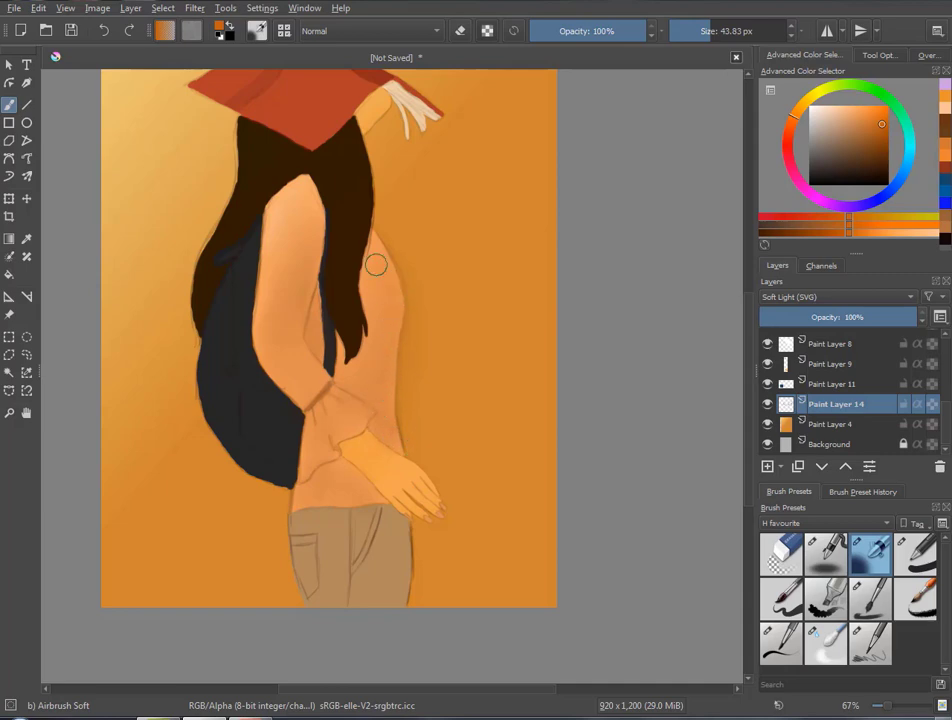
{"action": "left_click_drag", "start_coordinate": [347, 450], "coordinate": [318, 502]}
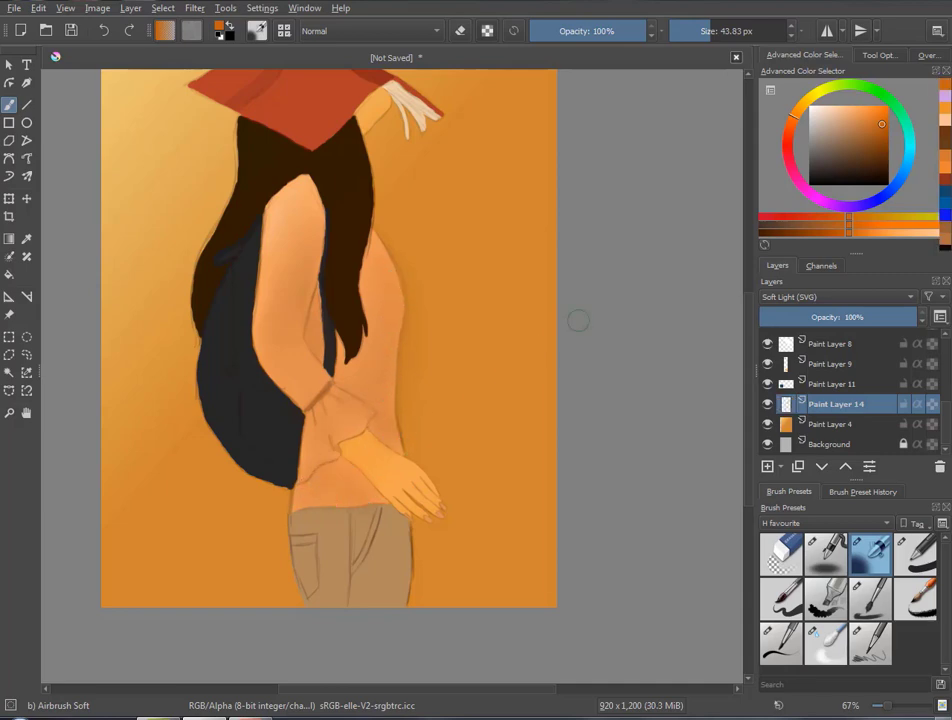
{"action": "left_click", "coordinate": [826, 650]}
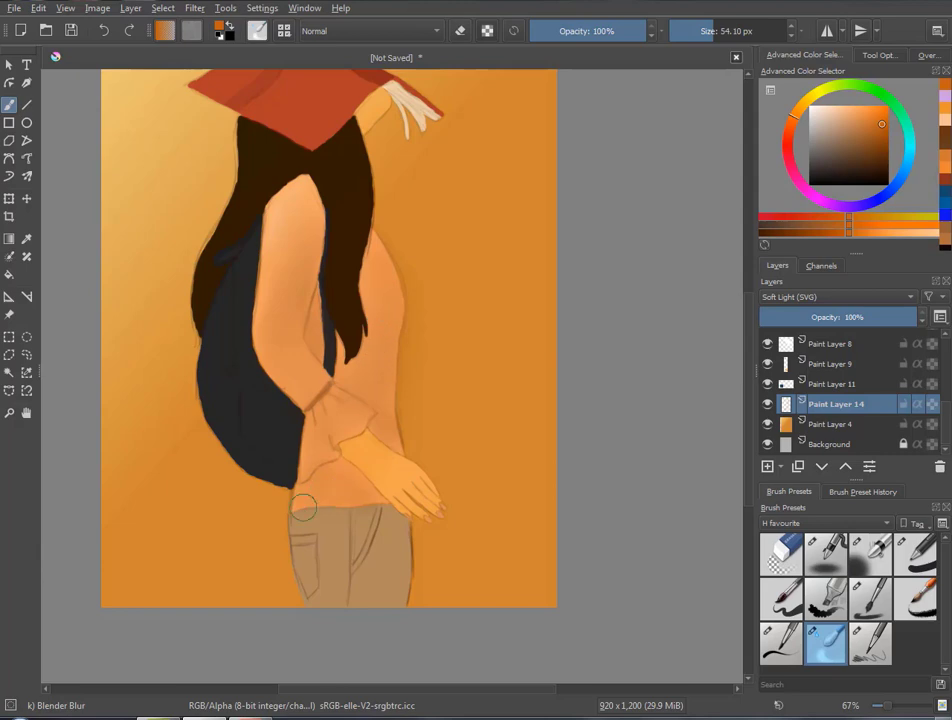
{"action": "key", "text": "minus"}
{"action": "scroll", "coordinate": [606, 289], "scroll_direction": "up", "scroll_amount": 1}
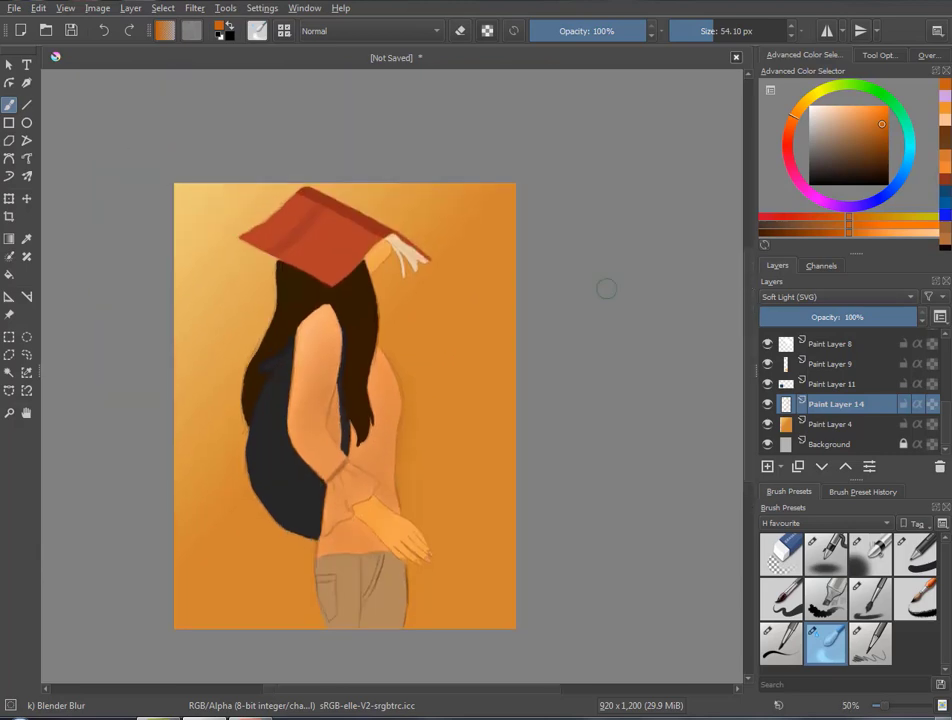
{"action": "key", "text": "plus"}
Sample the book hat's red, dab shading on it, and select Paint Layer 15
{"action": "left_click", "coordinate": [329, 184], "text": "ctrl"}
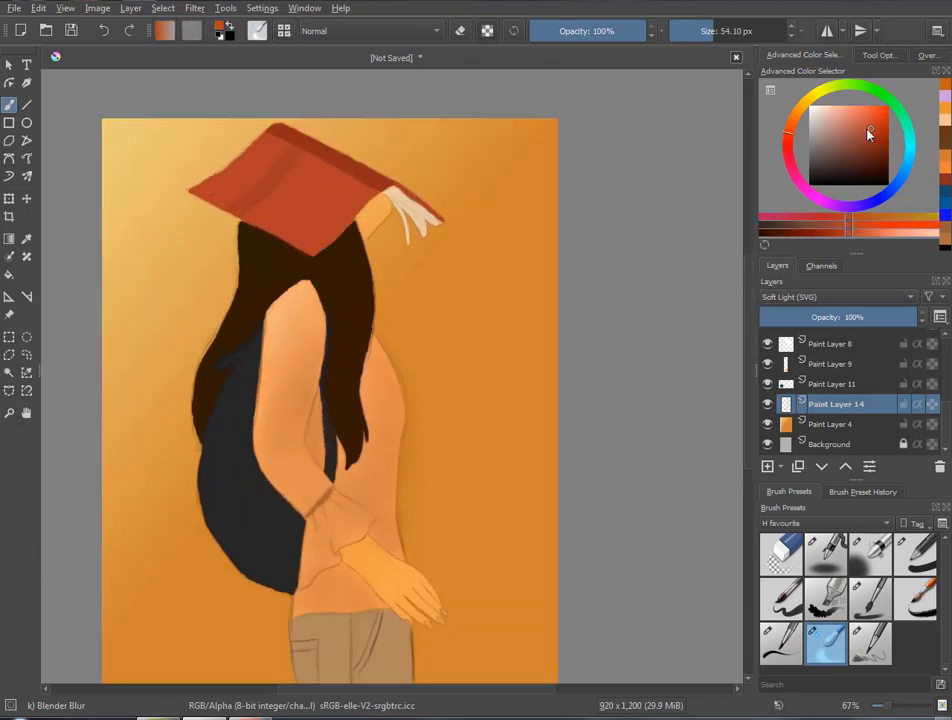
{"action": "left_click", "coordinate": [862, 133]}
{"action": "key", "text": "slash"}
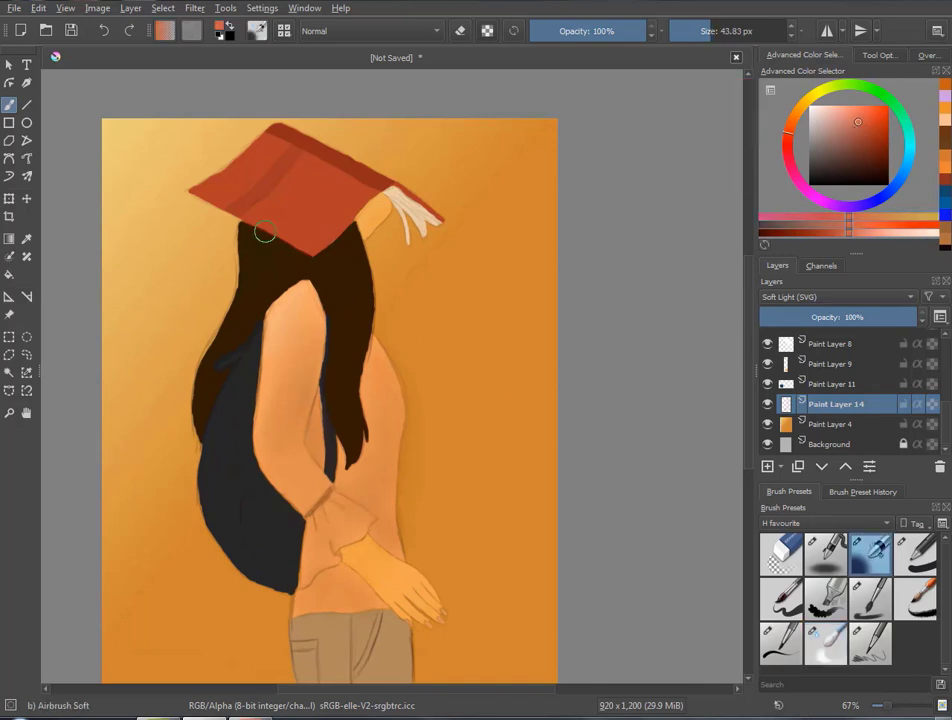
{"action": "left_click", "coordinate": [236, 184]}
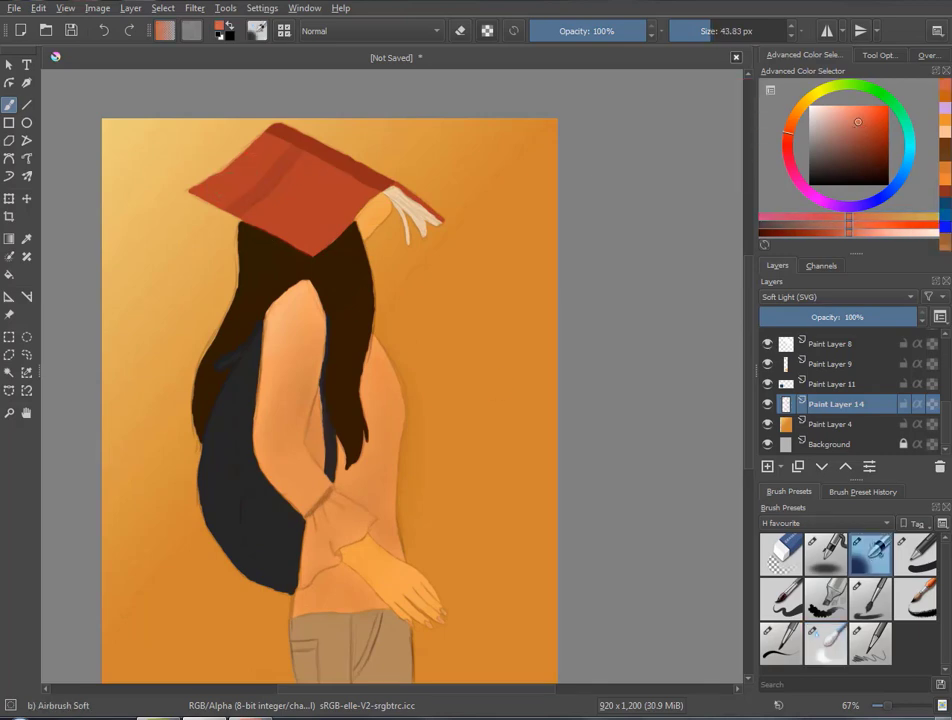
{"action": "scroll", "coordinate": [830, 400], "scroll_direction": "up", "scroll_amount": 2}
{"action": "left_click", "coordinate": [836, 340]}
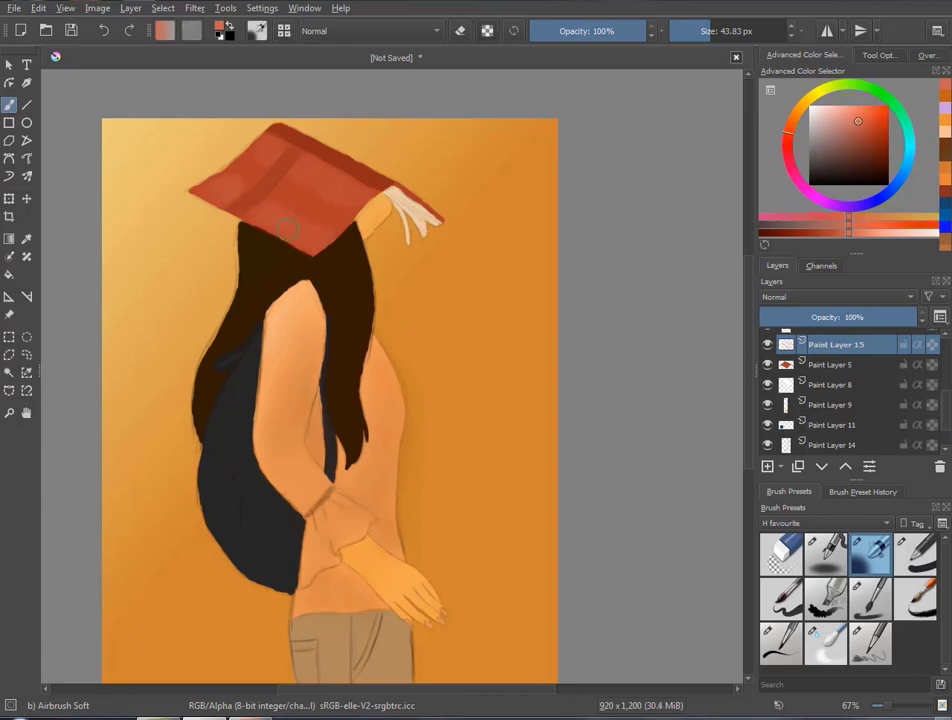
Alternate airbrush and blender to add lighter red highlights on the book hat
{"action": "key", "text": "slash"}
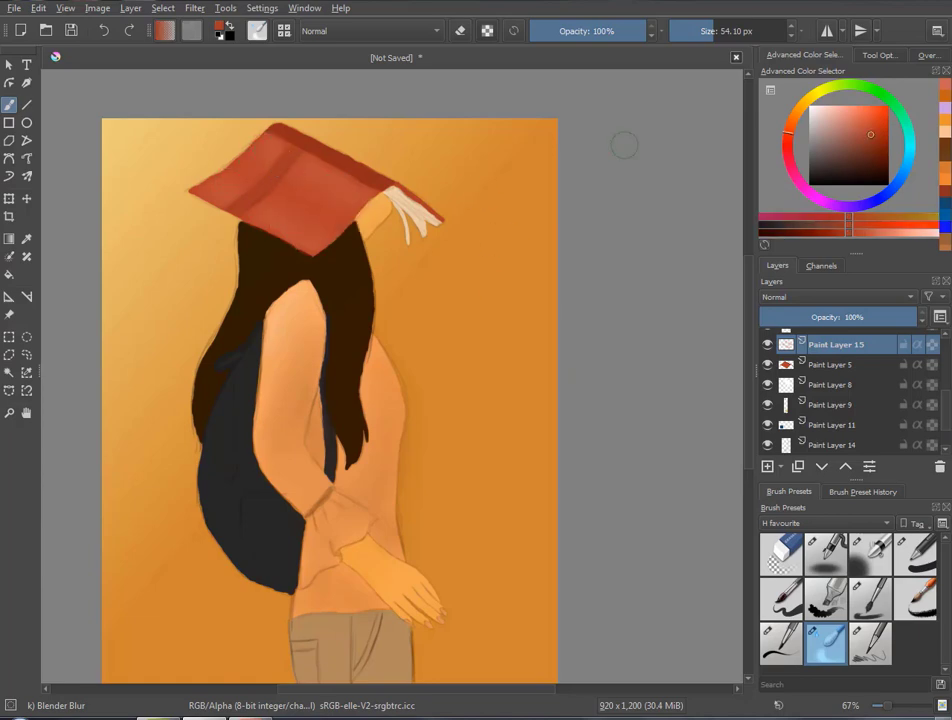
{"action": "left_click_drag", "start_coordinate": [858, 125], "coordinate": [863, 121]}
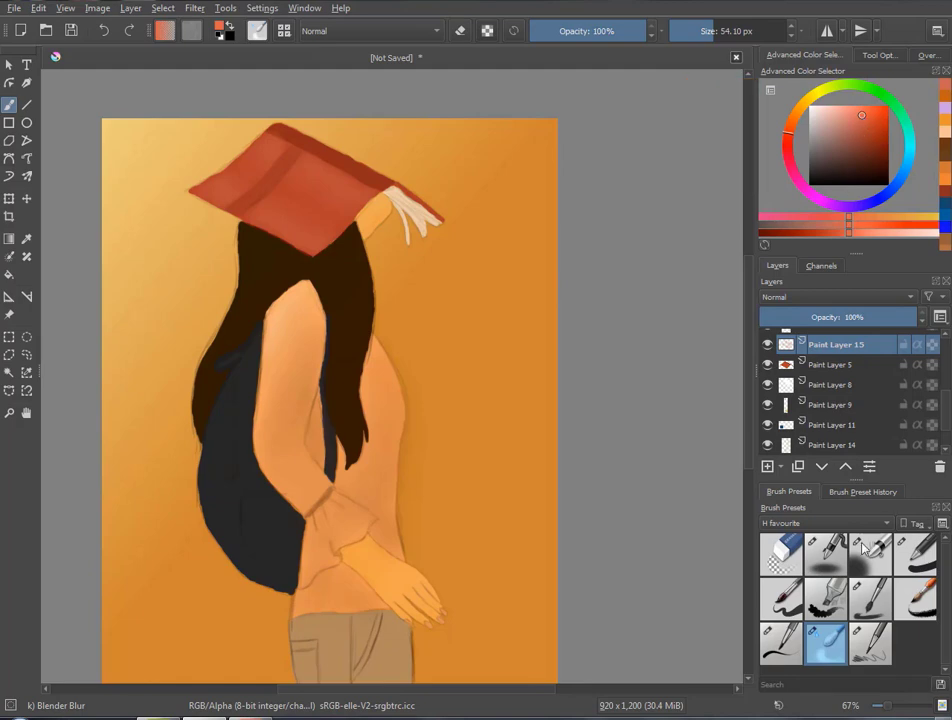
{"action": "key", "text": "slash"}
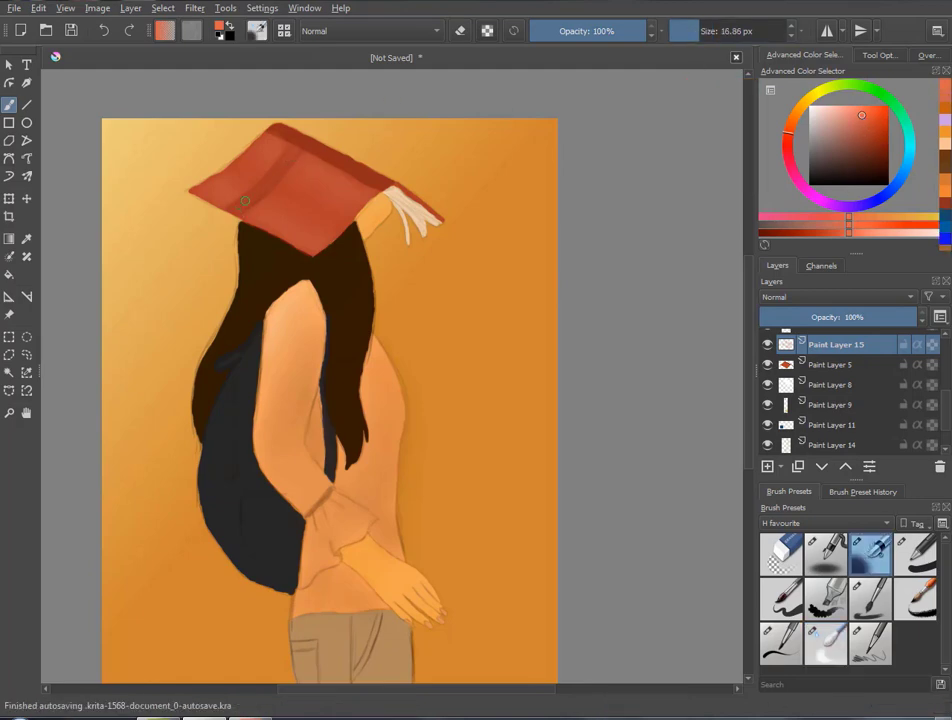
{"action": "key", "text": "slash"}
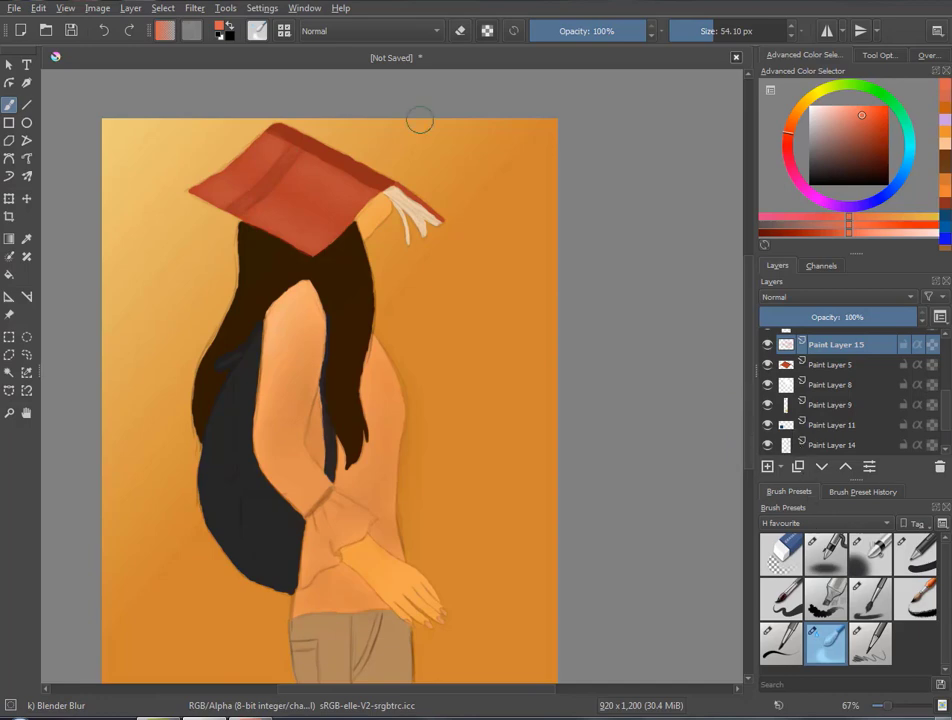
{"action": "left_click_drag", "start_coordinate": [875, 138], "coordinate": [841, 114]}
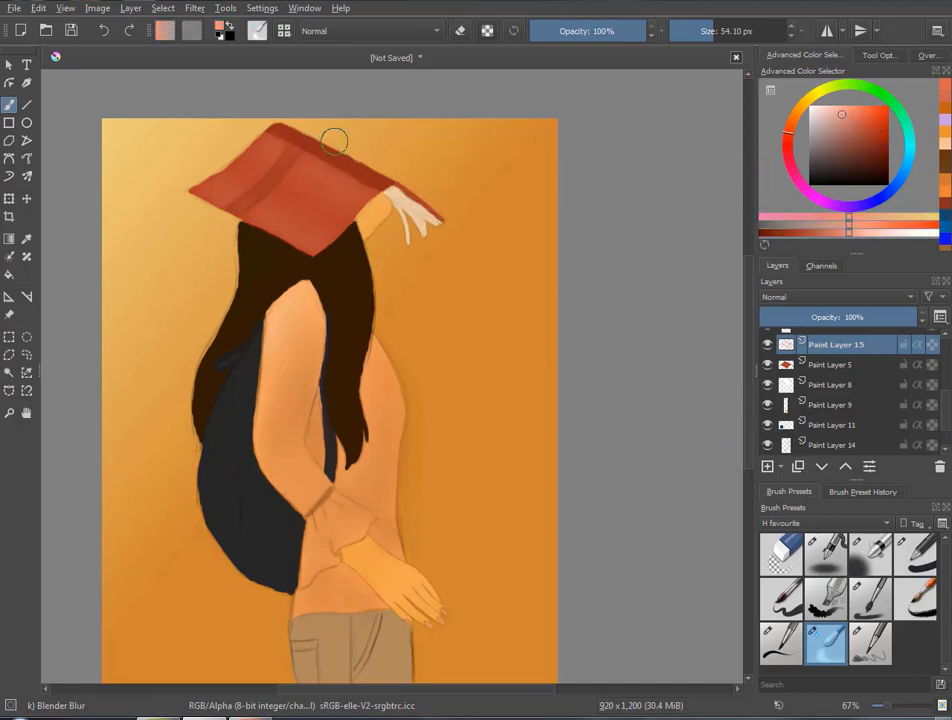
{"action": "key", "text": "slash"}
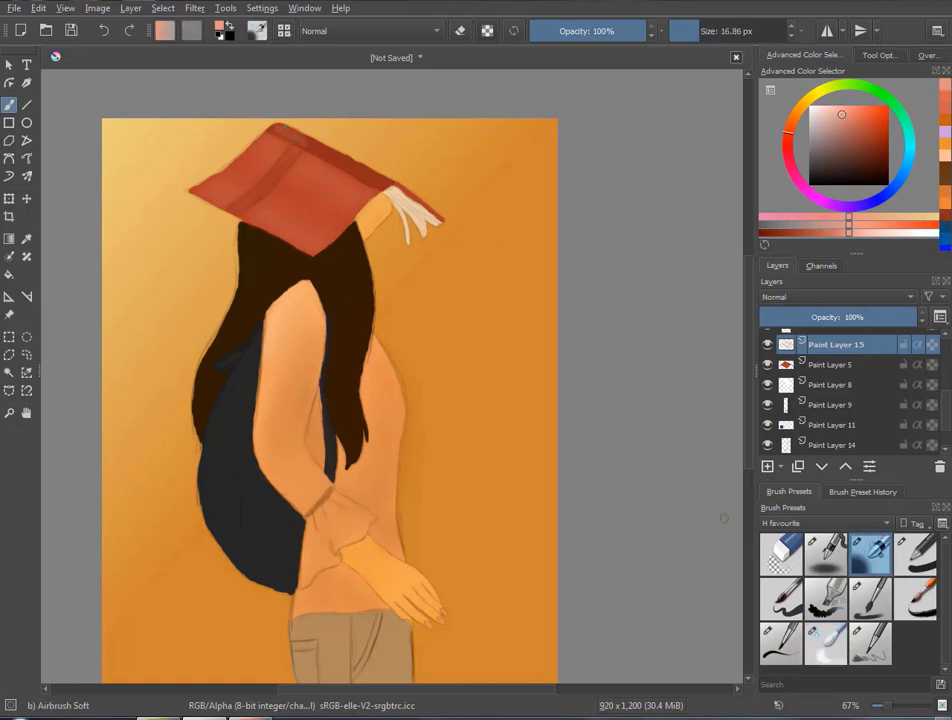
{"action": "key", "text": "slash"}
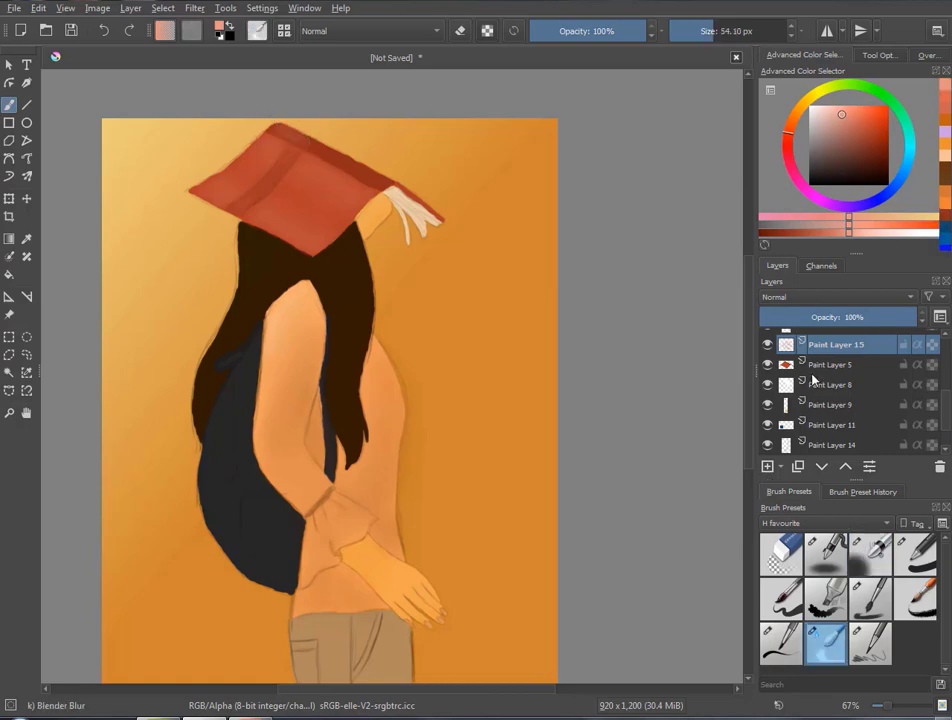
{"action": "scroll", "coordinate": [784, 417], "scroll_direction": "down", "scroll_amount": 1}
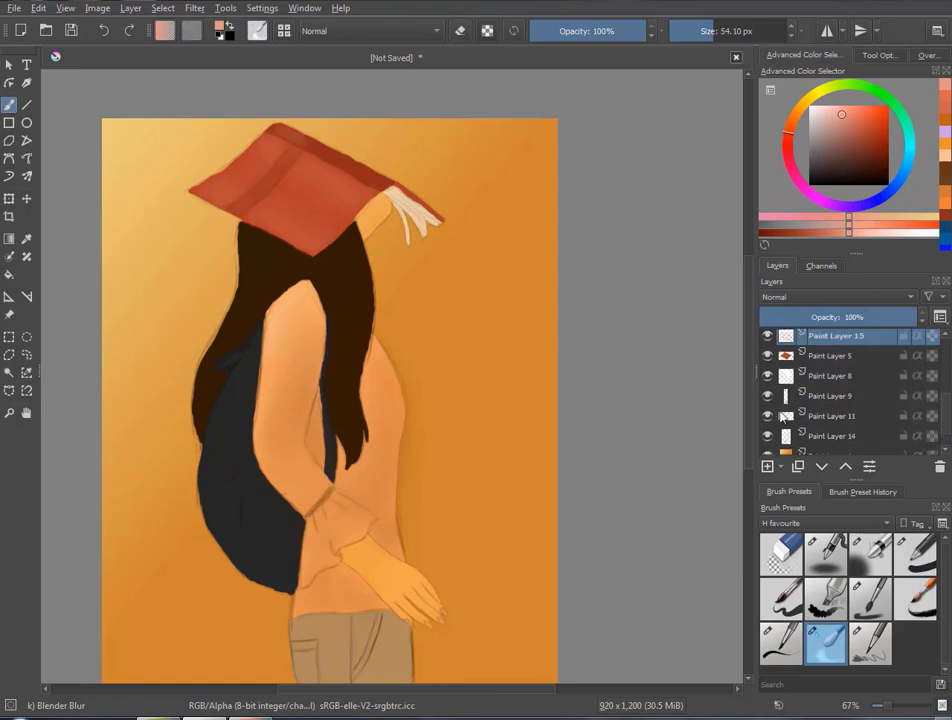
Place the new layer between Paint Layers 6 and 7, then airbrush and blend a faint dark shadow over the hair
{"action": "left_click_drag", "start_coordinate": [835, 336], "coordinate": [835, 402]}
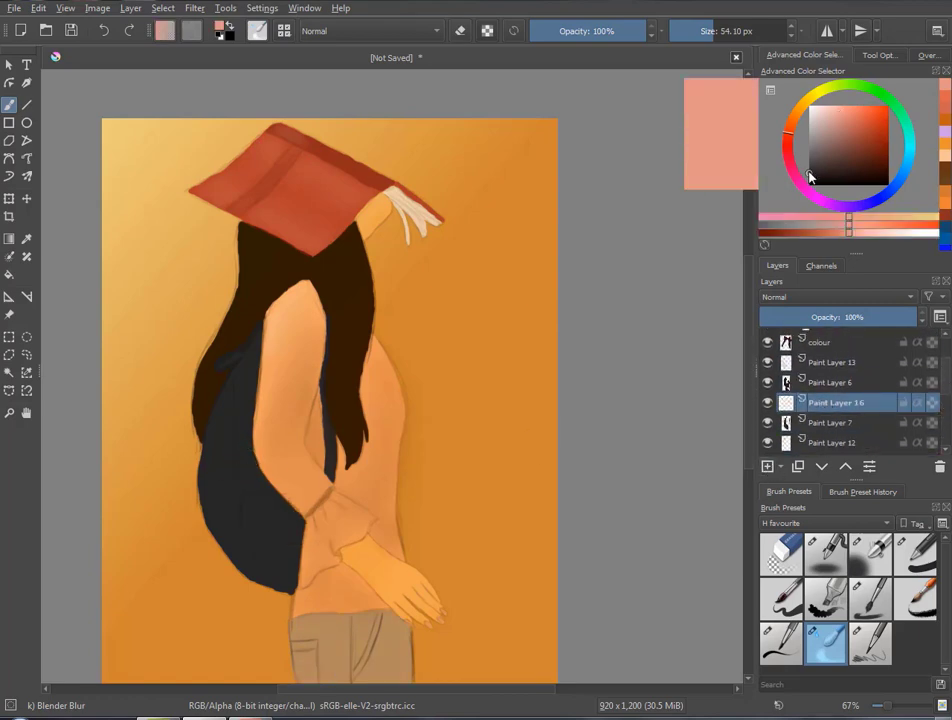
{"action": "left_click", "coordinate": [811, 172]}
{"action": "left_click", "coordinate": [870, 553]}
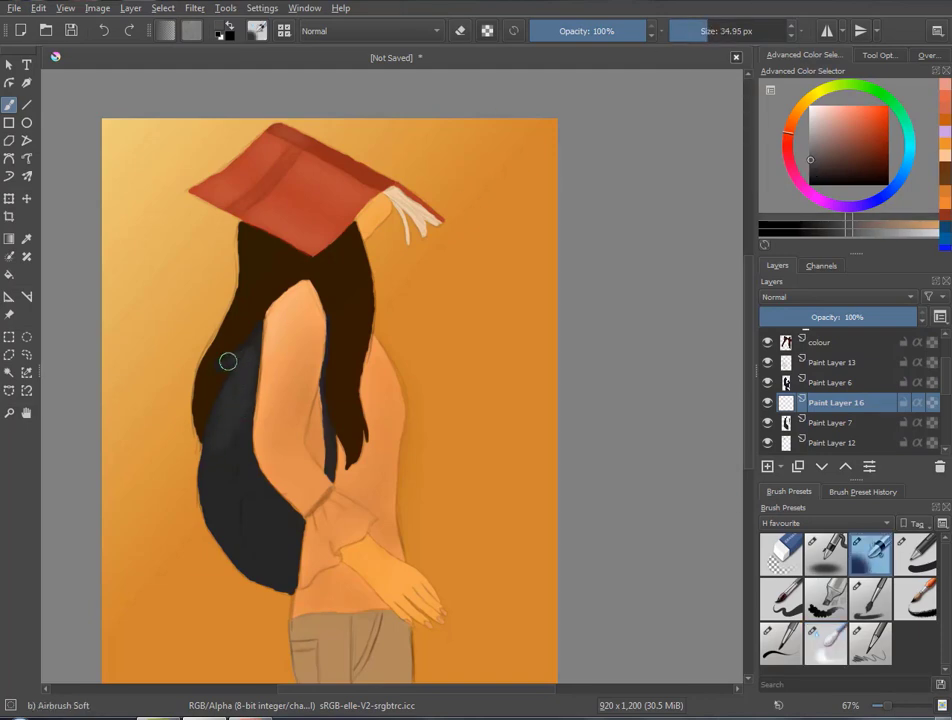
{"action": "left_click_drag", "start_coordinate": [228, 361], "coordinate": [208, 444]}
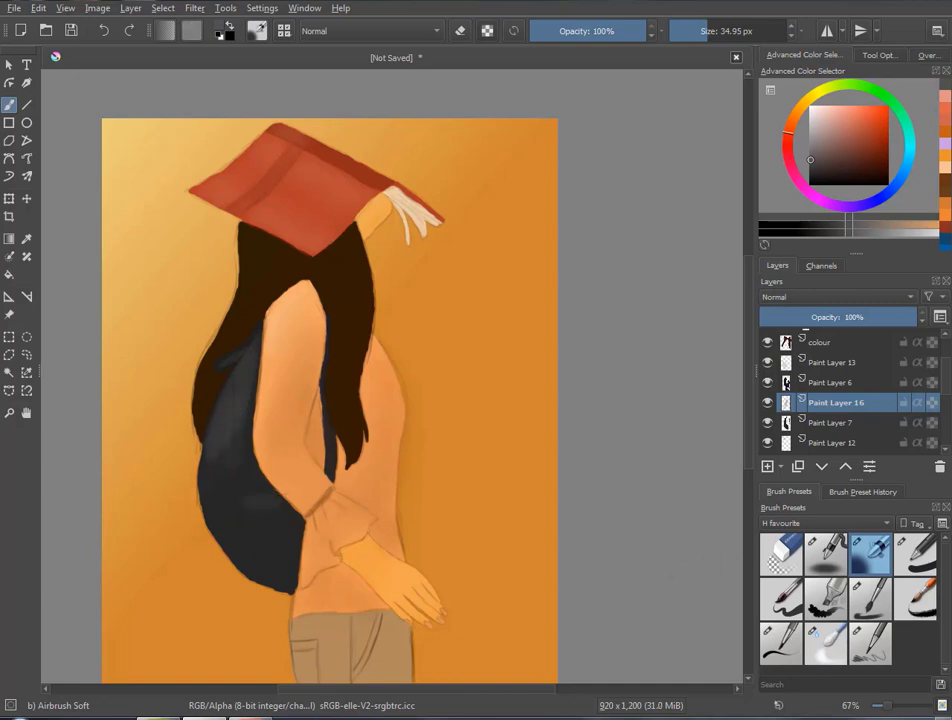
{"action": "key", "text": "comma"}
{"action": "key", "text": "comma"}
{"action": "key", "text": "comma"}
{"action": "key", "text": "comma"}
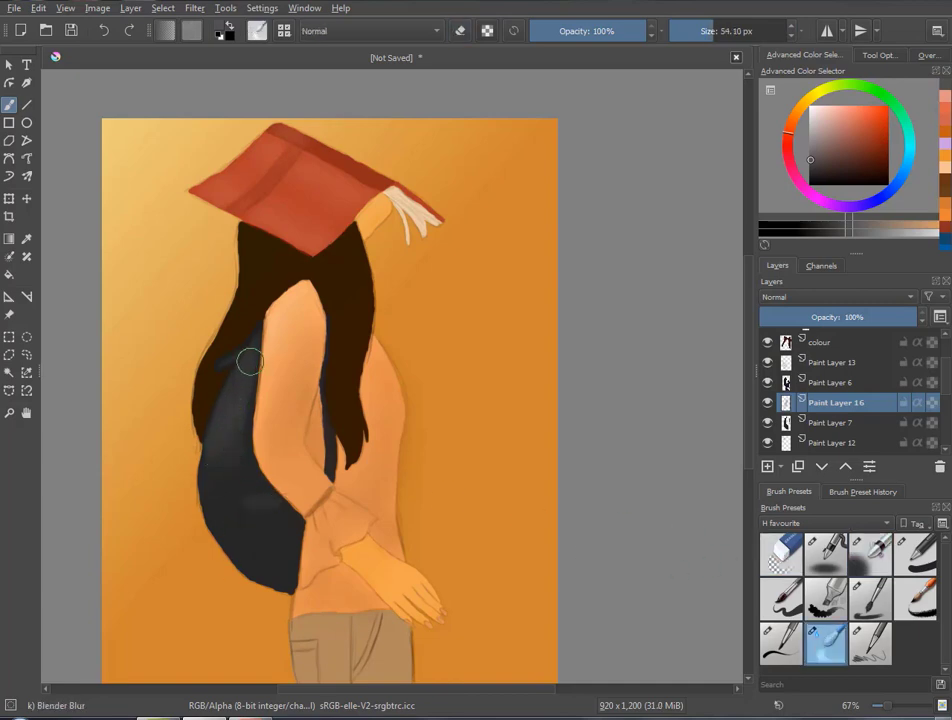
{"action": "left_click_drag", "start_coordinate": [249, 385], "coordinate": [246, 510]}
Sample the dark top's near-black and set up a small ~8 px soft airbrush
{"action": "left_click", "coordinate": [225, 495], "text": "ctrl"}
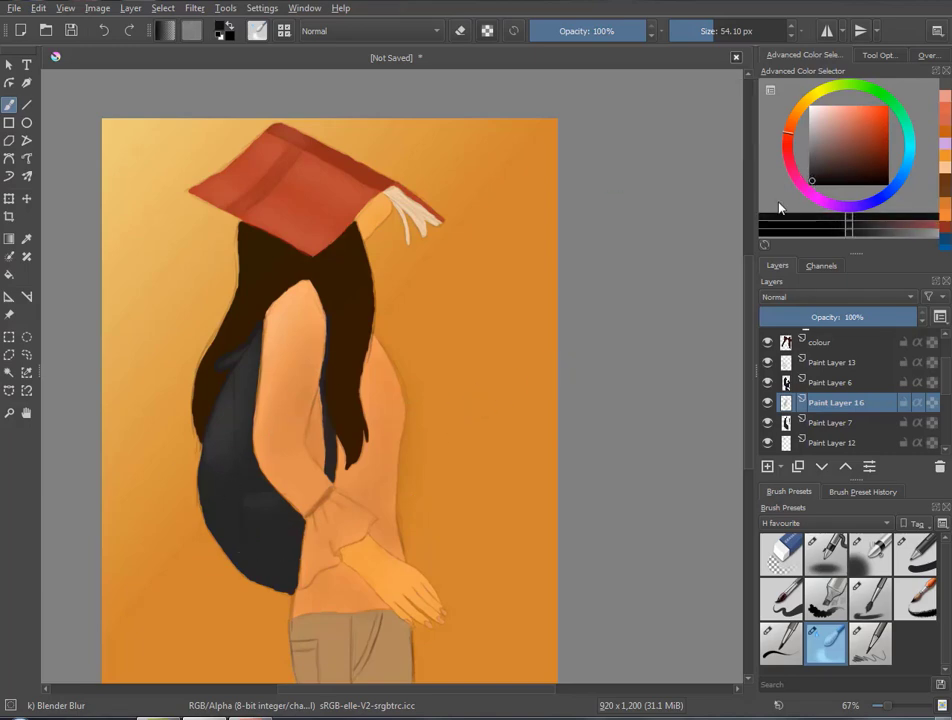
{"action": "left_click", "coordinate": [870, 555]}
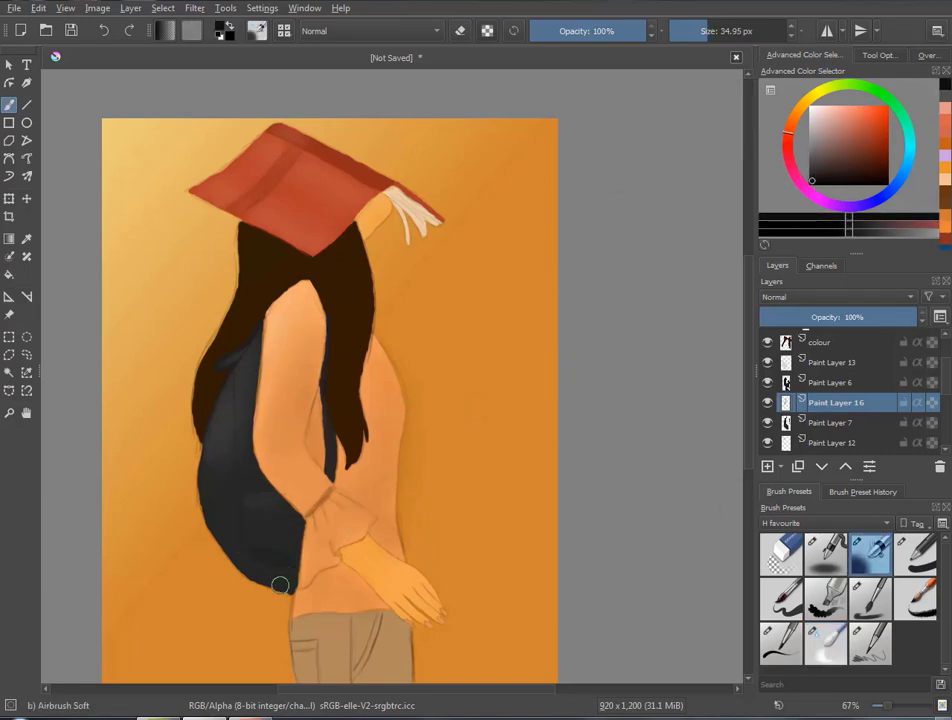
{"action": "key", "text": "bracketleft"}
{"action": "key", "text": "bracketleft"}
{"action": "key", "text": "bracketleft"}
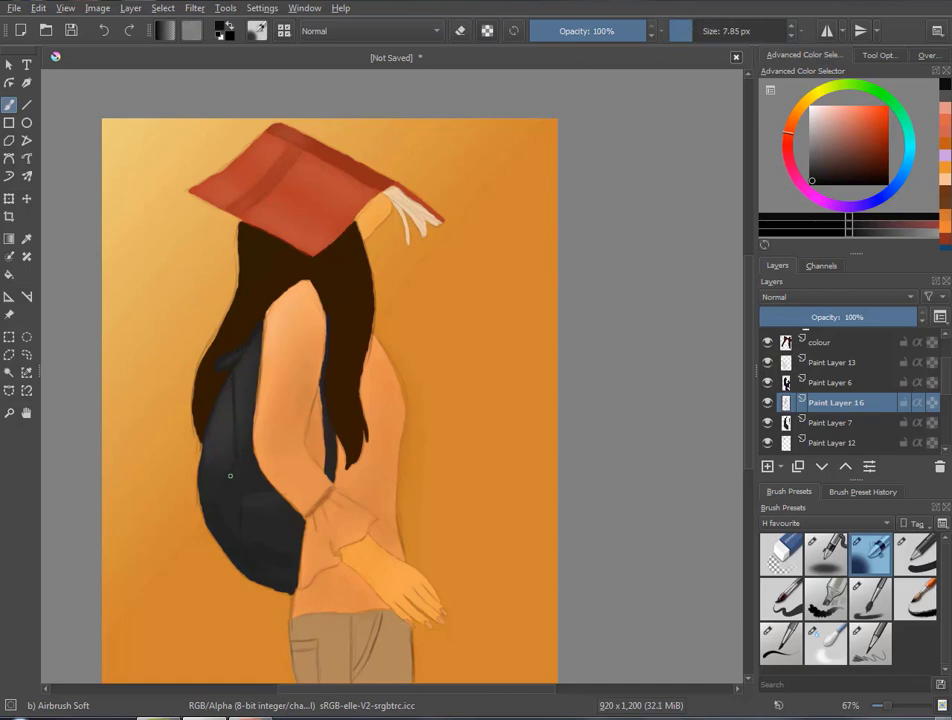
{"action": "key", "text": "slash"}
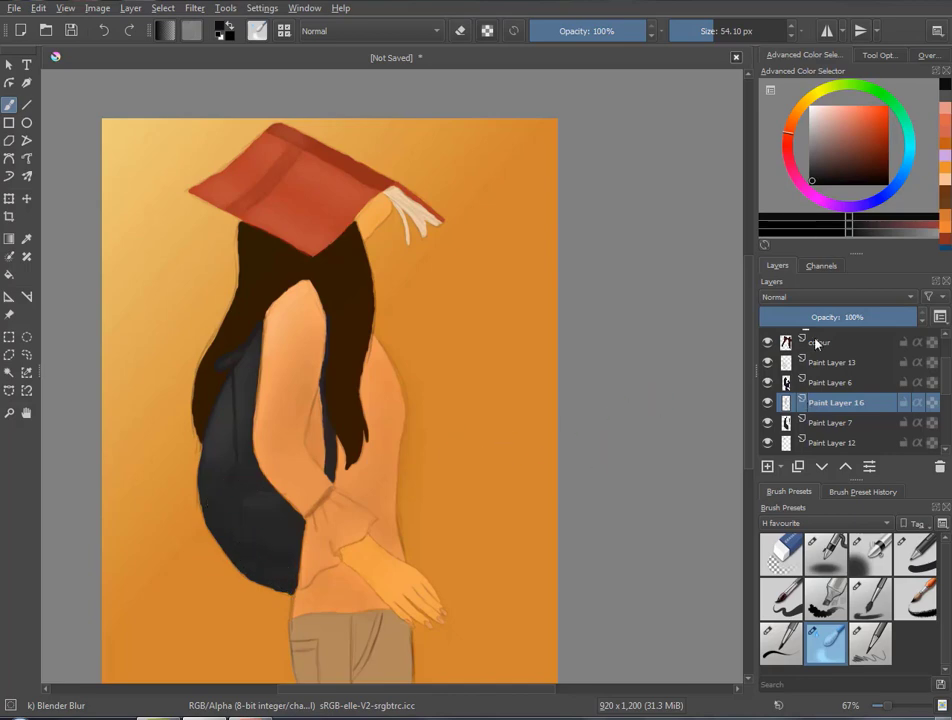
{"action": "key", "text": "slash"}
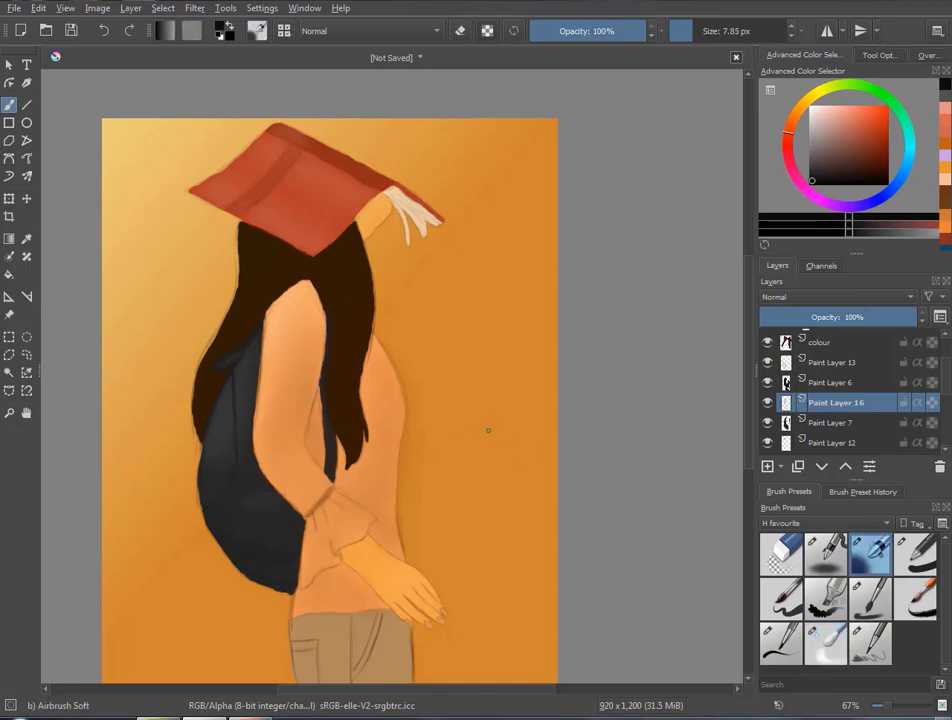
{"action": "key", "text": "minus"}
Pick a very dark hair colour, choose Bristles hairy, and add a new layer for strands
{"action": "key", "text": "1"}
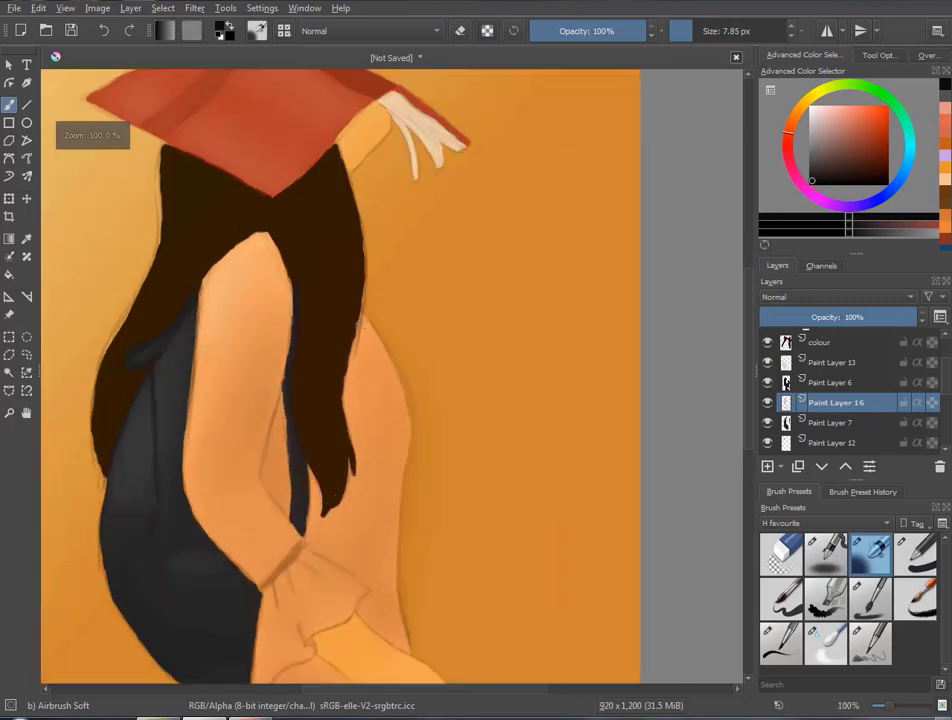
{"action": "left_click_drag", "start_coordinate": [880, 168], "coordinate": [884, 179]}
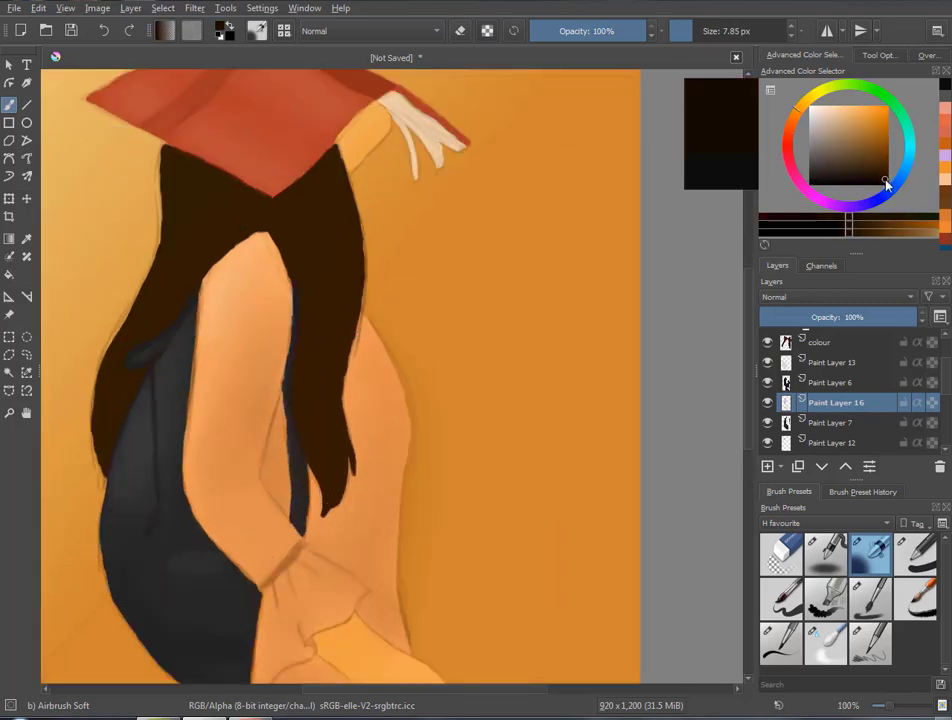
{"action": "left_click", "coordinate": [873, 598]}
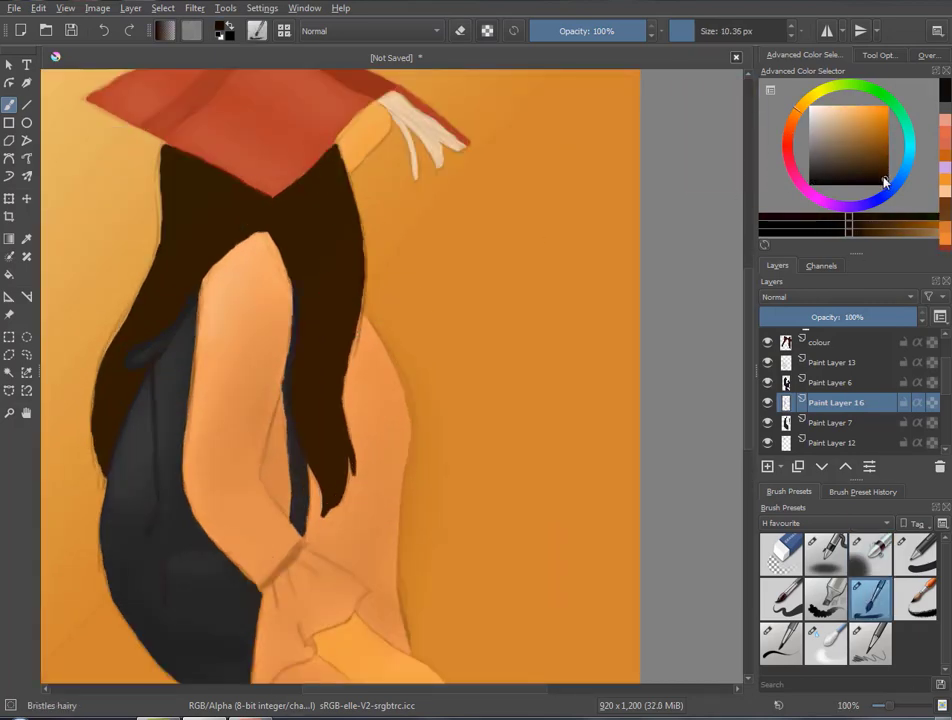
{"action": "left_click_drag", "start_coordinate": [884, 181], "coordinate": [876, 185]}
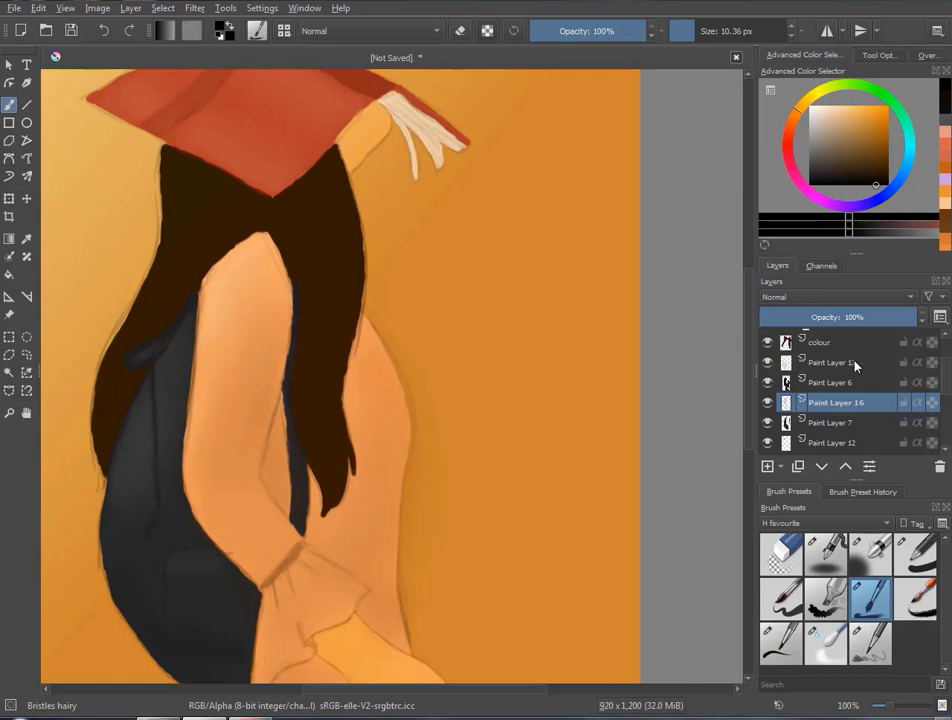
{"action": "key", "text": "Insert"}
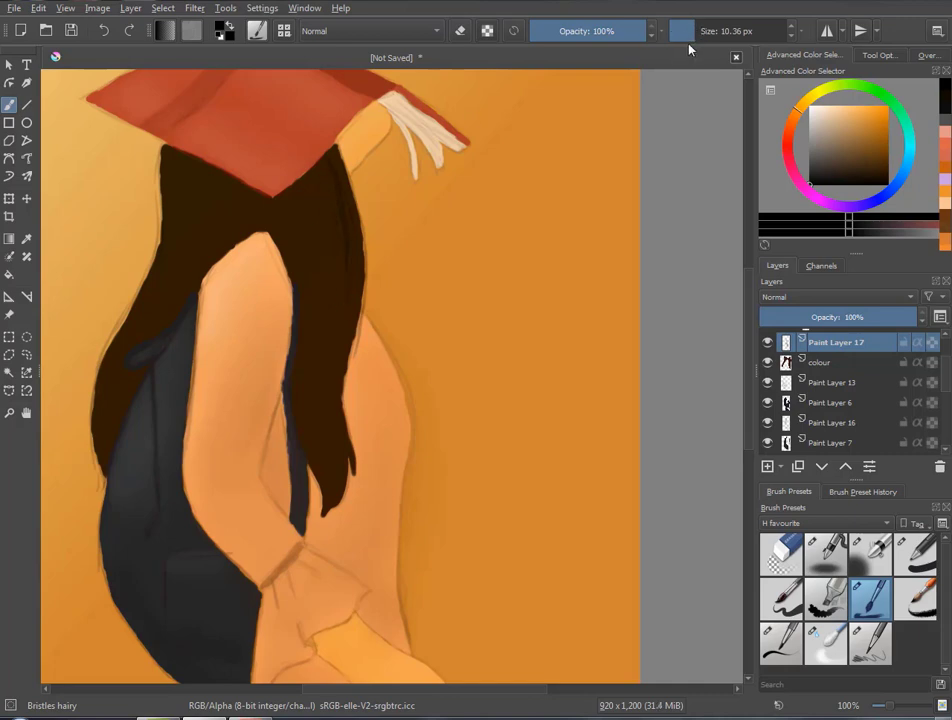
{"action": "left_click", "coordinate": [750, 31]}
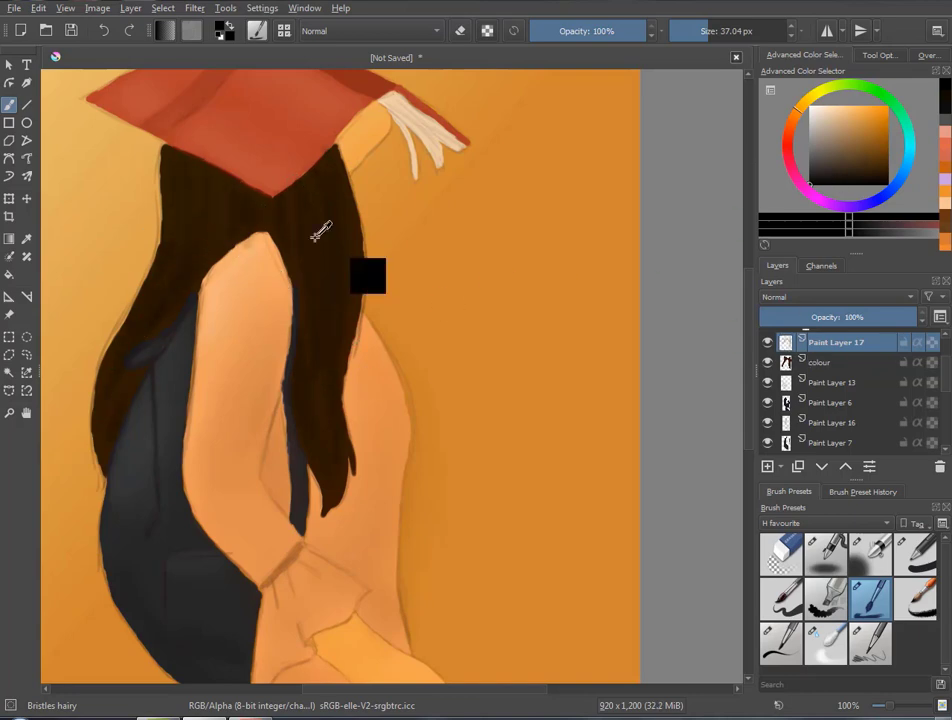
Add another layer and paint deep-brown strands down the long hair
{"action": "left_click", "coordinate": [436, 241], "text": "ctrl"}
{"action": "left_click_drag", "start_coordinate": [888, 170], "coordinate": [871, 157]}
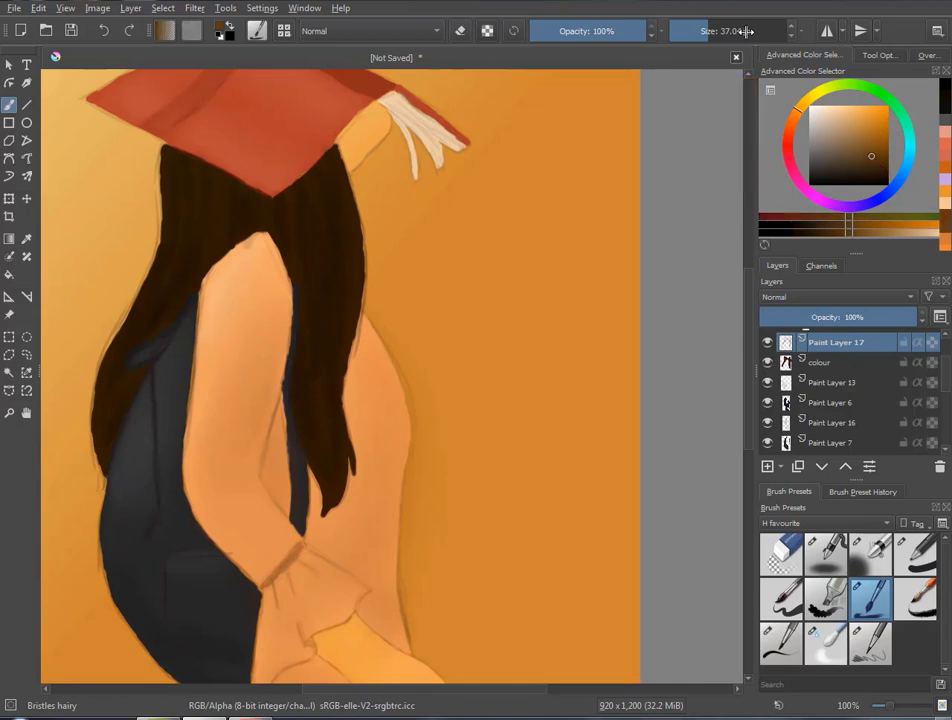
{"action": "left_click_drag", "start_coordinate": [748, 30], "coordinate": [690, 30]}
{"action": "key", "text": "bracketright"}
{"action": "key", "text": "bracketright"}
{"action": "key", "text": "bracketright"}
{"action": "key", "text": "bracketright"}
{"action": "key", "text": "Insert"}
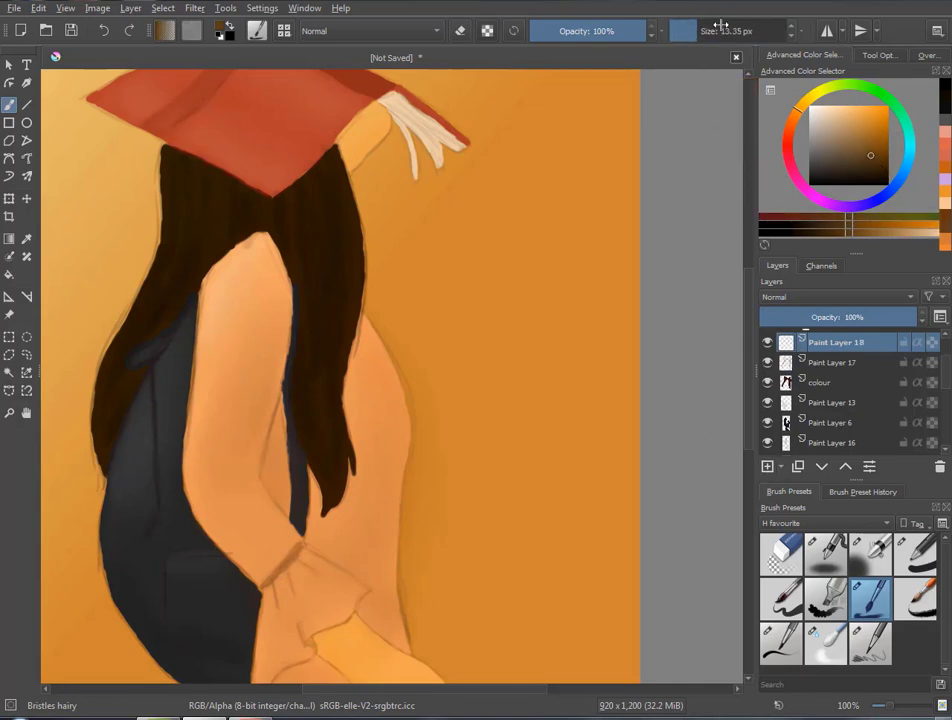
{"action": "key", "text": "bracketright"}
{"action": "key", "text": "bracketright"}
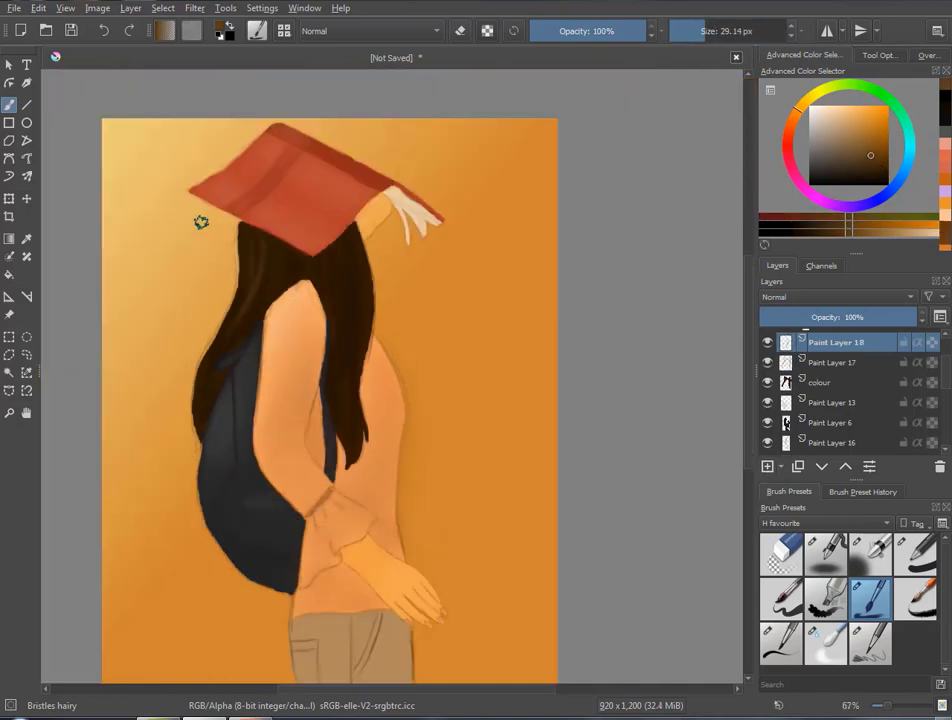
{"action": "key", "text": "minus"}
{"action": "left_click_drag", "start_coordinate": [263, 270], "coordinate": [210, 363]}
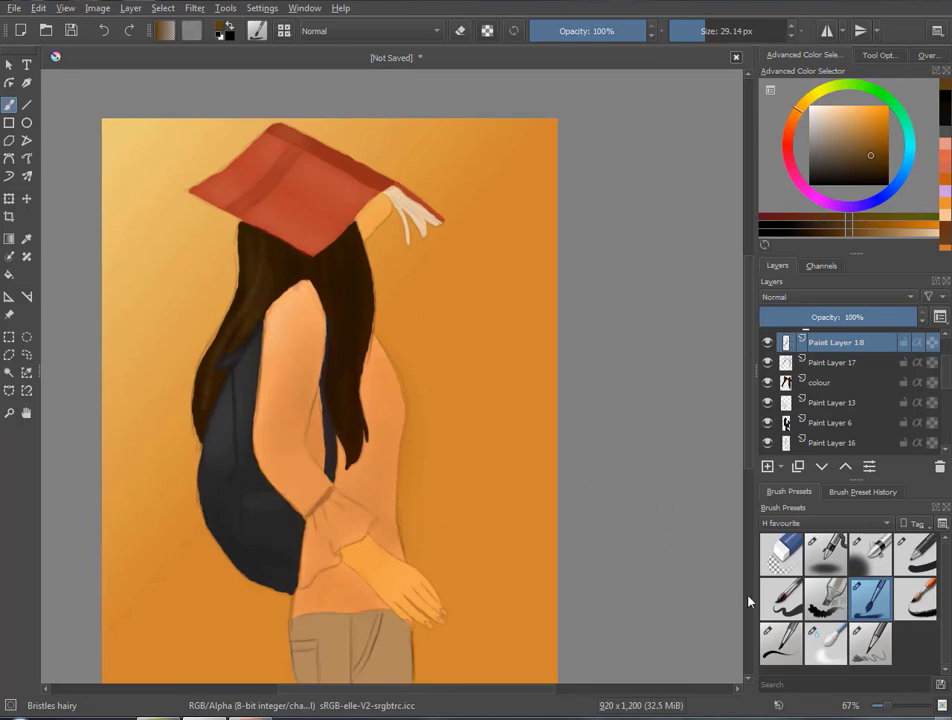
Blend the hair strands, then pick a greyish-brown and select Paint Layer 11
{"action": "left_click", "coordinate": [825, 643]}
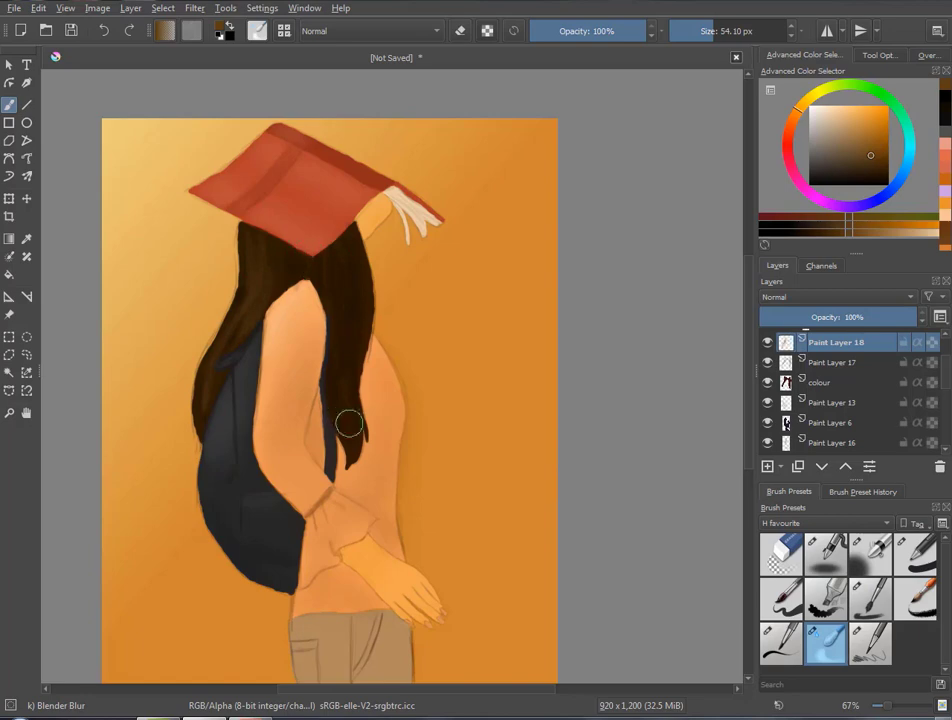
{"action": "scroll", "coordinate": [748, 418], "scroll_direction": "down", "scroll_amount": 3}
{"action": "scroll", "coordinate": [330, 403], "scroll_direction": "down", "scroll_amount": 3}
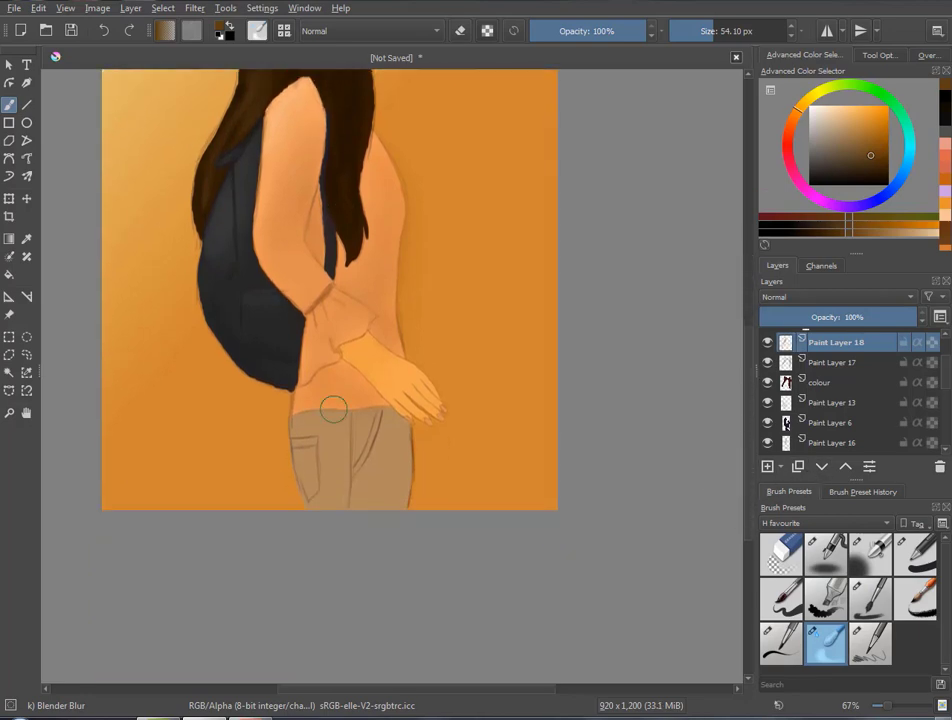
{"action": "scroll", "coordinate": [330, 403], "scroll_direction": "up", "scroll_amount": 1}
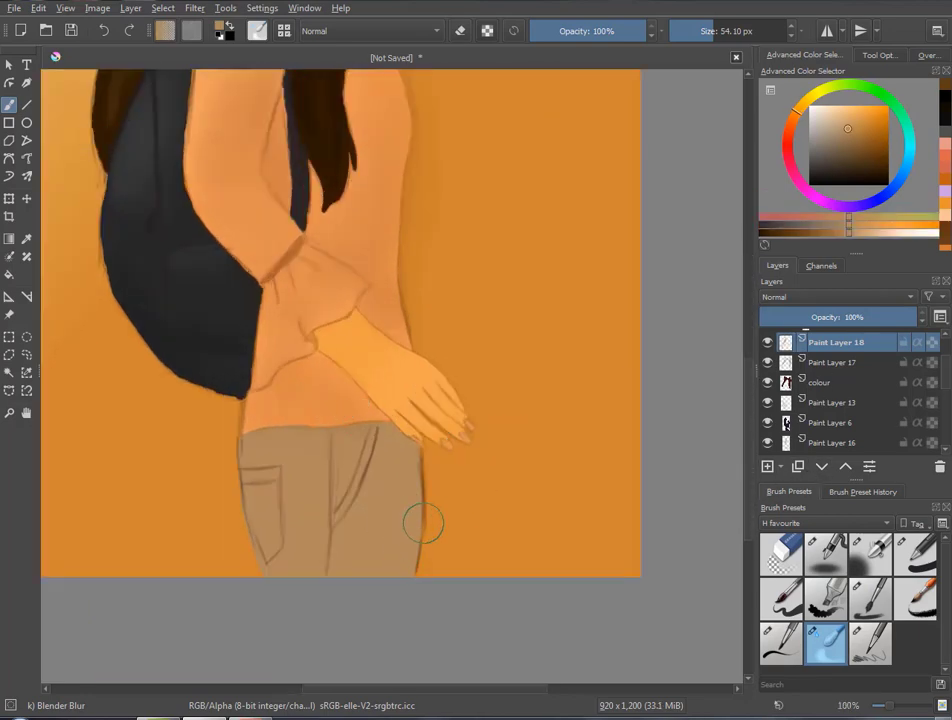
{"action": "left_click", "coordinate": [879, 606]}
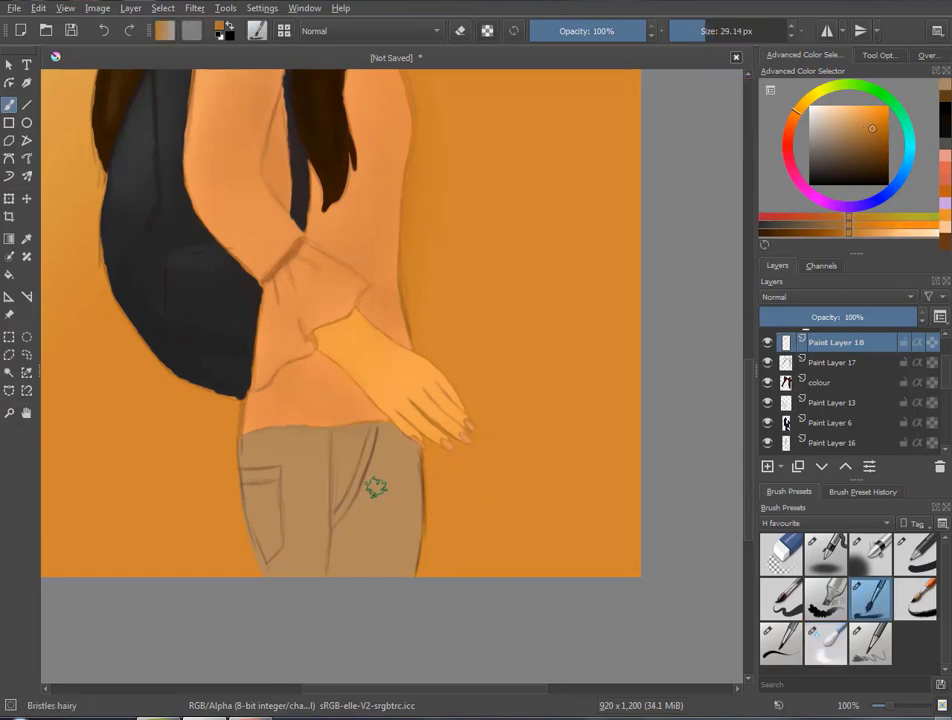
{"action": "left_click", "coordinate": [811, 155]}
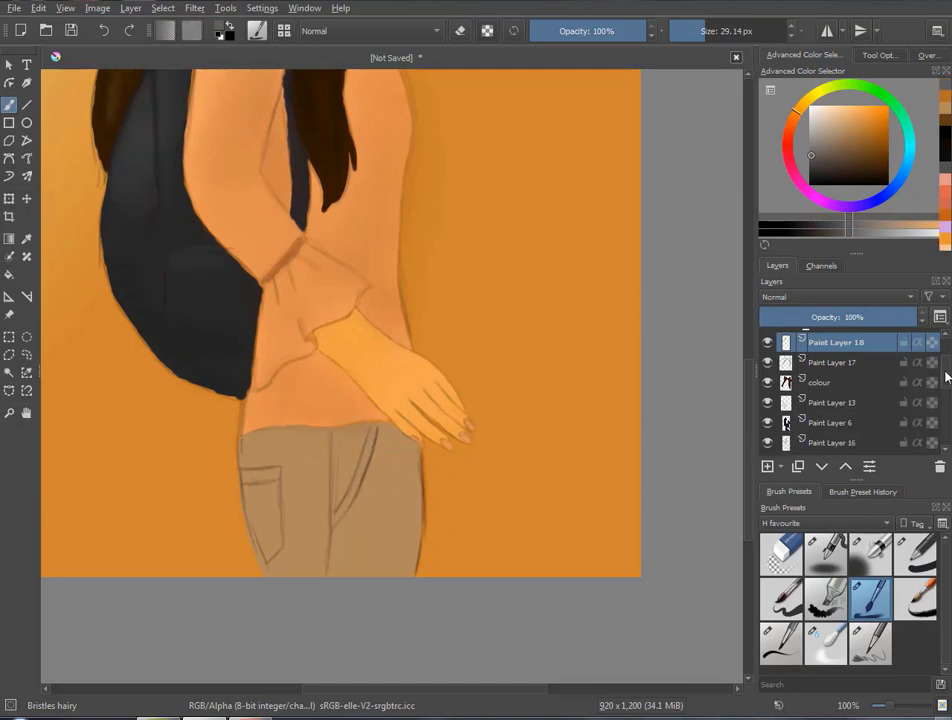
{"action": "scroll", "coordinate": [777, 389], "scroll_direction": "down", "scroll_amount": 5}
{"action": "left_click", "coordinate": [780, 385]}
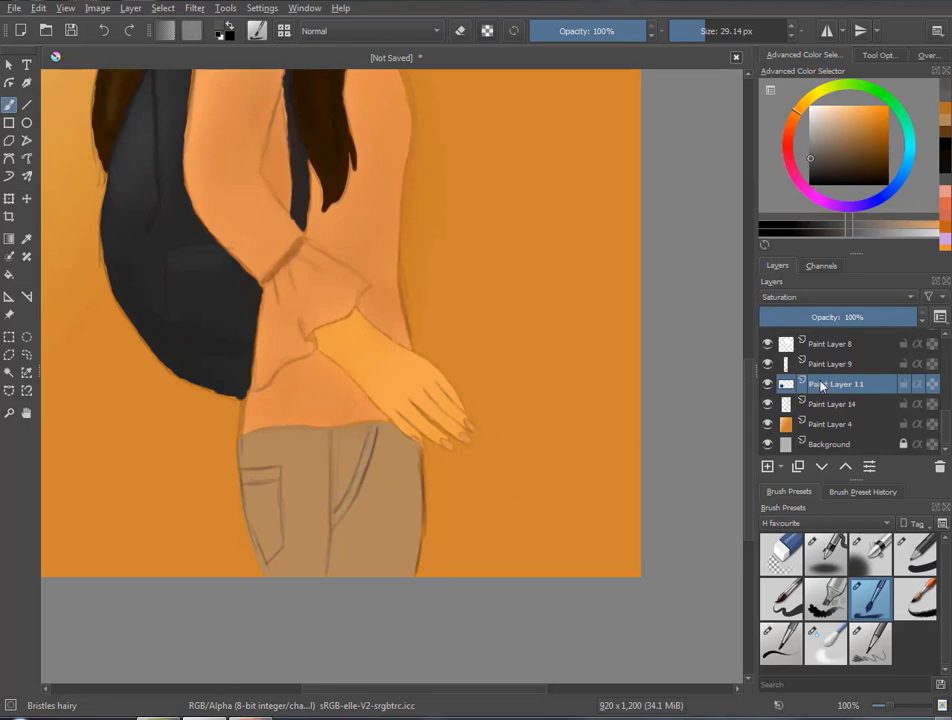
On a new layer above Paint Layer 11, paint darker tan trouser shading and soften it with Blender Blur
{"action": "key", "text": "Insert"}
{"action": "left_click", "coordinate": [847, 128]}
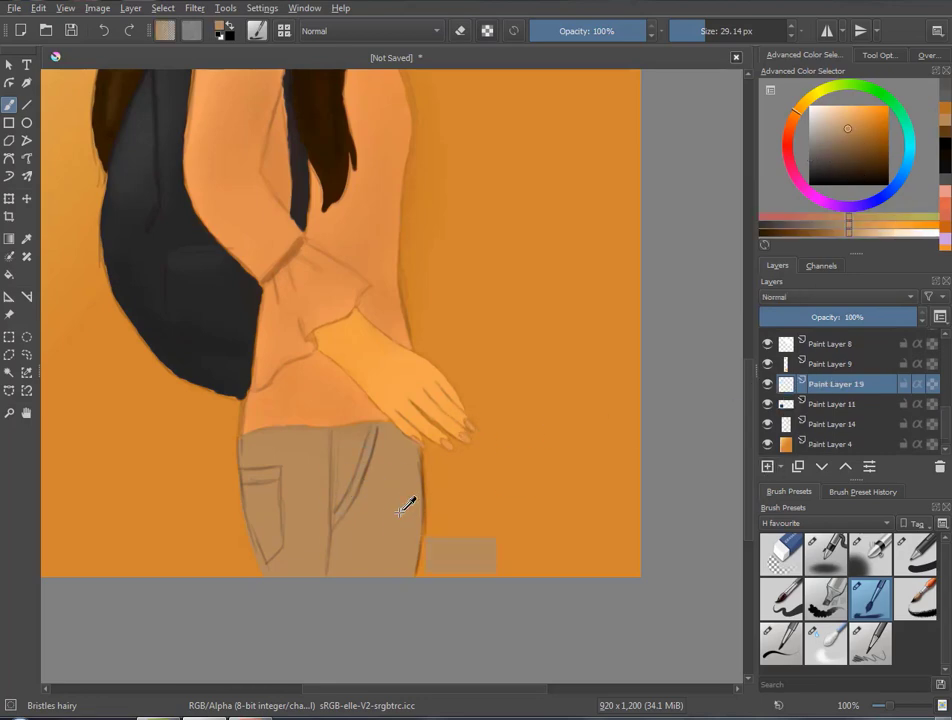
{"action": "left_click", "coordinate": [830, 144]}
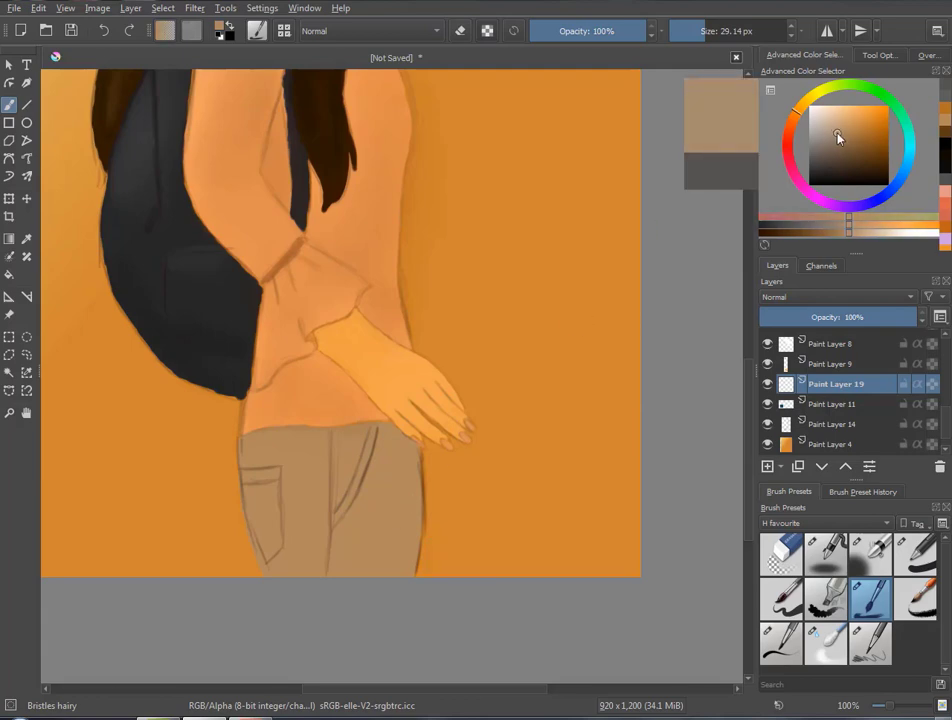
{"action": "left_click_drag", "start_coordinate": [831, 146], "coordinate": [826, 147]}
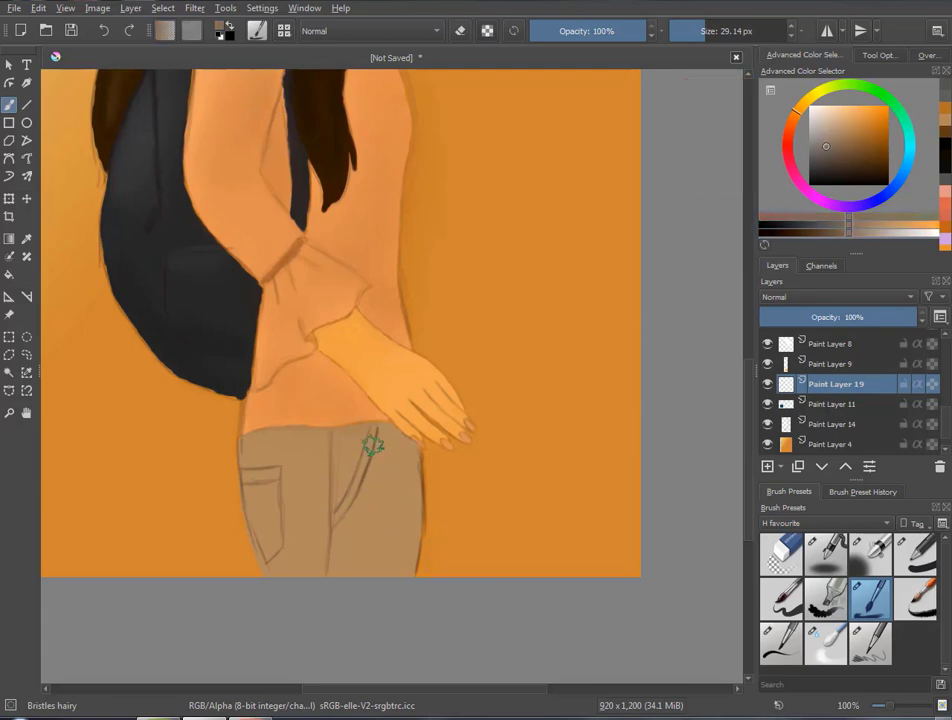
{"action": "left_click_drag", "start_coordinate": [336, 514], "coordinate": [378, 463]}
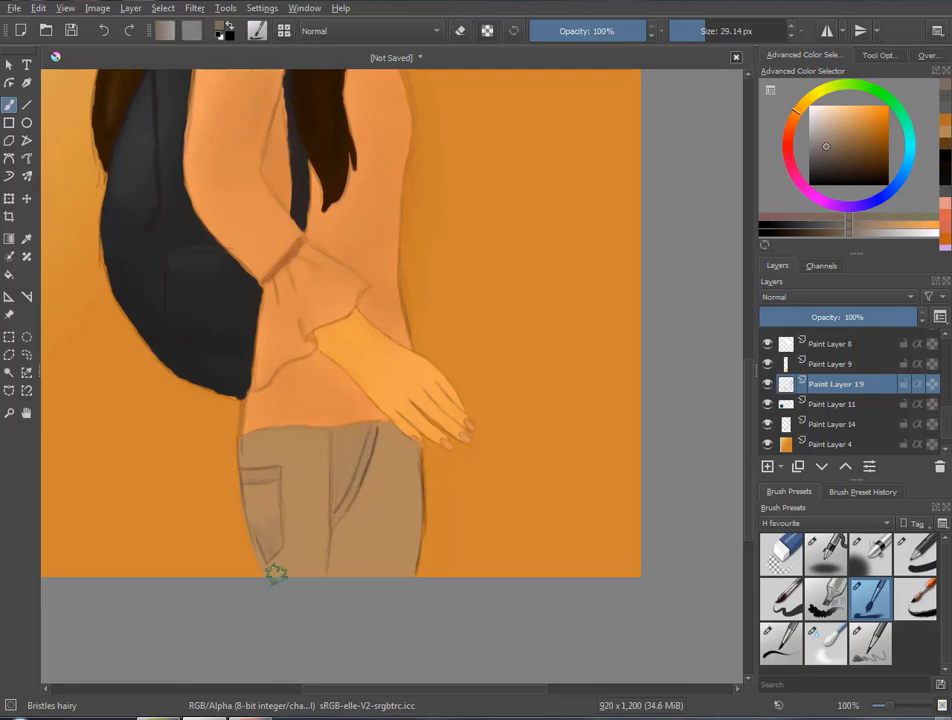
{"action": "left_click", "coordinate": [722, 31]}
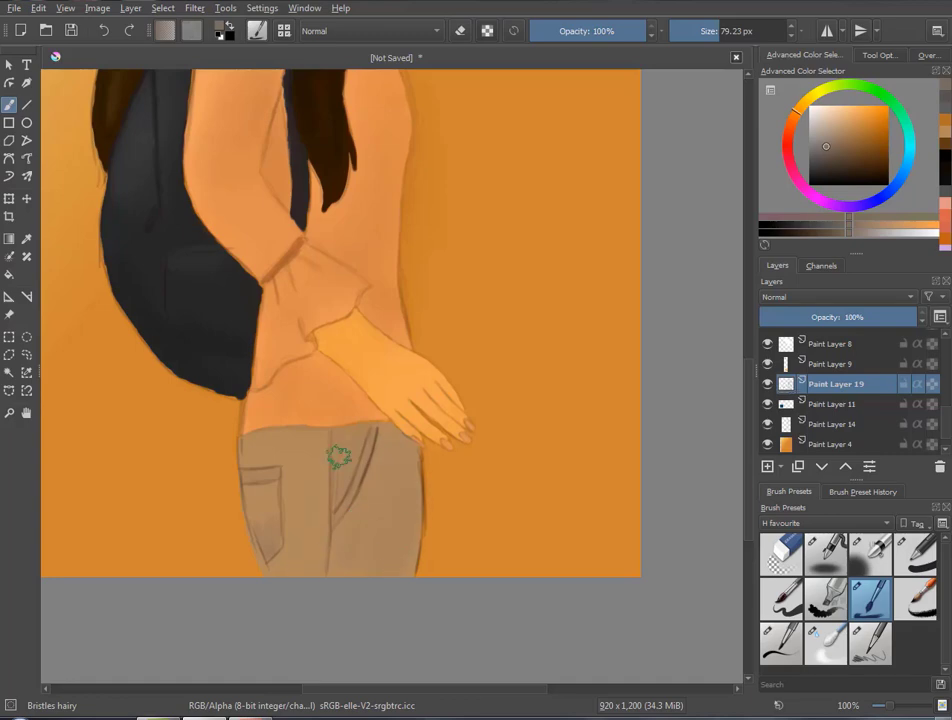
{"action": "left_click", "coordinate": [829, 648]}
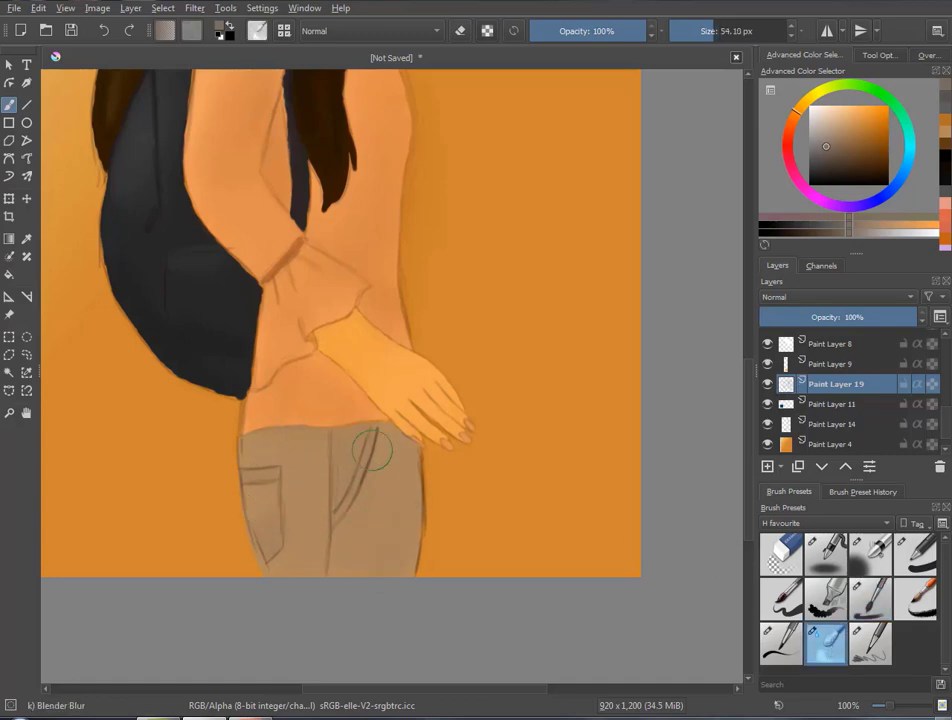
{"action": "scroll", "coordinate": [686, 370], "scroll_direction": "down", "scroll_amount": 3}
{"action": "scroll", "coordinate": [746, 376], "scroll_direction": "up", "scroll_amount": 1}
{"action": "scroll", "coordinate": [746, 376], "scroll_direction": "up", "scroll_amount": 2}
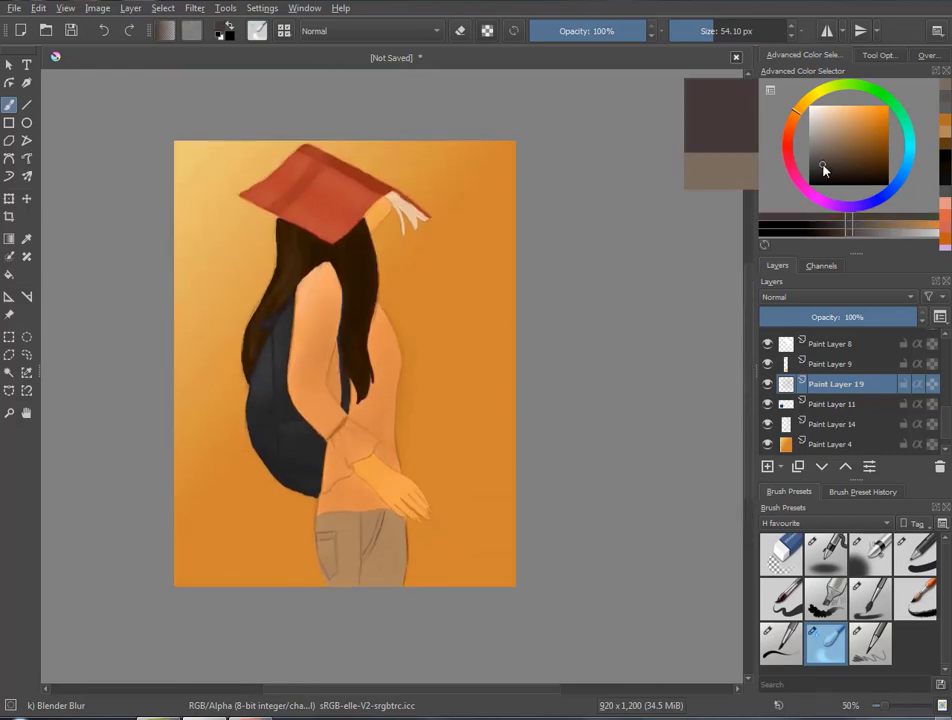
{"action": "left_click", "coordinate": [870, 553]}
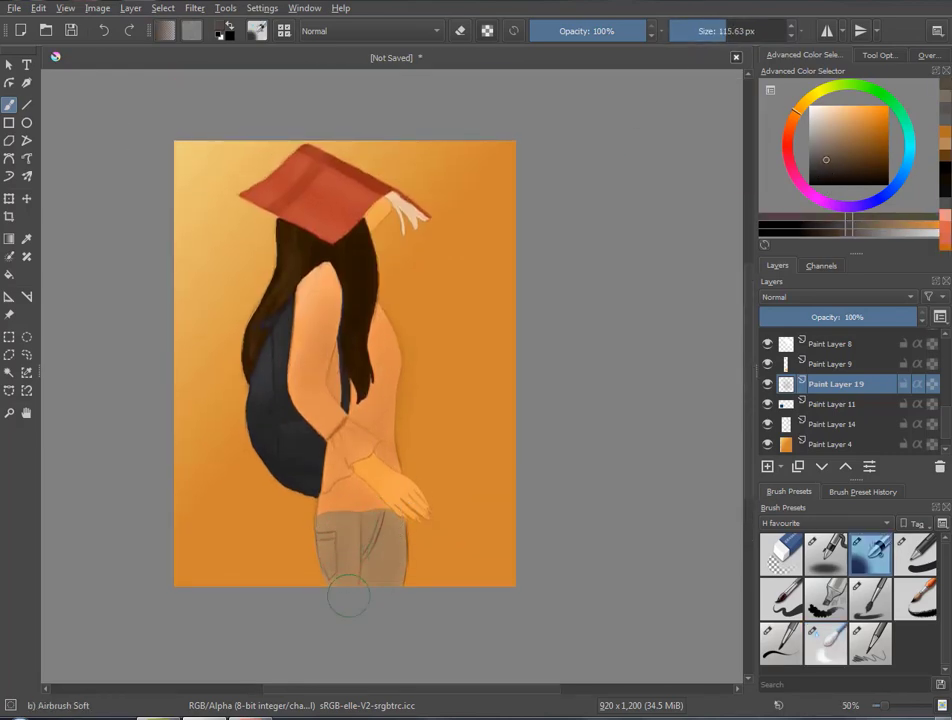
{"action": "key", "text": "slash"}
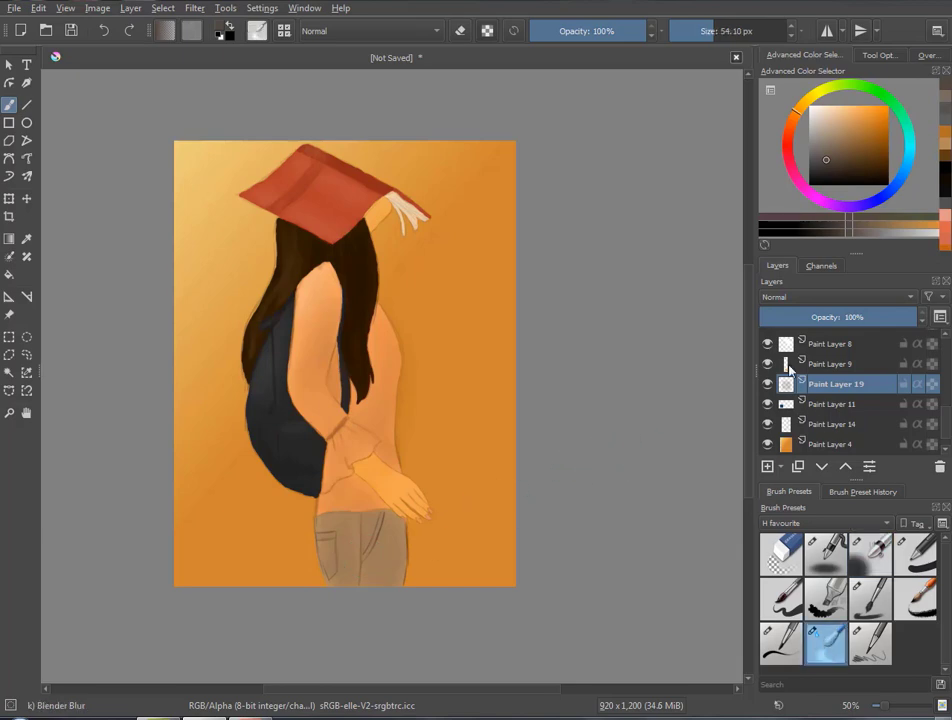
{"action": "left_click_drag", "start_coordinate": [944, 425], "coordinate": [946, 399]}
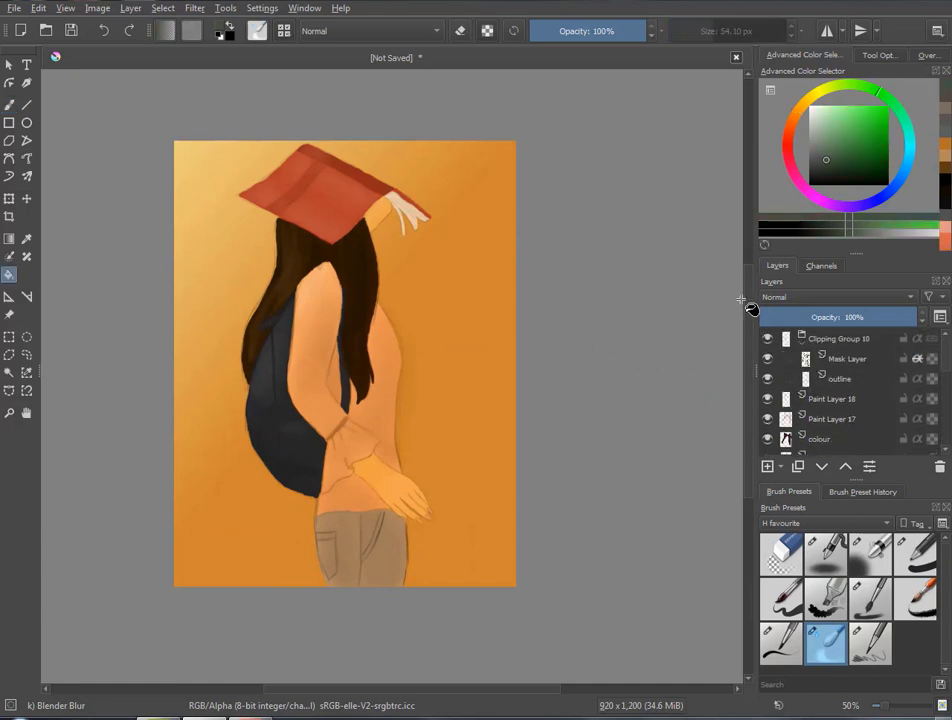
{"action": "scroll", "coordinate": [378, 349], "scroll_direction": "up", "scroll_amount": 1}
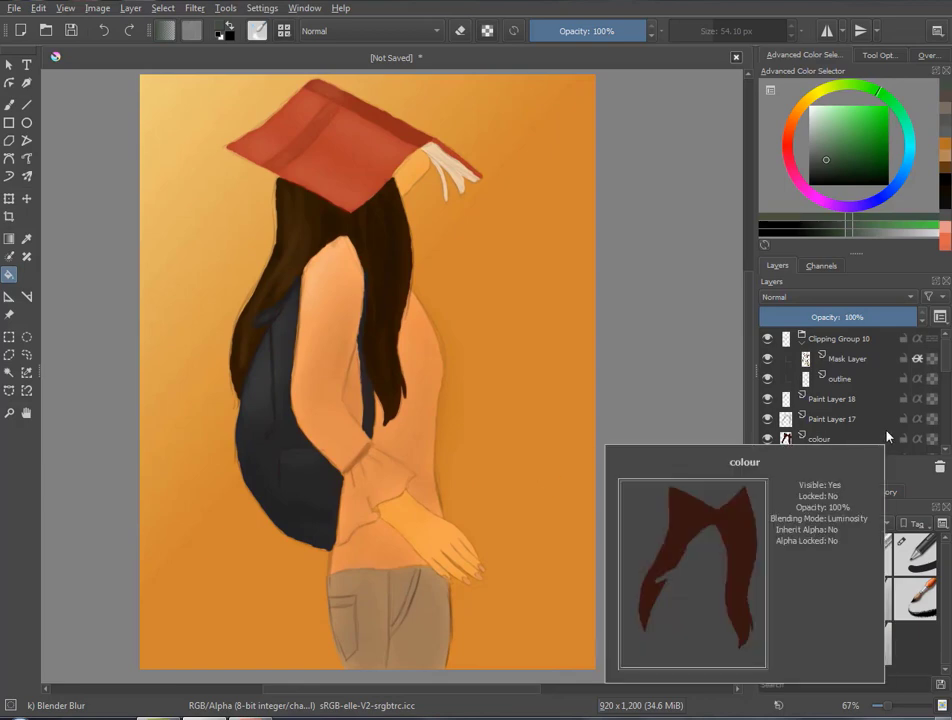
{"action": "key", "text": "minus"}
{"action": "key", "text": "minus"}
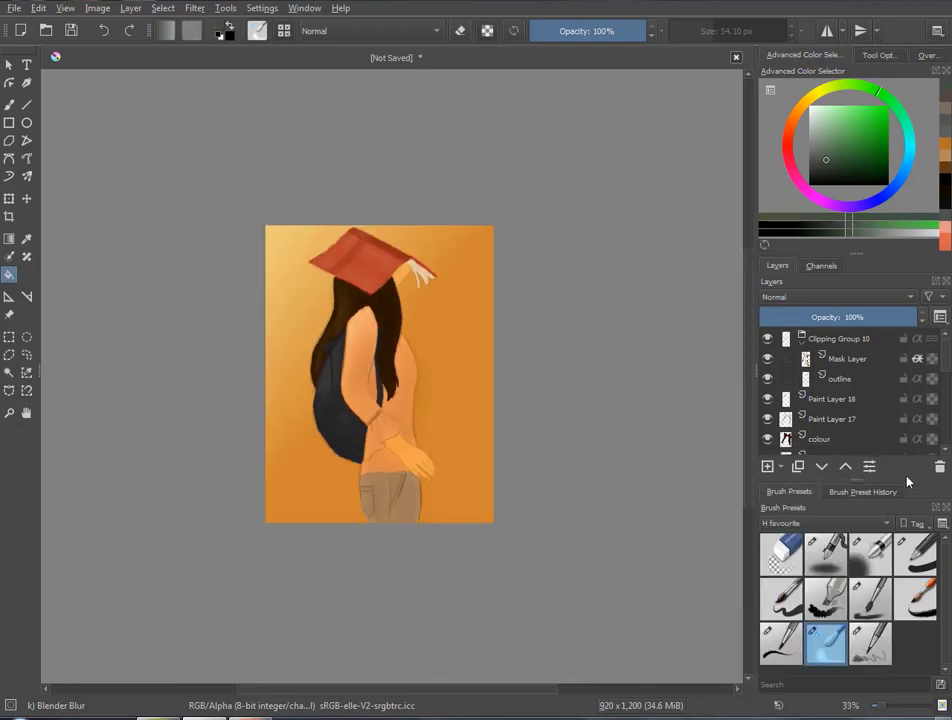